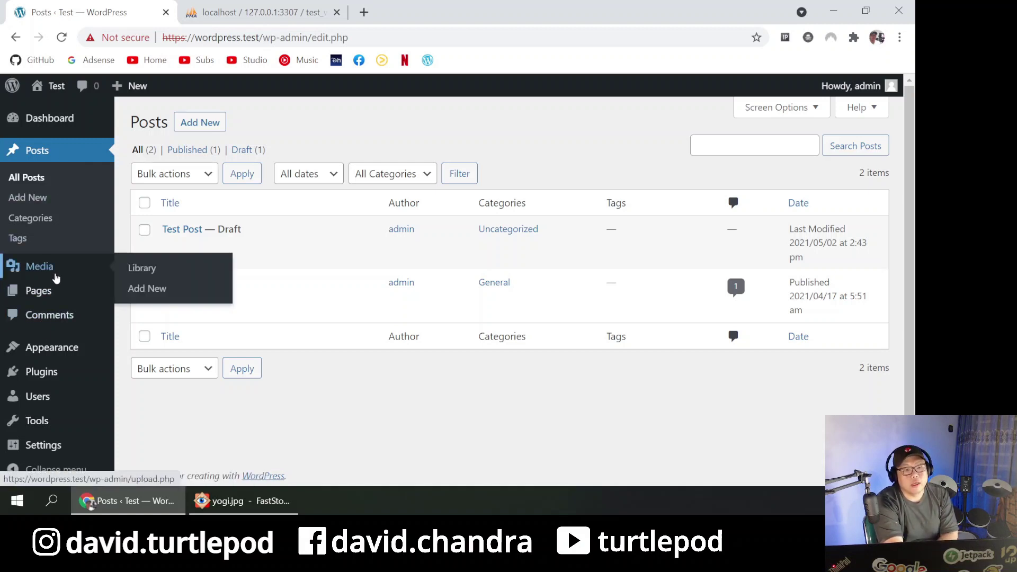
- View the site's Media Library and its Pages list
left_click(208, 285)
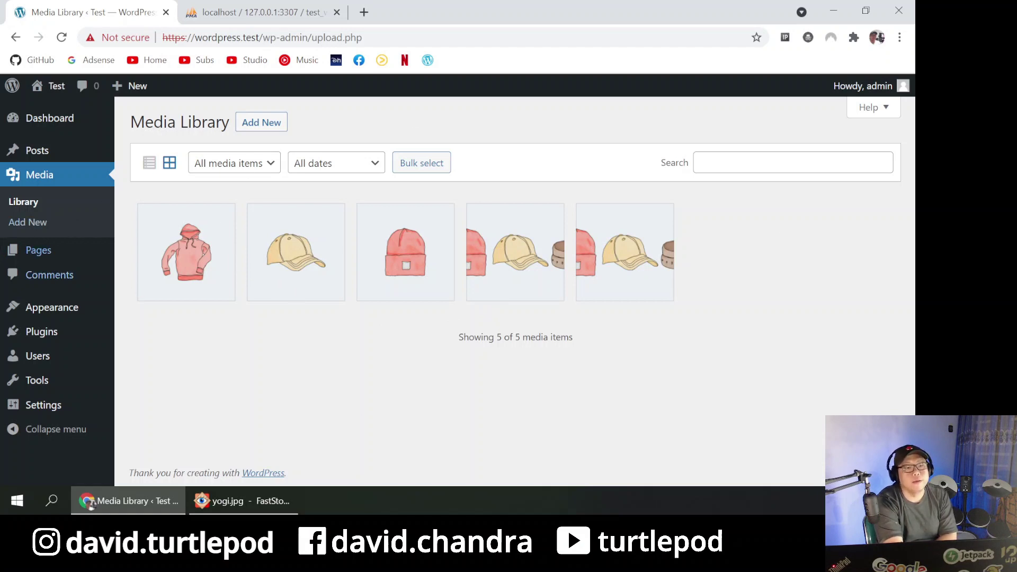
left_click(29, 251)
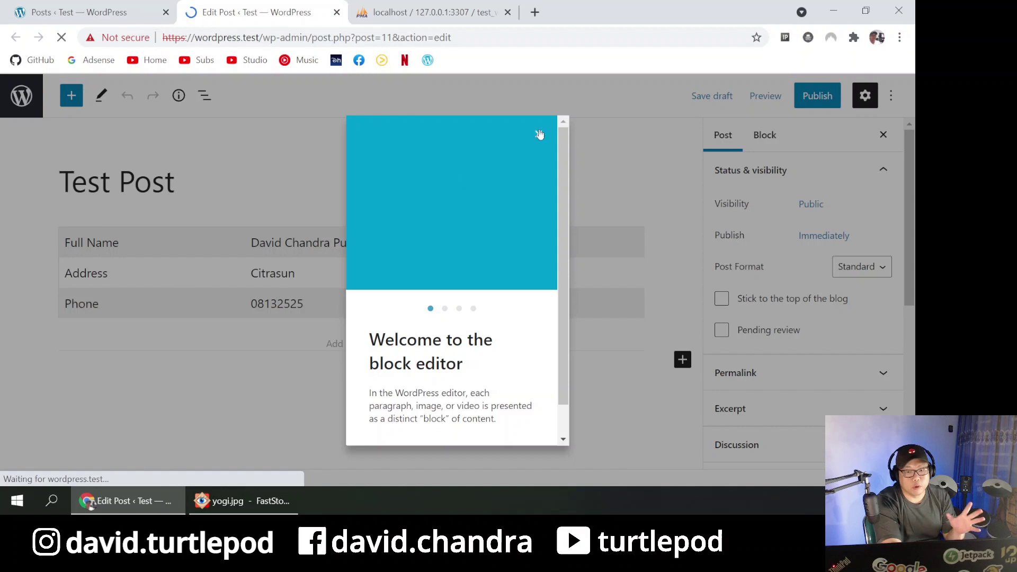
- Dismiss the block editor welcome guide on Test Post and turn off Fullscreen mode
left_click(535, 132)
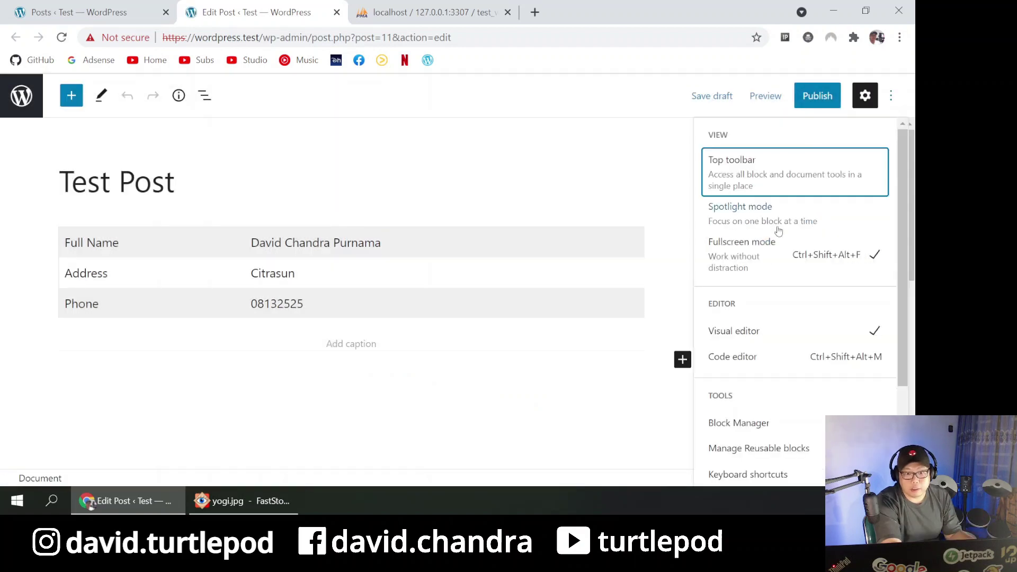
left_click(771, 277)
left_click(880, 119)
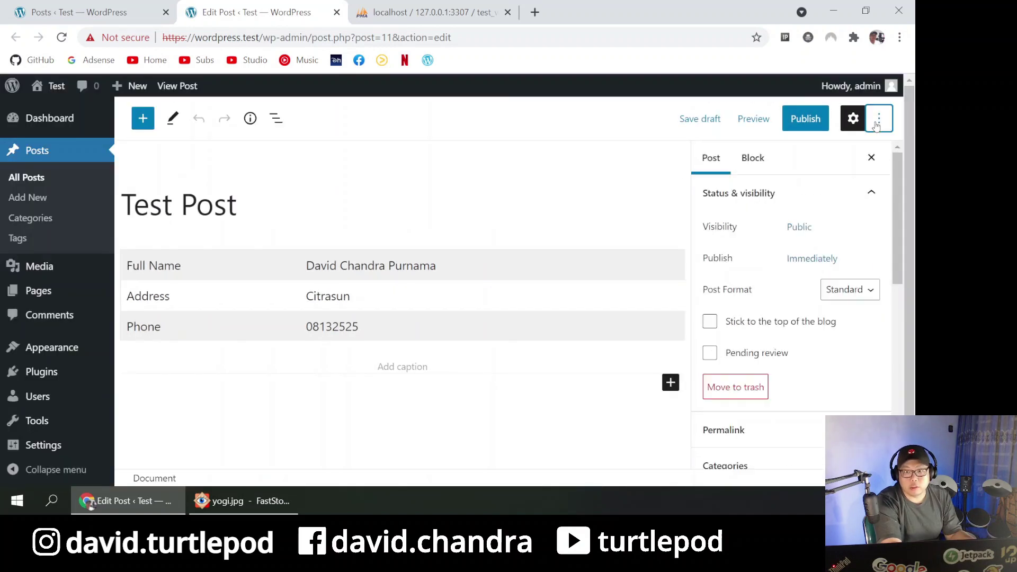
- Enable the Custom fields panel in the editor preferences and reload the post
scroll(785, 335, "down", 10)
left_click(880, 118)
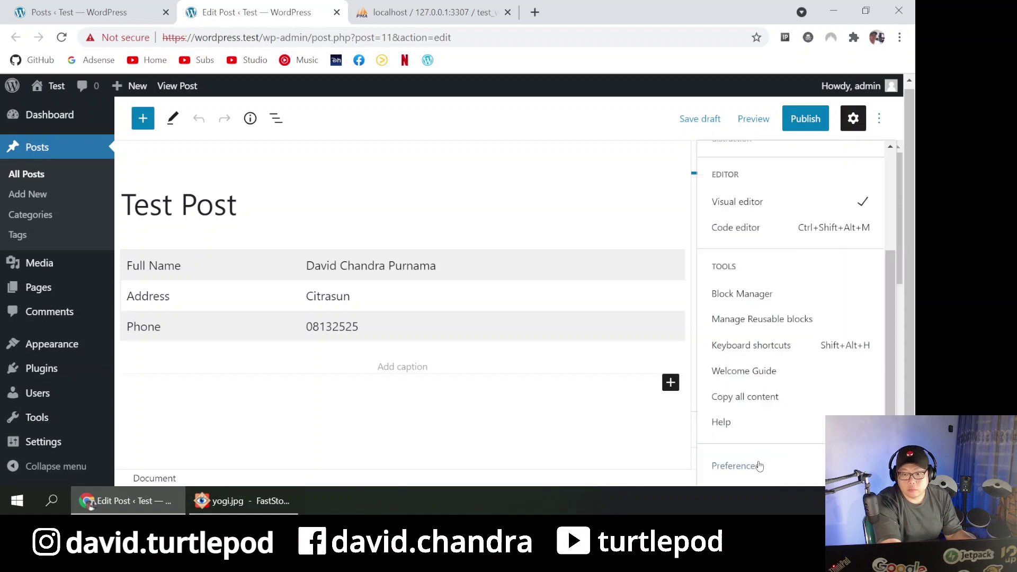
left_click(758, 464)
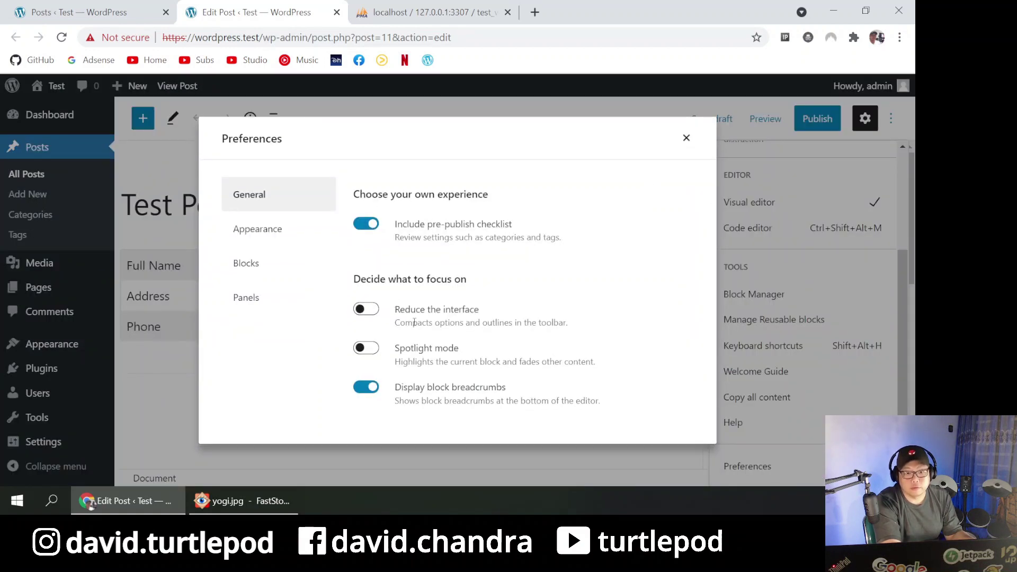
left_click(271, 297)
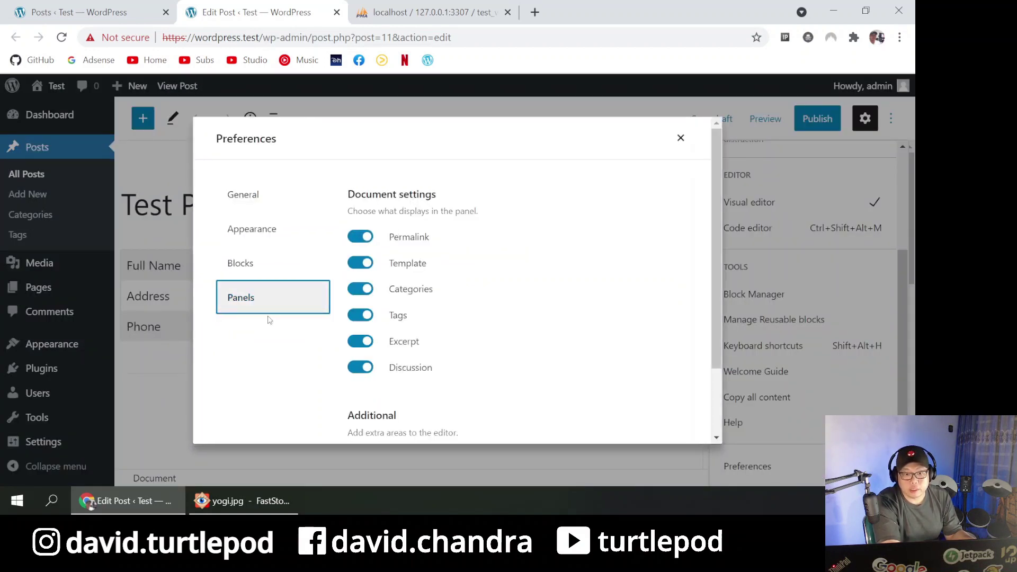
scroll(419, 337, "down", 2)
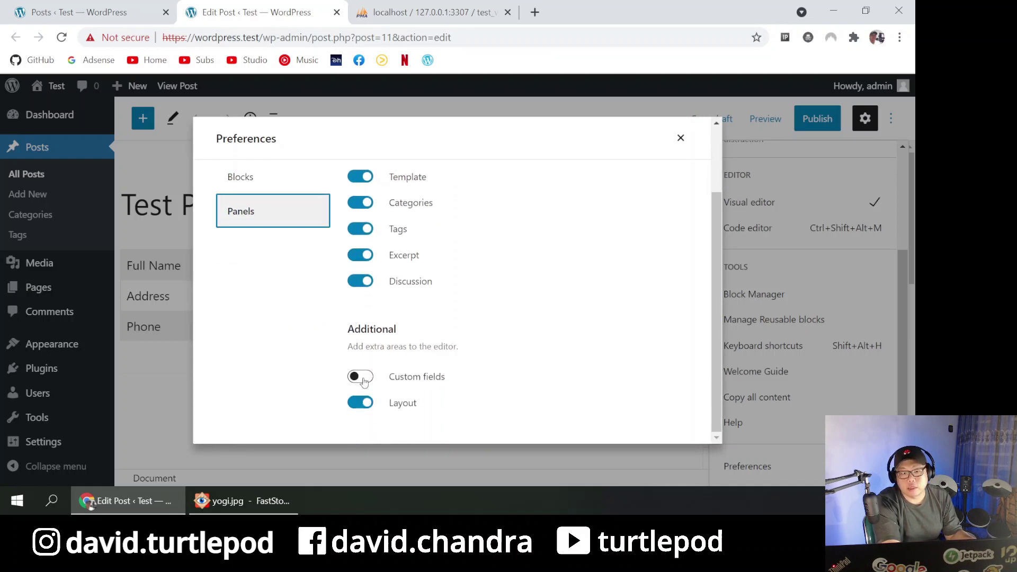
left_click(361, 379)
scroll(580, 366, "down", 1)
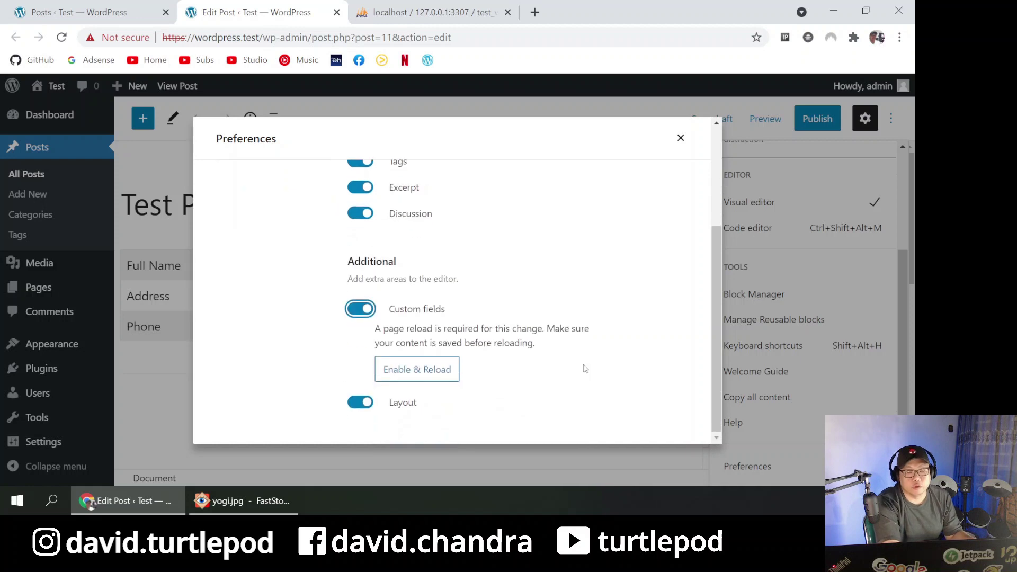
left_click(419, 368)
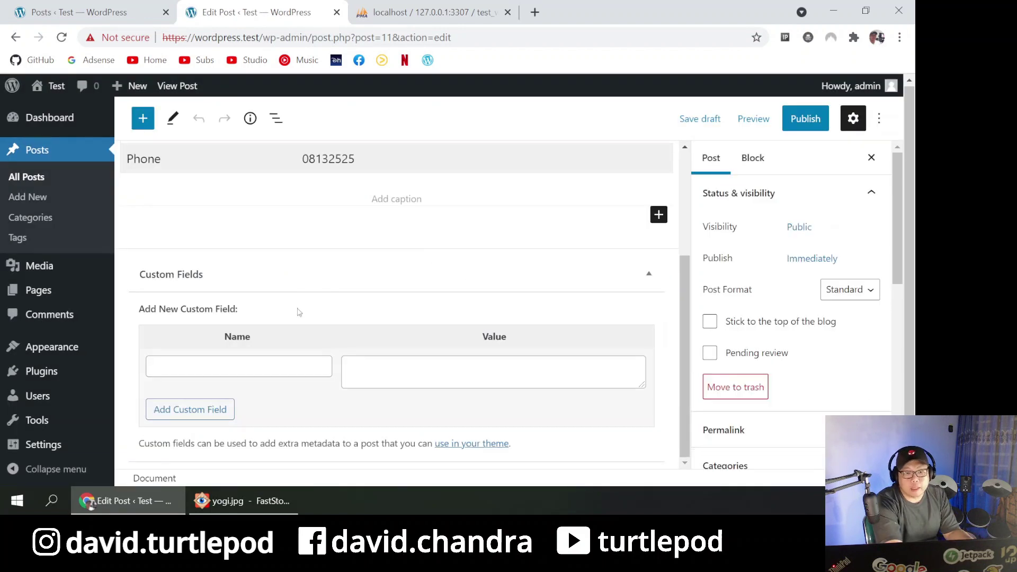
- Add a custom field called "nama" to Test Post with the person's first name as its value
left_click(268, 364)
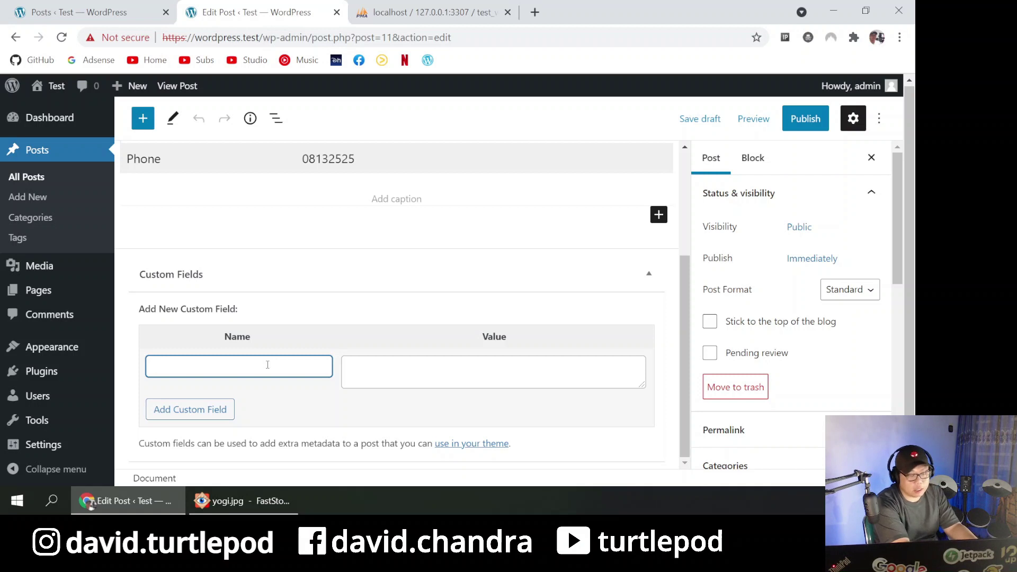
type("nama")
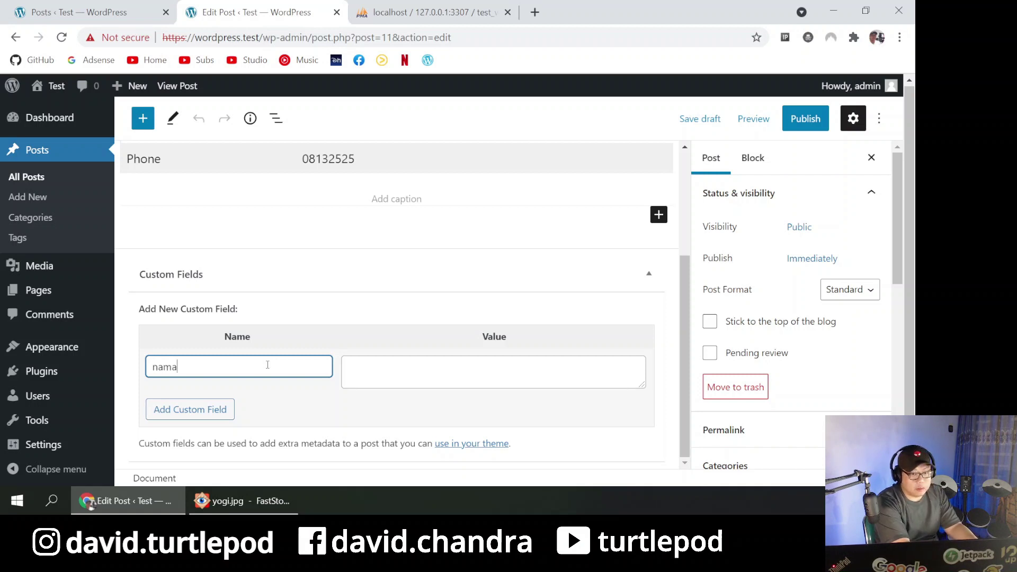
left_click(478, 381)
type("David")
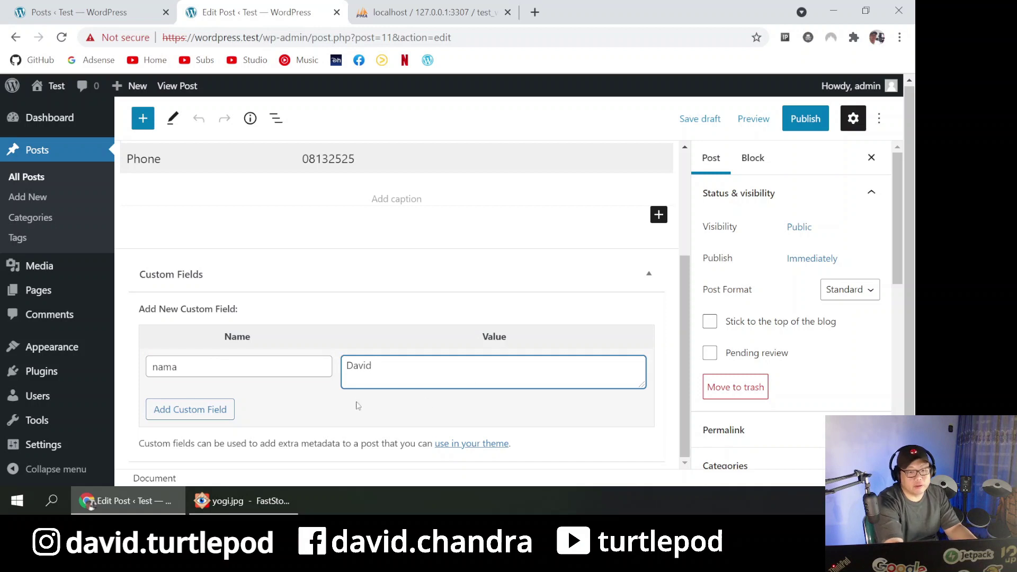
left_click(196, 409)
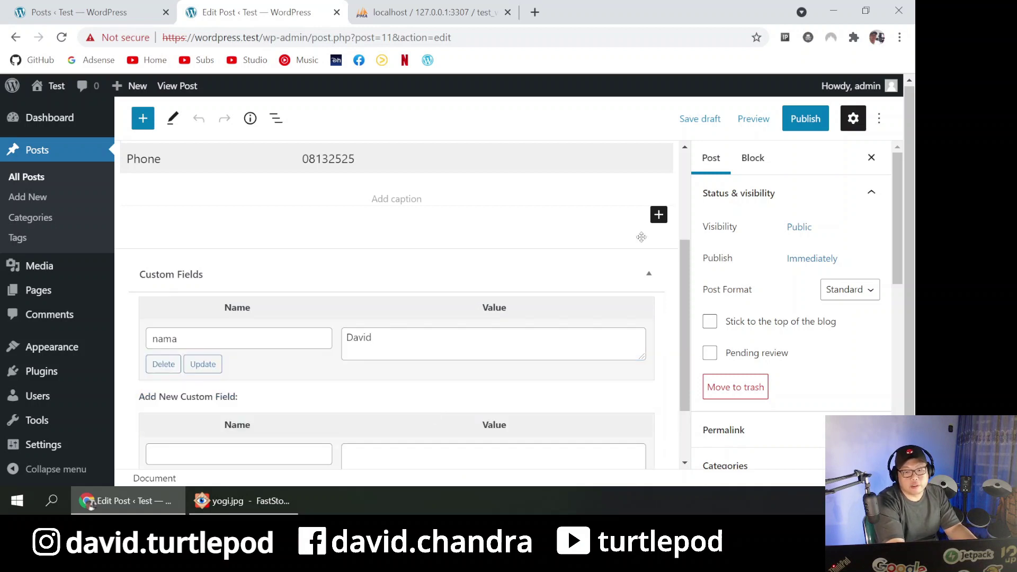
- Add a custom field "gender" with the value "male" and publish Test Post
left_click(295, 453)
scroll(295, 366, "down", 2)
type("gende")
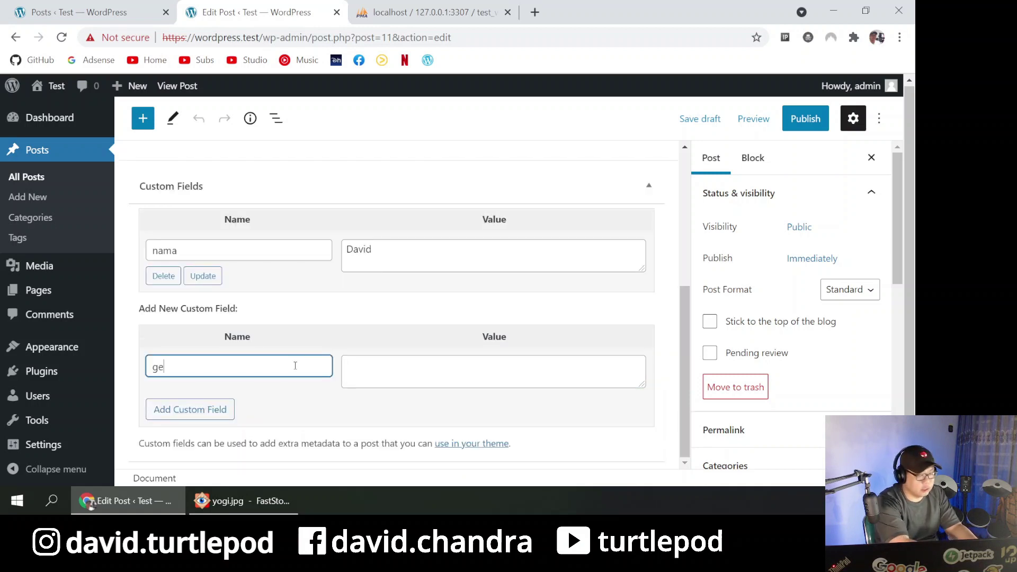
left_click(396, 368)
type("male")
left_click(211, 410)
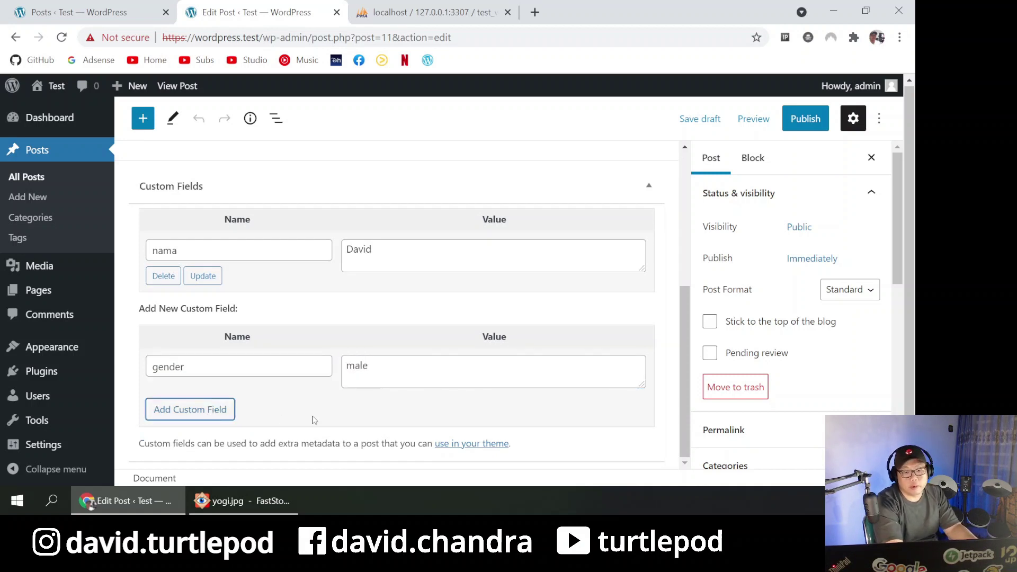
left_click(805, 117)
left_click(786, 122)
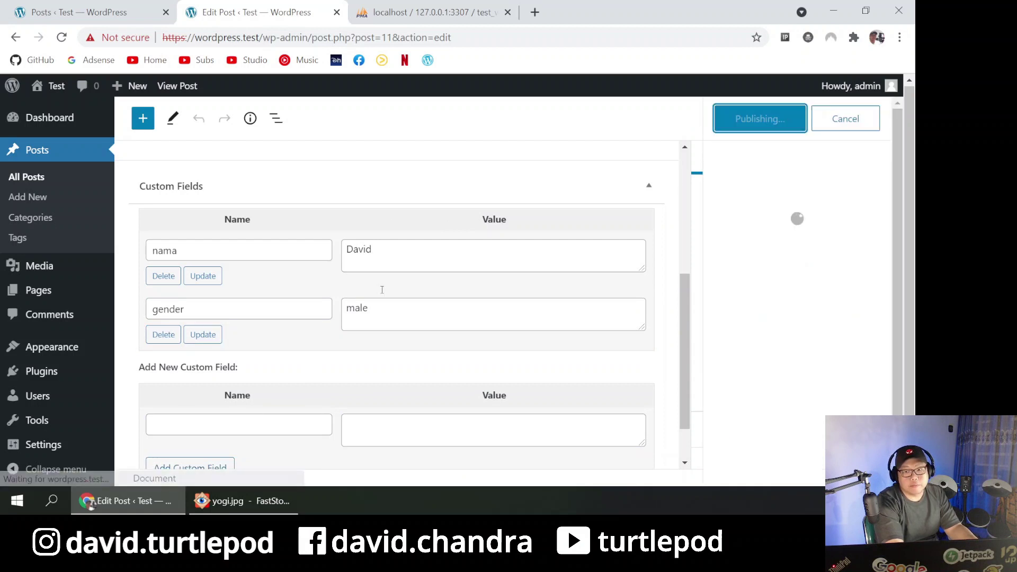
- Replace the table block in Test Post with the copied Lorem ipsum paragraphs and save the post
scroll(256, 390, "up", 5)
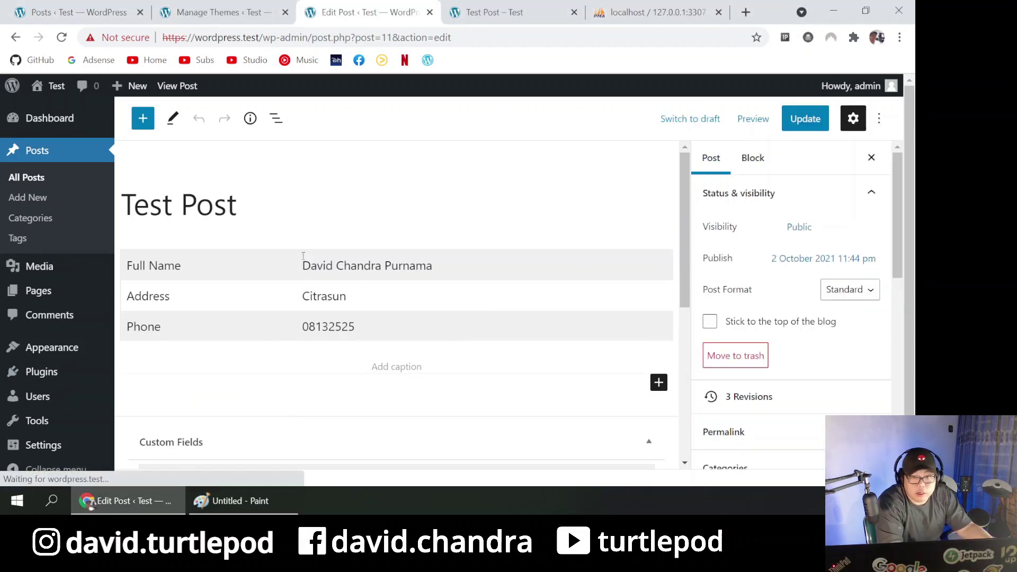
left_click(275, 243)
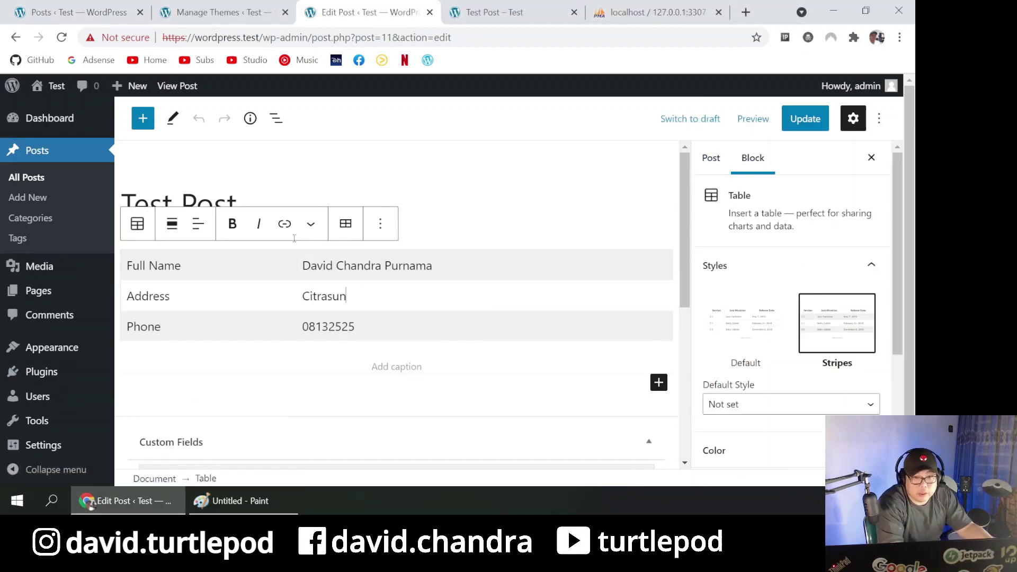
left_click(380, 223)
scroll(403, 450, "down", 2)
left_click(406, 465)
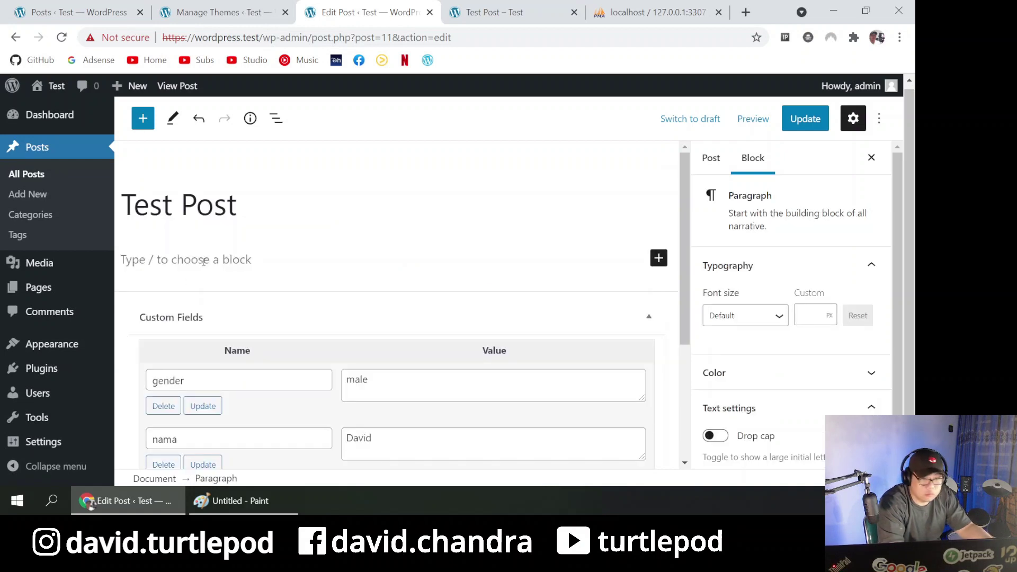
key("ctrl+v")
key("ctrl+s")
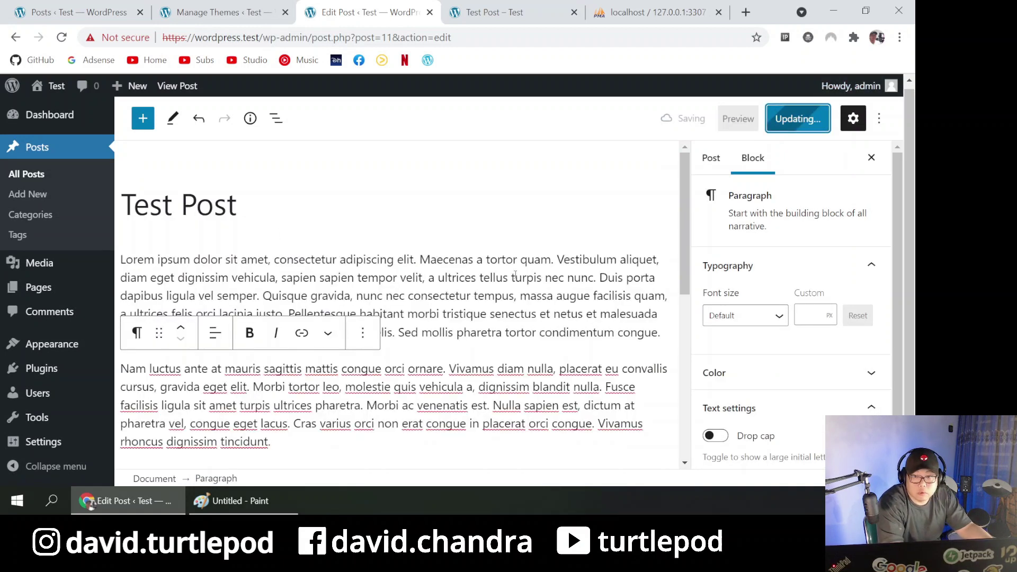
- Review the post's custom fields and view the Categories management page
scroll(362, 280, "down", 5)
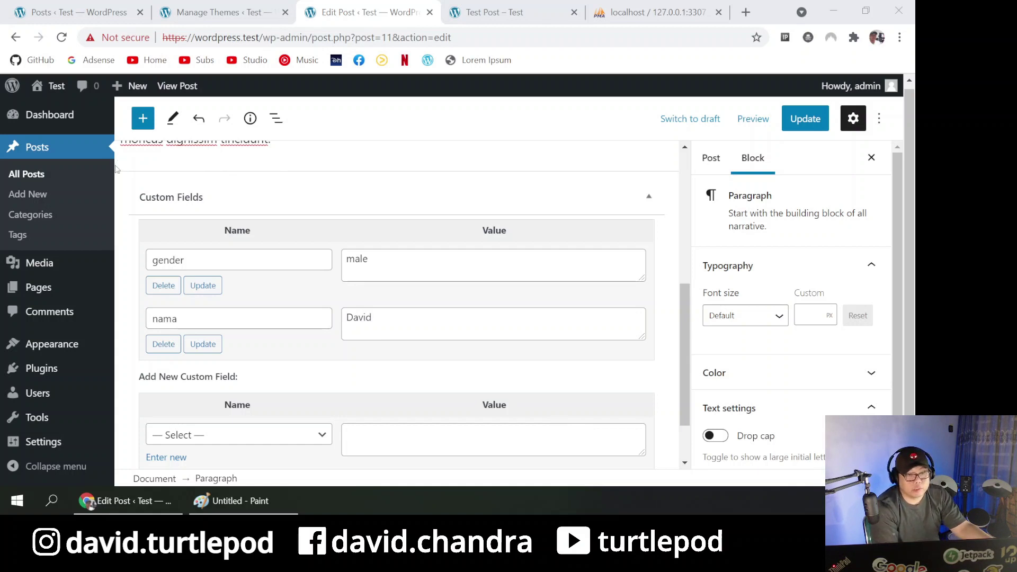
left_click(69, 215)
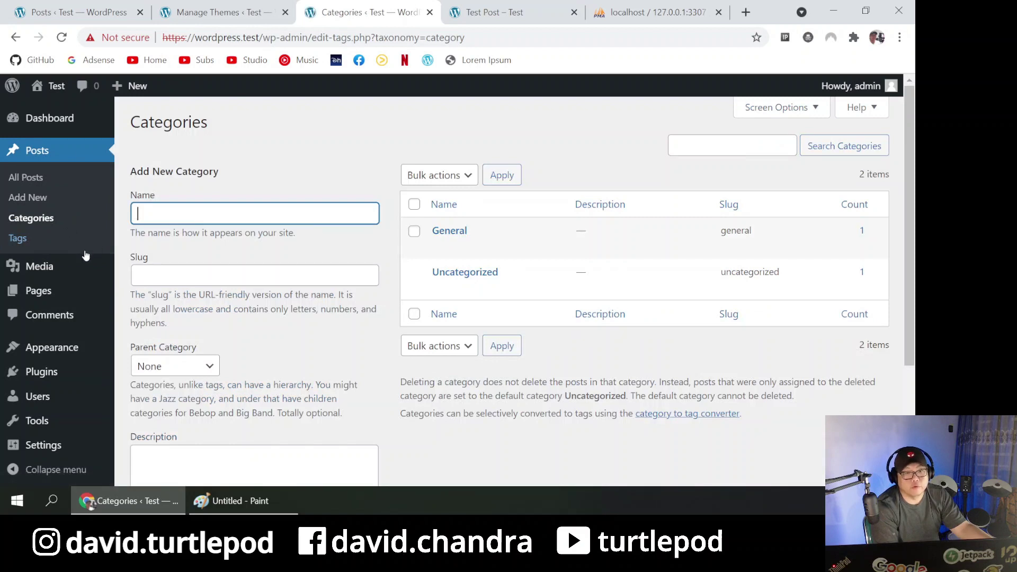
left_click(91, 506)
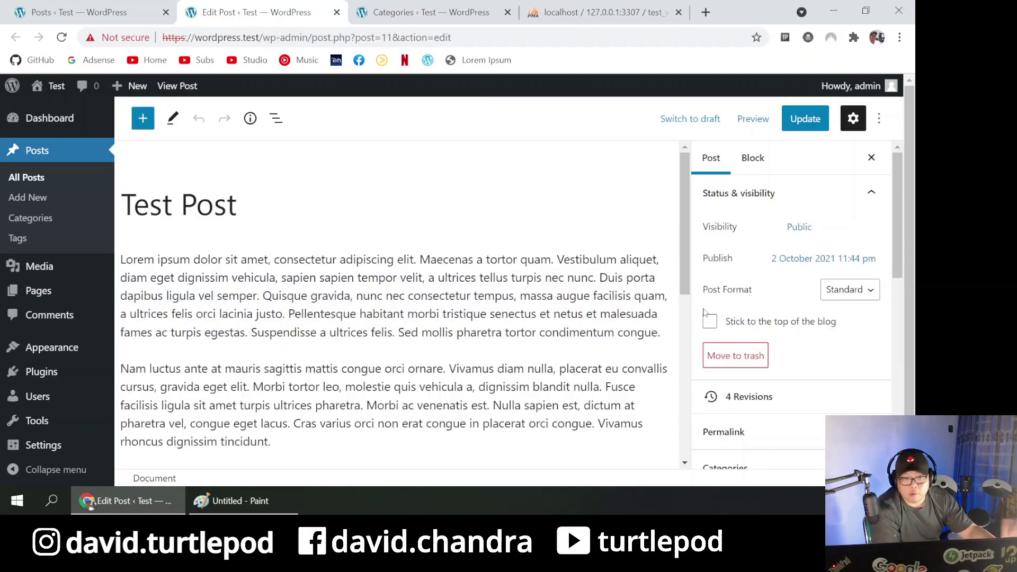
- Toggle the Uncategorized and General categories in Test Post's settings and expand its Tags settings
scroll(818, 450, "down", 4)
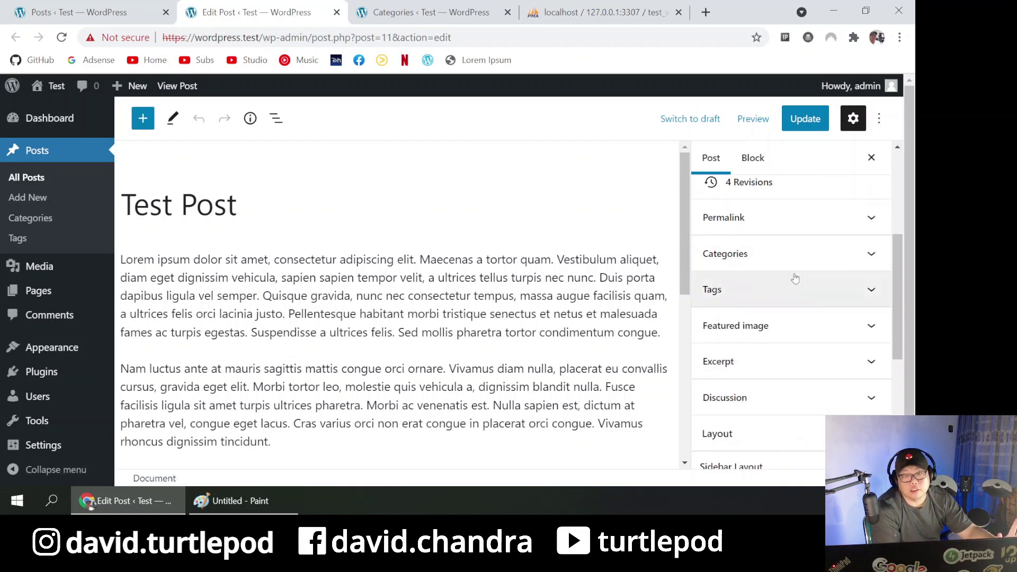
left_click(747, 266)
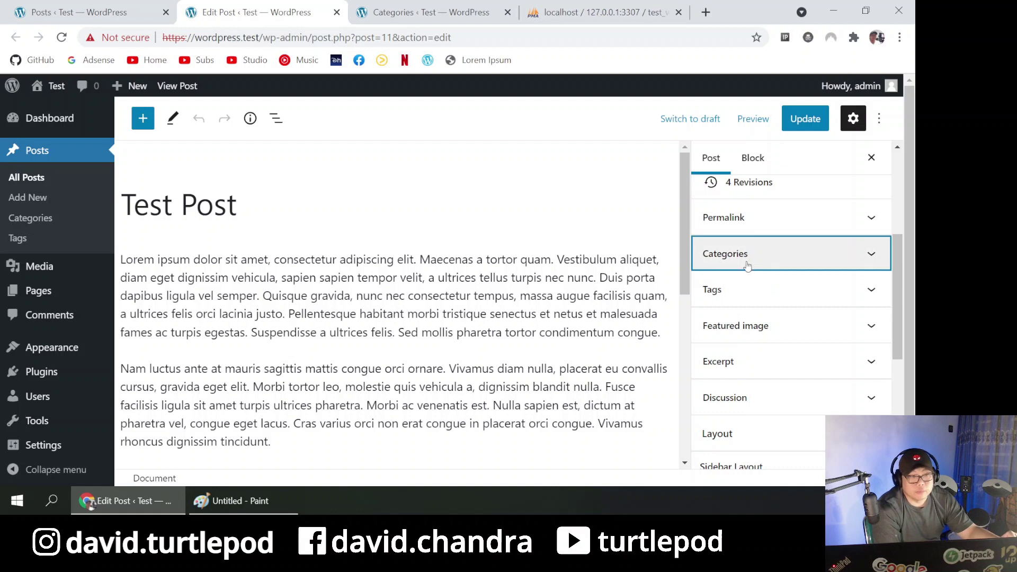
left_click(748, 267)
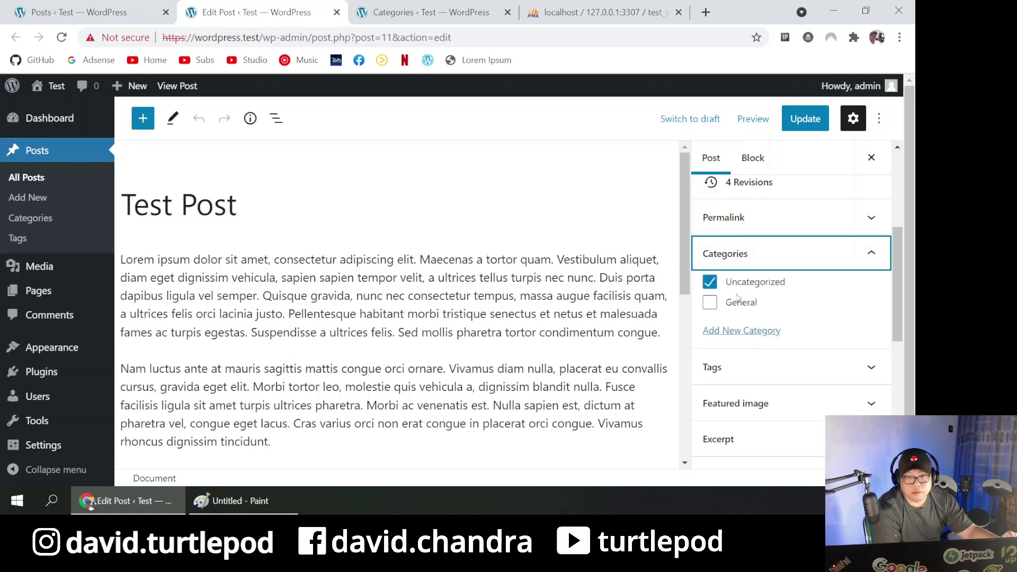
left_click(712, 286)
left_click(710, 304)
left_click(709, 284)
left_click(710, 287)
left_click(742, 367)
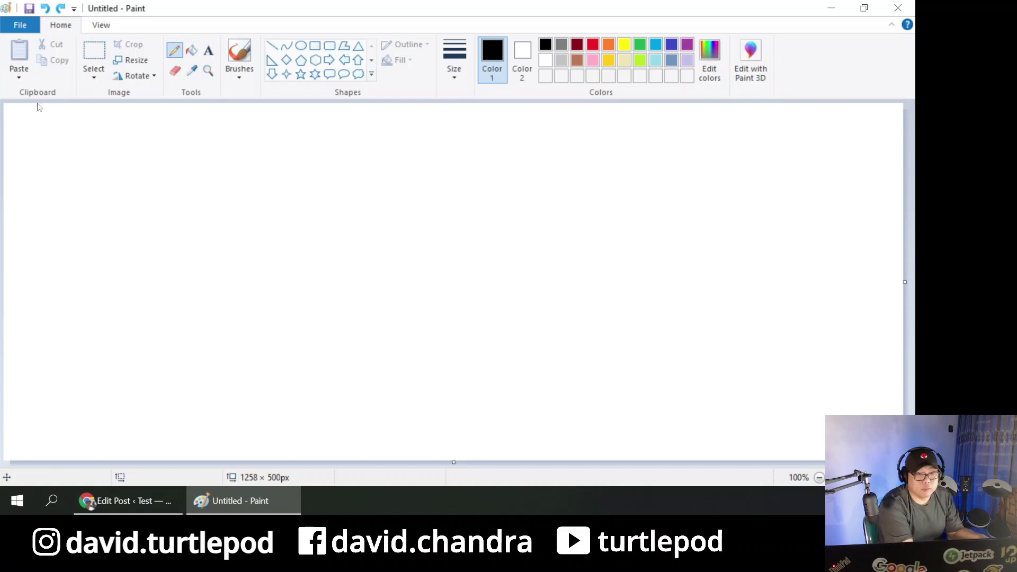
- Switch to Paint and handwrite the heading "POST TYPE" in black near the canvas's upper-left corner
left_click_drag(43, 120, 44, 147)
mouse_move(42, 122)
left_mouse_down()
mouse_move(52, 121)
mouse_move(44, 132)
left_mouse_up()
left_click_drag(64, 125, 79, 145)
mouse_move(97, 127)
left_mouse_down()
mouse_move(99, 143)
mouse_move(111, 121)
mouse_move(144, 147)
left_mouse_up()
mouse_move(129, 131)
left_mouse_down()
mouse_move(155, 126)
mouse_move(165, 139)
left_mouse_up()
mouse_move(180, 127)
left_mouse_down()
mouse_move(160, 152)
mouse_move(181, 139)
left_mouse_up()
- Draw three branches from POST TYPE to the handwritten words POST, PAGE and MEDIA, and underline the heading
mouse_move(208, 132)
left_mouse_down()
mouse_move(196, 139)
mouse_move(213, 146)
mouse_move(309, 124)
mouse_move(328, 133)
left_mouse_up()
mouse_move(330, 117)
left_mouse_down()
mouse_move(330, 125)
mouse_move(354, 122)
left_mouse_up()
mouse_move(367, 118)
left_mouse_down()
mouse_move(366, 136)
mouse_move(377, 117)
left_mouse_up()
left_click_drag(266, 139, 310, 158)
left_click_drag(385, 125, 402, 122)
mouse_move(392, 123)
left_mouse_down()
mouse_move(392, 140)
mouse_move(339, 170)
left_mouse_up()
left_click_drag(340, 153, 367, 168)
left_click_drag(351, 162, 408, 171)
left_click_drag(395, 162, 405, 161)
mouse_move(260, 138)
left_mouse_down()
mouse_move(319, 199)
mouse_move(381, 195)
left_mouse_up()
left_click_drag(387, 185, 393, 203)
left_click_drag(411, 190, 410, 202)
mouse_move(416, 203)
left_mouse_down()
mouse_move(427, 185)
mouse_move(431, 202)
left_mouse_up()
left_click_drag(420, 197, 429, 196)
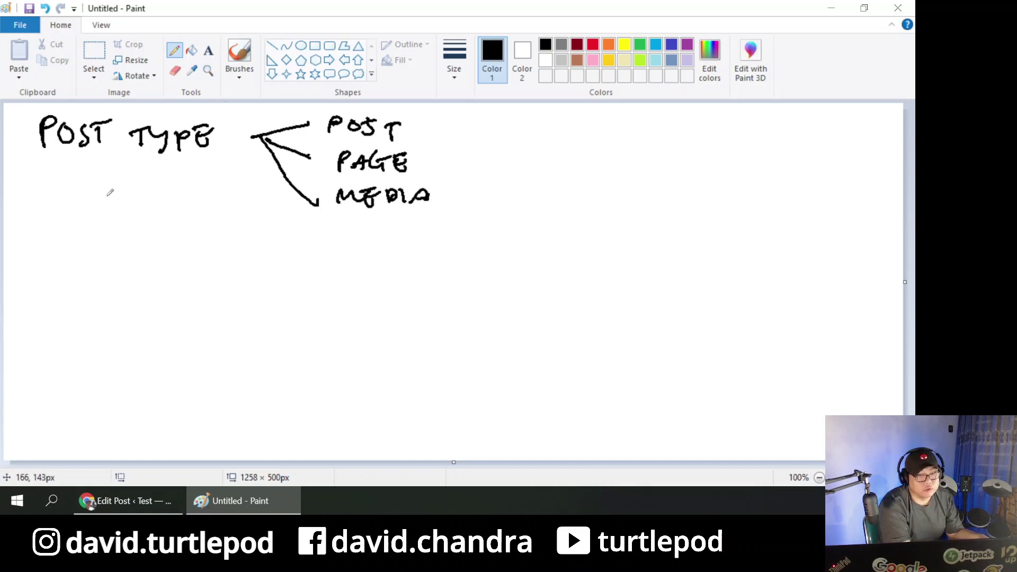
left_click_drag(55, 174, 228, 153)
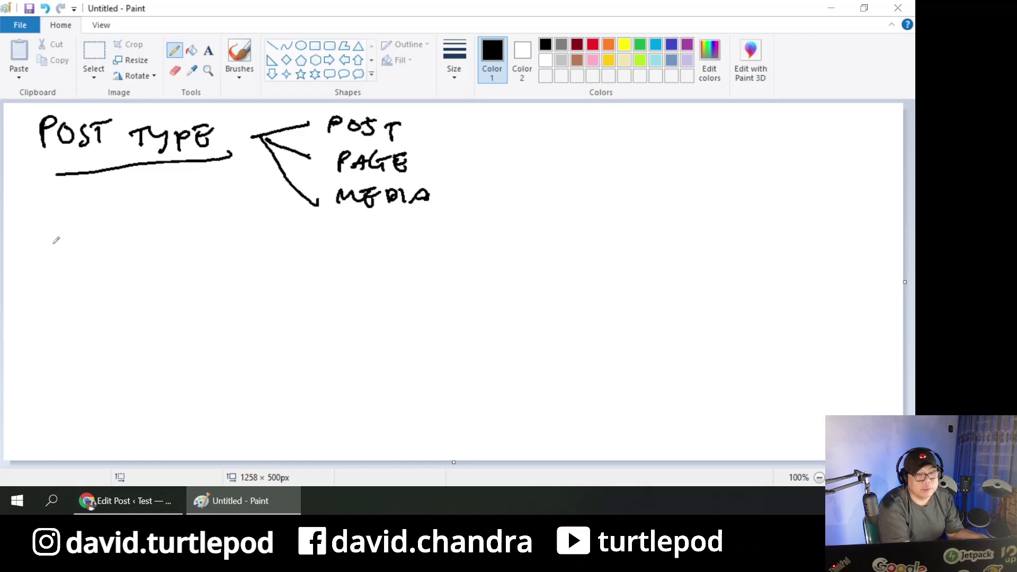
- Handwrite "POST META" below the POST TYPE heading and underline it
mouse_move(53, 235)
left_mouse_down()
mouse_move(55, 273)
mouse_move(67, 245)
left_mouse_up()
left_click_drag(80, 237, 93, 255)
mouse_move(112, 236)
left_mouse_down()
mouse_move(109, 255)
mouse_move(121, 231)
left_mouse_up()
mouse_move(142, 234)
left_mouse_down()
mouse_move(138, 256)
mouse_move(169, 234)
mouse_move(201, 243)
mouse_move(217, 226)
left_mouse_up()
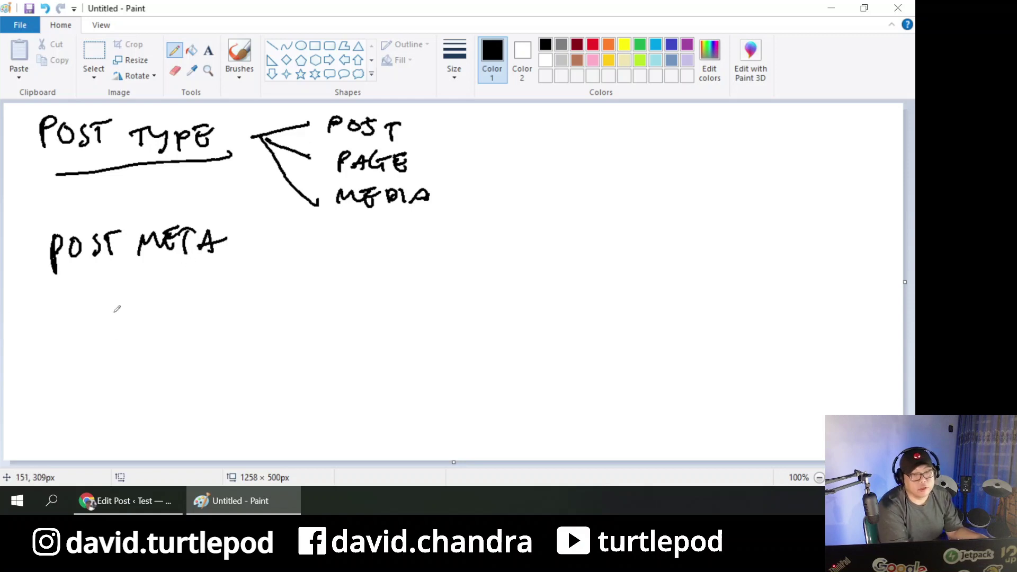
left_click_drag(73, 277, 213, 264)
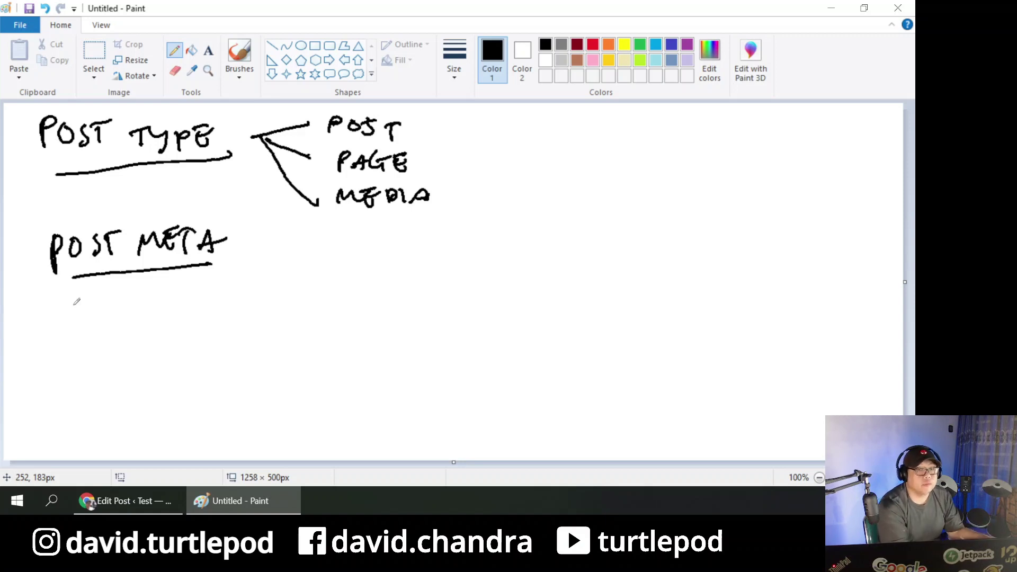
- Handwrite "TAXONOMY." below POST META and underline it
mouse_move(60, 329)
left_mouse_down()
mouse_move(60, 366)
mouse_move(75, 337)
mouse_move(72, 349)
mouse_move(150, 352)
mouse_move(200, 337)
mouse_move(215, 347)
left_mouse_up()
left_click_drag(225, 332, 209, 366)
left_click(244, 349)
left_click_drag(76, 389, 204, 376)
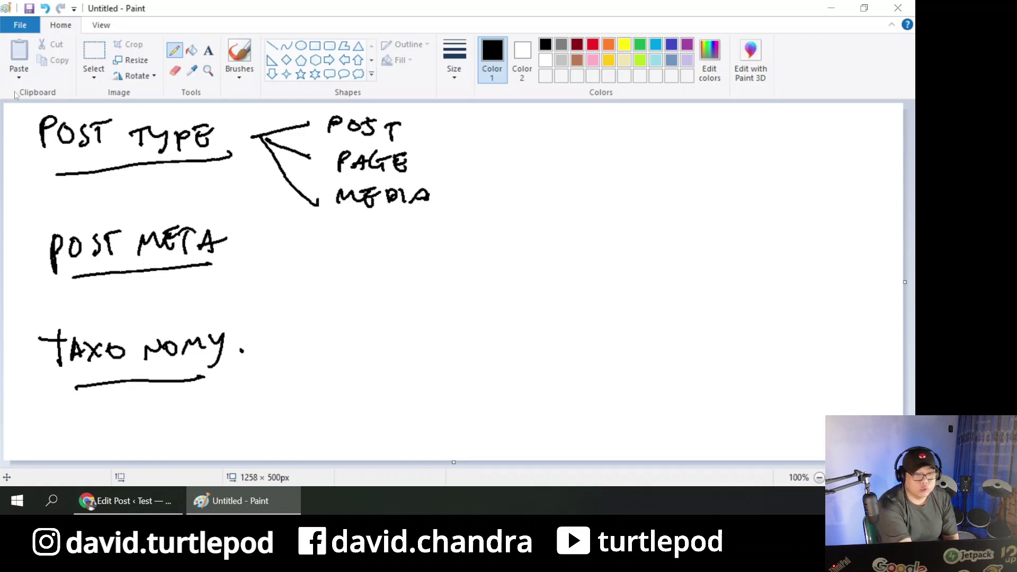
- Clear the previous notes and handwrite "POST TYPE → MAKANAN" across the upper part of the blank canvas
mouse_move(16, 121)
left_mouse_down()
mouse_move(30, 107)
mouse_move(121, 189)
mouse_move(226, 138)
mouse_move(187, 106)
mouse_move(36, 113)
left_mouse_up()
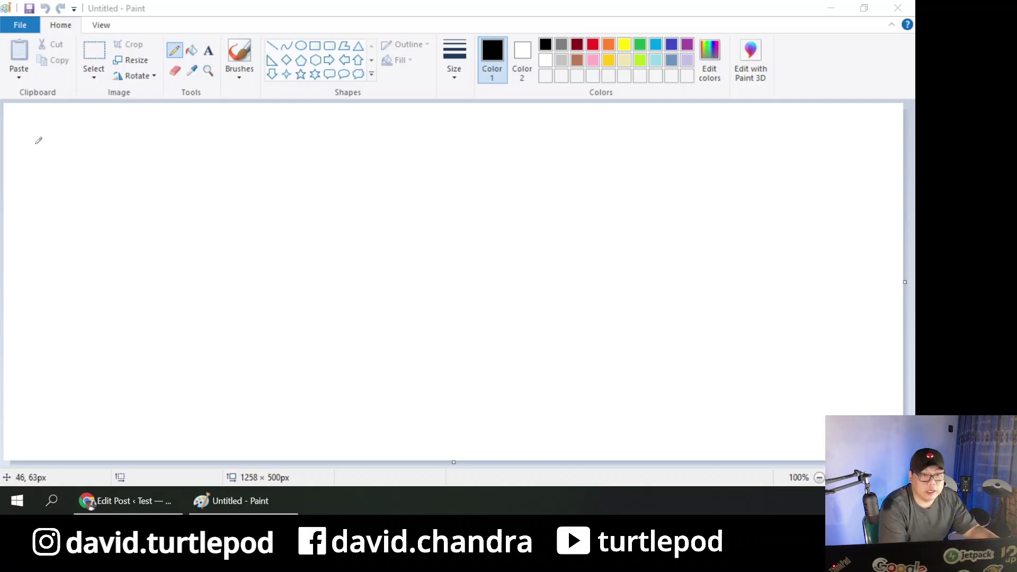
mouse_move(52, 134)
left_mouse_down()
mouse_move(49, 171)
mouse_move(50, 158)
mouse_move(70, 153)
left_mouse_up()
mouse_move(88, 149)
left_mouse_down()
mouse_move(78, 165)
mouse_move(99, 165)
left_mouse_up()
left_click_drag(90, 152, 124, 144)
mouse_move(128, 145)
left_mouse_down()
mouse_move(128, 165)
mouse_move(170, 144)
mouse_move(185, 154)
left_mouse_up()
mouse_move(216, 152)
left_mouse_down()
mouse_move(327, 158)
mouse_move(341, 141)
mouse_move(352, 160)
mouse_move(422, 143)
left_mouse_up()
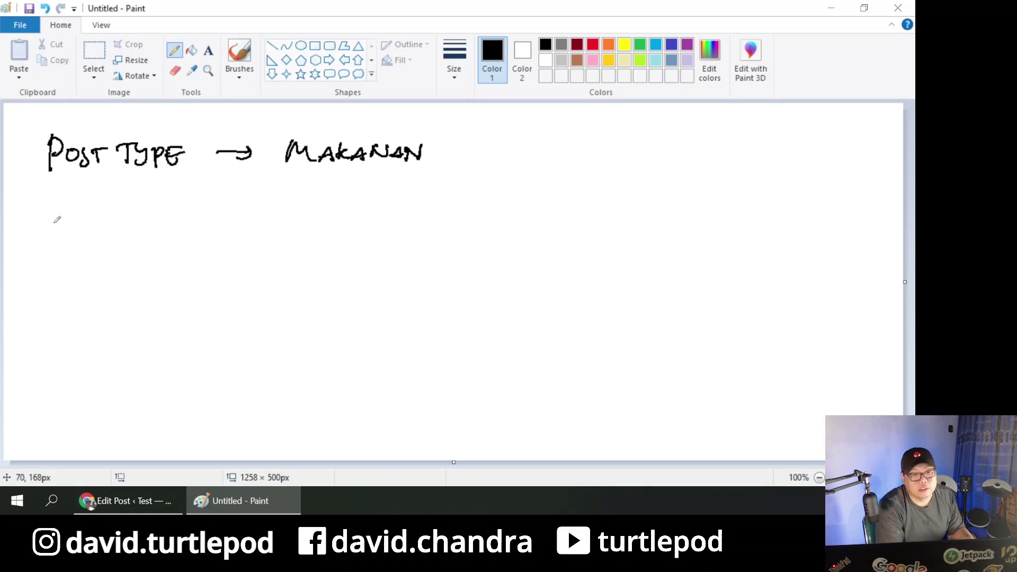
- Handwrite "POST META → harga → 10k" below the POST TYPE line, with "pedas/tidak" beneath harga
mouse_move(51, 221)
left_mouse_down()
mouse_move(52, 258)
mouse_move(54, 241)
left_mouse_up()
mouse_move(75, 231)
left_mouse_down()
mouse_move(84, 226)
mouse_move(88, 246)
mouse_move(151, 226)
mouse_move(259, 220)
left_mouse_up()
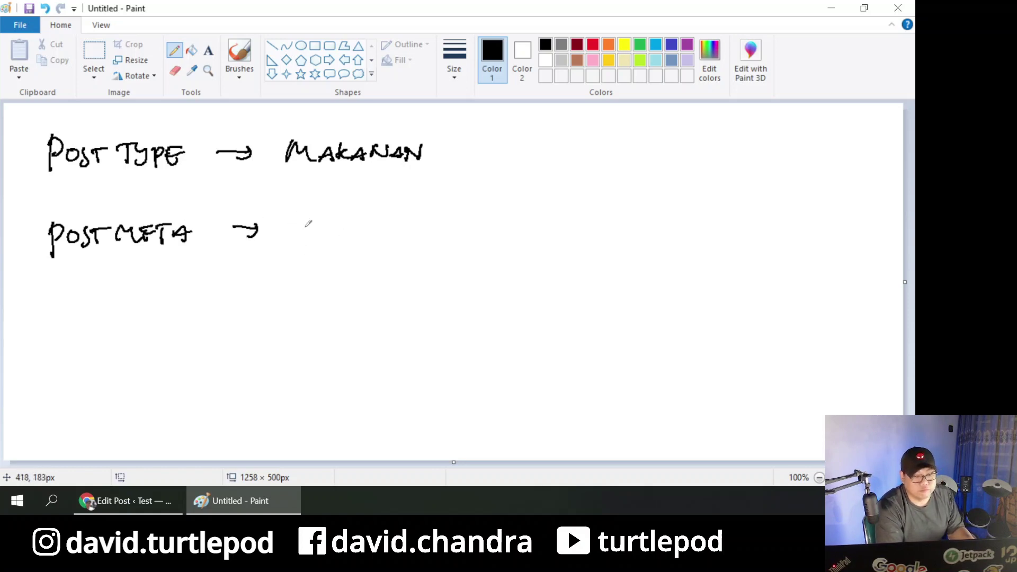
mouse_move(289, 212)
left_mouse_down()
mouse_move(307, 229)
mouse_move(331, 219)
mouse_move(335, 238)
mouse_move(419, 214)
left_mouse_up()
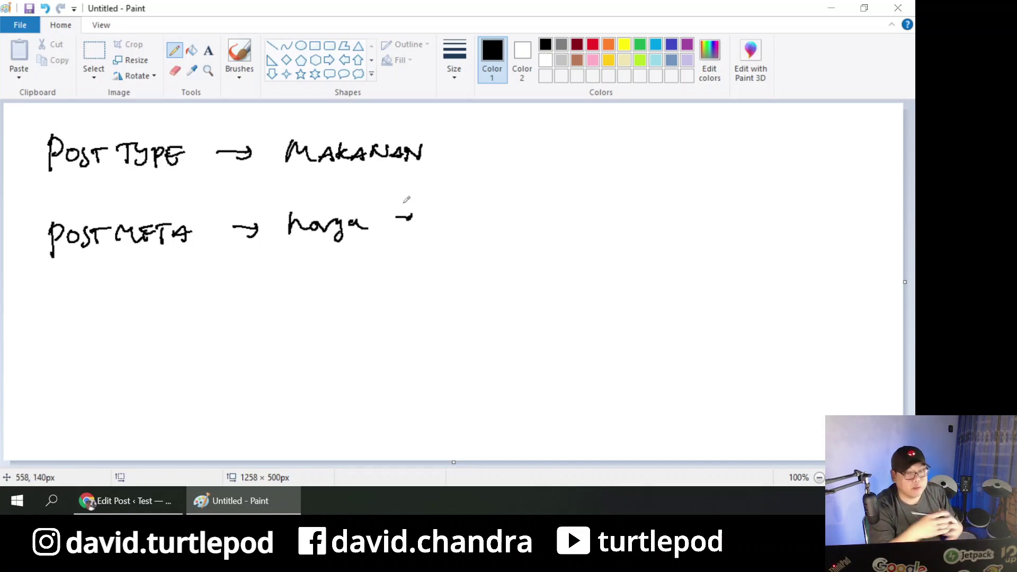
left_click_drag(434, 210, 430, 231)
mouse_move(447, 216)
left_mouse_down()
mouse_move(442, 228)
mouse_move(451, 217)
mouse_move(460, 231)
left_mouse_up()
left_click_drag(471, 217, 472, 233)
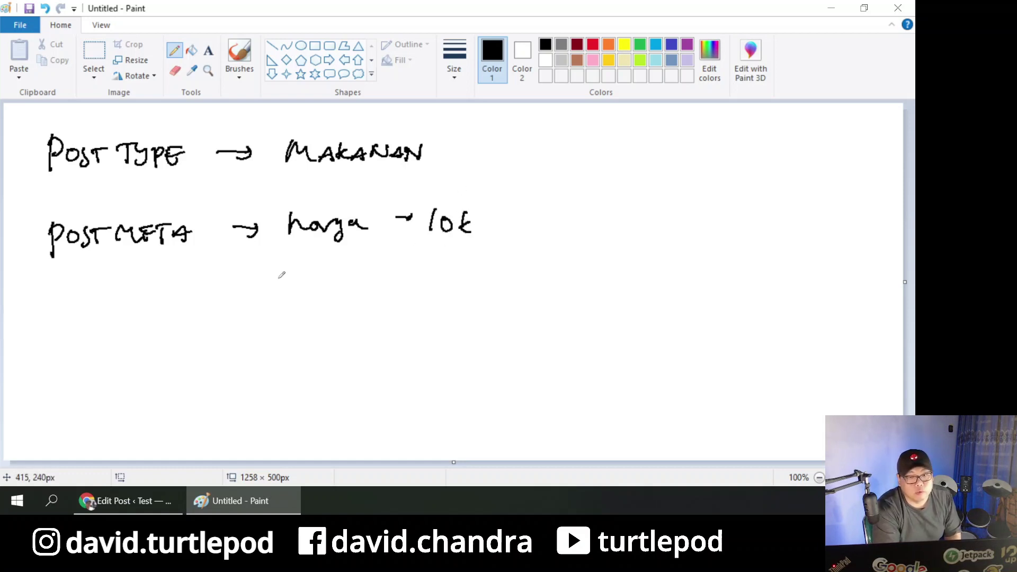
mouse_move(296, 259)
left_mouse_down()
mouse_move(294, 281)
mouse_move(339, 256)
mouse_move(347, 273)
mouse_move(400, 269)
left_mouse_up()
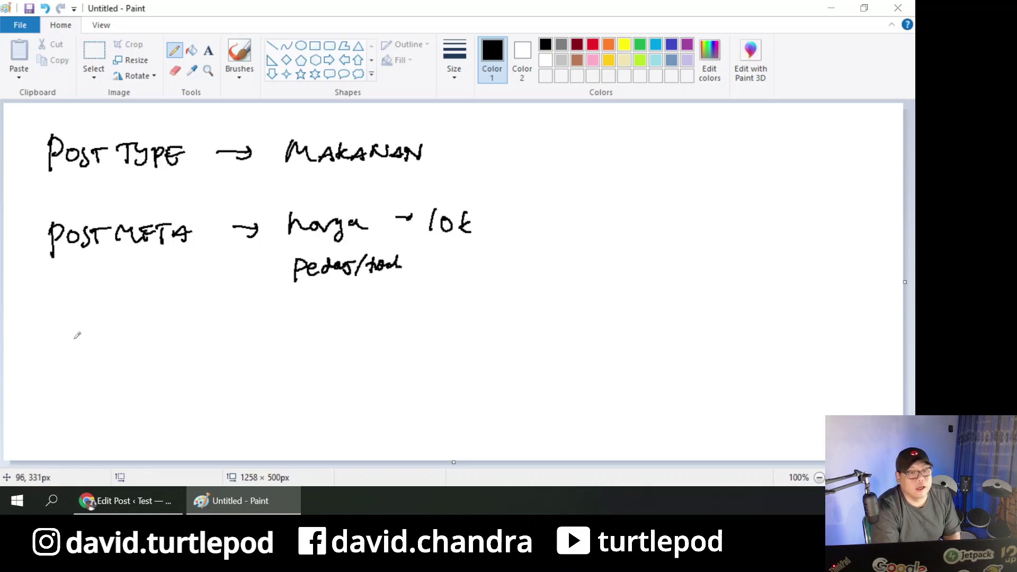
- Handwrite "TAXONOMY → FOOD TYPE" below the post meta notes, with two arrows branching off FOOD TYPE
left_click_drag(61, 334, 59, 365)
mouse_move(45, 342)
left_mouse_down()
mouse_move(72, 338)
mouse_move(84, 358)
mouse_move(145, 339)
mouse_move(157, 346)
left_mouse_up()
mouse_move(158, 350)
left_mouse_down()
mouse_move(177, 345)
mouse_move(174, 359)
left_mouse_up()
left_click_drag(240, 339, 259, 339)
left_click_drag(249, 332, 250, 349)
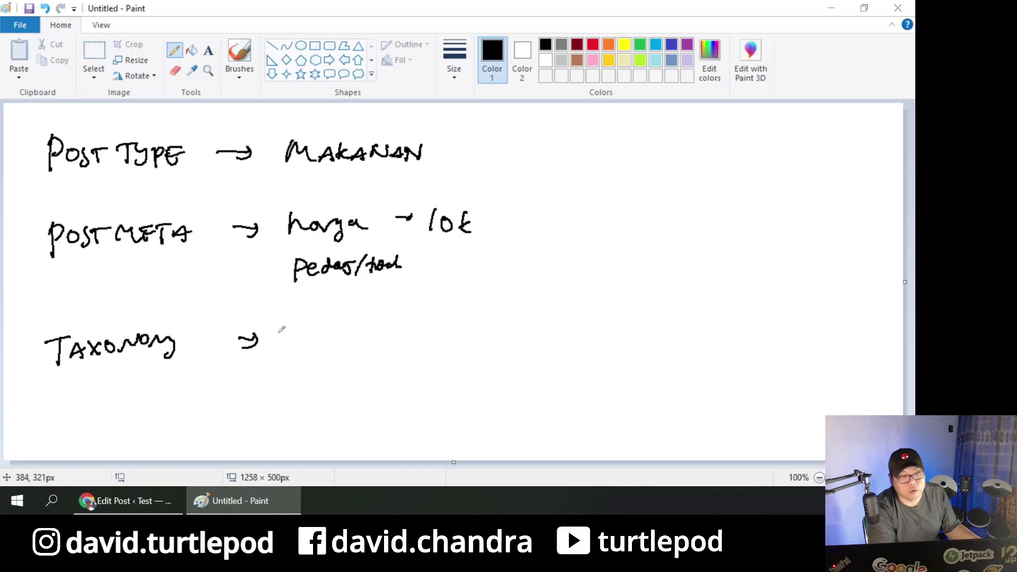
mouse_move(287, 332)
left_mouse_down()
mouse_move(291, 345)
mouse_move(283, 335)
mouse_move(298, 333)
mouse_move(312, 343)
mouse_move(377, 334)
mouse_move(391, 343)
mouse_move(406, 327)
mouse_move(468, 369)
mouse_move(454, 366)
left_mouse_up()
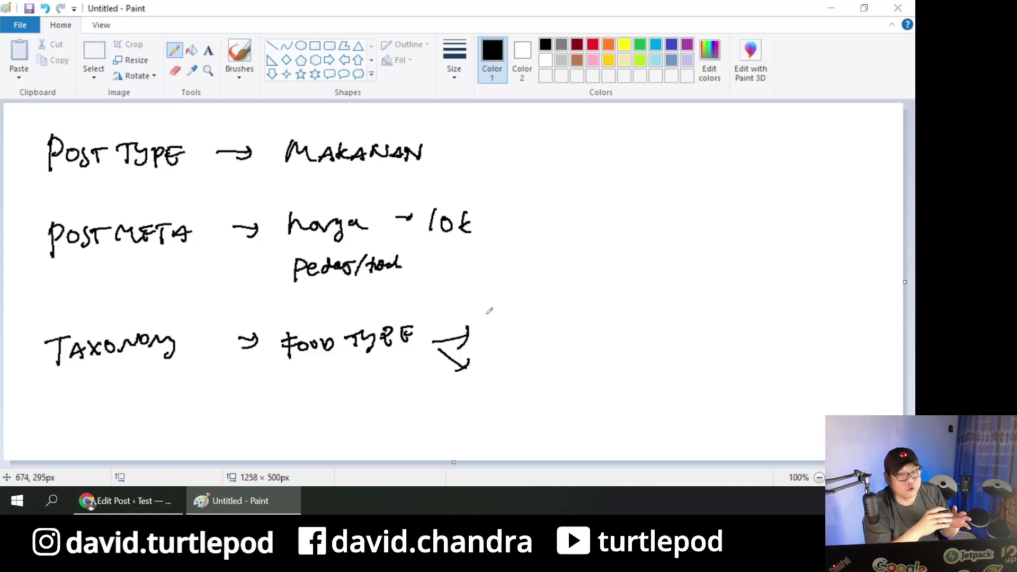
- Handwrite APPETIZER, MAIN COURSE and TODAY SPECIAL beside the FOOD TYPE branches, and add CAT under a line below FOOD TYPE
mouse_move(490, 317)
left_mouse_down()
mouse_move(483, 339)
mouse_move(551, 317)
mouse_move(576, 329)
left_mouse_up()
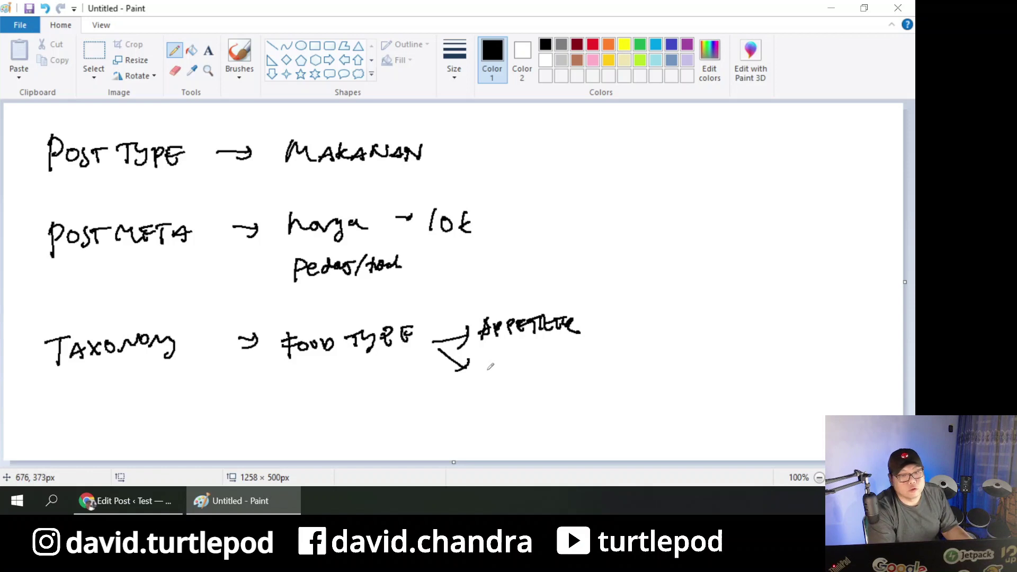
left_click_drag(480, 365, 607, 369)
mouse_move(475, 401)
left_mouse_down()
mouse_move(514, 398)
mouse_move(538, 416)
mouse_move(606, 389)
left_mouse_up()
left_click_drag(611, 398, 642, 411)
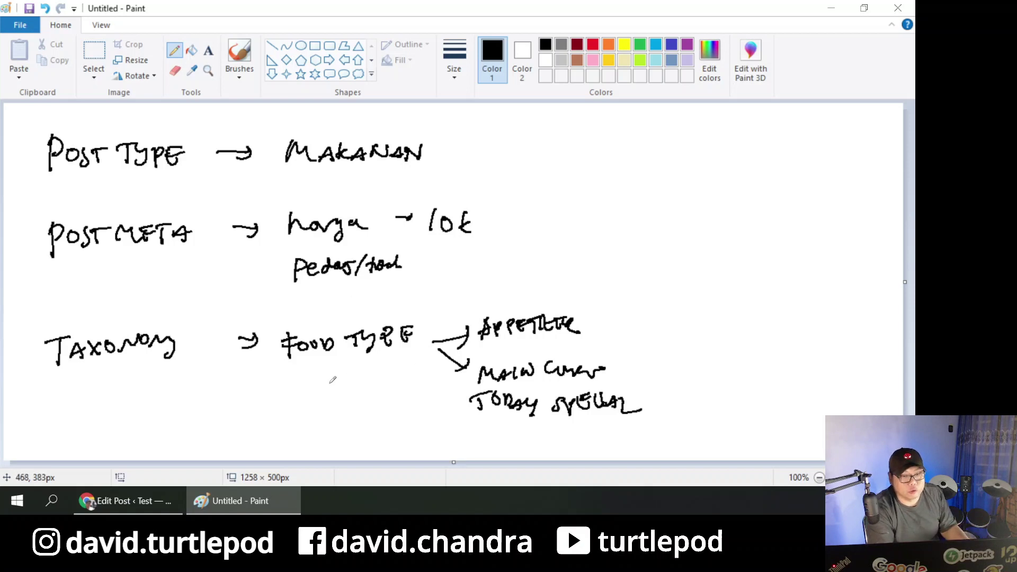
left_click_drag(284, 394, 369, 387)
mouse_move(304, 412)
left_mouse_down()
mouse_move(307, 425)
mouse_move(332, 428)
left_mouse_up()
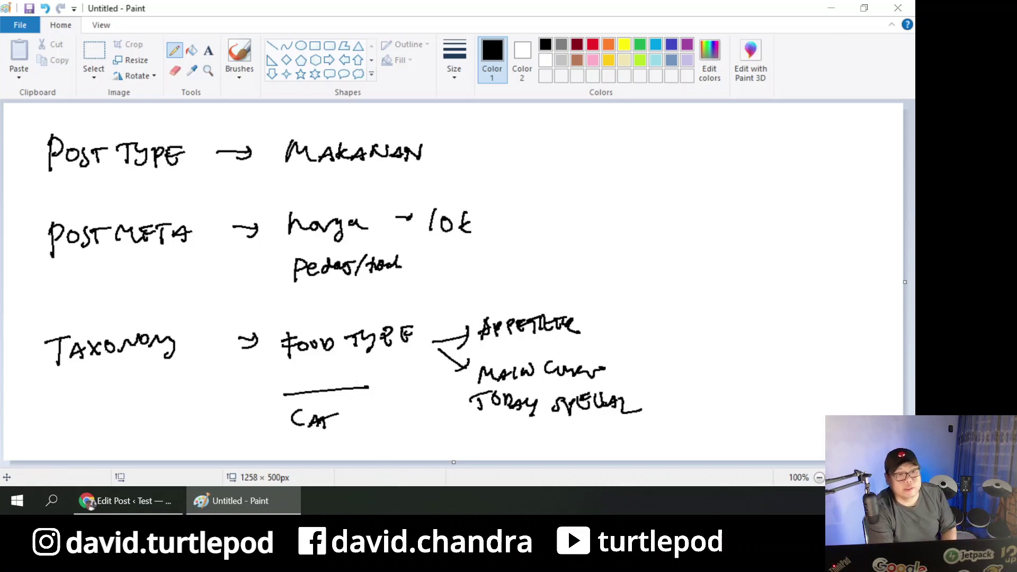
- Start a new blank picture without saving the food example notes
left_click(20, 25)
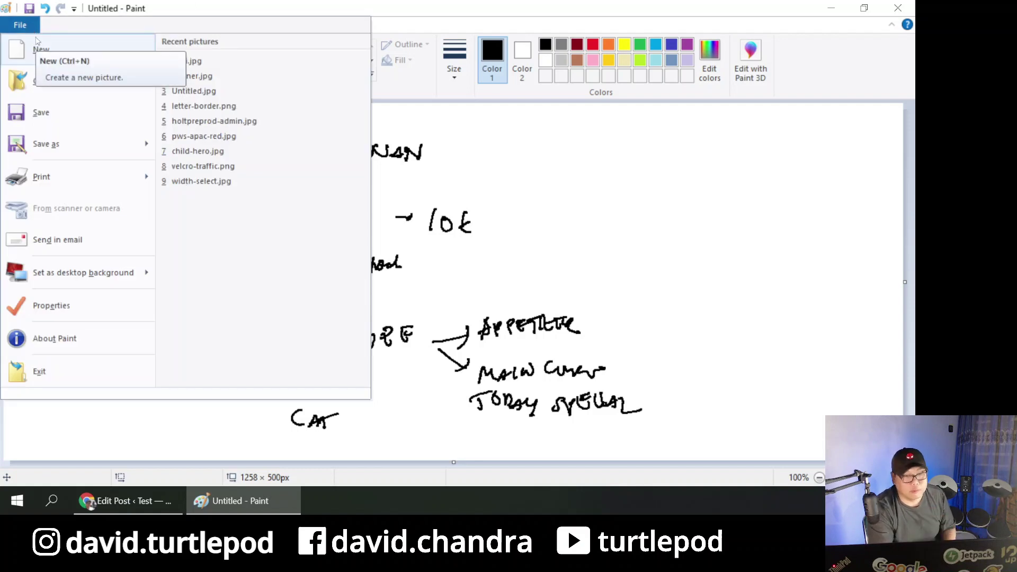
left_click(40, 48)
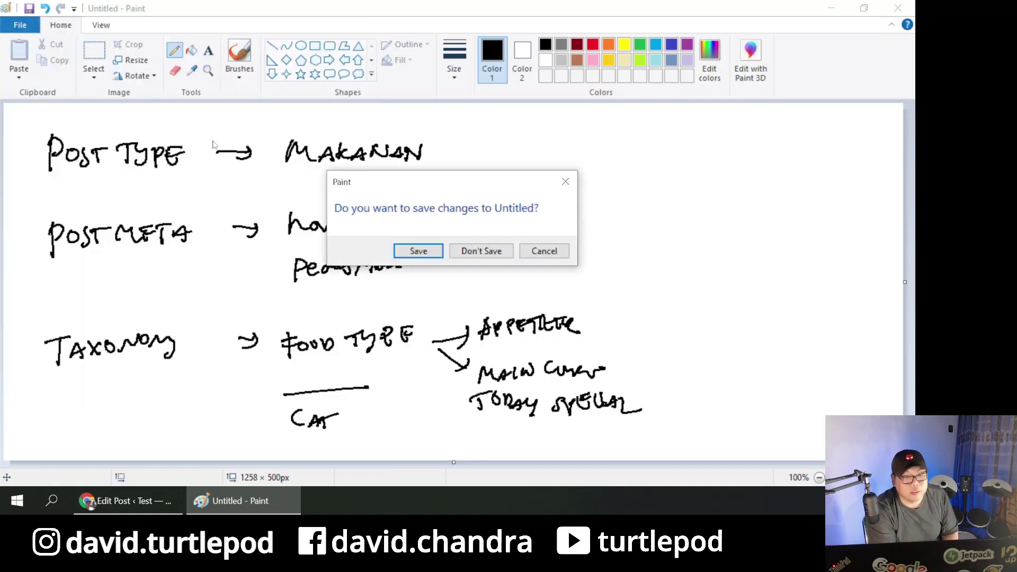
left_click(509, 251)
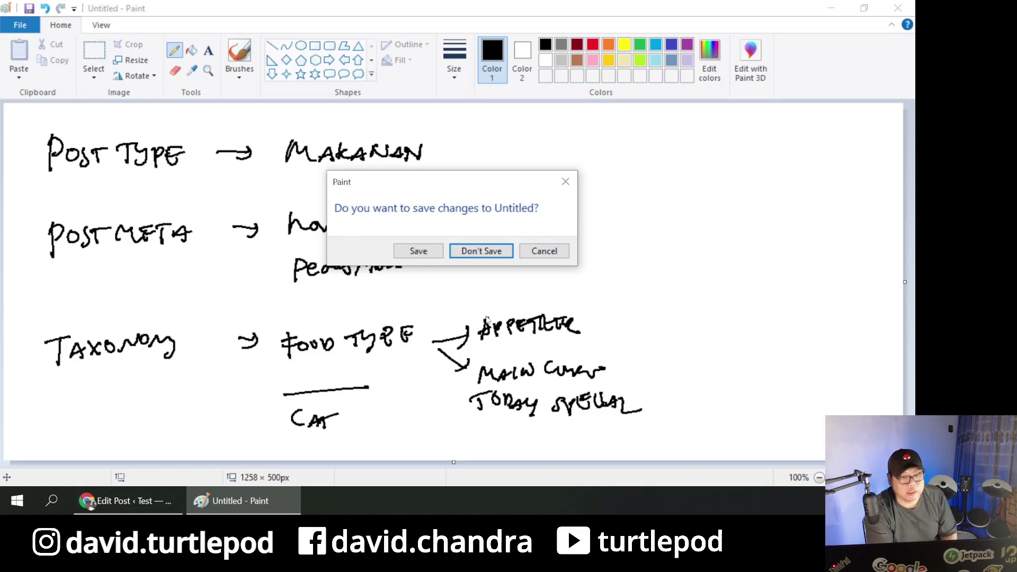
left_click(476, 251)
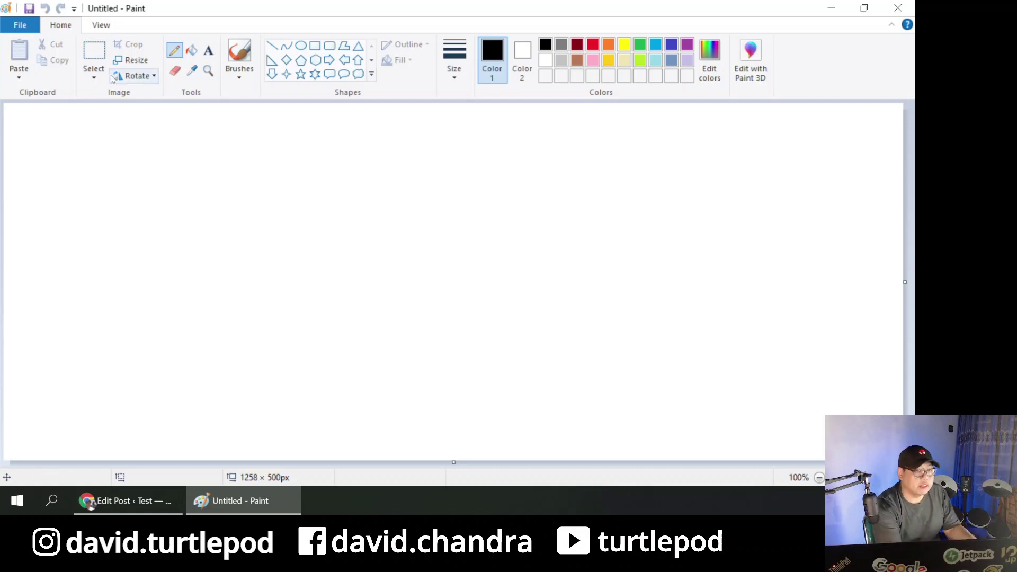
- Handwrite "PT → HAPE" across the upper part of the blank canvas
mouse_move(87, 113)
left_mouse_down()
mouse_move(92, 143)
mouse_move(114, 143)
left_mouse_up()
mouse_move(104, 125)
left_mouse_down()
mouse_move(186, 126)
mouse_move(178, 136)
mouse_move(225, 143)
mouse_move(258, 136)
mouse_move(243, 147)
mouse_move(265, 134)
left_mouse_up()
mouse_move(280, 126)
left_mouse_down()
mouse_move(287, 138)
mouse_move(289, 127)
left_mouse_up()
left_click_drag(294, 131, 298, 123)
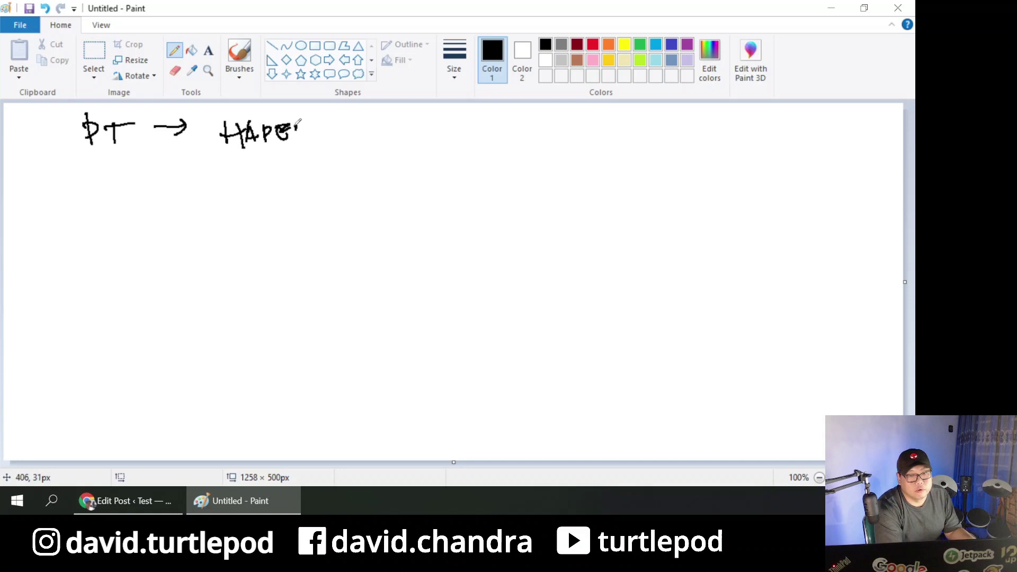
- Handwrite "PM → PROC." below the PT line
left_click_drag(96, 190, 98, 216)
mouse_move(98, 192)
left_mouse_down()
mouse_move(109, 195)
mouse_move(100, 206)
left_mouse_up()
mouse_move(112, 215)
left_mouse_down()
mouse_move(135, 202)
mouse_move(142, 209)
left_mouse_up()
left_click_drag(159, 196, 178, 195)
mouse_move(169, 182)
left_mouse_down()
mouse_move(178, 193)
mouse_move(164, 205)
left_mouse_up()
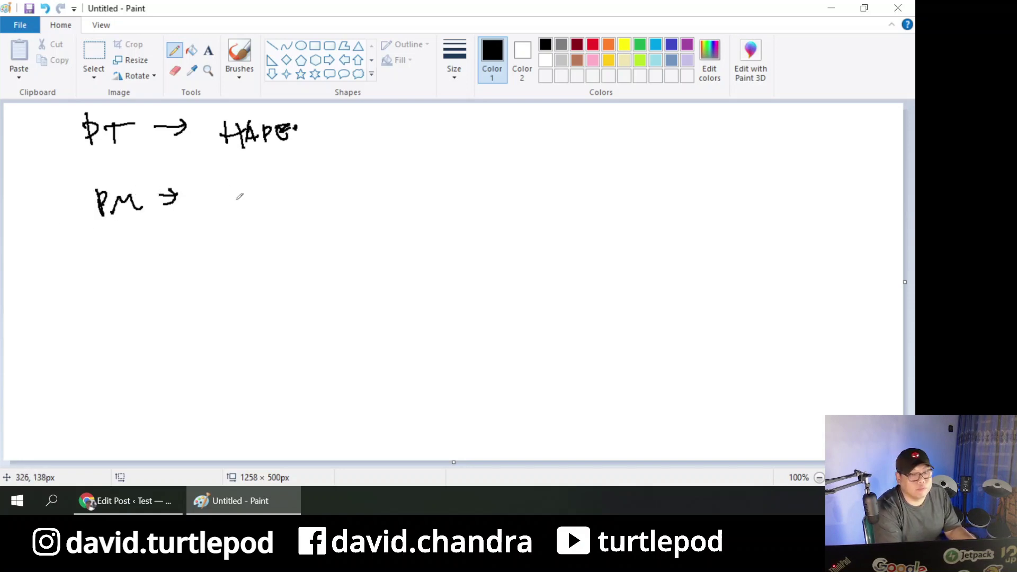
mouse_move(238, 186)
left_mouse_down()
mouse_move(239, 211)
mouse_move(254, 202)
left_mouse_up()
left_click_drag(254, 194, 280, 193)
mouse_move(290, 186)
left_mouse_down()
mouse_move(287, 203)
mouse_move(292, 185)
left_mouse_up()
left_click(308, 194)
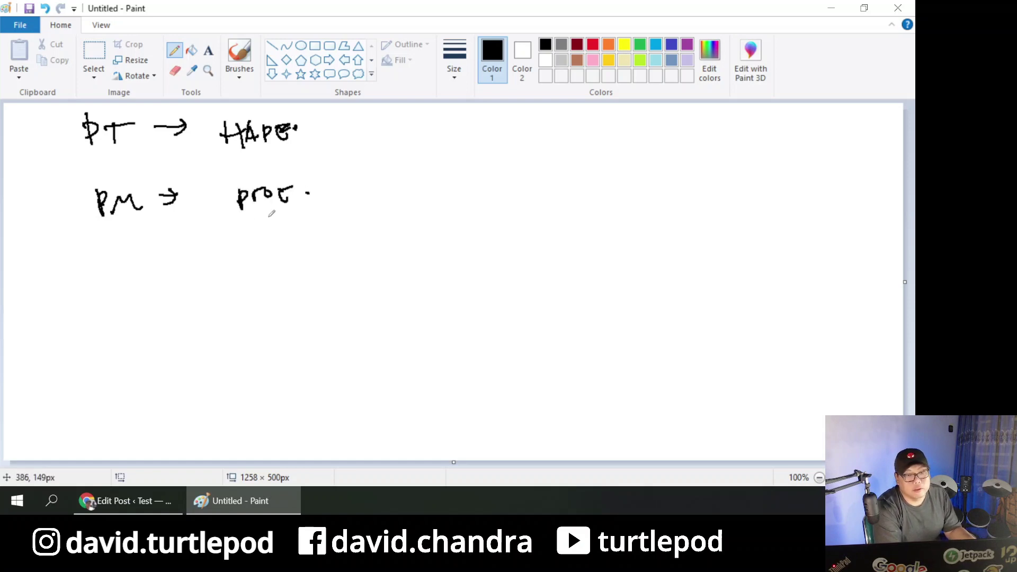
- Add RAM and LAYAR beneath PROC as further post meta examples, with short separator lines between the entries
left_click_drag(247, 232, 301, 238)
mouse_move(244, 264)
left_mouse_down()
mouse_move(259, 283)
mouse_move(274, 281)
left_mouse_up()
mouse_move(264, 278)
left_mouse_down()
mouse_move(293, 271)
mouse_move(305, 281)
mouse_move(280, 297)
mouse_move(308, 272)
mouse_move(320, 283)
left_mouse_up()
left_click_drag(282, 216, 309, 216)
left_click_drag(283, 263, 311, 257)
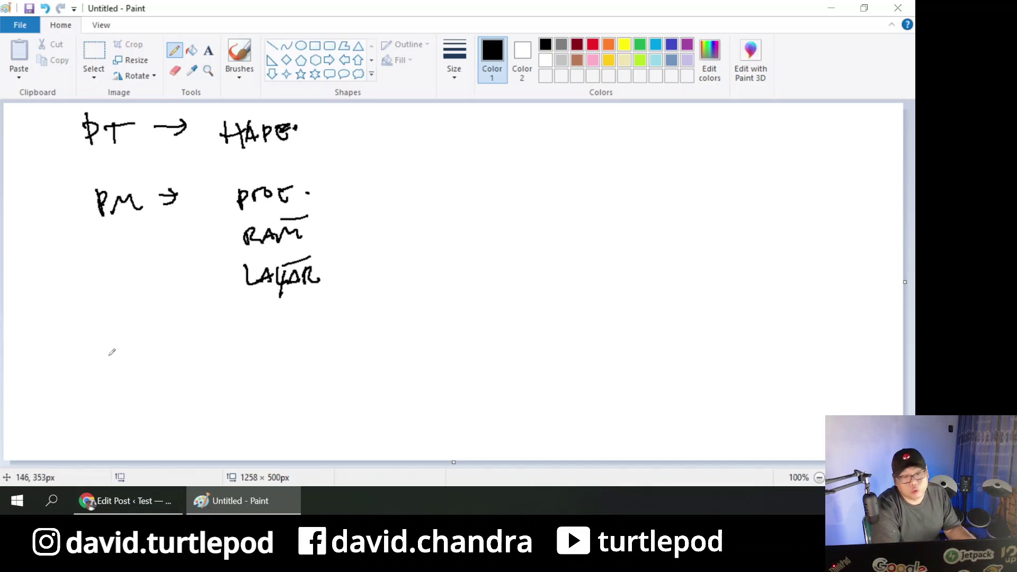
- Handwrite "TAX → BRAND → SAMSUNG" below the PM notes, with a second branch drawn from BRAND
left_click_drag(110, 339, 110, 365)
mouse_move(90, 352)
left_mouse_down()
mouse_move(123, 338)
mouse_move(161, 361)
left_mouse_up()
mouse_move(161, 342)
left_mouse_down()
mouse_move(151, 362)
mouse_move(216, 342)
mouse_move(199, 354)
left_mouse_up()
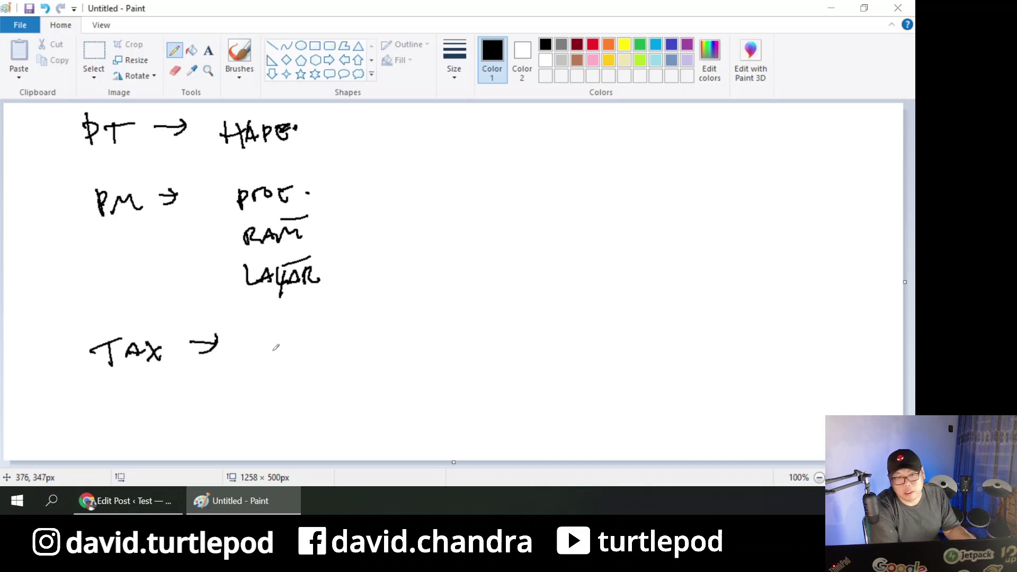
mouse_move(253, 331)
left_mouse_down()
mouse_move(261, 352)
mouse_move(320, 333)
mouse_move(331, 344)
mouse_move(407, 310)
mouse_move(406, 324)
mouse_move(443, 310)
mouse_move(491, 313)
left_mouse_up()
left_click_drag(369, 341, 403, 345)
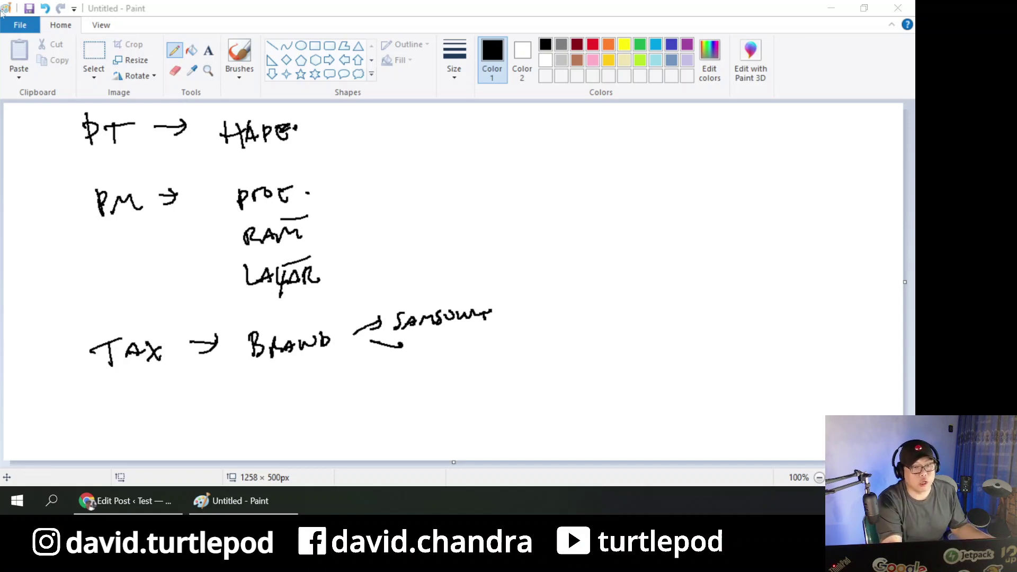
- Discard the phone example for a new blank picture and handwrite "POST TYPE → PRODUK" across its upper part
left_click(30, 31)
left_click(16, 26)
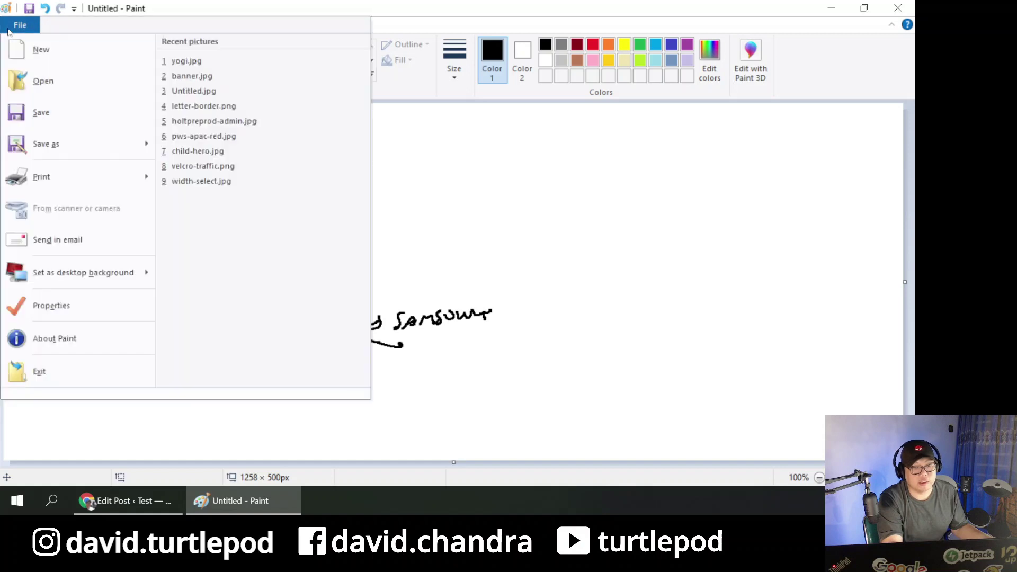
left_click(27, 47)
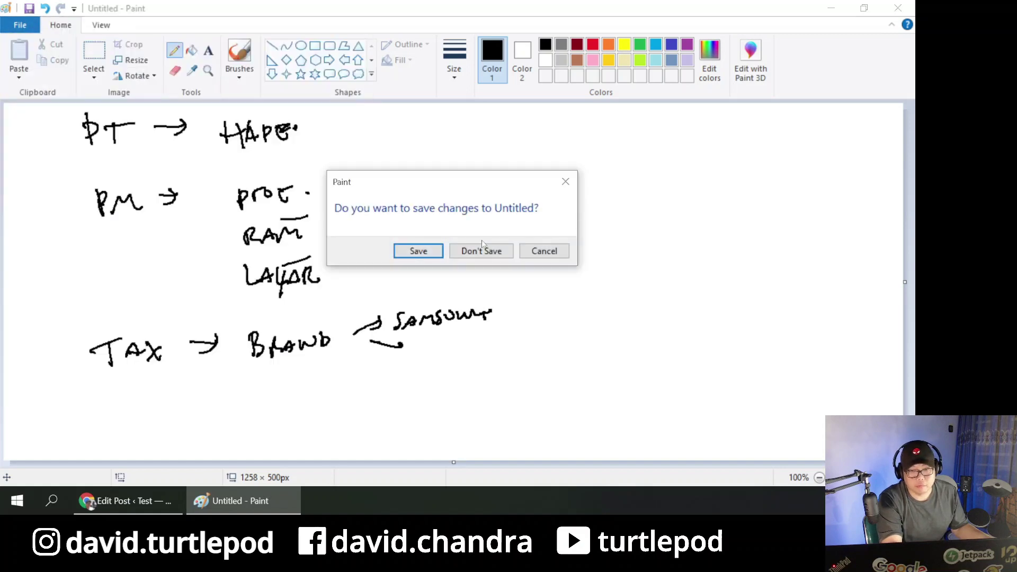
left_click(482, 249)
mouse_move(76, 155)
left_mouse_down()
mouse_move(79, 172)
mouse_move(124, 153)
mouse_move(203, 153)
left_mouse_up()
mouse_move(224, 150)
left_mouse_down()
mouse_move(358, 151)
mouse_move(339, 157)
left_mouse_up()
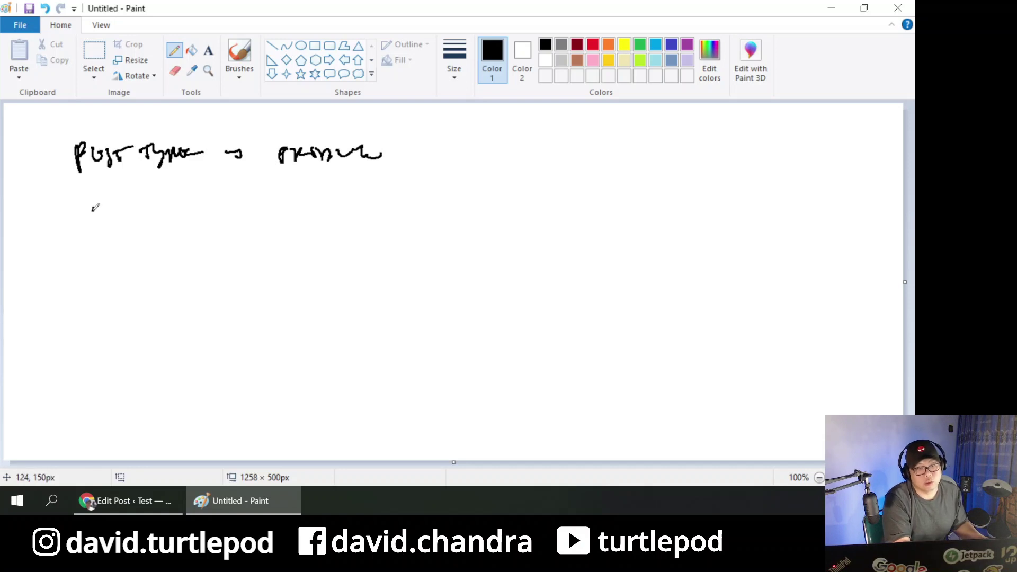
- Handwrite "PM → STOK" below the POST TYPE line, with HARGA beneath STOK
mouse_move(94, 209)
left_mouse_down()
mouse_move(120, 226)
mouse_move(198, 222)
left_mouse_up()
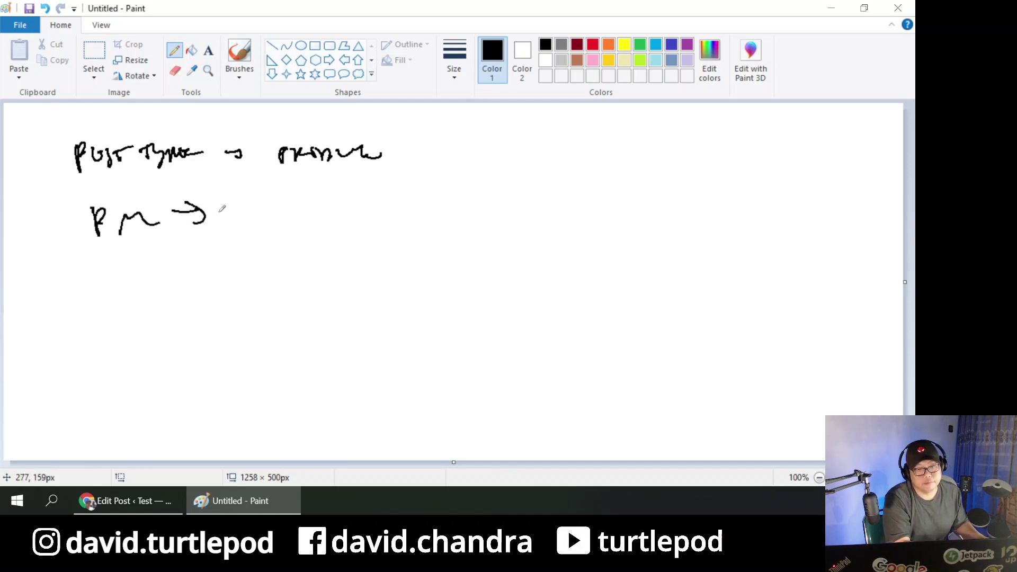
mouse_move(264, 205)
left_mouse_down()
mouse_move(293, 202)
mouse_move(307, 220)
left_mouse_up()
mouse_move(323, 204)
left_mouse_down()
mouse_move(311, 212)
mouse_move(326, 219)
left_mouse_up()
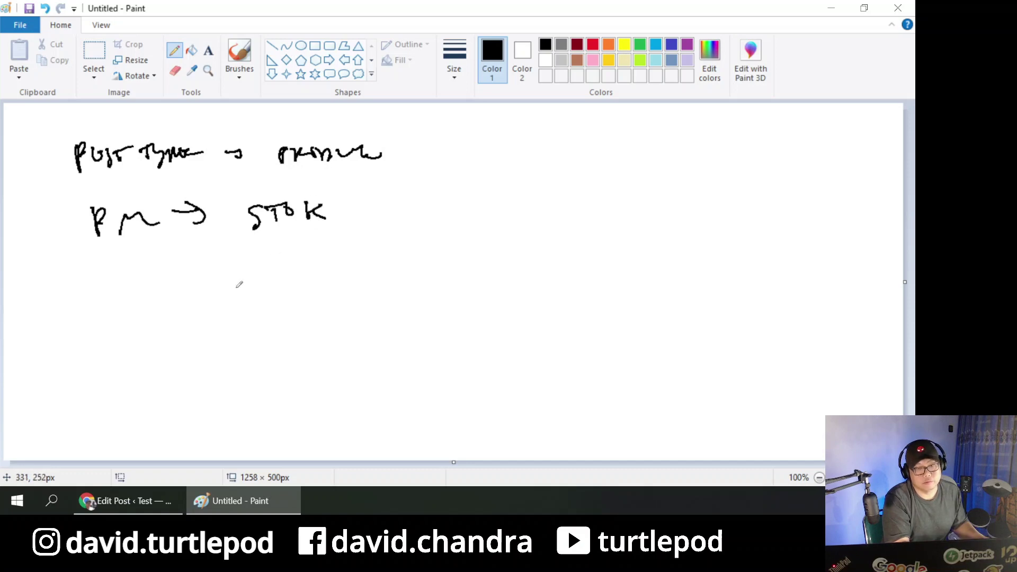
mouse_move(261, 246)
left_mouse_down()
mouse_move(258, 268)
mouse_move(344, 262)
left_mouse_up()
- Handwrite "TAX → PRODUCT CAT" below the PM notes, followed by an arrow
left_click_drag(112, 333, 109, 363)
left_click_drag(96, 342, 126, 333)
mouse_move(124, 343)
left_mouse_down()
mouse_move(222, 335)
mouse_move(211, 347)
left_mouse_up()
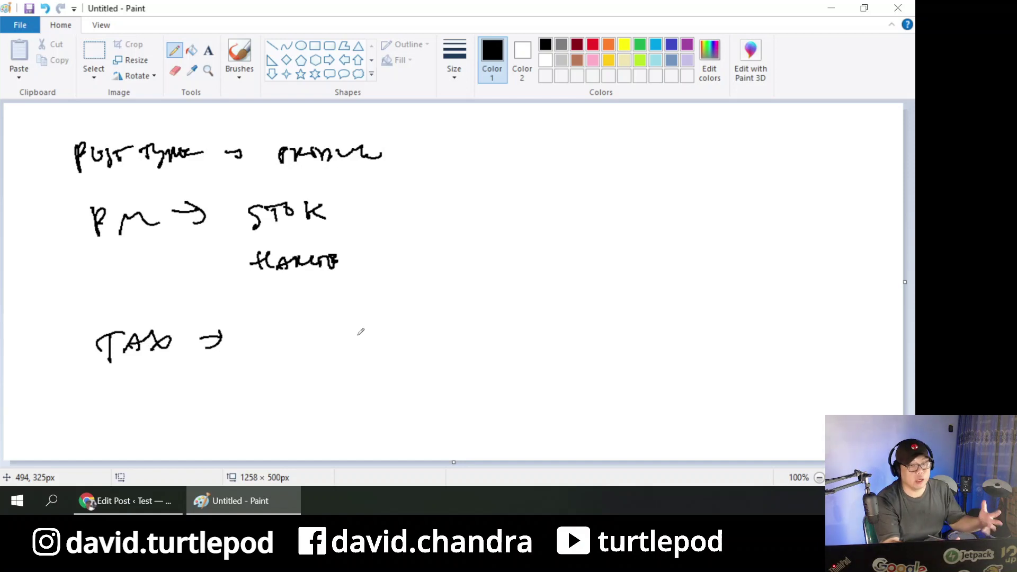
mouse_move(265, 326)
left_mouse_down()
mouse_move(268, 363)
mouse_move(270, 344)
mouse_move(304, 339)
mouse_move(314, 322)
mouse_move(423, 322)
mouse_move(430, 310)
mouse_move(489, 318)
mouse_move(492, 335)
left_mouse_up()
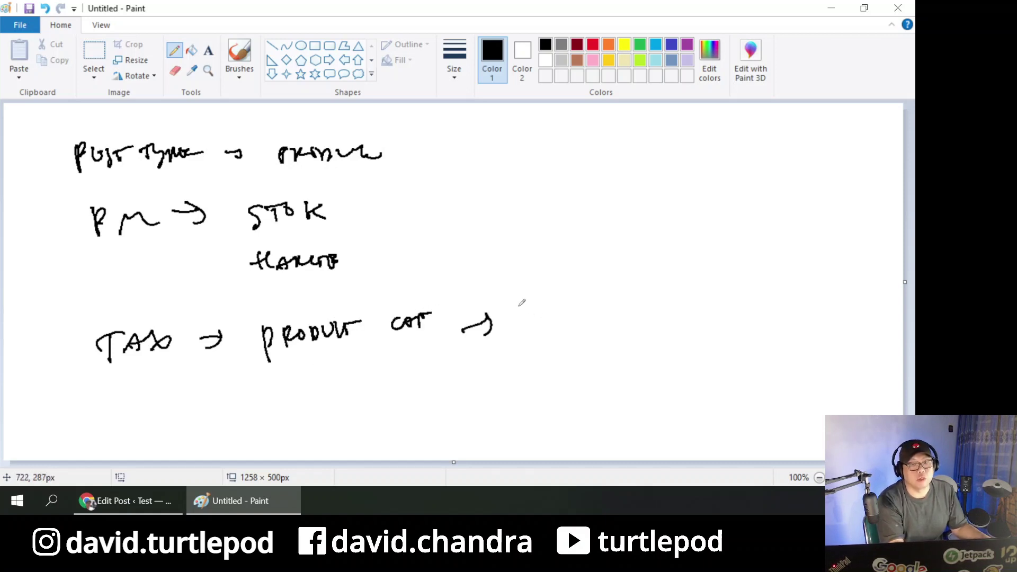
- Add two short category abbreviations beside PRODUCT CAT, drawing a second arrow to the lower one, "P"
left_click_drag(528, 298, 521, 321)
left_click_drag(522, 312, 550, 311)
left_click_drag(474, 344, 534, 371)
left_click_drag(532, 349, 542, 358)
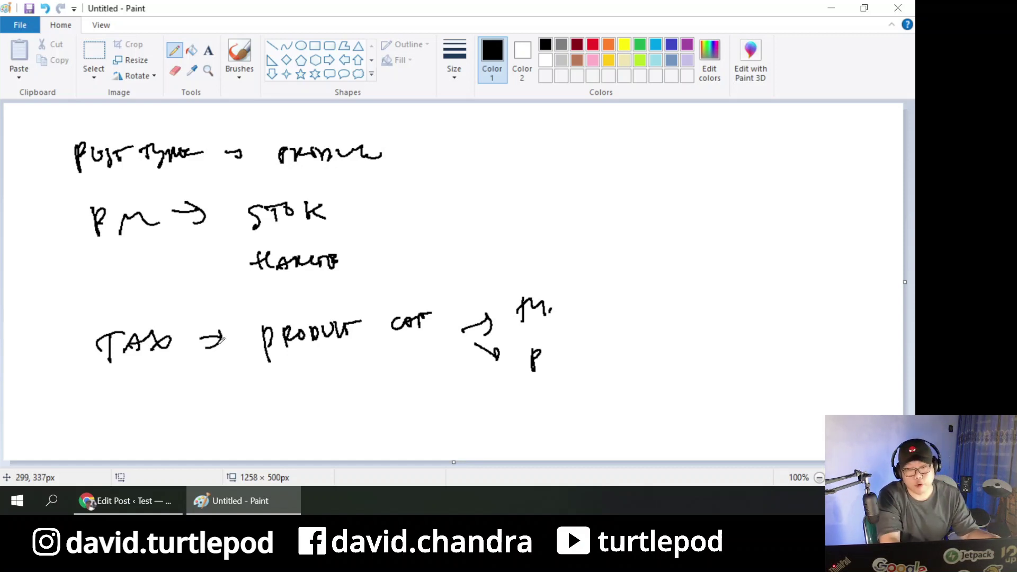
- Switch to the WordPress post editor in Chrome and save the pending changes to Test Post
left_click(171, 510)
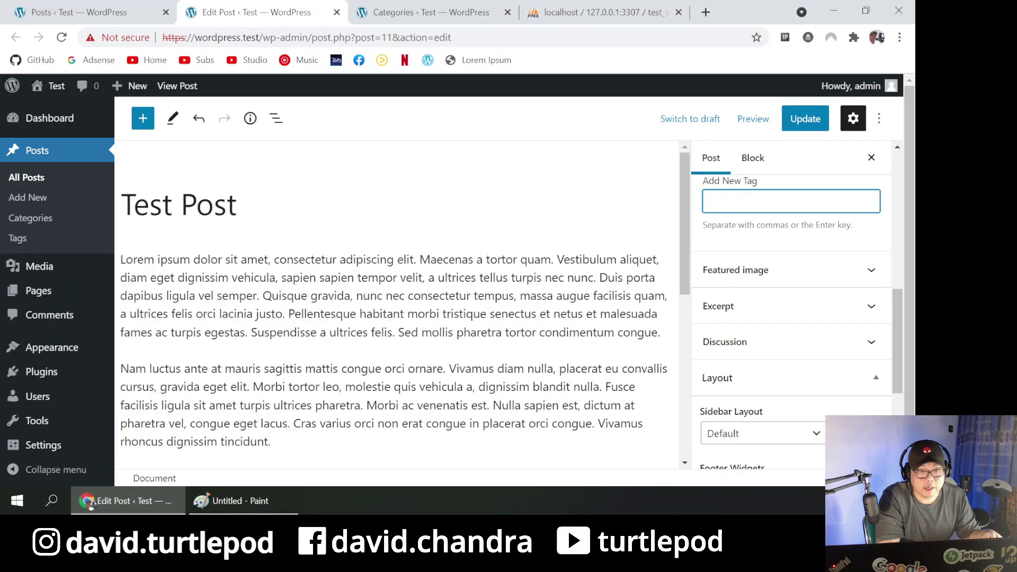
left_click(50, 118)
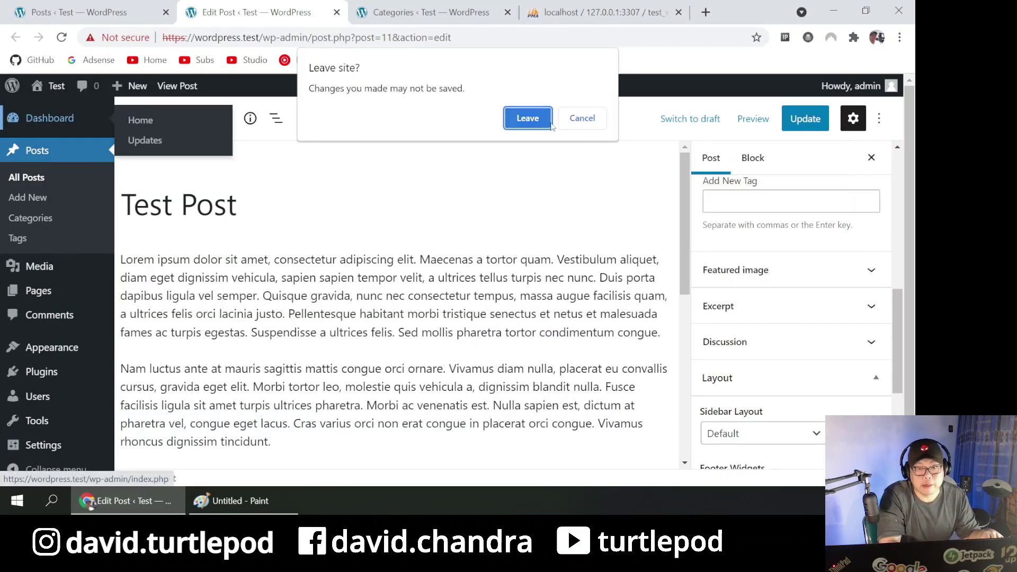
left_click(591, 119)
key("ctrl+s")
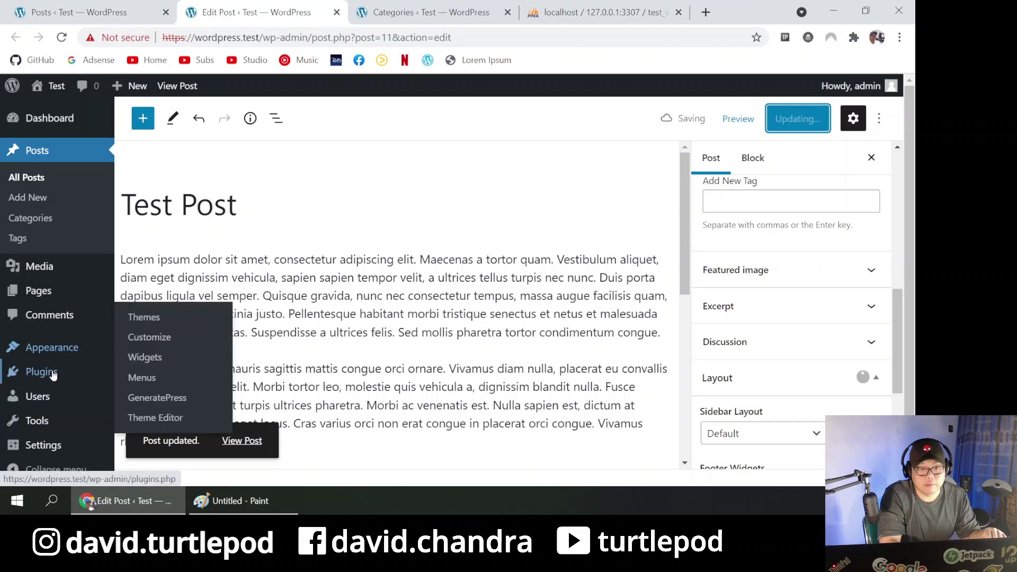
- Open the installed plugins list, activate the Custom Post Type UI plugin and dismiss the activation notice
left_click(51, 375)
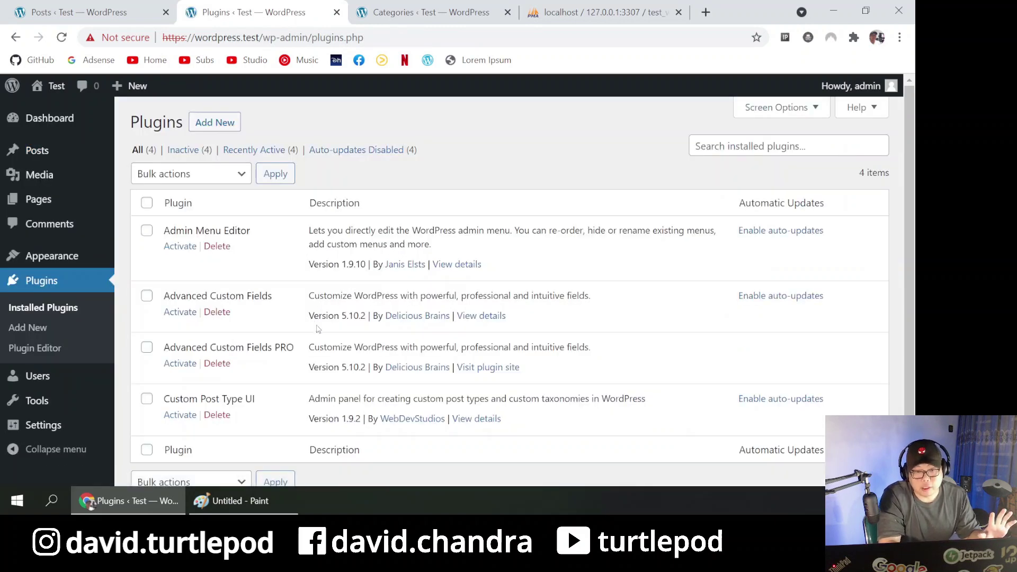
left_click(179, 416)
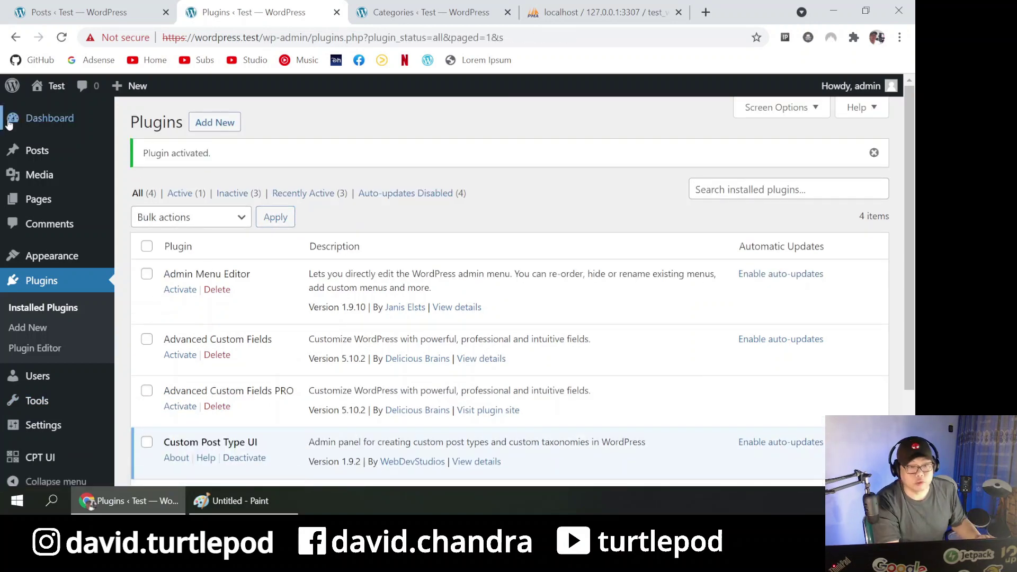
mouse_move(68, 151)
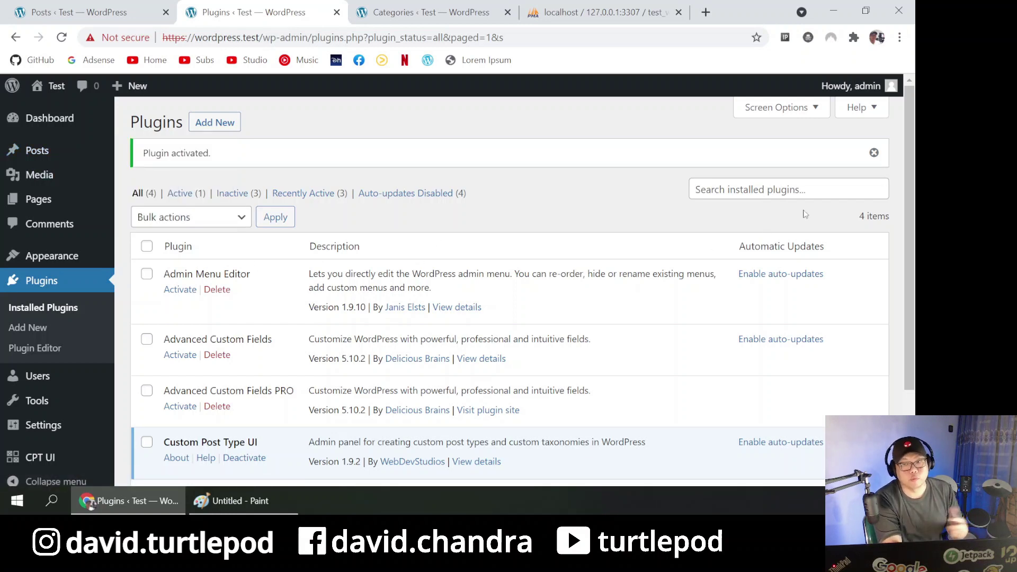
left_click(874, 152)
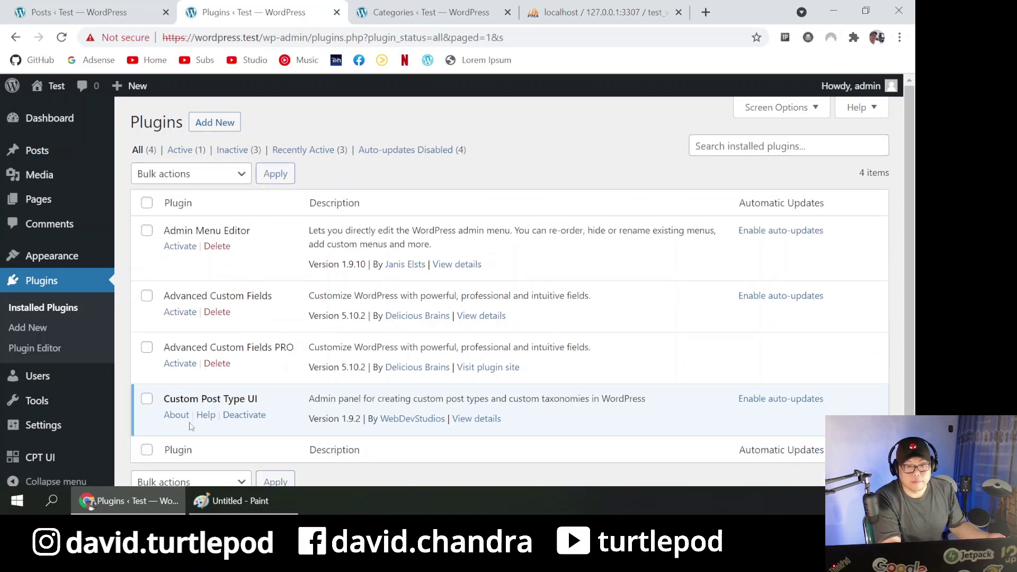
scroll(32, 445, "down", 2)
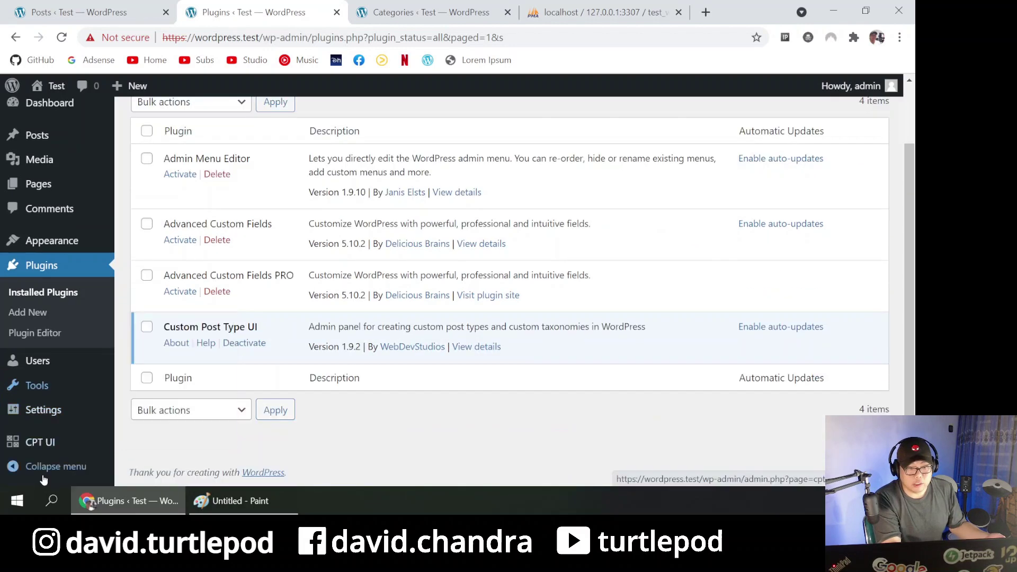
- Open the Custom Post Type UI form for adding a post type, then consult the Paint notes and return to Chrome
left_click(14, 440)
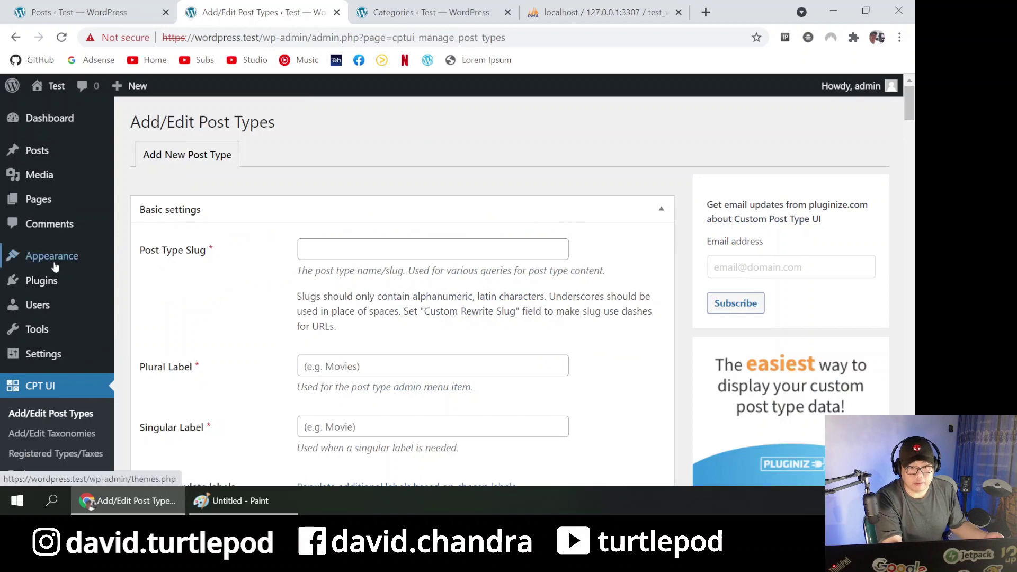
left_click(238, 500)
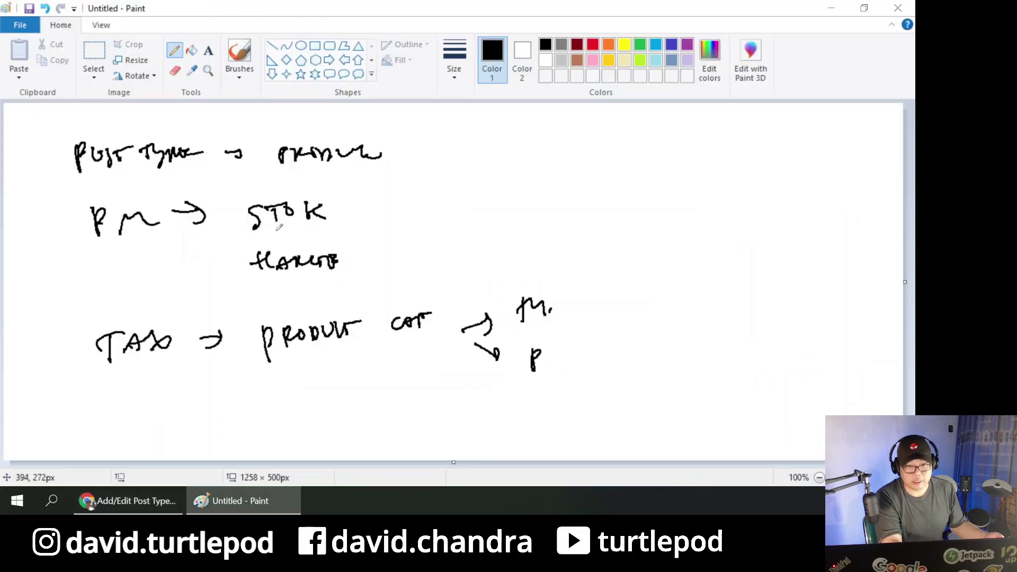
left_click(133, 508)
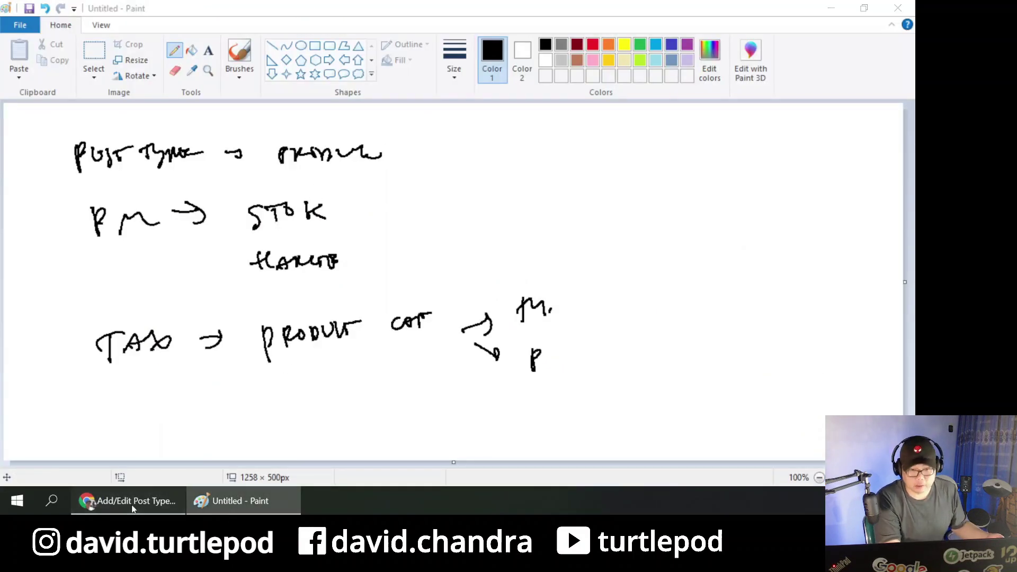
- Add a custom post type with the slug "product", plural label "Products" and singular label "Product"
left_click(505, 242)
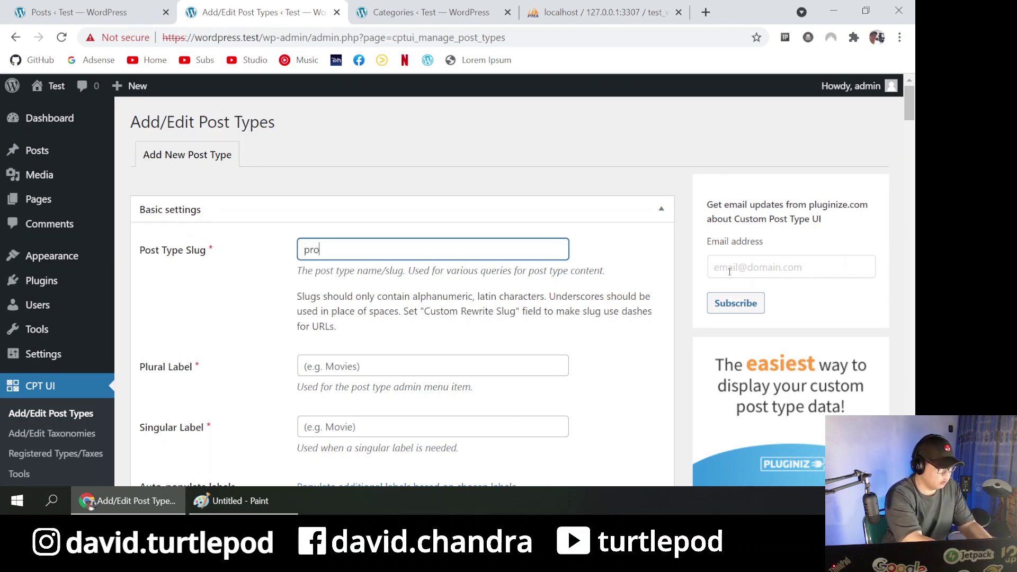
left_click(552, 332)
scroll(447, 354, "down", 3)
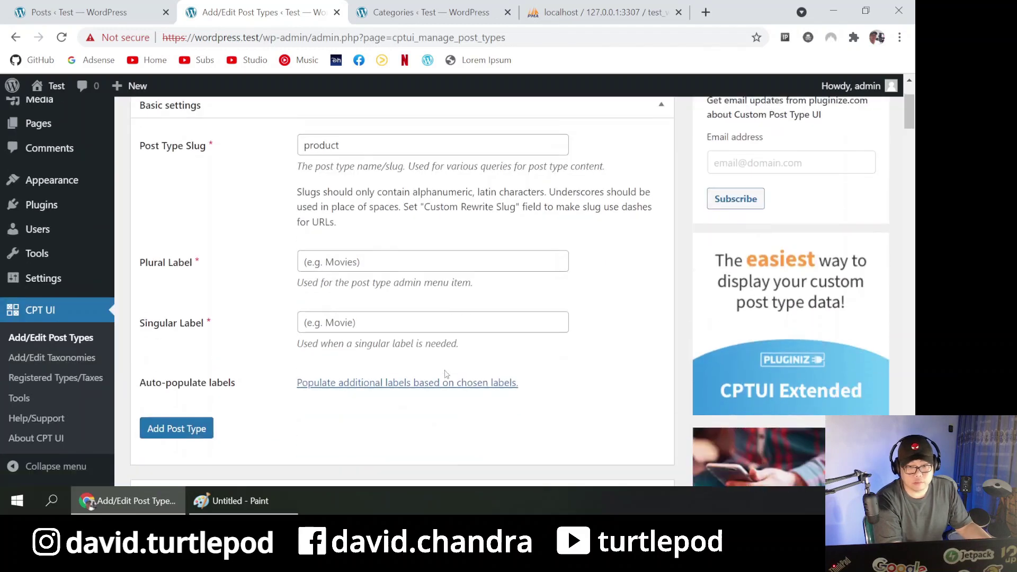
left_click(393, 221)
type("Products")
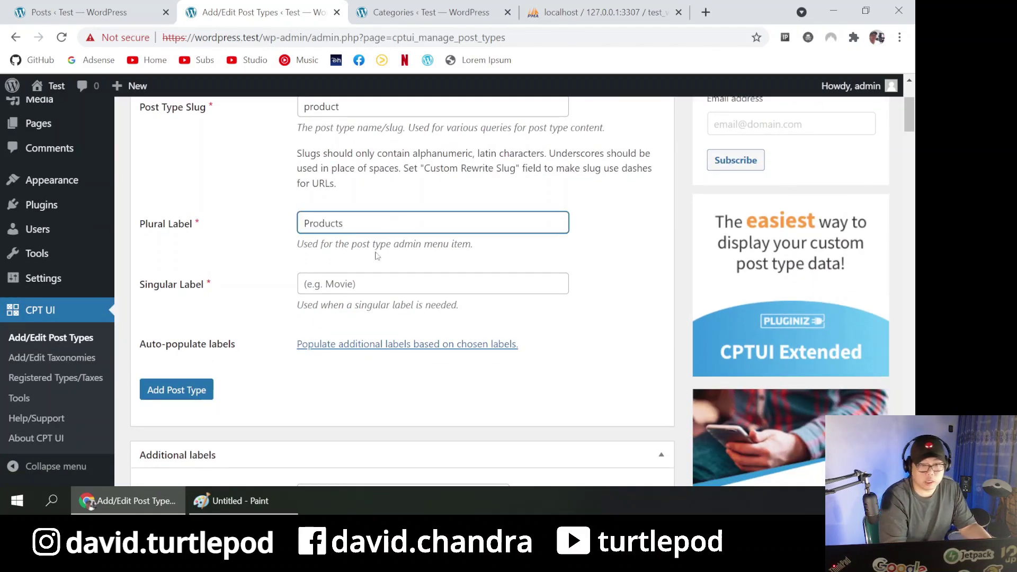
left_click(377, 275)
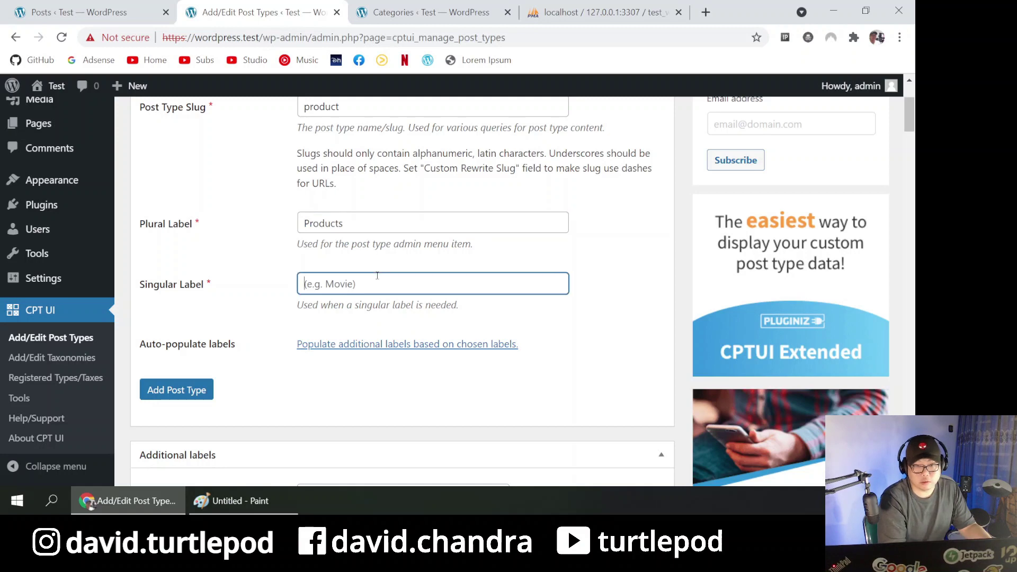
type("Product")
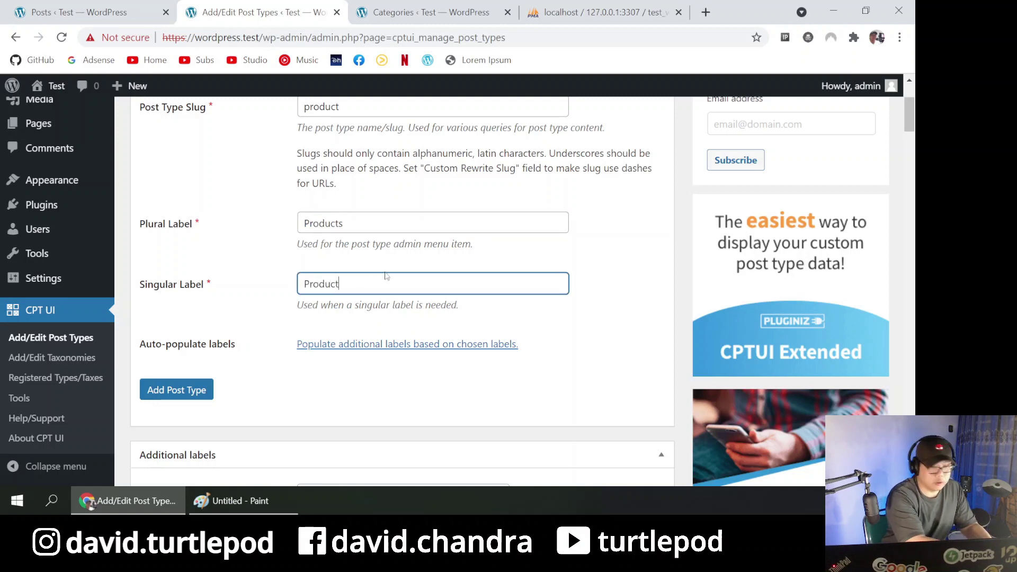
left_click(177, 390)
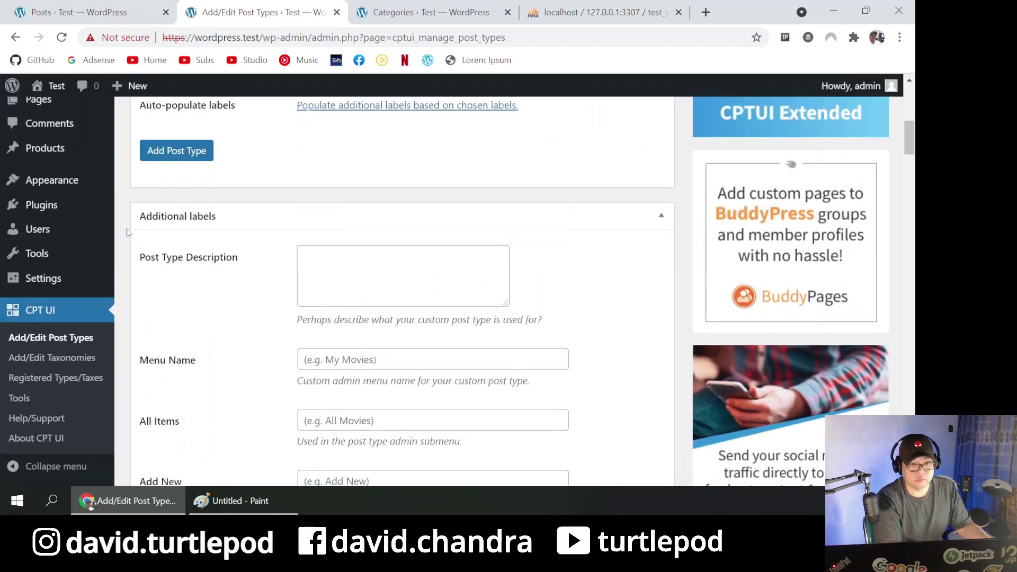
- Check the new Products entry in the admin menu, then open the product post type for editing and review its additional labels
scroll(239, 315, "up", 10)
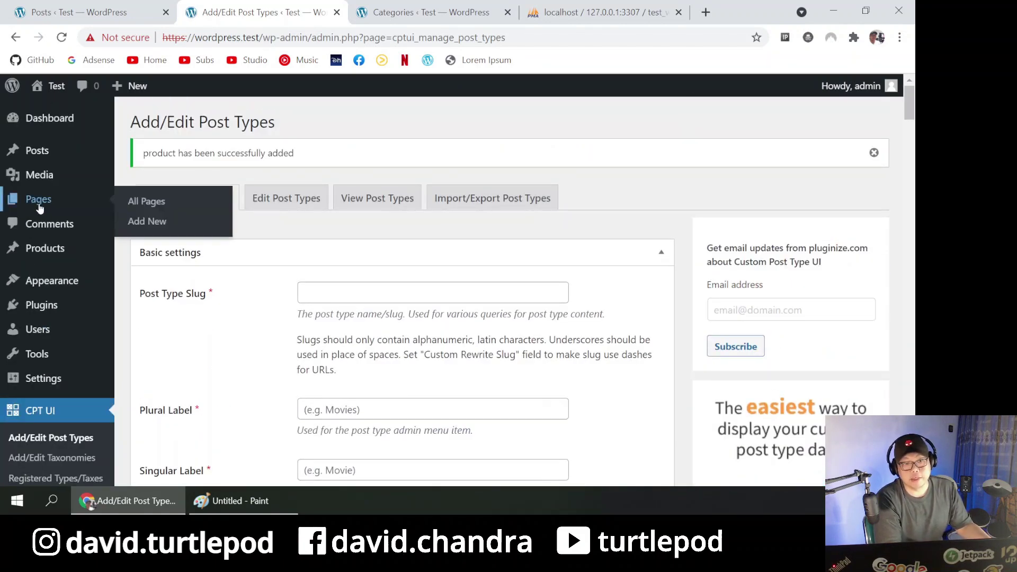
mouse_move(69, 249)
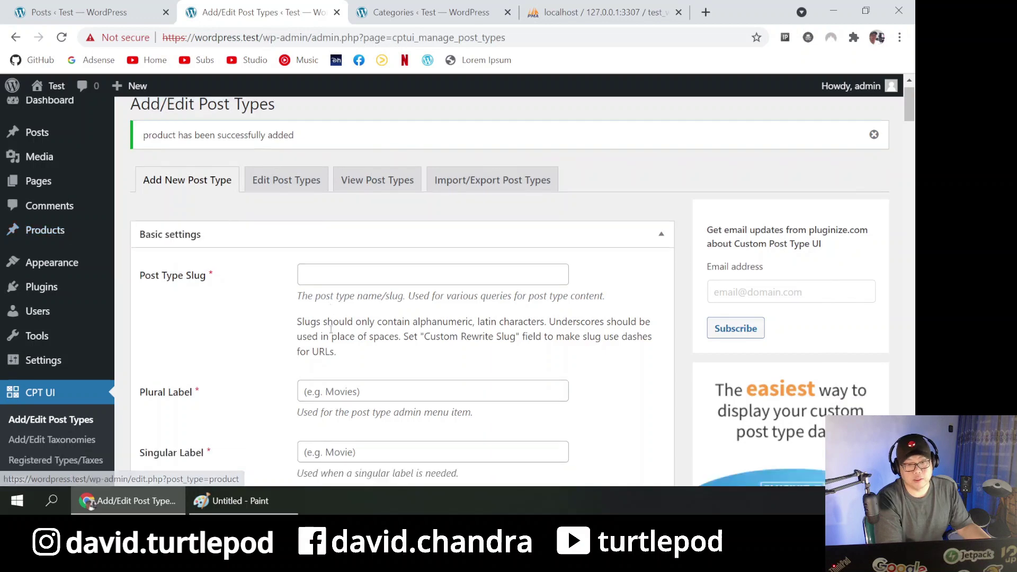
scroll(331, 328, "down", 8)
scroll(331, 331, "down", 4)
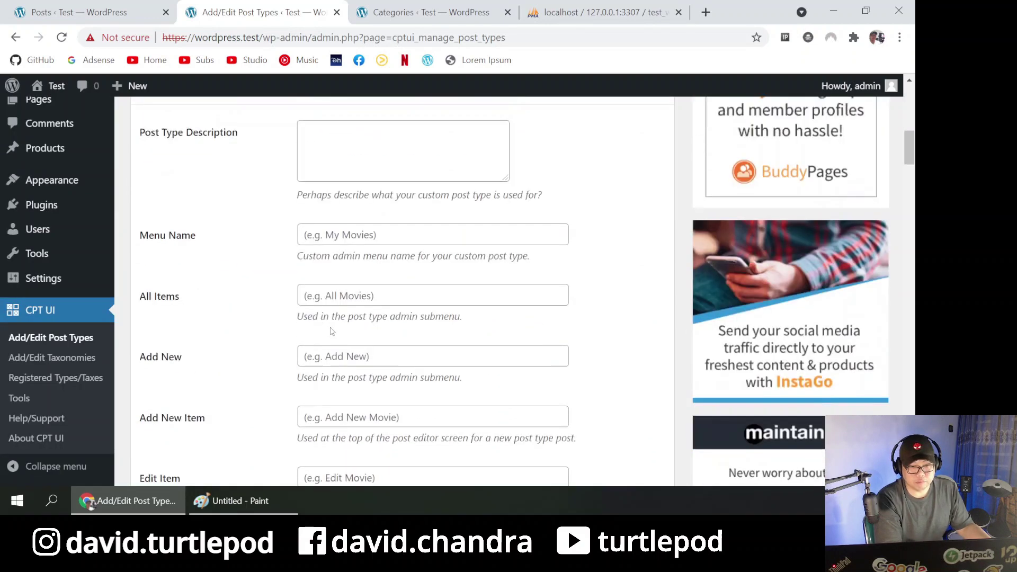
scroll(331, 318, "up", 15)
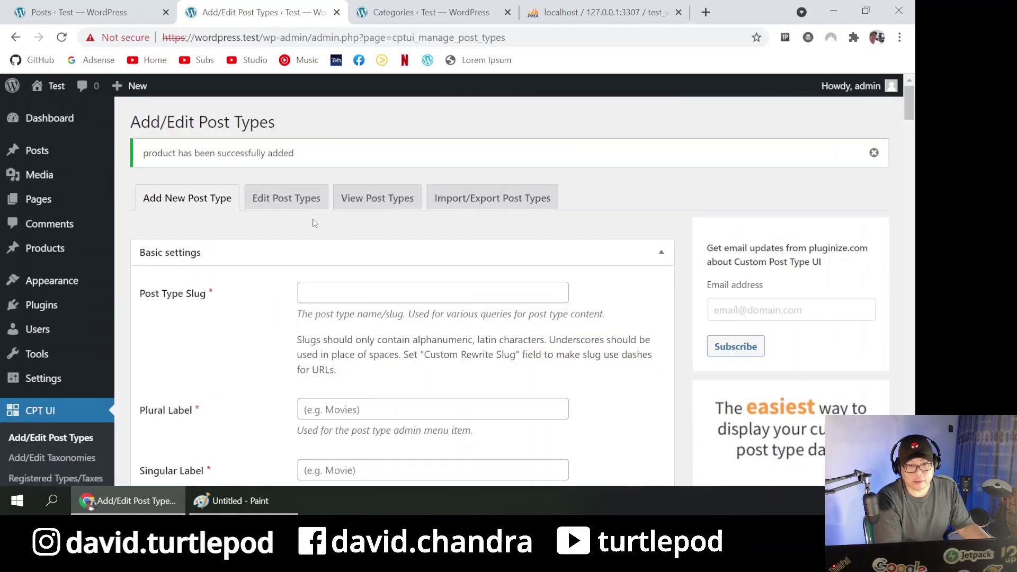
left_click(302, 200)
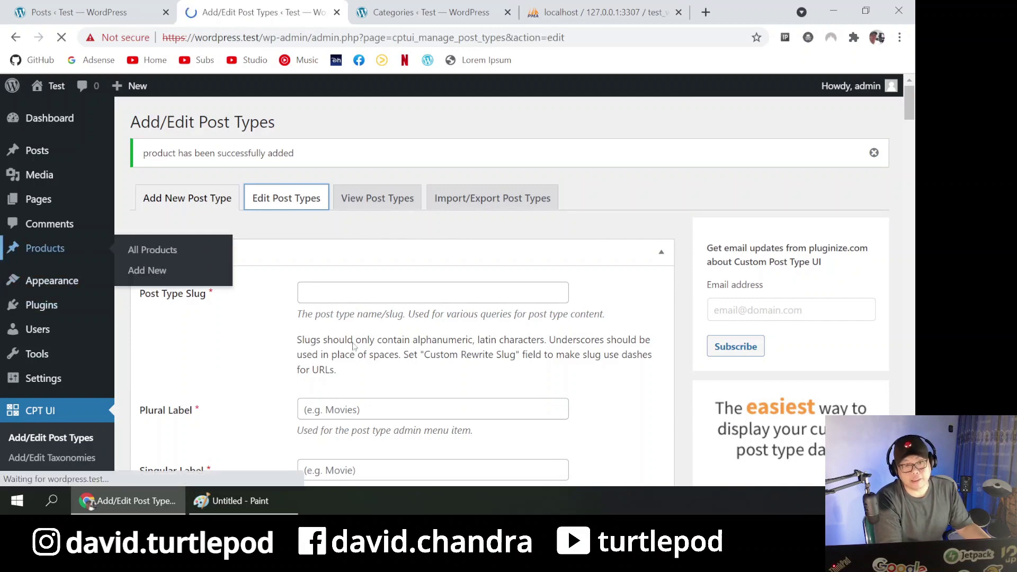
scroll(344, 292, "down", 5)
scroll(344, 292, "down", 7)
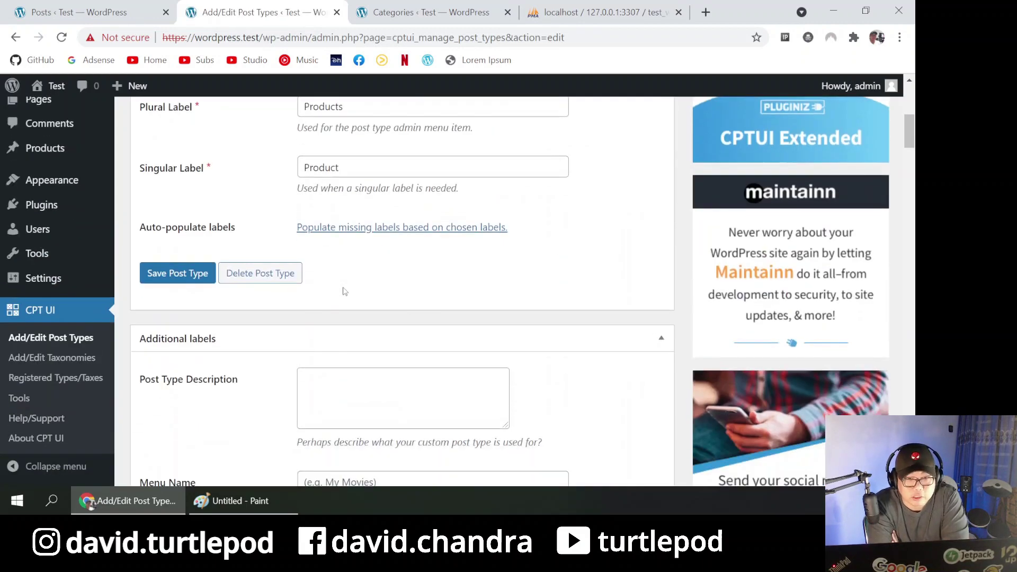
scroll(343, 291, "down", 12)
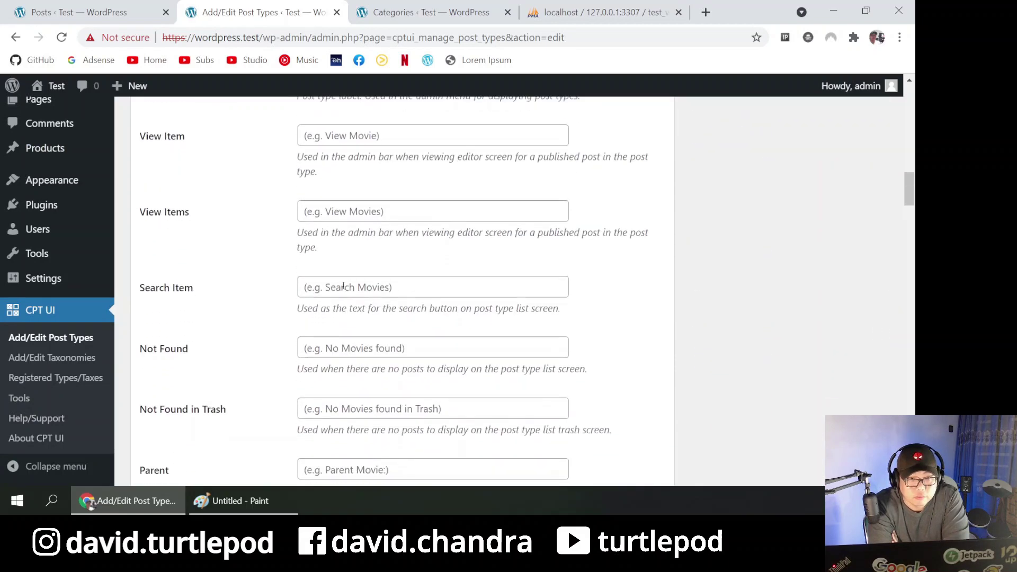
scroll(327, 210, "up", 10)
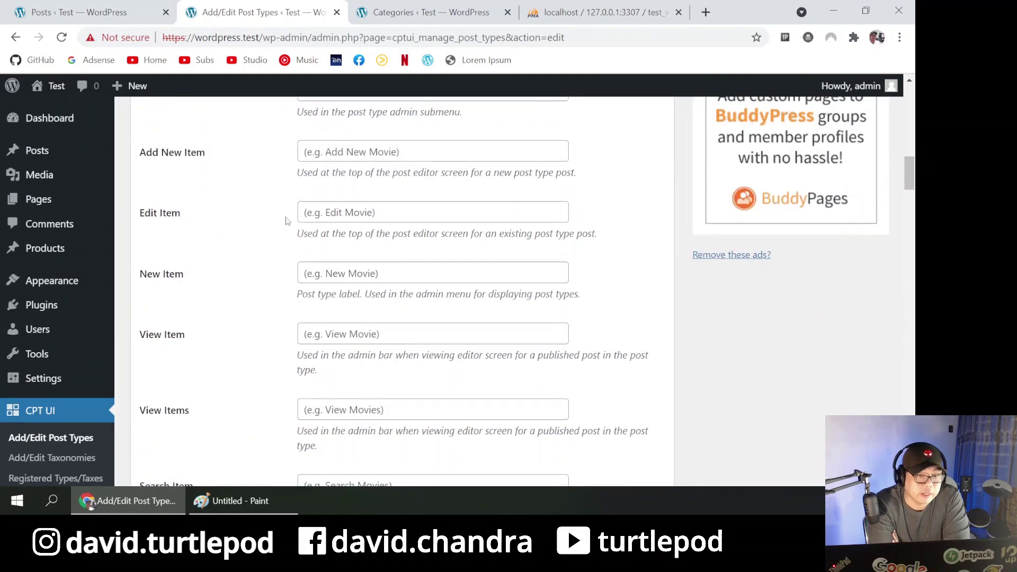
scroll(298, 275, "down", 5)
scroll(299, 275, "down", 20)
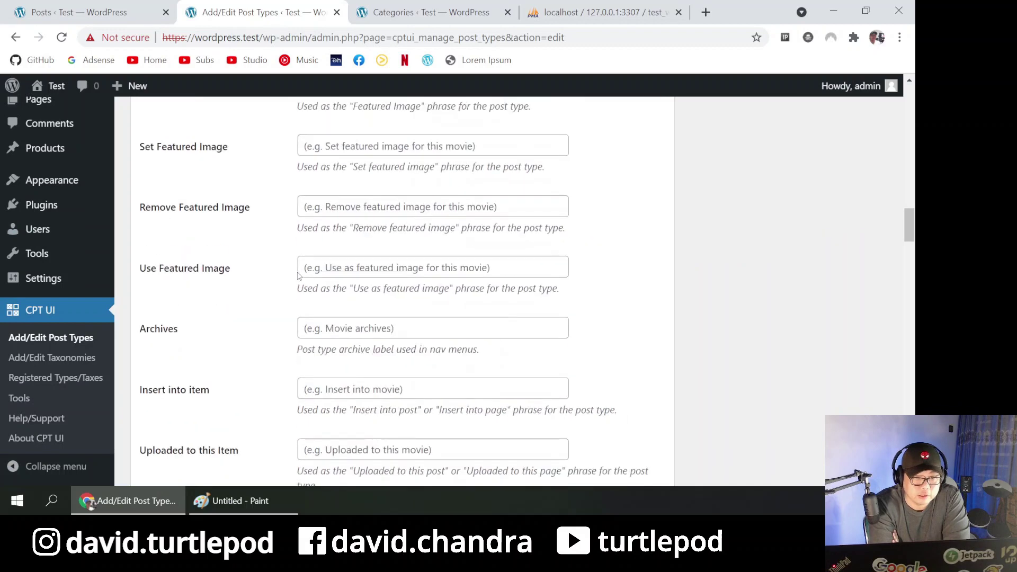
- Review the product post type's visibility settings and set Show in REST API to False
scroll(298, 275, "down", 4)
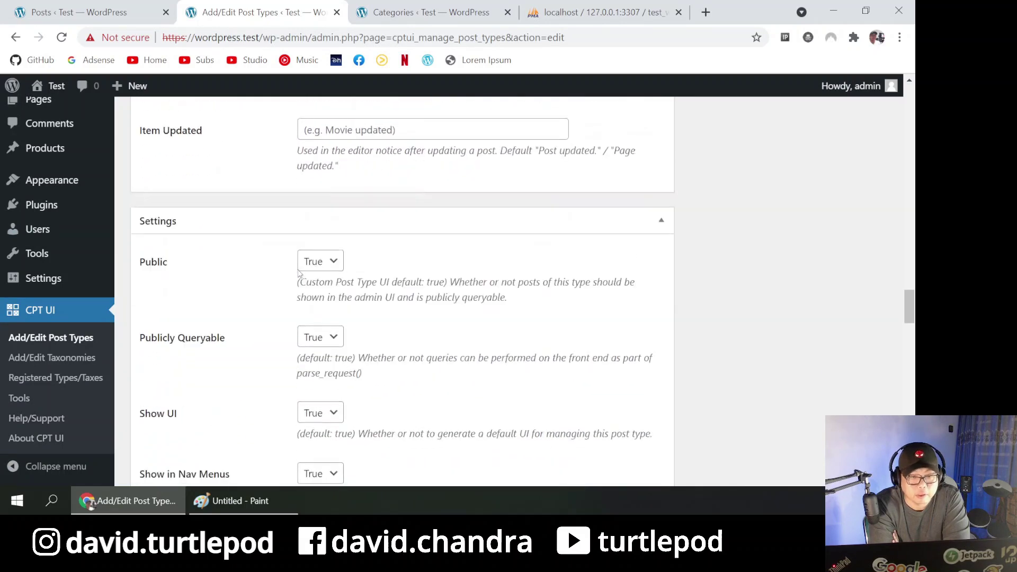
scroll(298, 274, "up", 1)
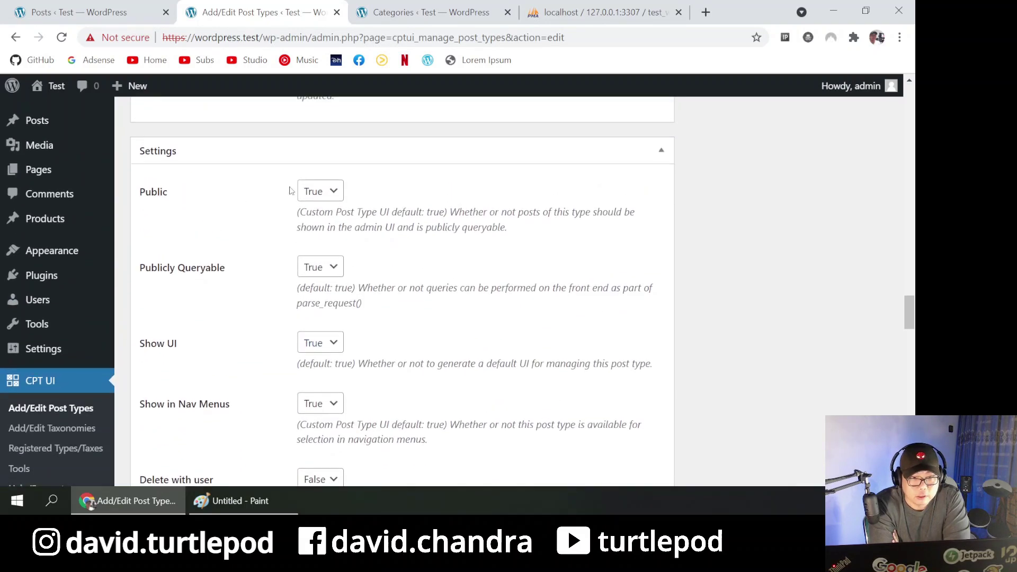
scroll(468, 320, "down", 2)
scroll(239, 305, "up", 4)
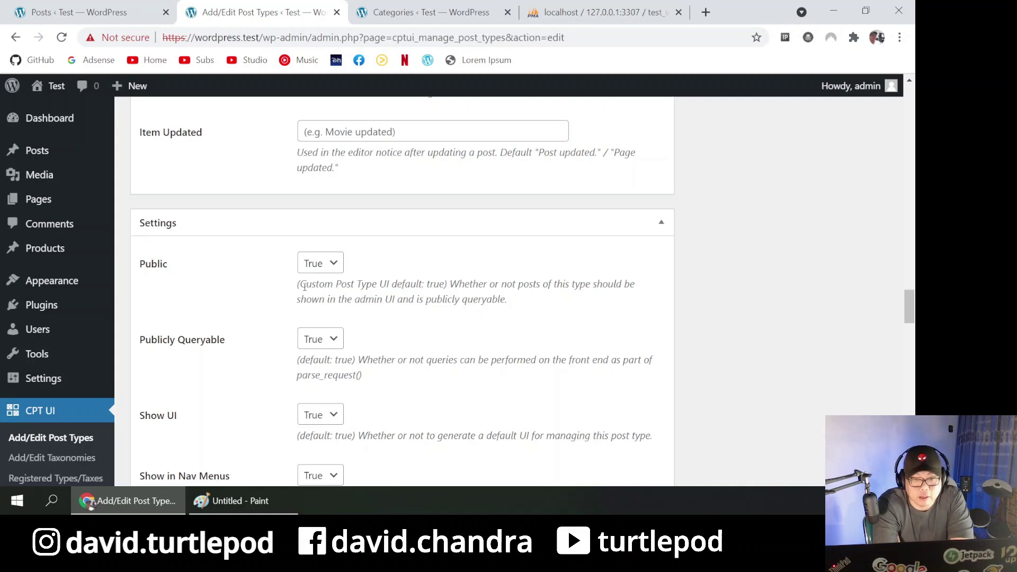
scroll(305, 291, "down", 1)
scroll(304, 291, "down", 2)
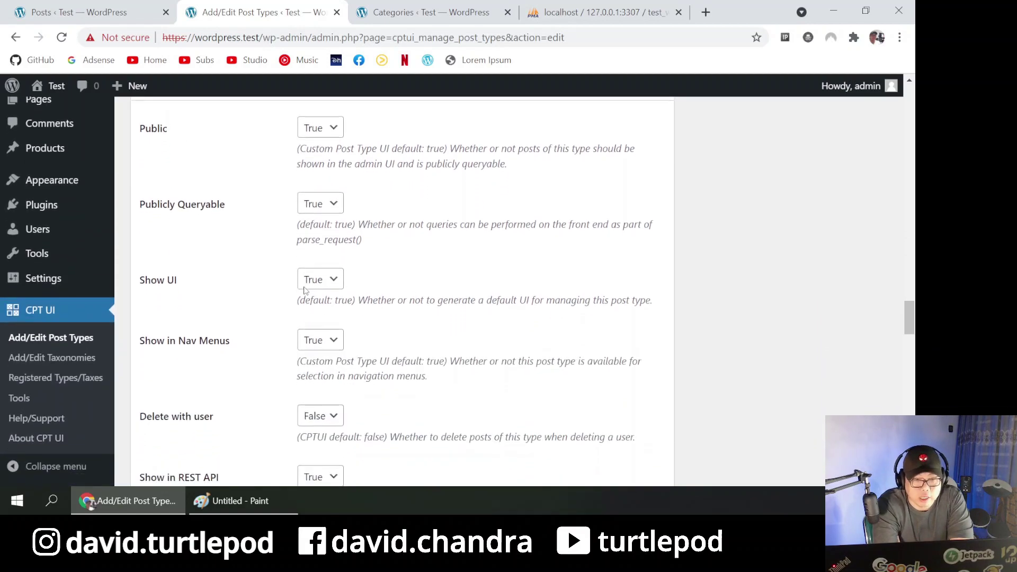
scroll(382, 304, "down", 4)
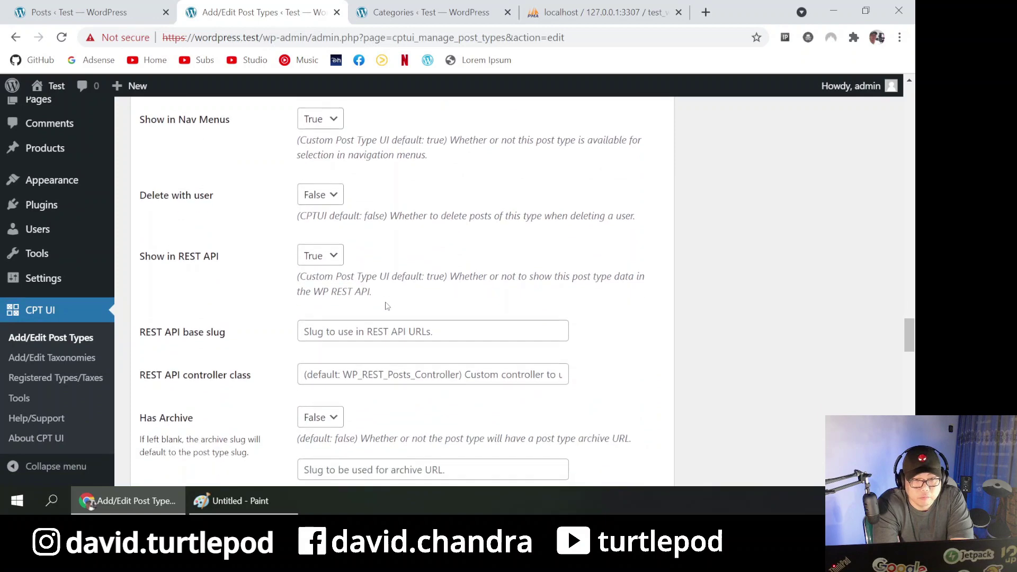
left_click(341, 256)
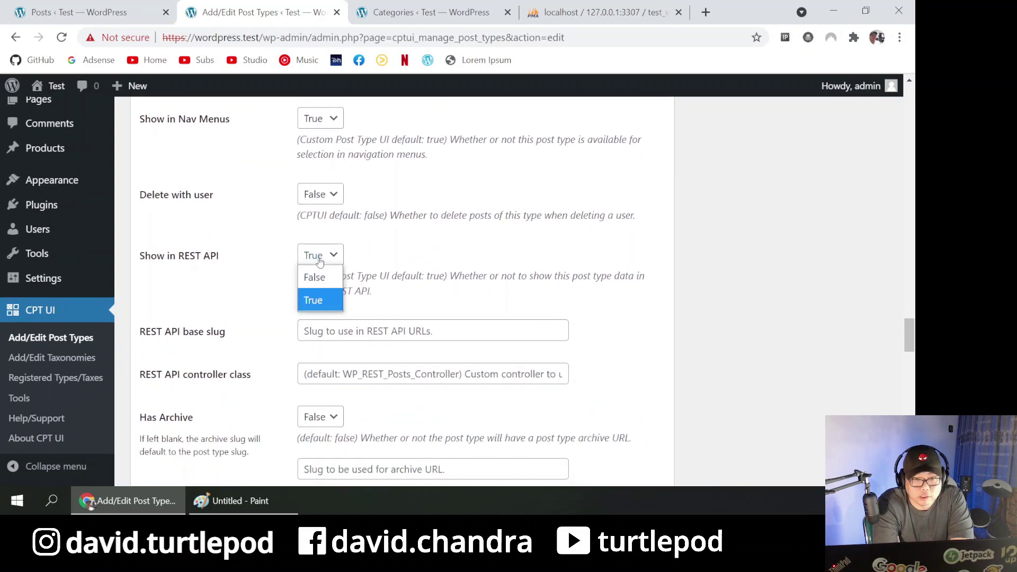
left_click(325, 276)
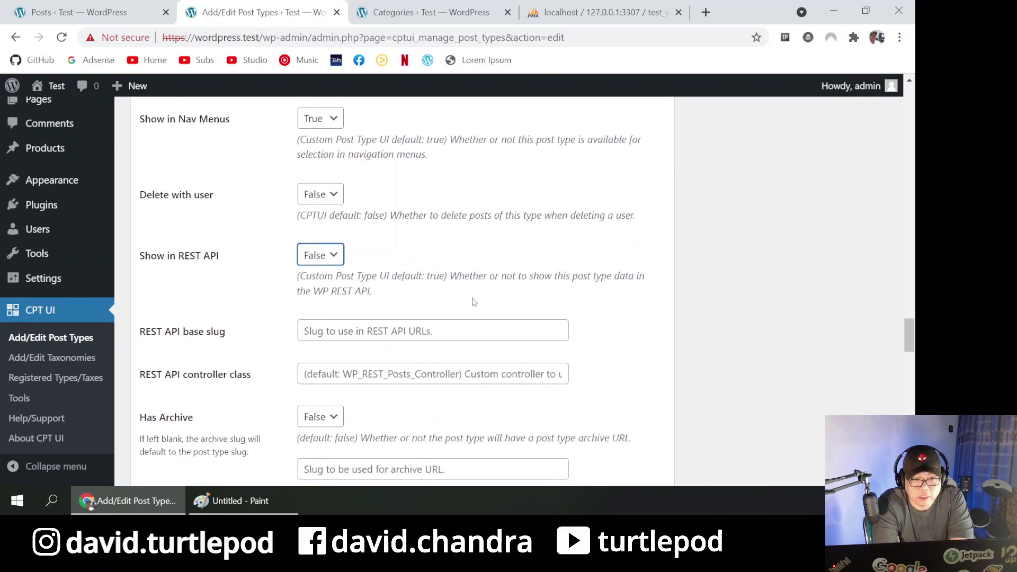
- Examine the remaining product post type settings as far as Menu Icon, opening the icon image chooser and closing it without a selection
scroll(474, 302, "down", 3)
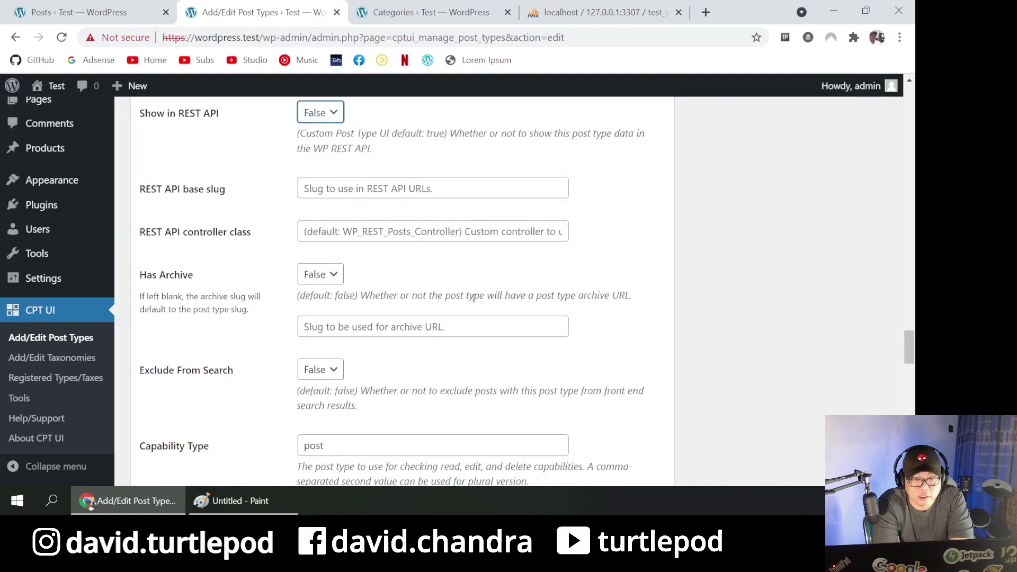
scroll(473, 298, "down", 8)
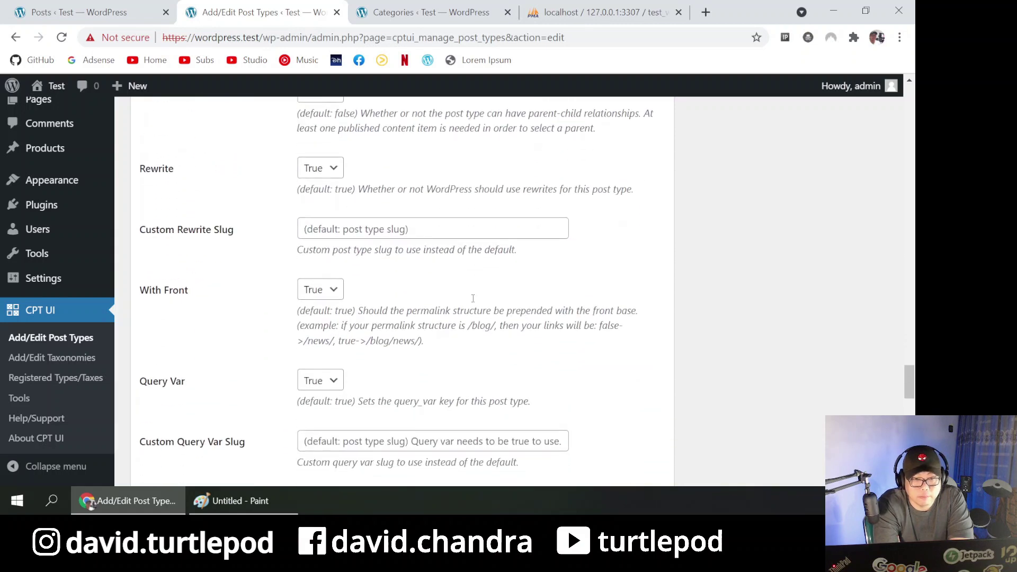
scroll(473, 301, "down", 8)
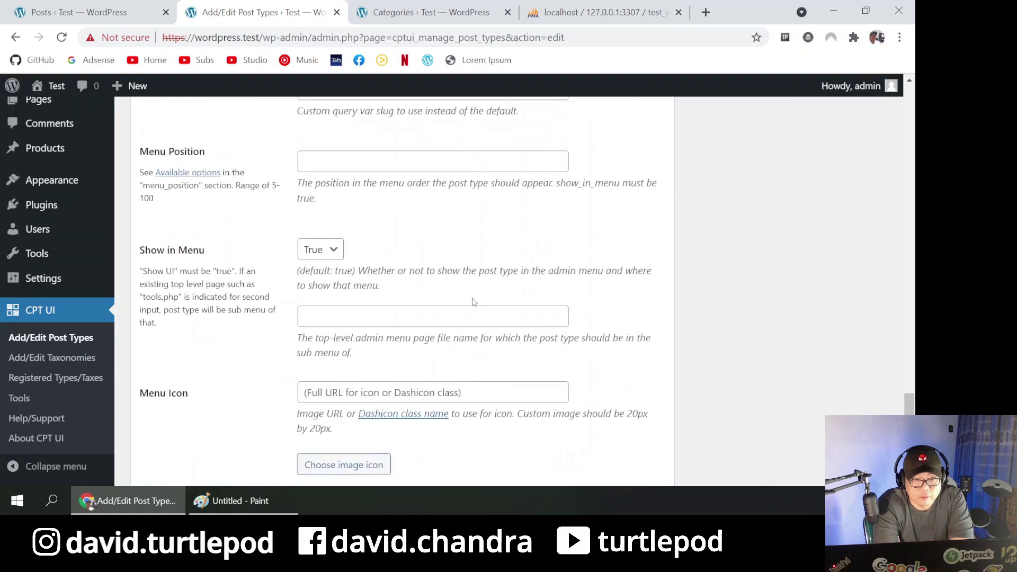
scroll(473, 302, "down", 3)
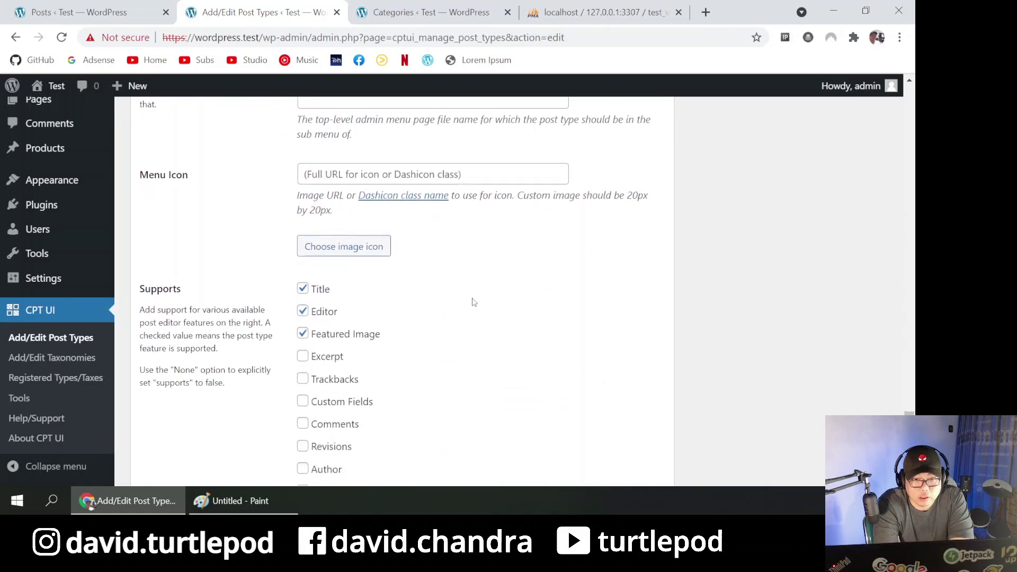
left_click(353, 245)
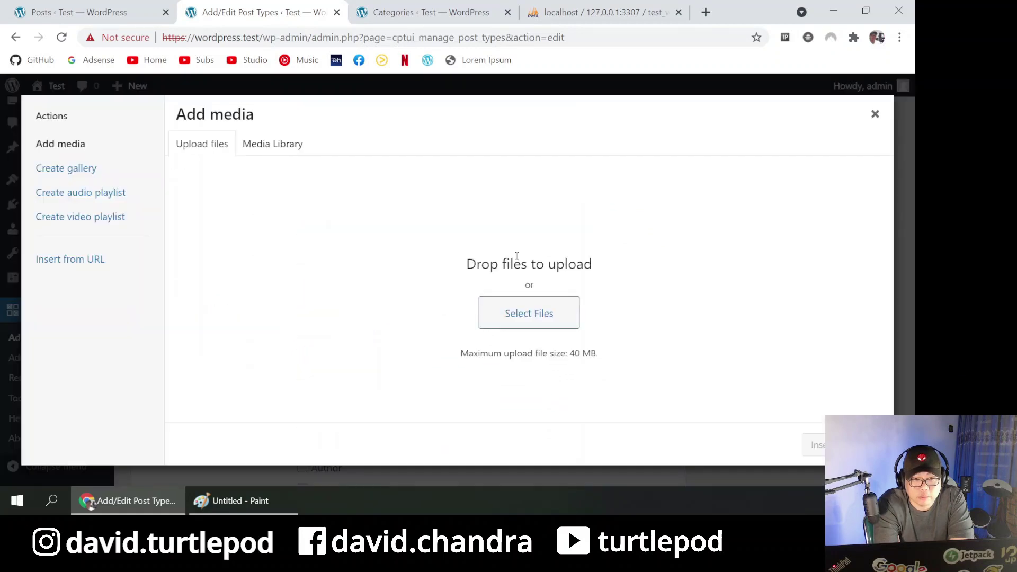
left_click(875, 113)
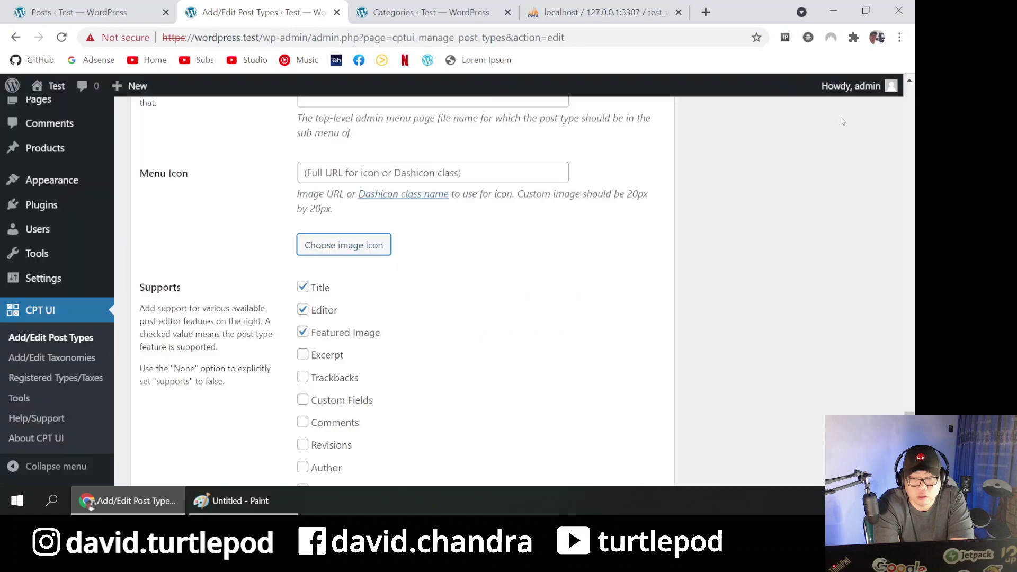
- Open the Dashicons reference from the Menu Icon setting in a new tab and filter the icons by "pro"
left_click(406, 200, "ctrl")
left_click(326, 9)
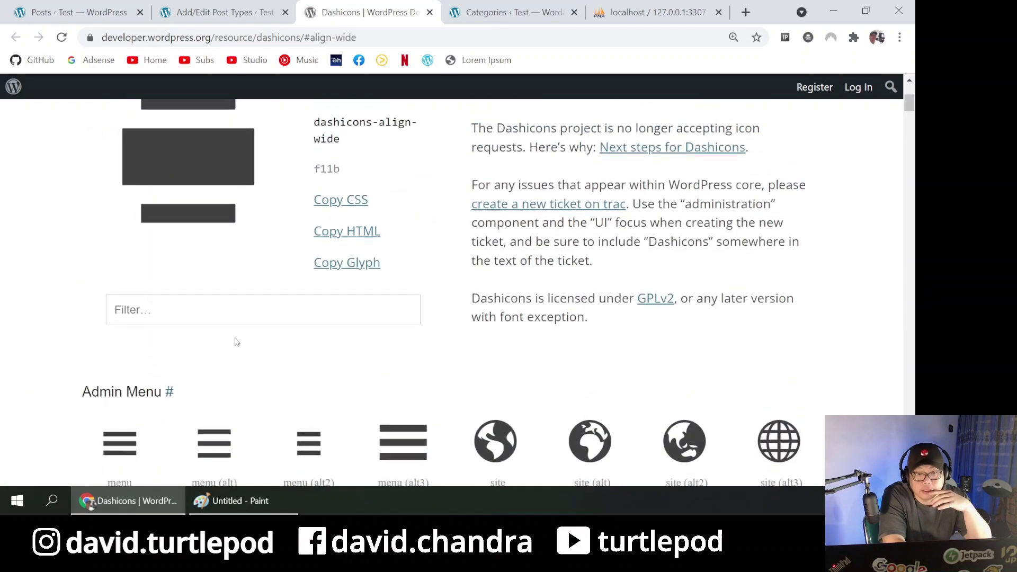
left_click(239, 327)
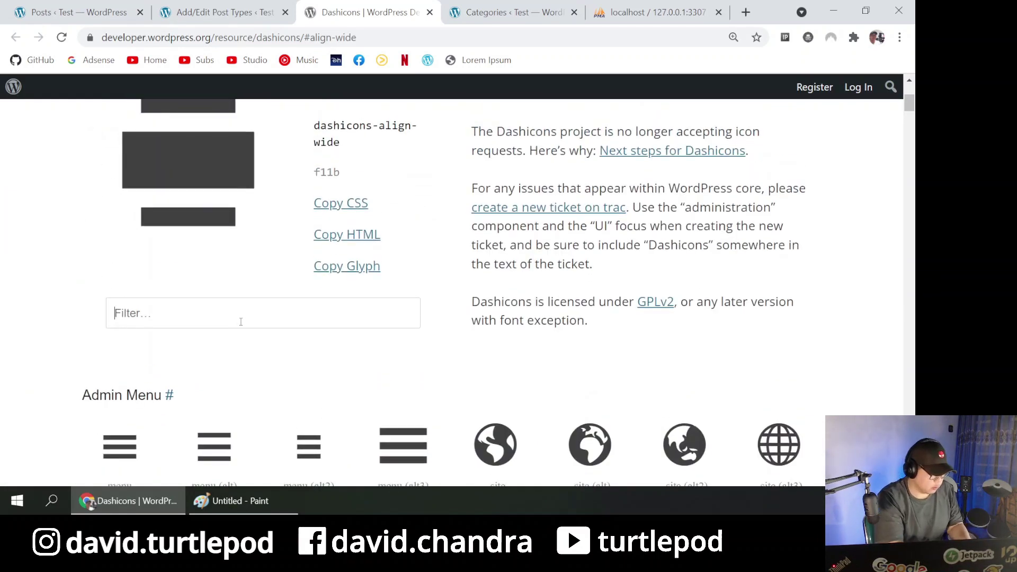
type("pro")
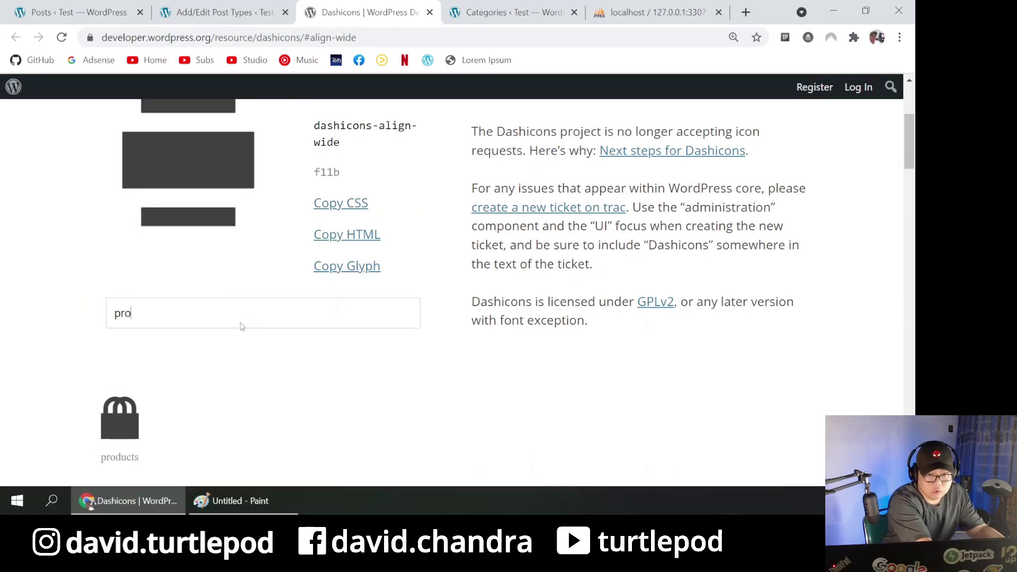
key("F11")
key("F11")
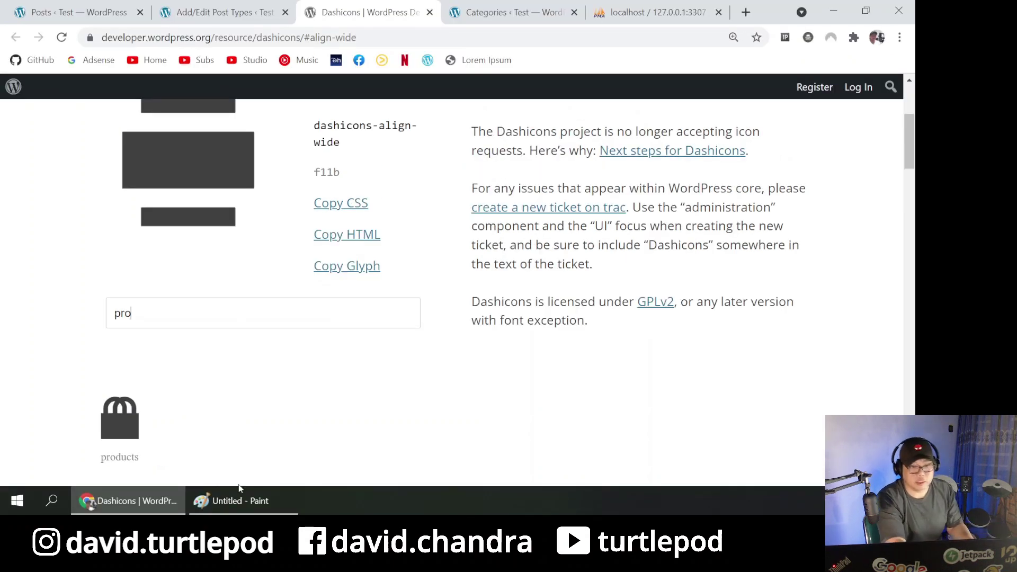
- Filter the Dashicons by "car", select the cart icon and copy its class name dashicons-cart
double_click(125, 313)
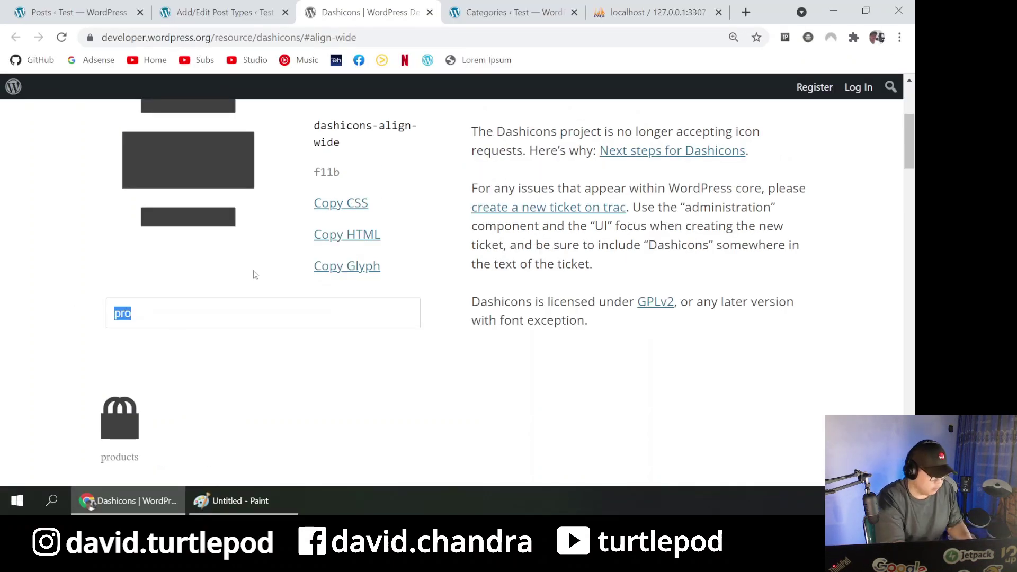
type("car")
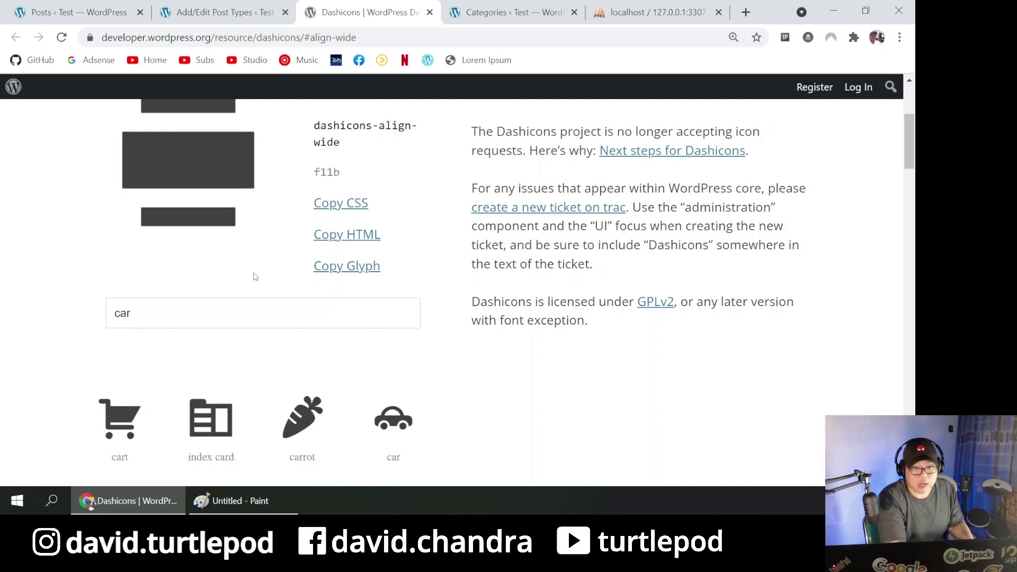
left_click(135, 421)
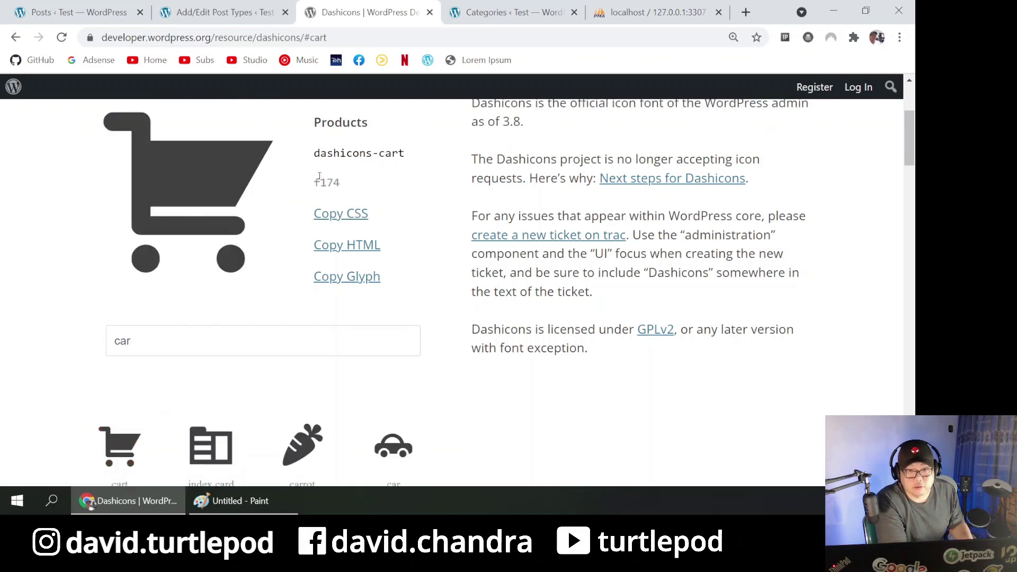
mouse_move(318, 151)
left_mouse_down()
mouse_move(430, 155)
mouse_move(313, 154)
left_mouse_up()
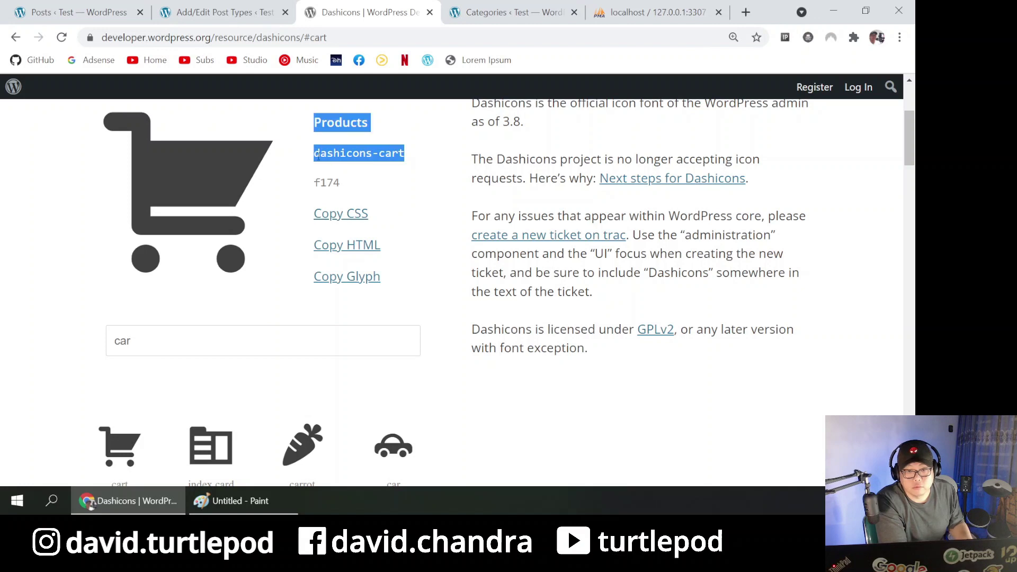
left_click(312, 159)
left_click_drag(315, 153, 404, 153)
key("ctrl+c")
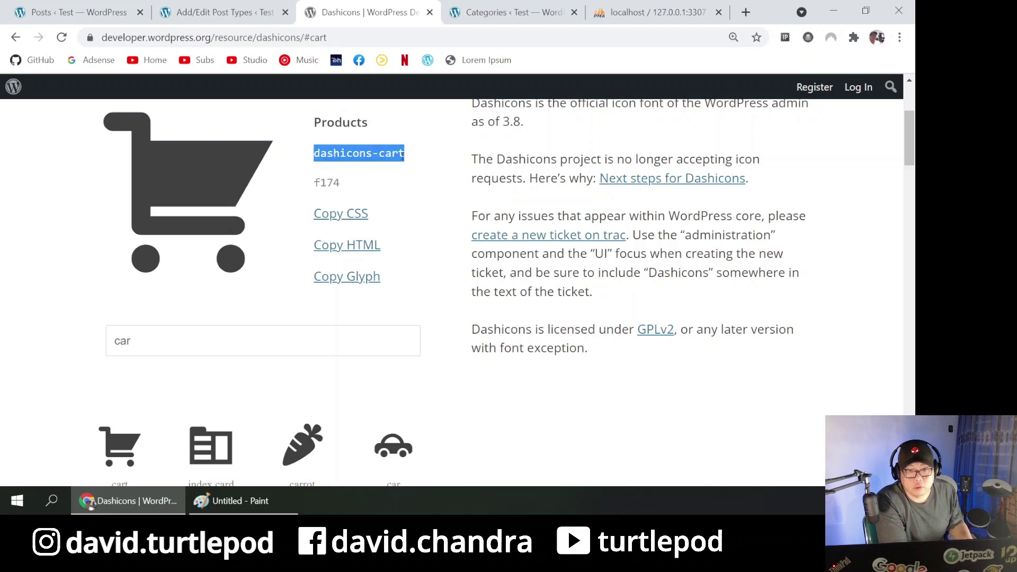
- Set the product post type's Menu Icon to dashicons-cart and save the post type
left_click(264, 5)
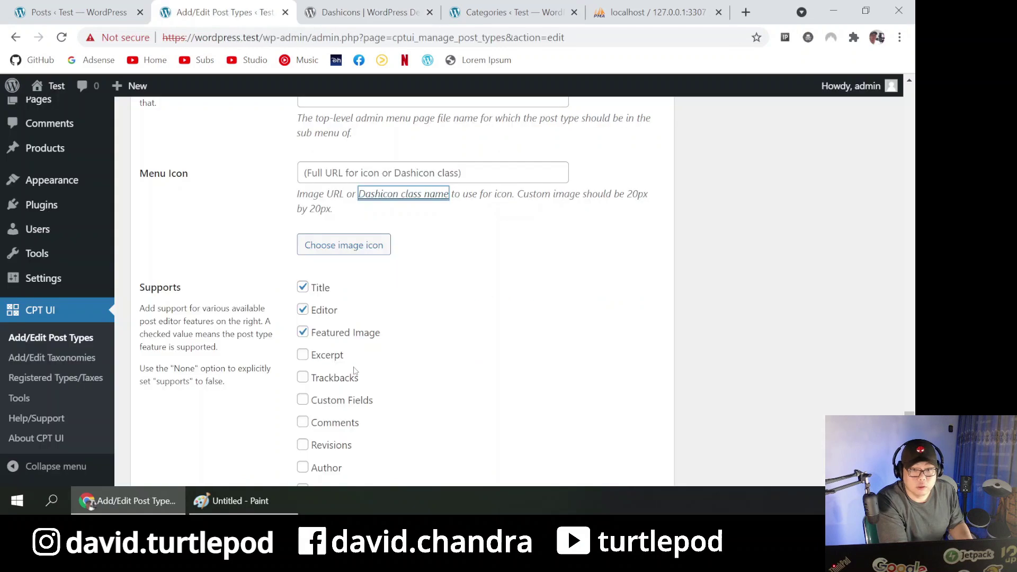
left_click(406, 172)
key("ctrl+v")
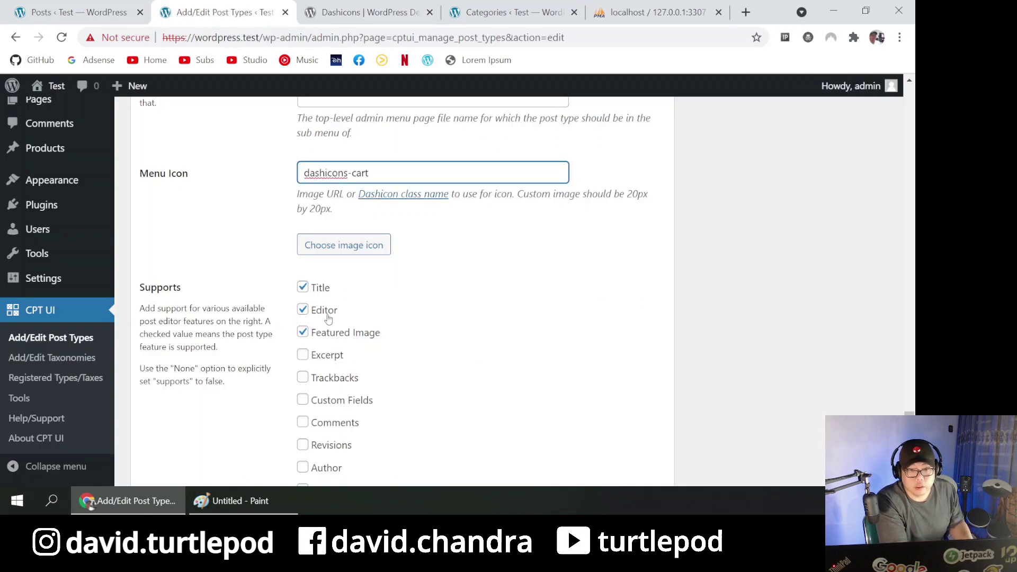
scroll(329, 316, "down", 7)
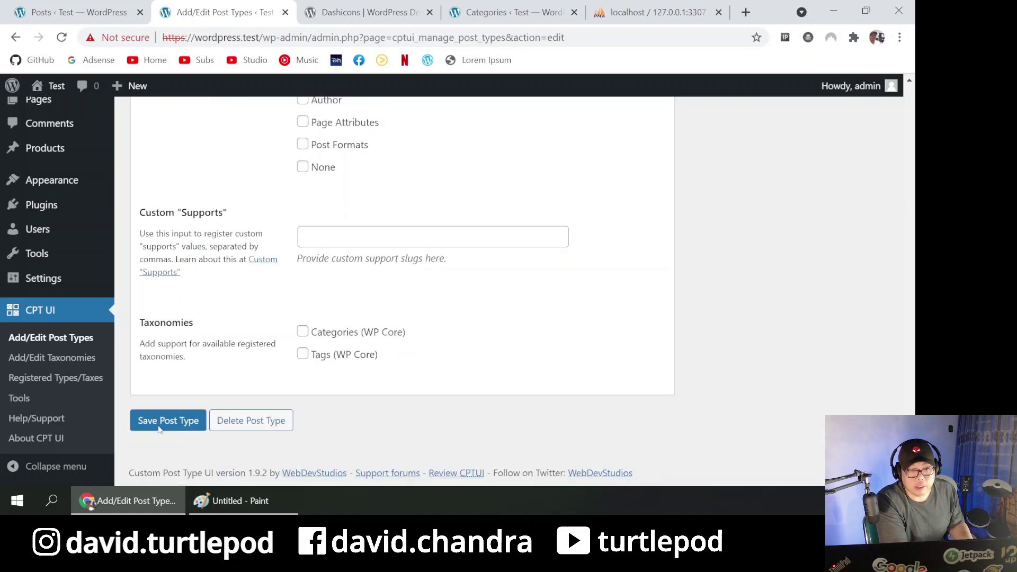
left_click(162, 423)
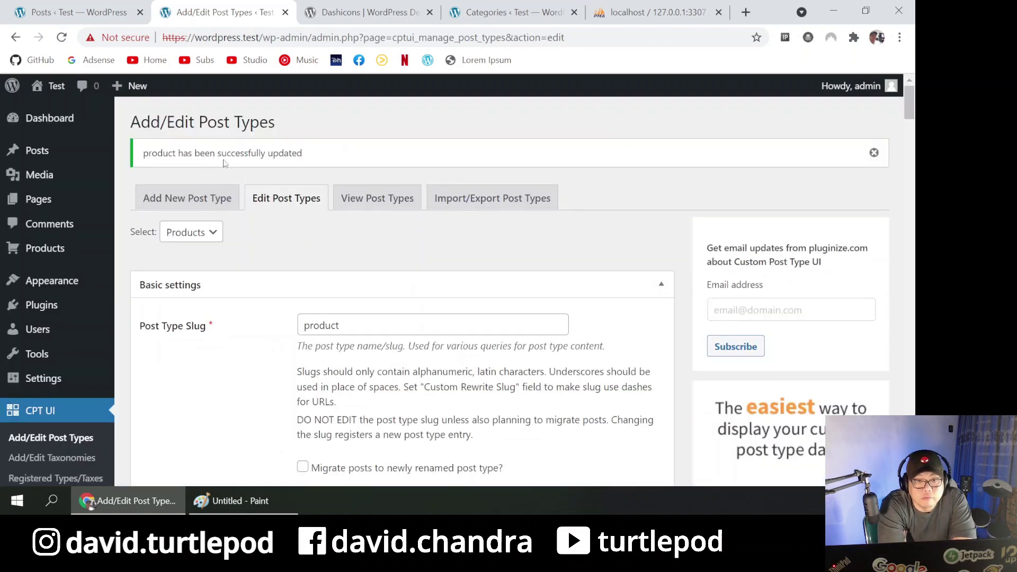
- Open the Add New Product form in a new tab beside the post type settings and look over its editor
mouse_move(53, 251)
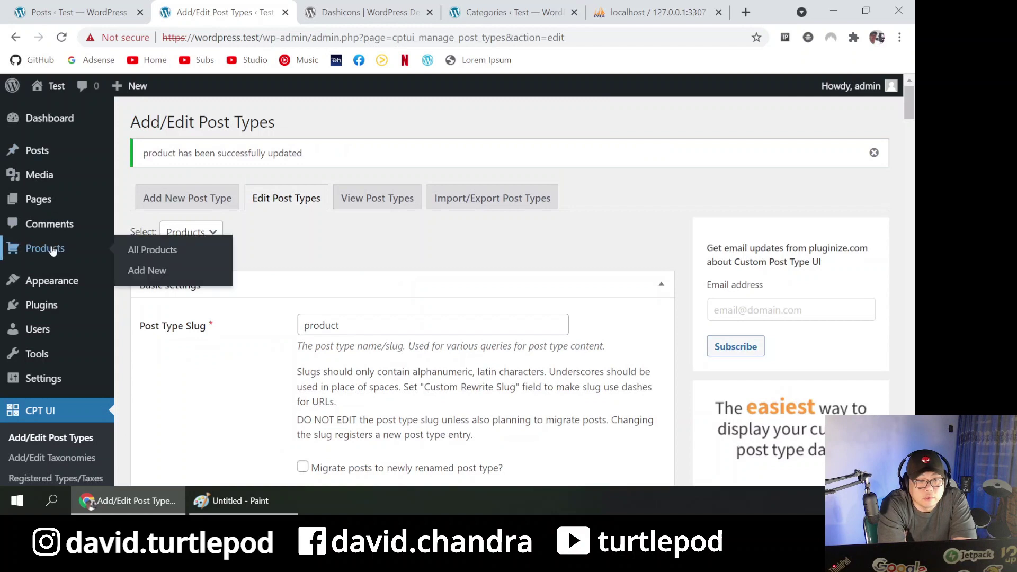
middle_click(28, 256)
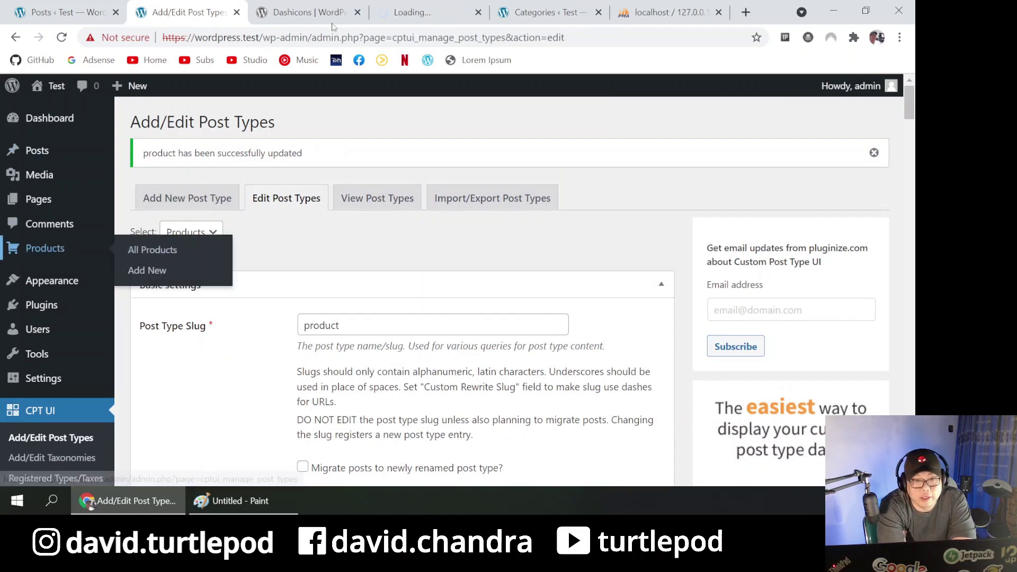
left_click_drag(413, 12, 303, 16)
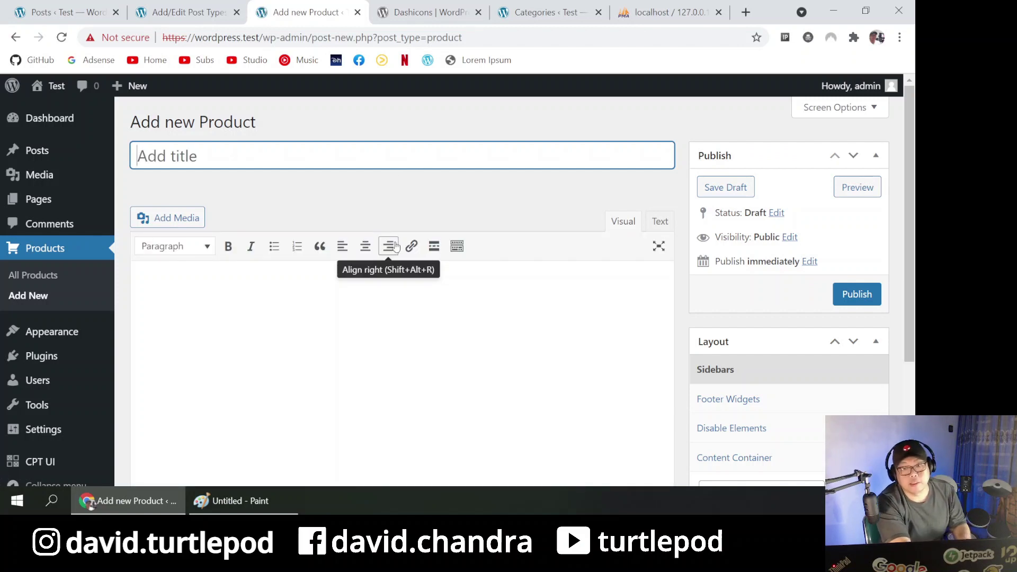
scroll(432, 335, "down", 4)
scroll(432, 338, "up", 4)
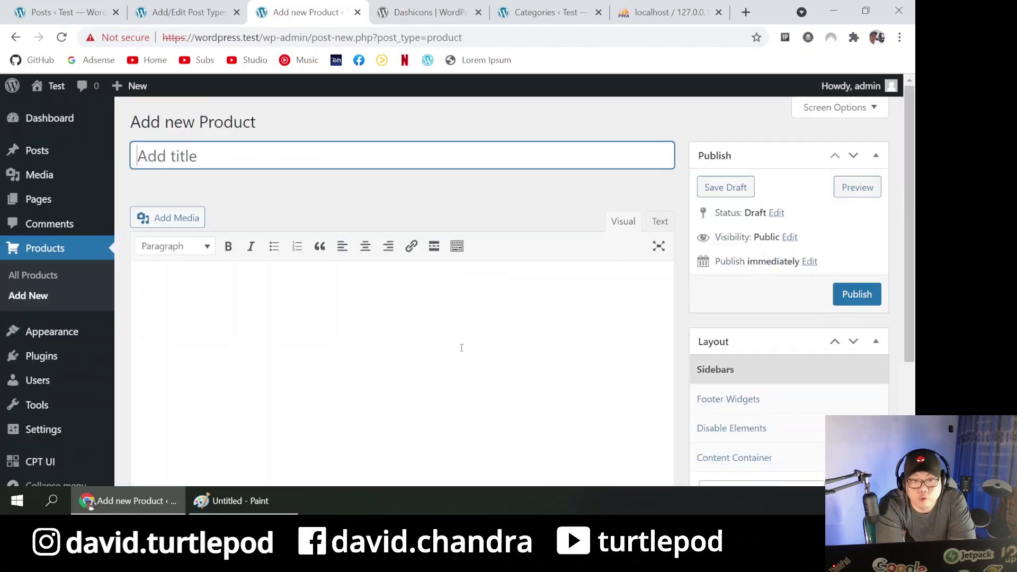
- Check the Show in REST API setting of the product post type and return to the new product form
left_click(241, 5)
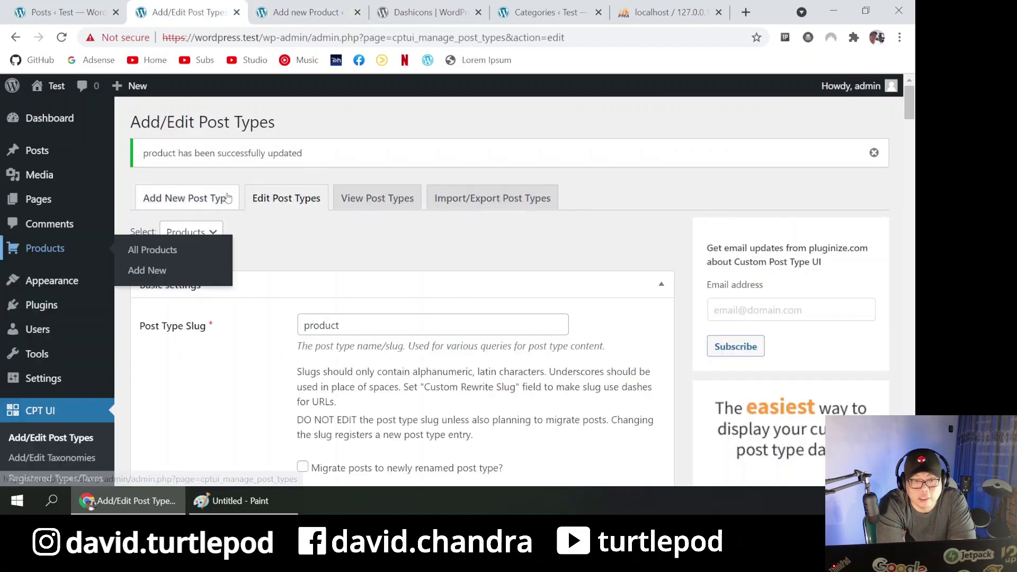
scroll(227, 204, "down", 10)
scroll(225, 205, "down", 10)
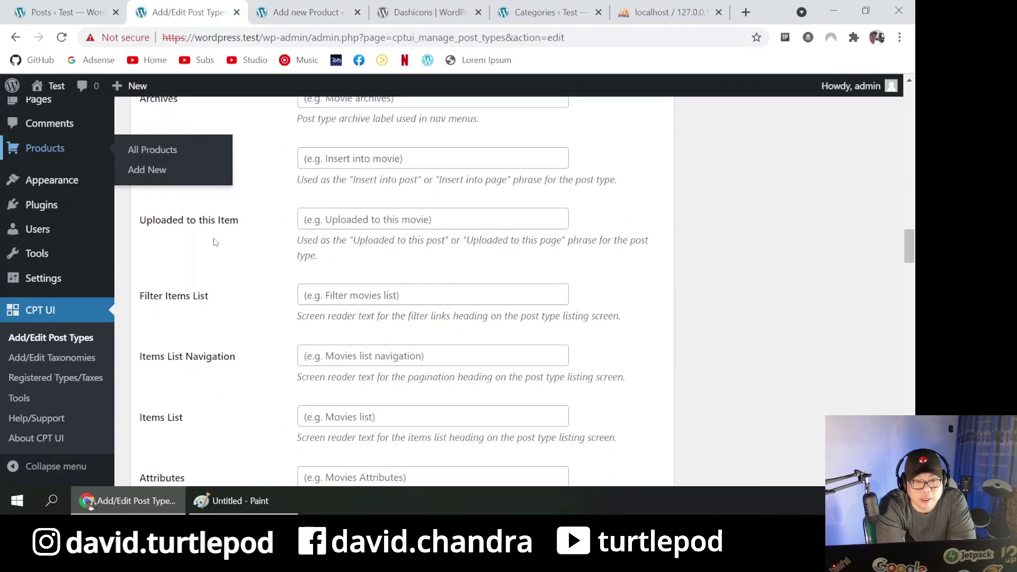
scroll(183, 379, "down", 10)
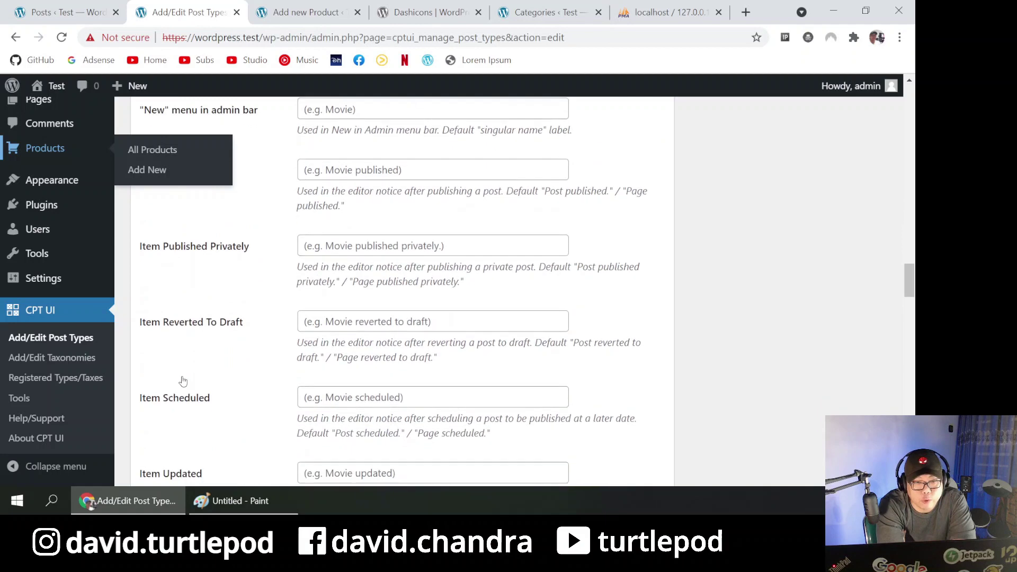
scroll(207, 402, "down", 15)
scroll(257, 382, "up", 2)
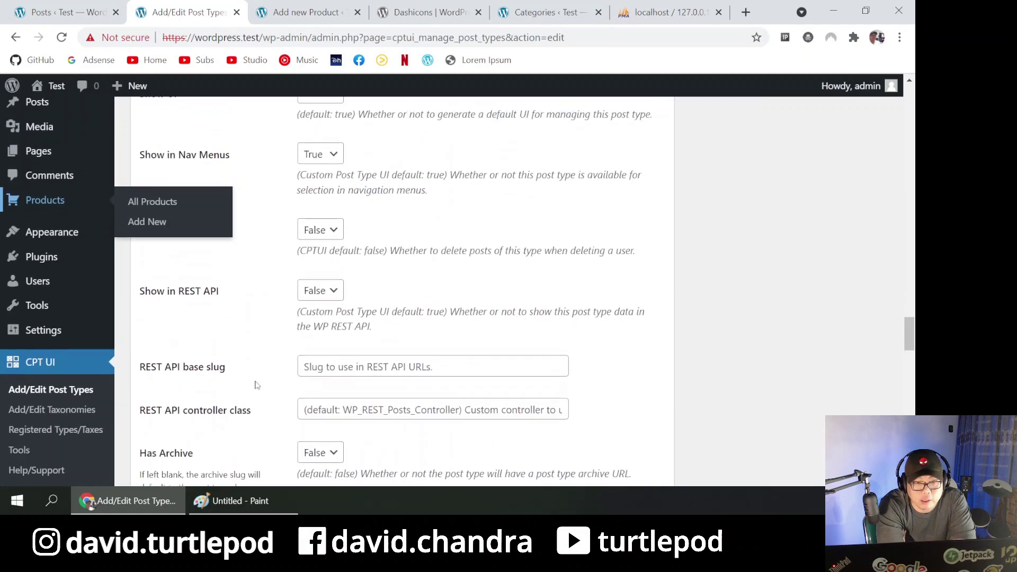
left_click(305, 12)
left_click(143, 162)
type("Nama Prody")
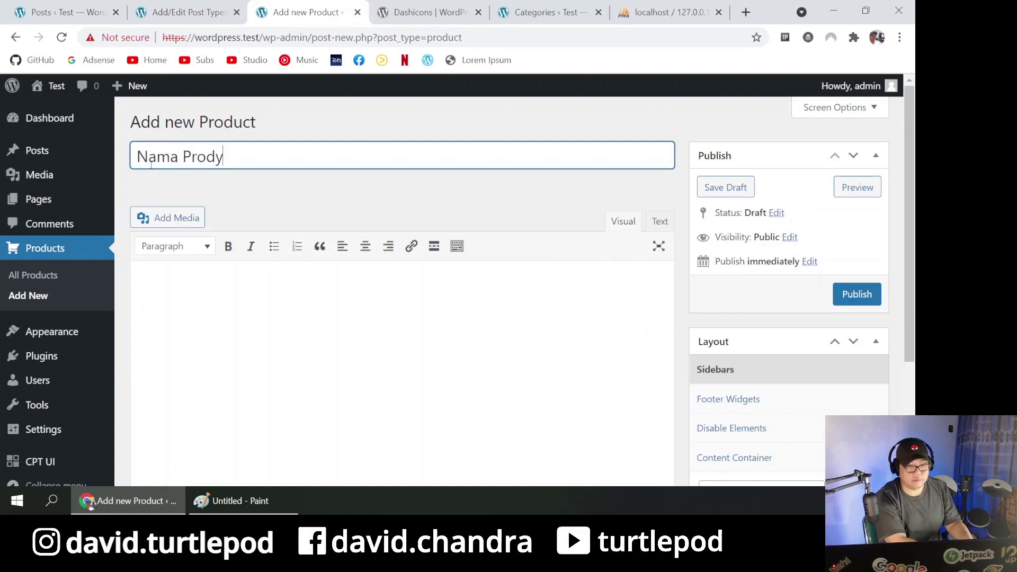
key("BackSpace")
type("uk")
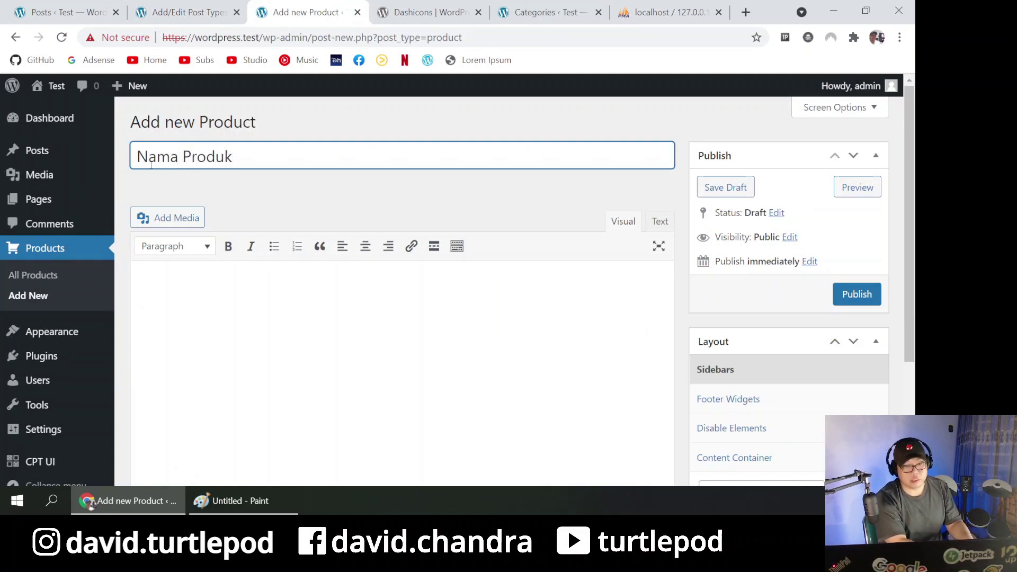
key("ctrl+a")
key("BackSpace")
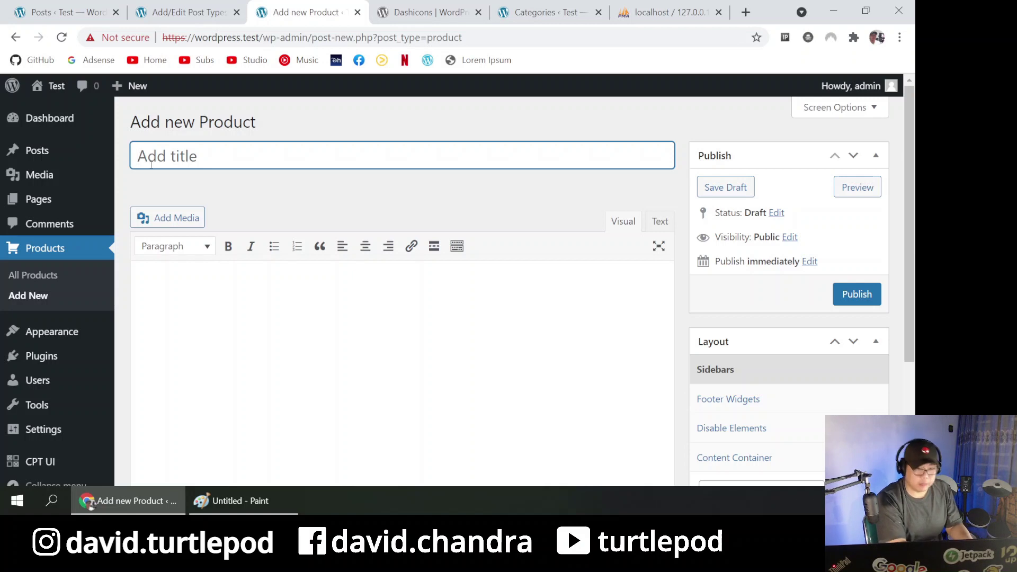
- Title the new product "Samsung M62" and publish it
type("Sma")
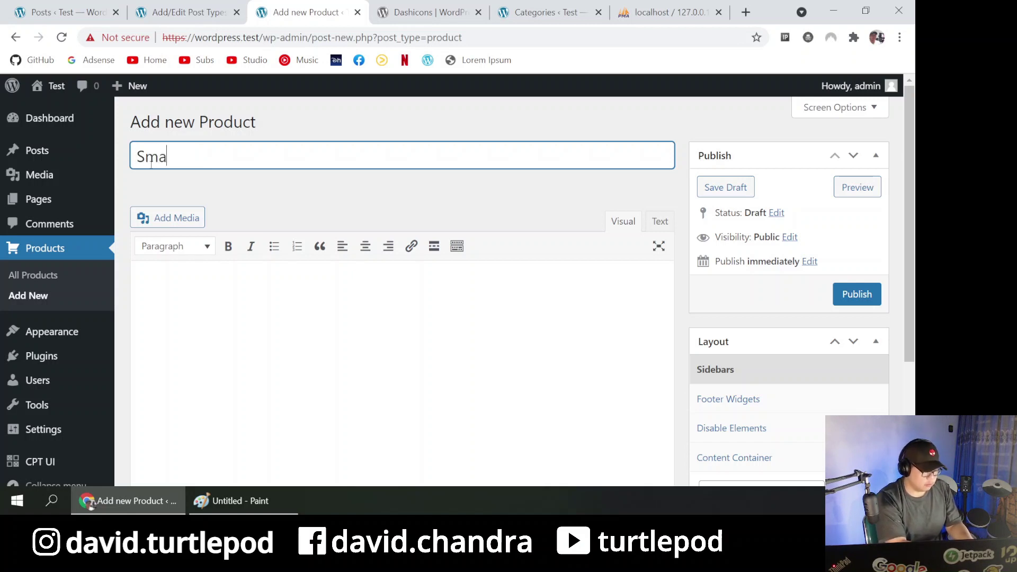
key("BackSpace")
key("BackSpace")
type("as")
key("BackSpace")
type("msu")
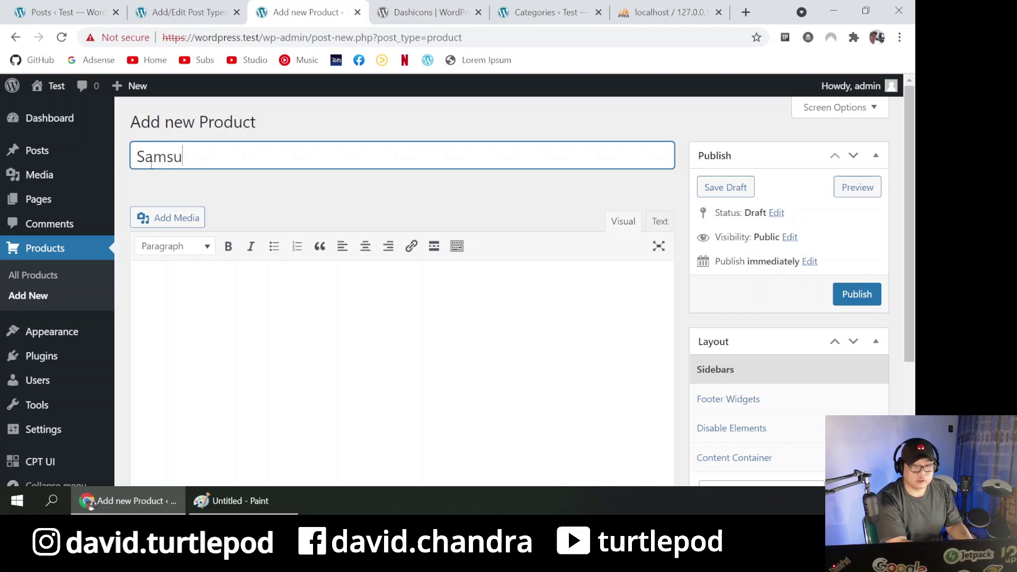
type("ng M62")
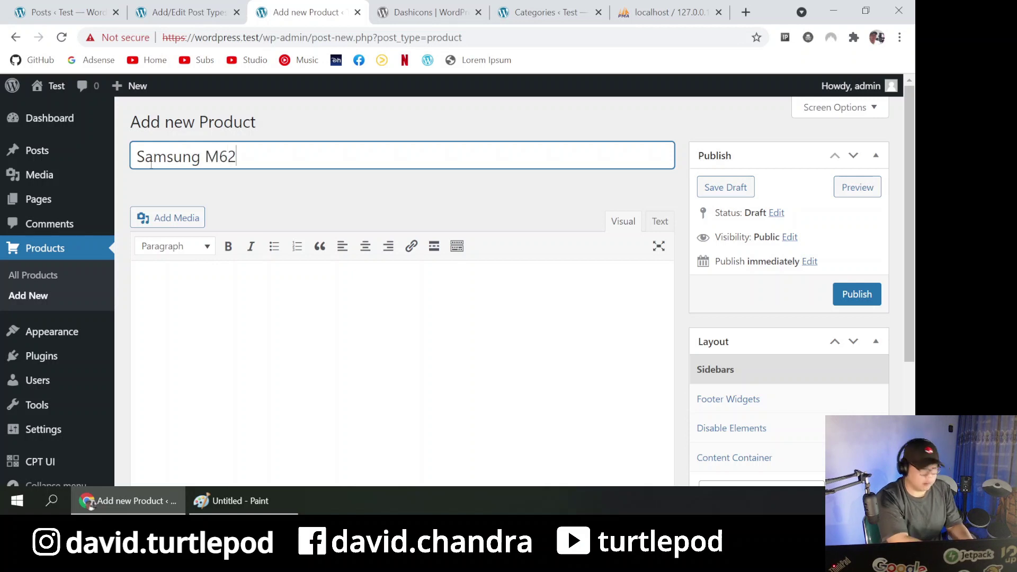
key("Tab")
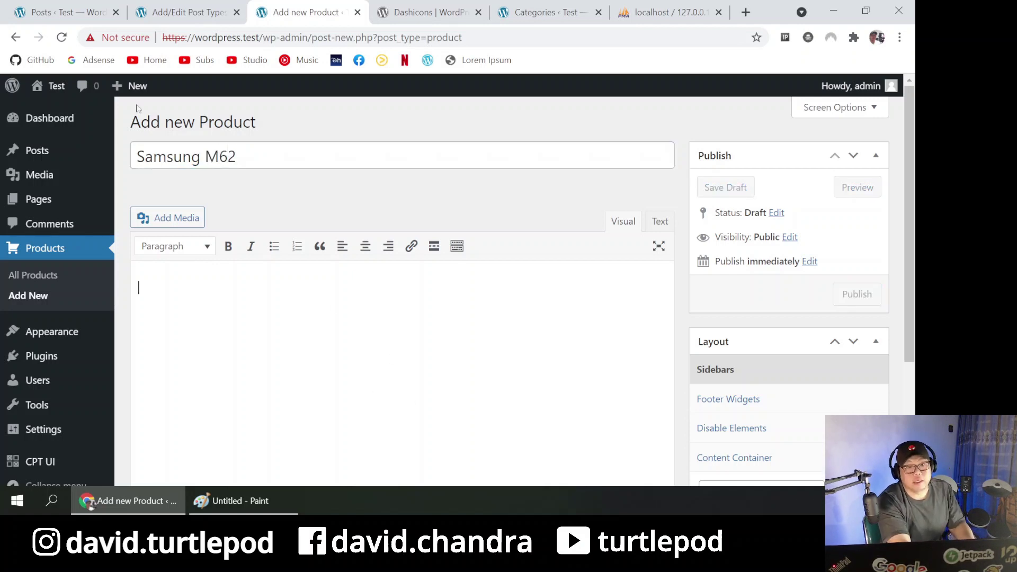
left_click(863, 294)
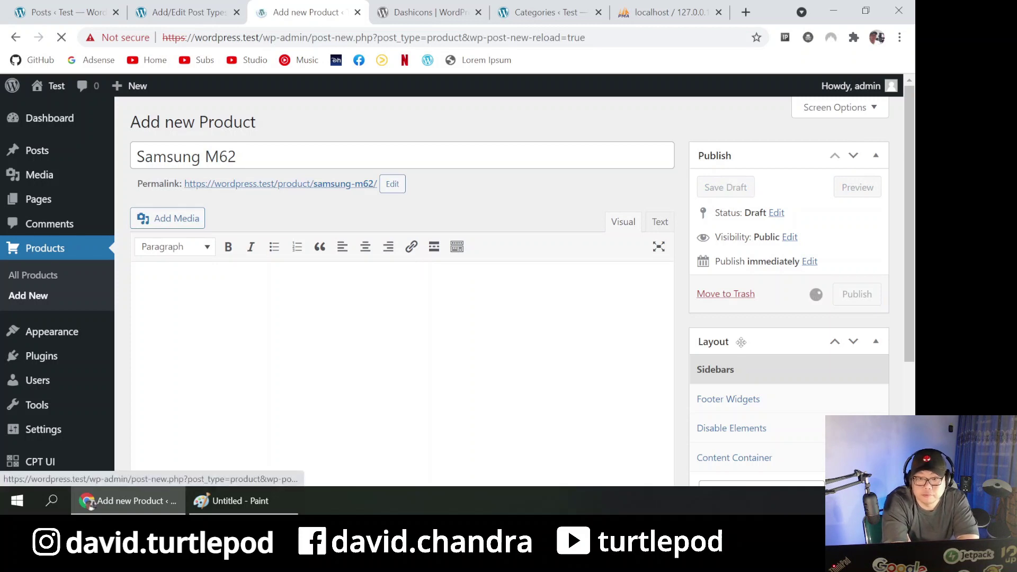
- Hide the Layout box on the Edit Product screen through the screen options
scroll(744, 333, "down", 3)
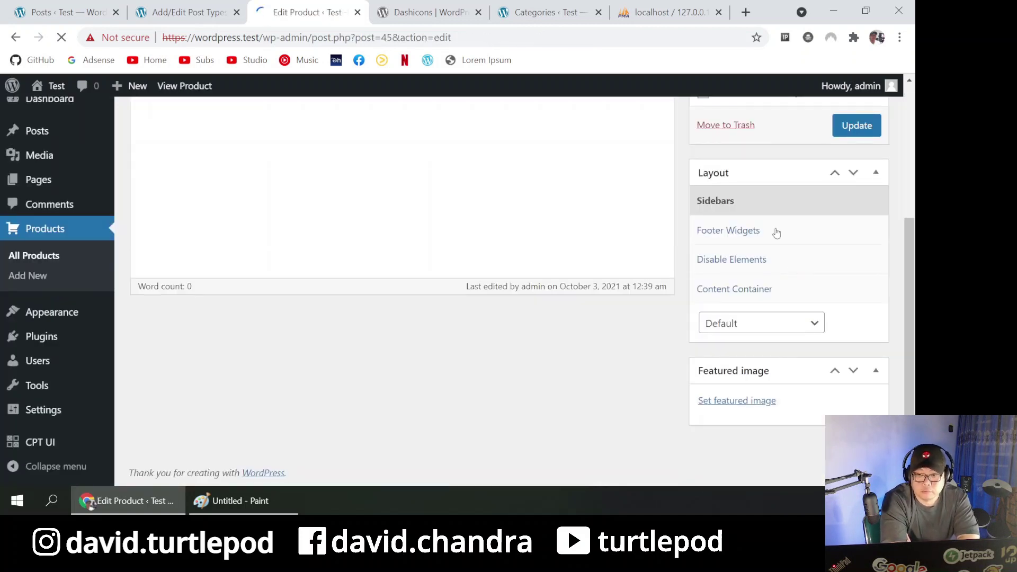
scroll(773, 308, "up", 3)
scroll(764, 362, "down", 3)
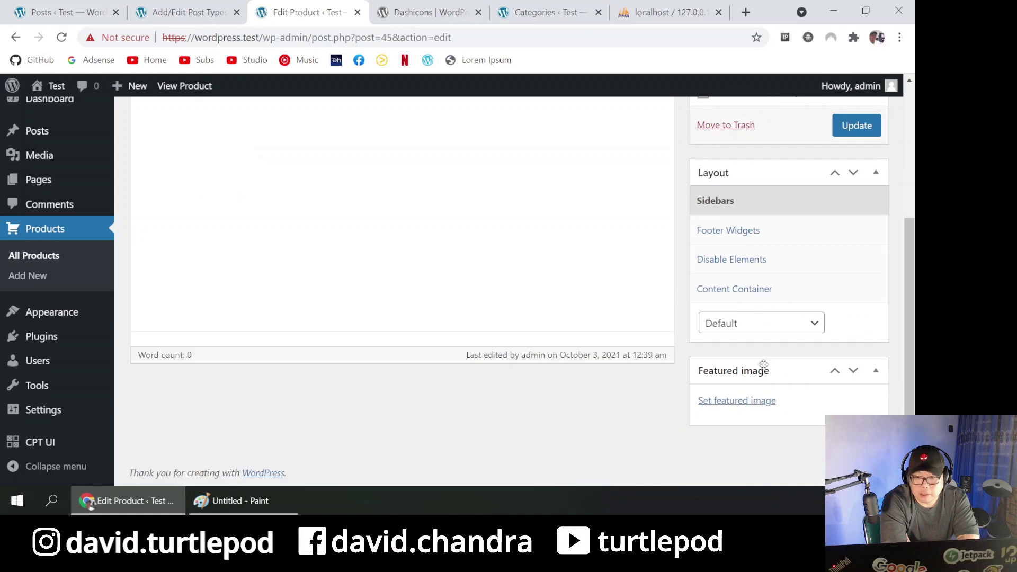
scroll(763, 367, "up", 10)
left_click(842, 107)
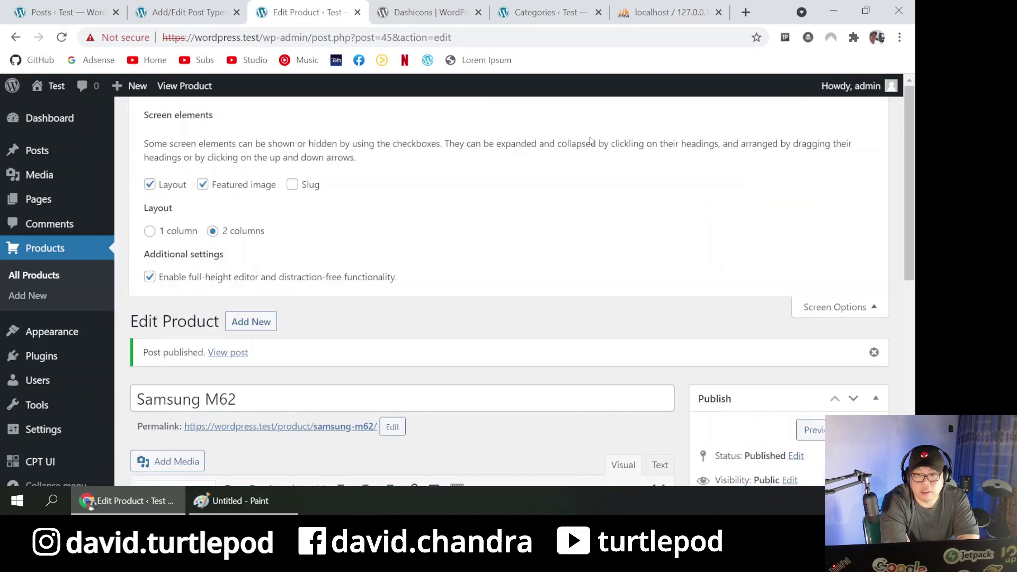
left_click(149, 184)
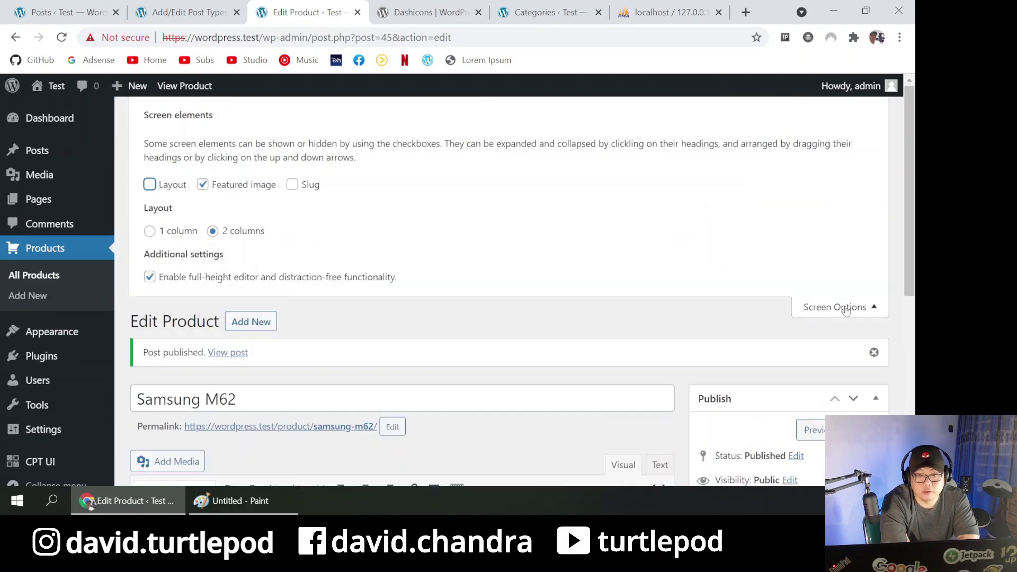
left_click(846, 311)
scroll(402, 238, "down", 3)
scroll(224, 210, "up", 2)
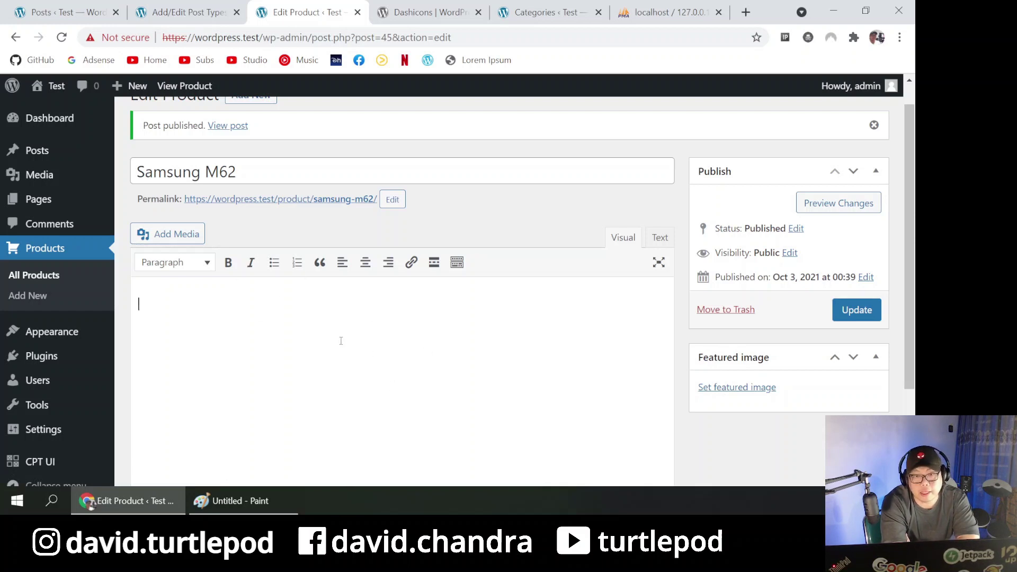
- Return to the product post type settings and disable Editor under Supports
left_click(196, 3)
scroll(517, 341, "up", 20)
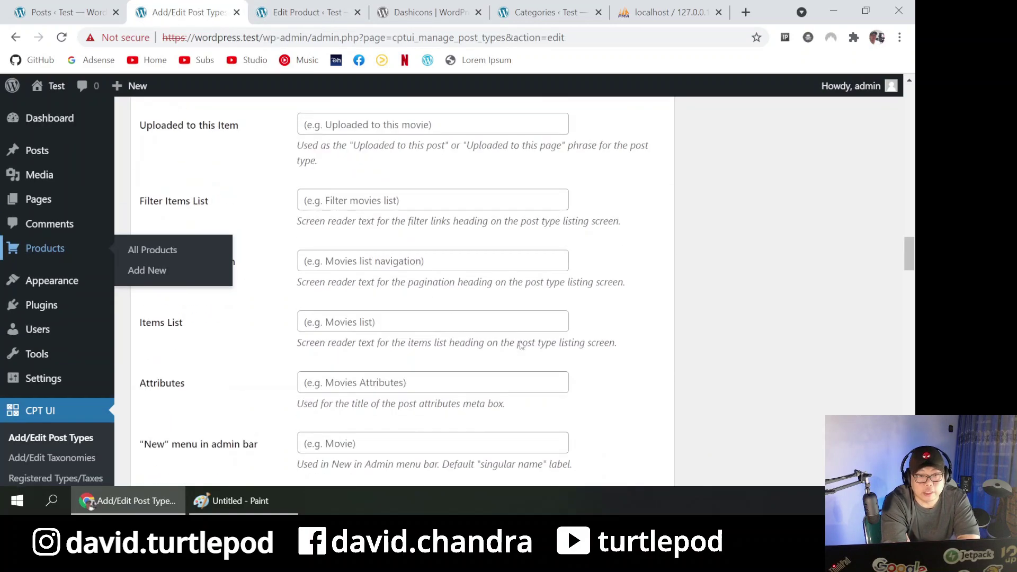
scroll(527, 333, "down", 20)
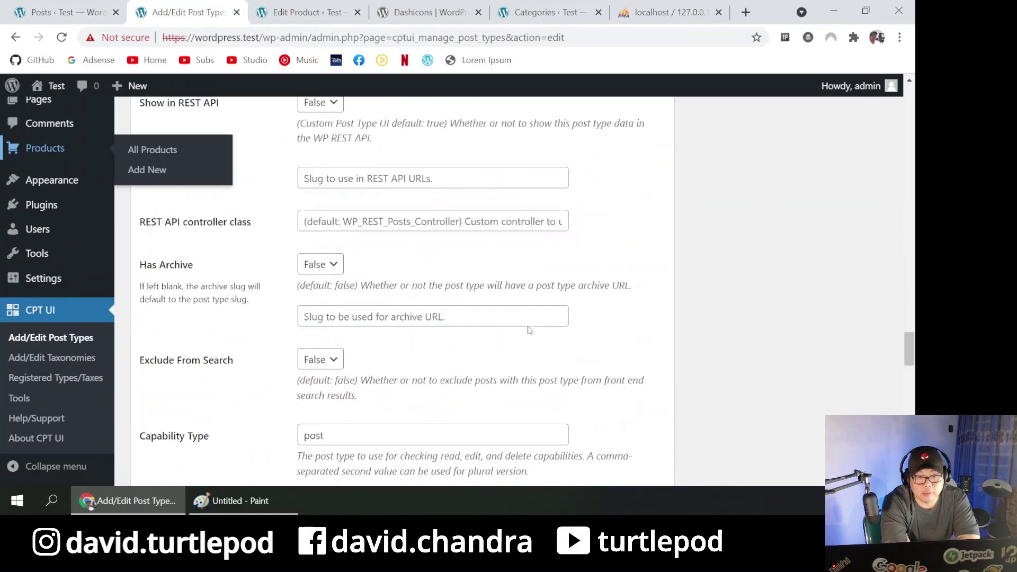
scroll(528, 328, "down", 15)
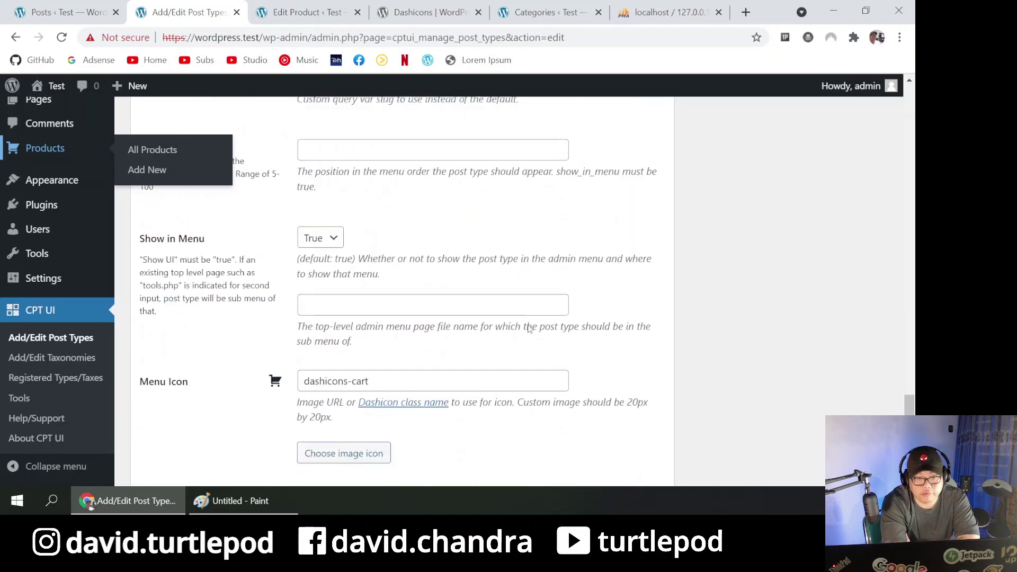
scroll(527, 325, "up", 1)
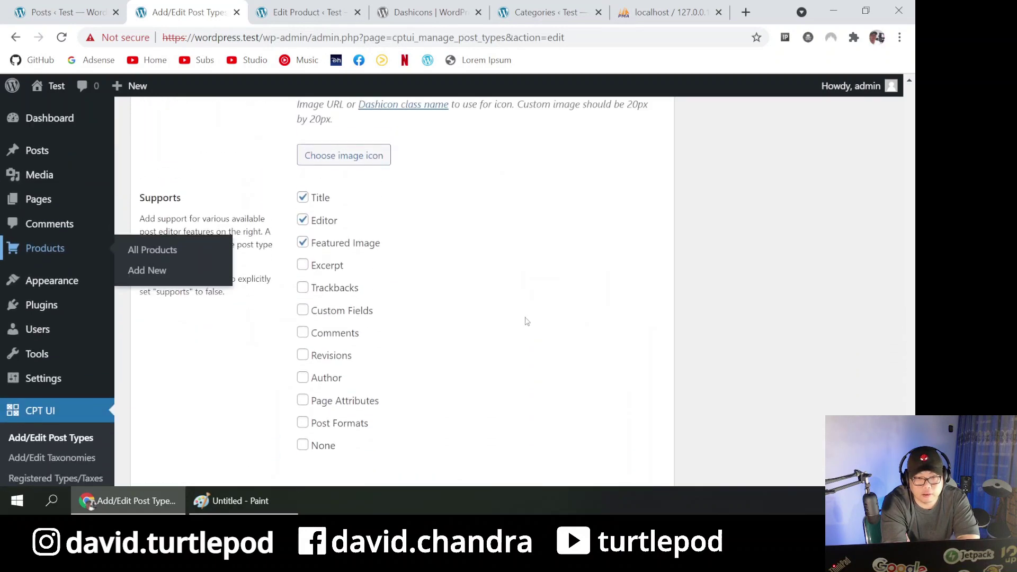
left_click(335, 223)
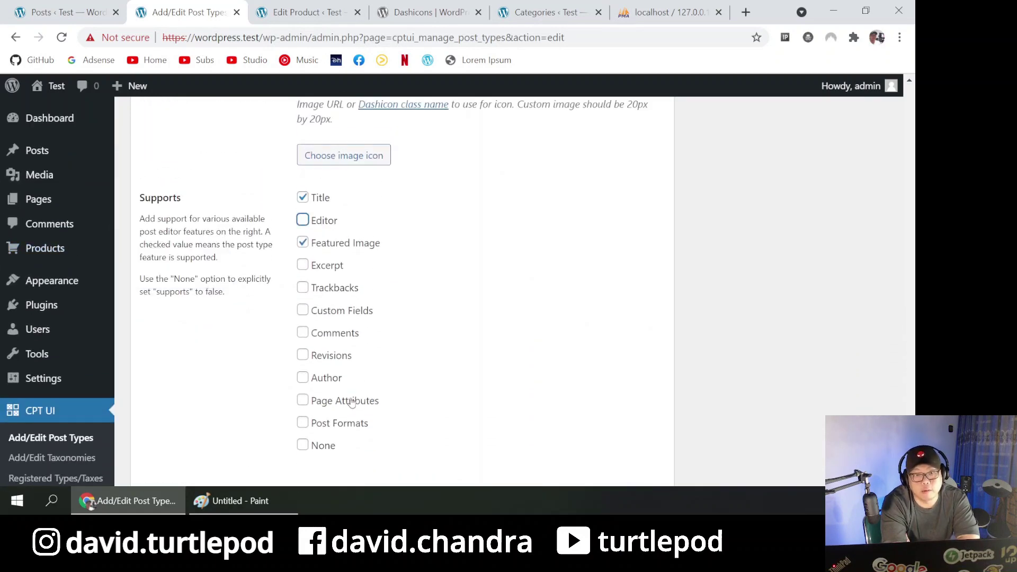
- Save the product post type settings and reload the Samsung M62 edit page
scroll(223, 422, "down", 5)
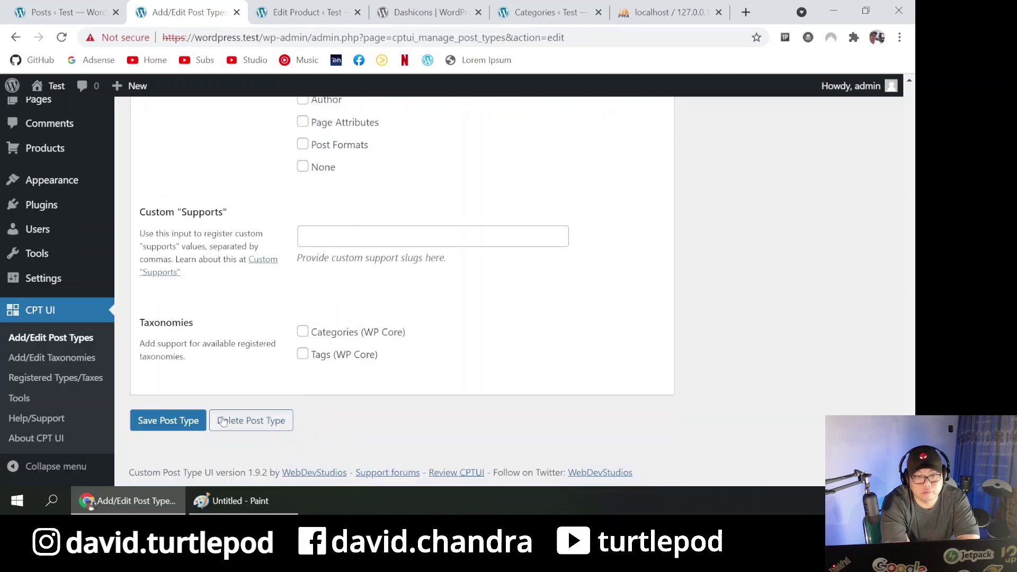
left_click(195, 420)
left_click(337, 5)
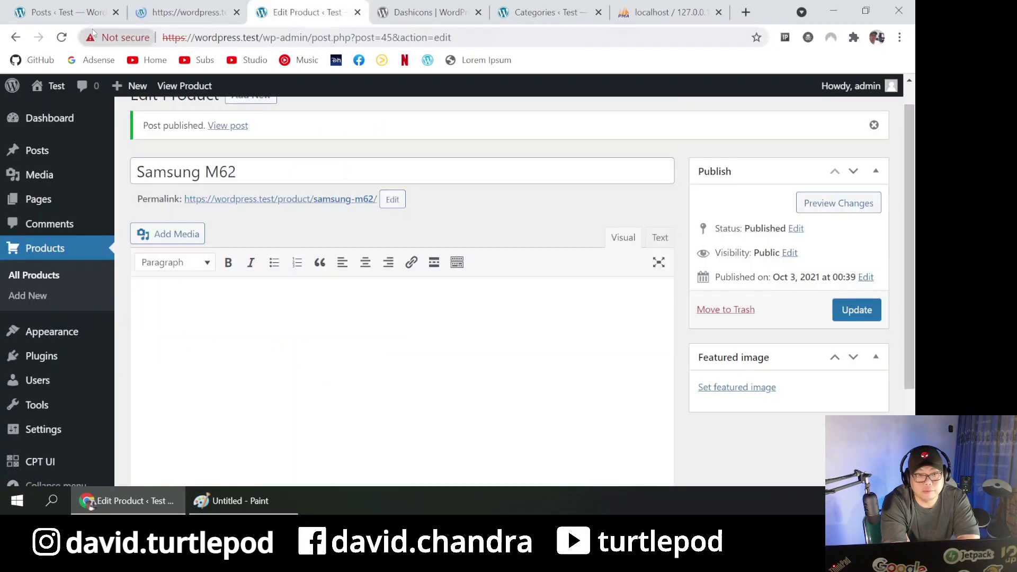
left_click(62, 38)
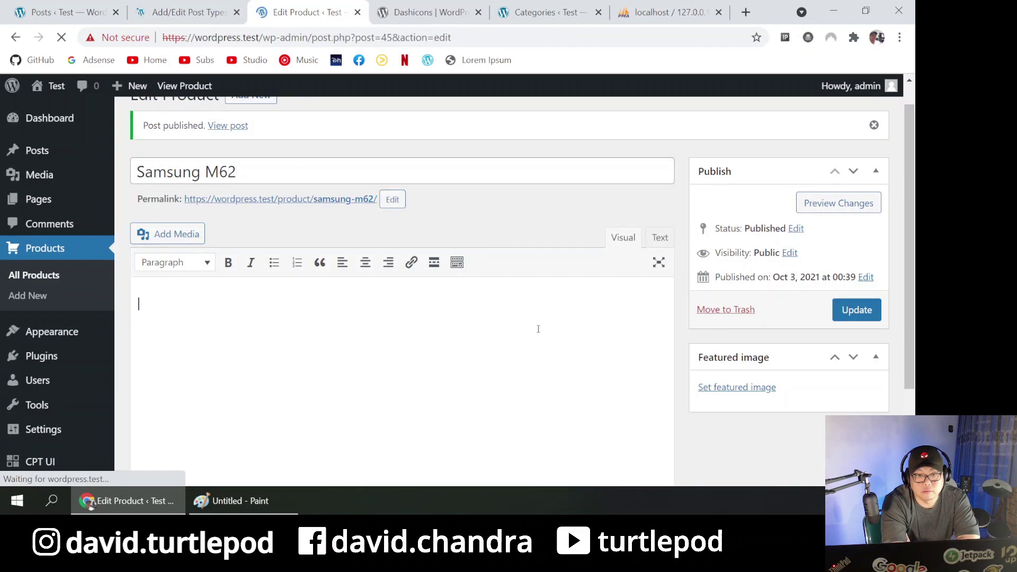
scroll(604, 259, "up", 1)
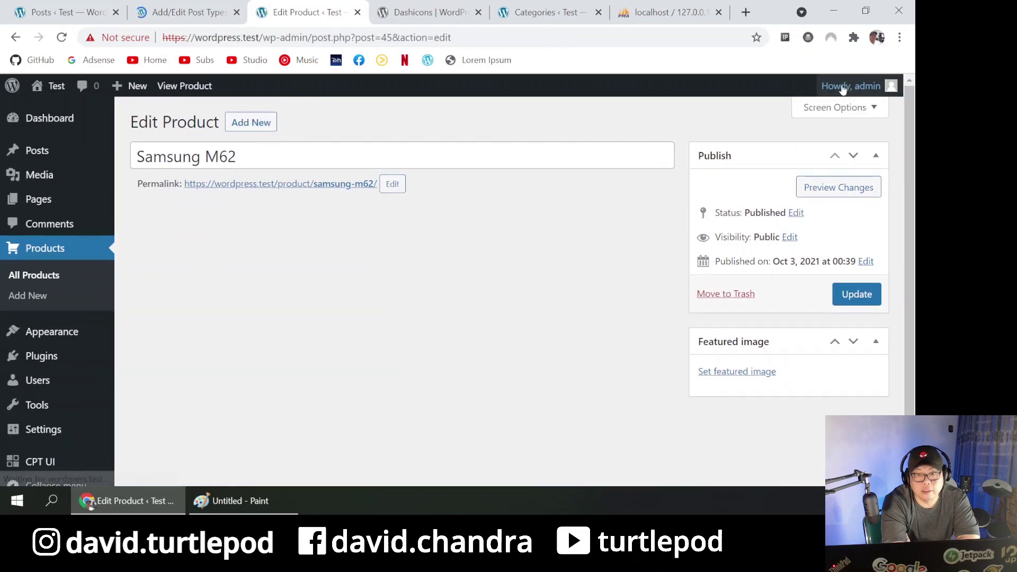
- Check which screen elements the screen options of the Samsung M62 edit page offer
left_click(847, 108)
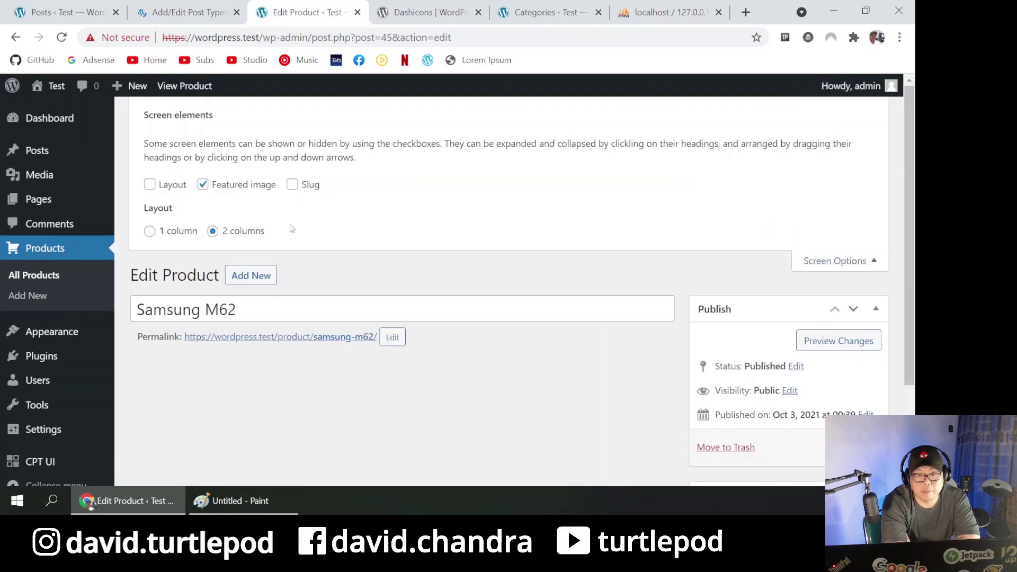
left_click(871, 264)
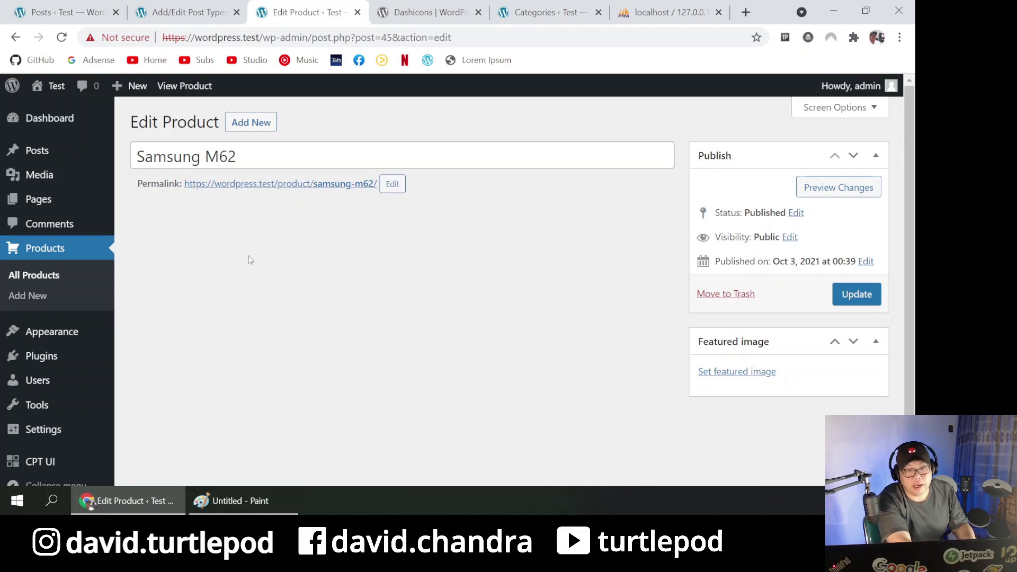
left_click(819, 106)
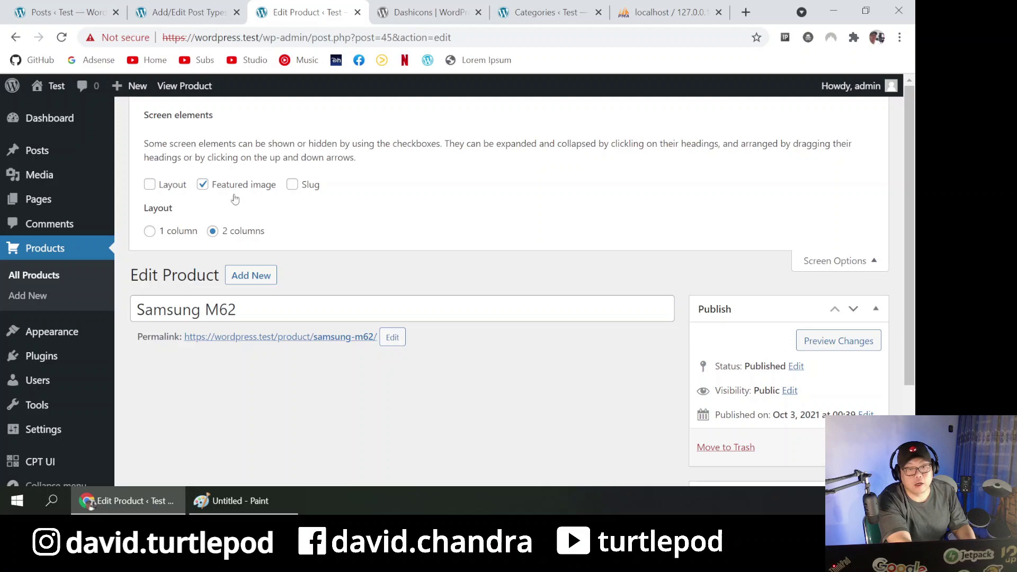
- Enable Custom Fields under Supports in the product post type settings and save the post type
left_click(205, 4)
scroll(260, 341, "down", 15)
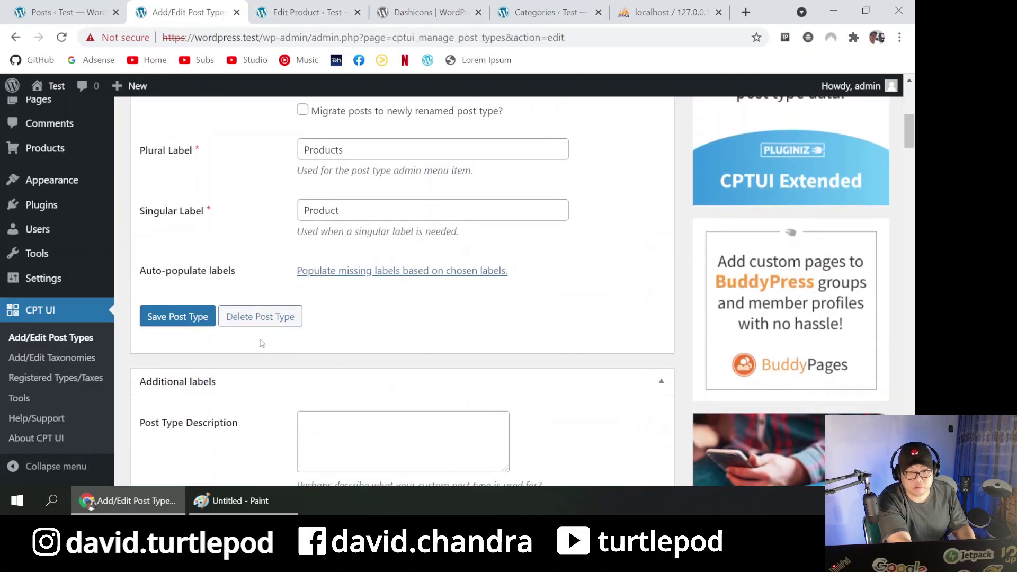
scroll(260, 342, "down", 20)
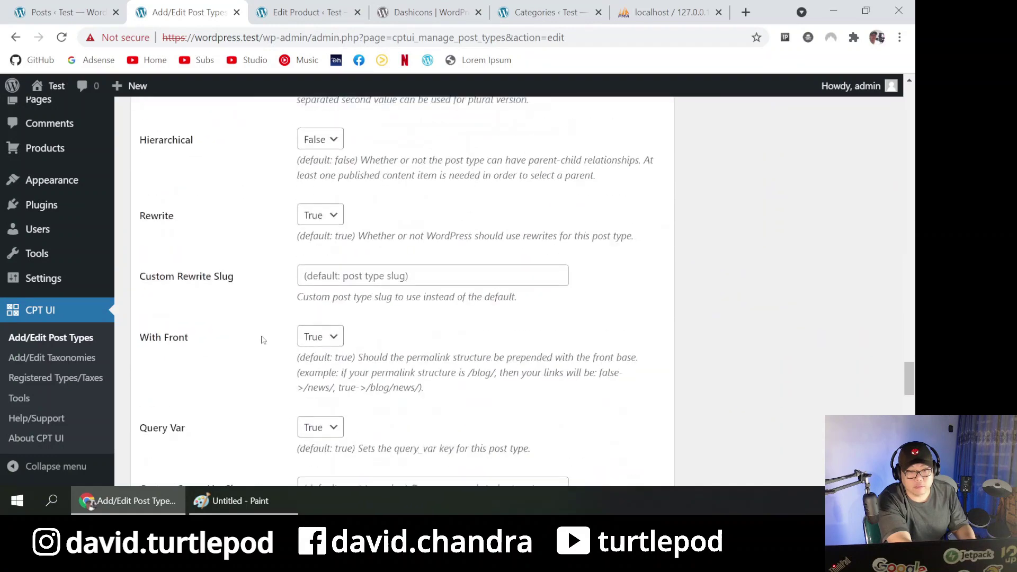
scroll(263, 334, "up", 3)
scroll(263, 334, "up", 5)
scroll(263, 334, "down", 2)
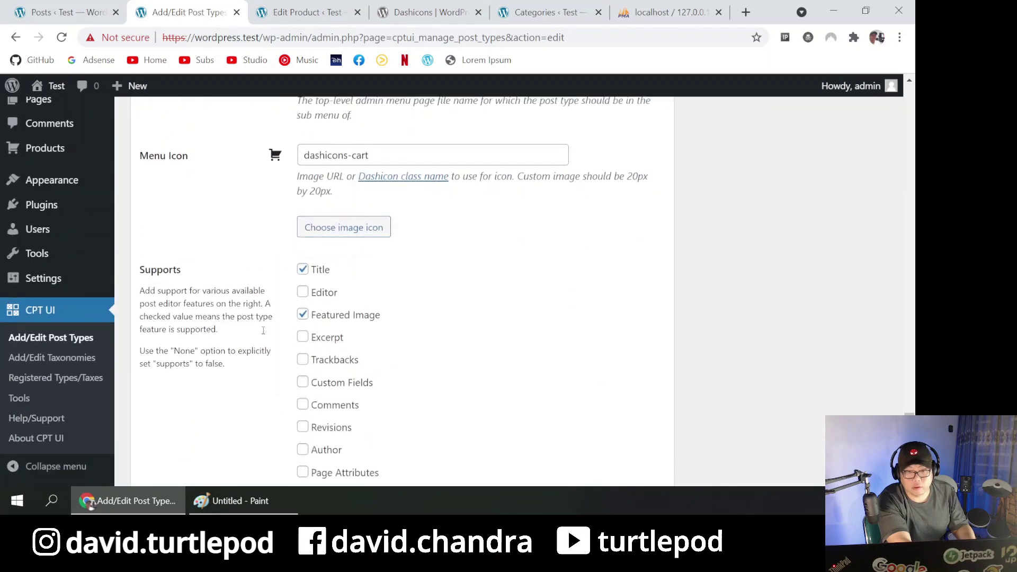
scroll(385, 322, "down", 1)
left_click(303, 298)
scroll(293, 420, "down", 5)
left_click(168, 421)
- Reload the Samsung M62 edit page and add a new custom field named "price" with the value 4800000
left_click(311, 7)
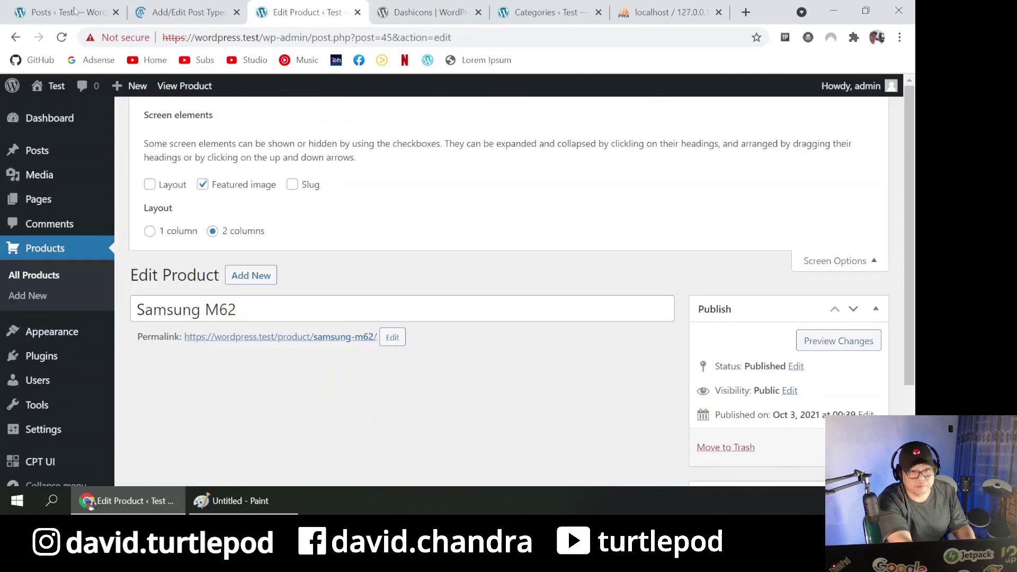
left_click(62, 38)
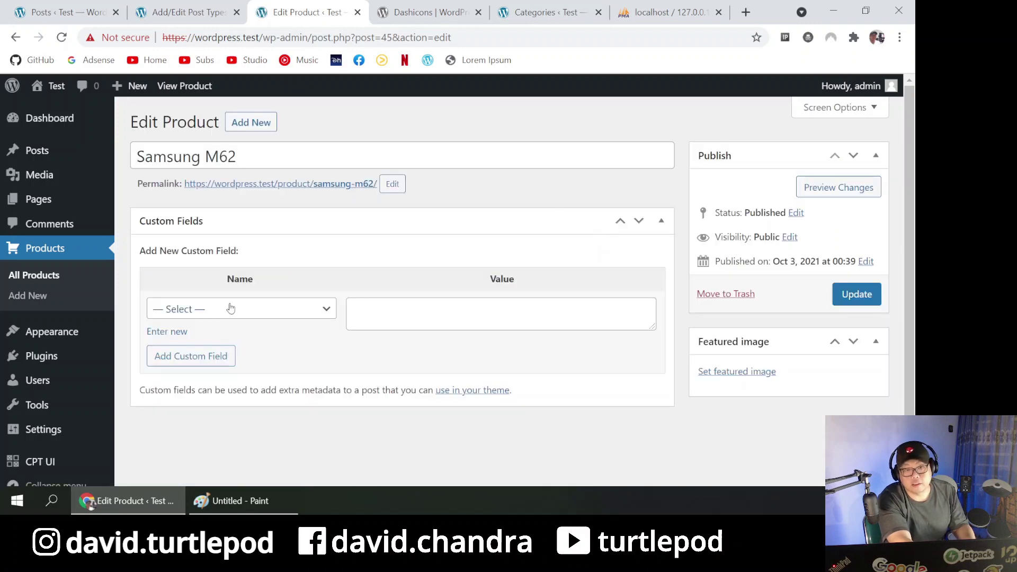
left_click(195, 313)
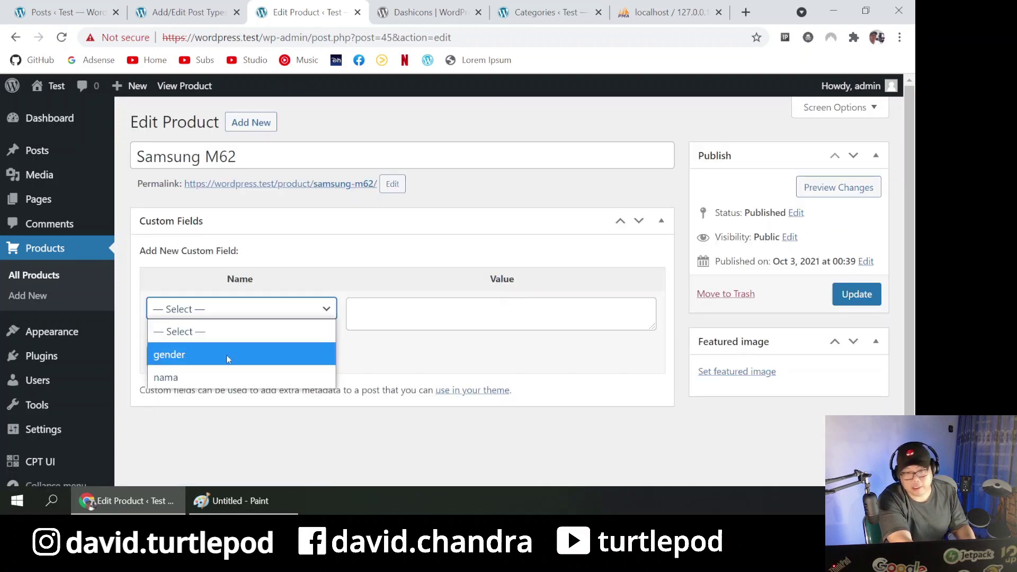
left_click(237, 311)
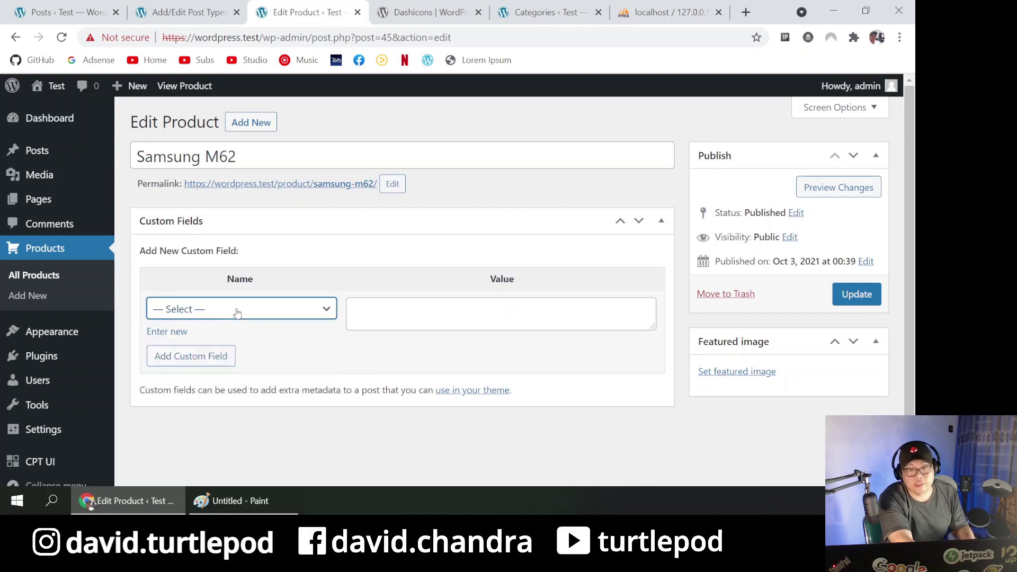
left_click(167, 331)
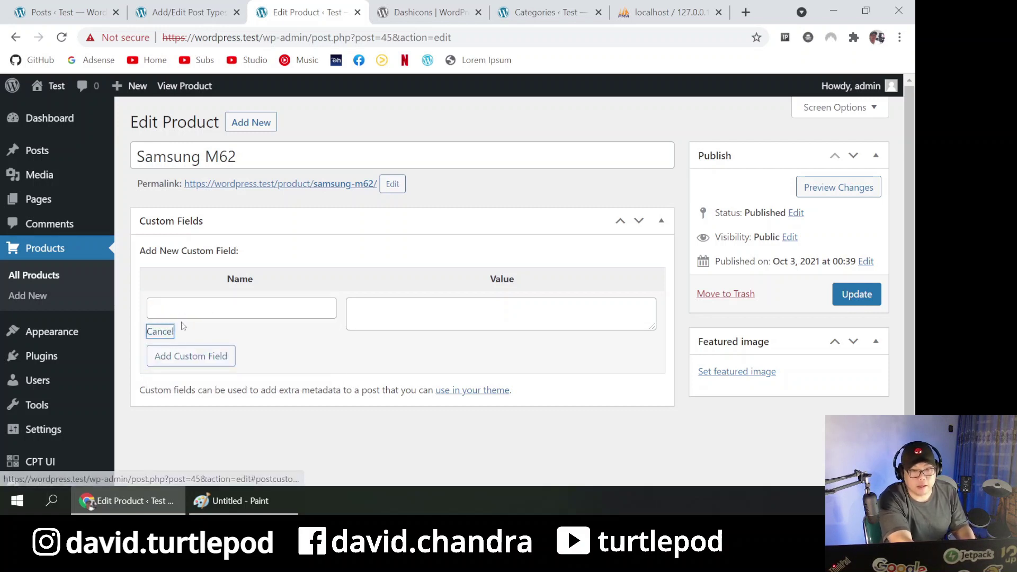
left_click(186, 309)
type("price")
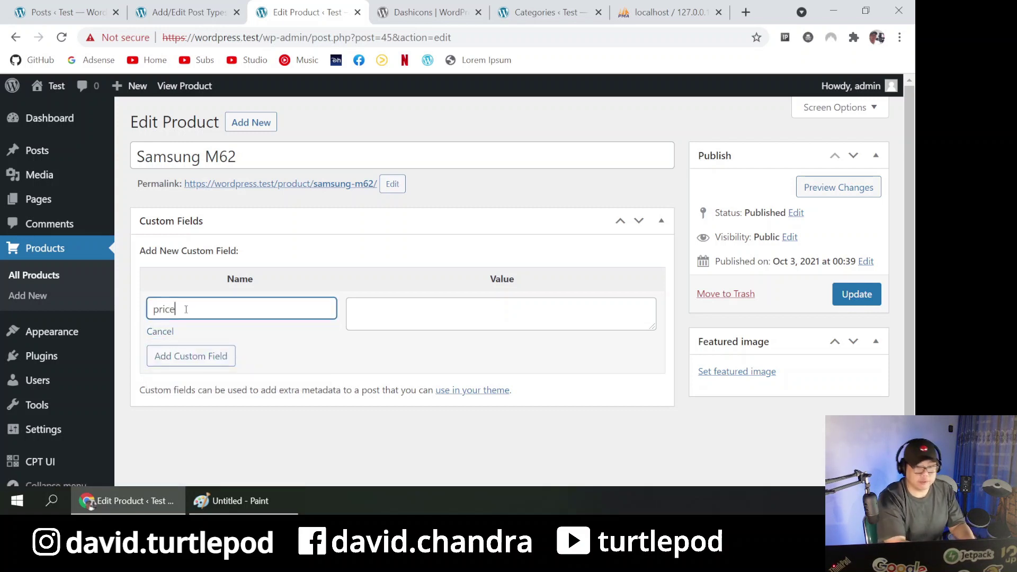
left_click(514, 316)
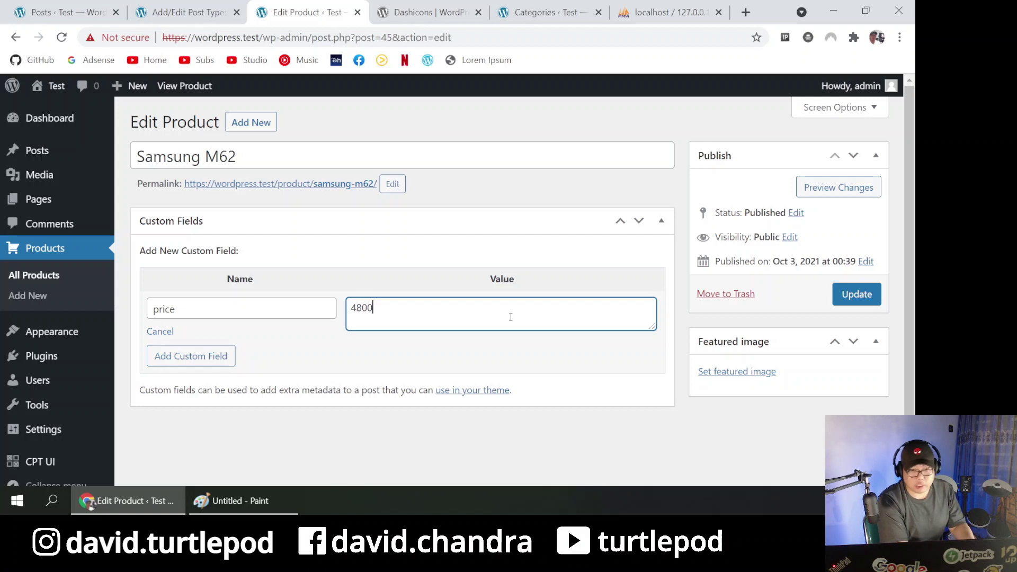
left_click(191, 356)
- Add a custom field named "stock" with the value 53 to Samsung M62 and update the product
left_click(175, 397)
type("s")
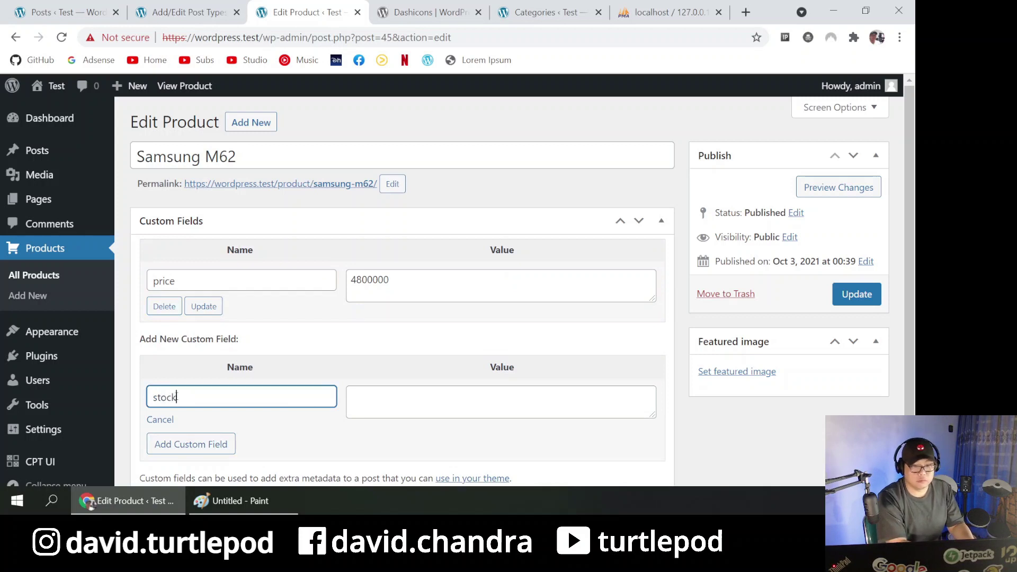
type("tock")
left_click(362, 407)
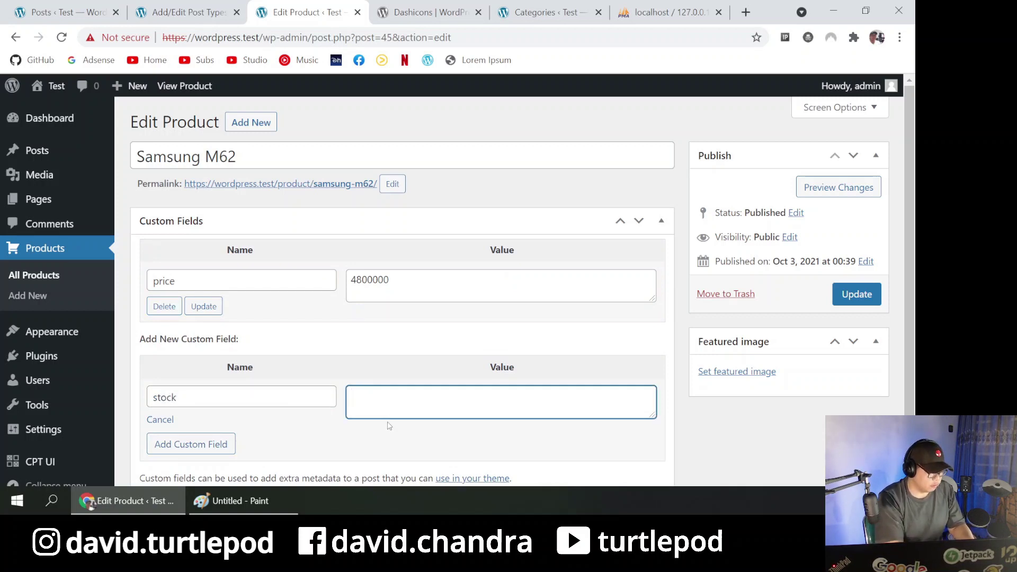
type("53")
left_click(195, 445)
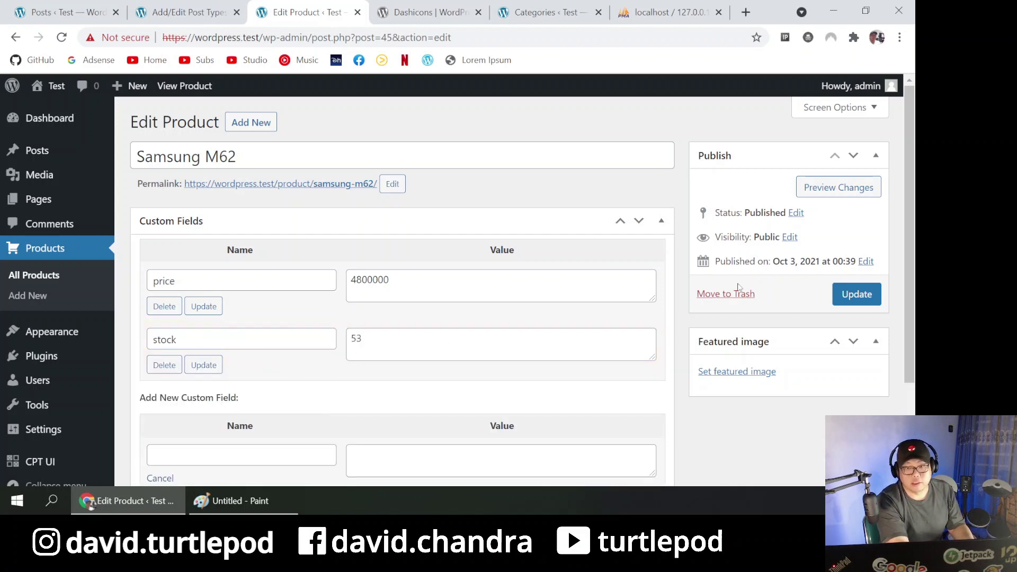
left_click(857, 294)
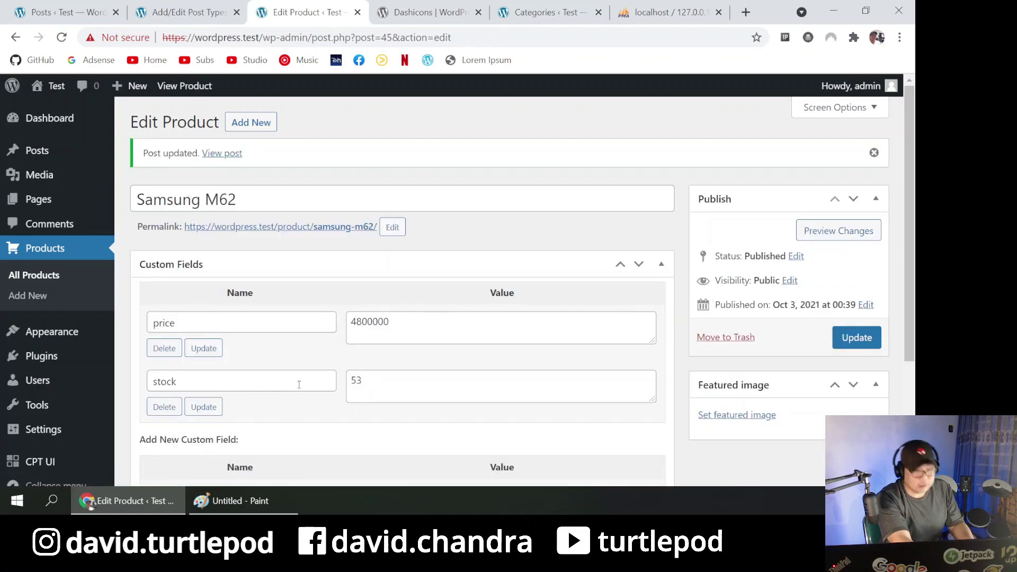
scroll(297, 382, "down", 2)
scroll(298, 387, "up", 1)
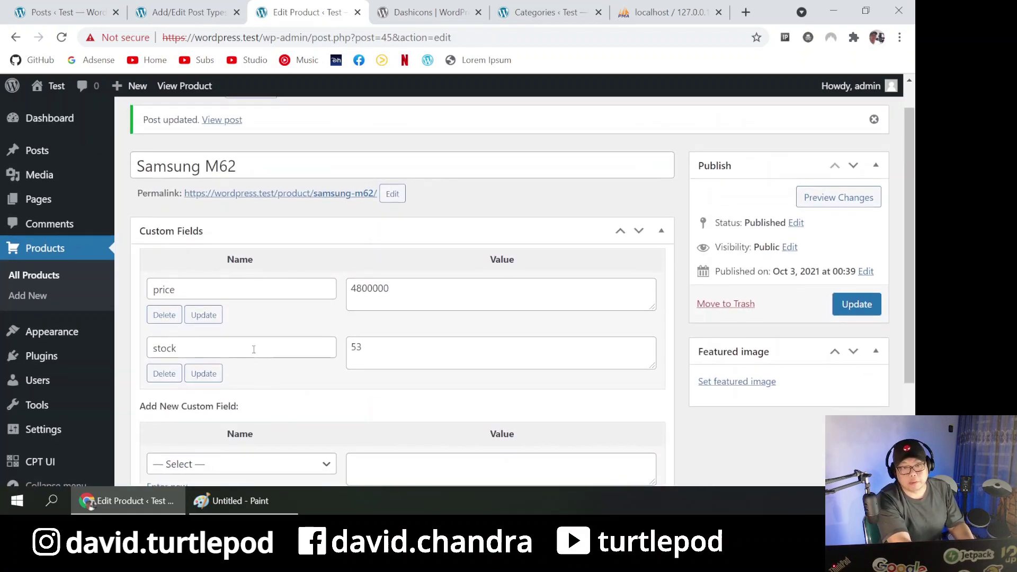
- Open a new product form in a separate browser tab and title the product "Topi Spiderman"
middle_click(61, 297)
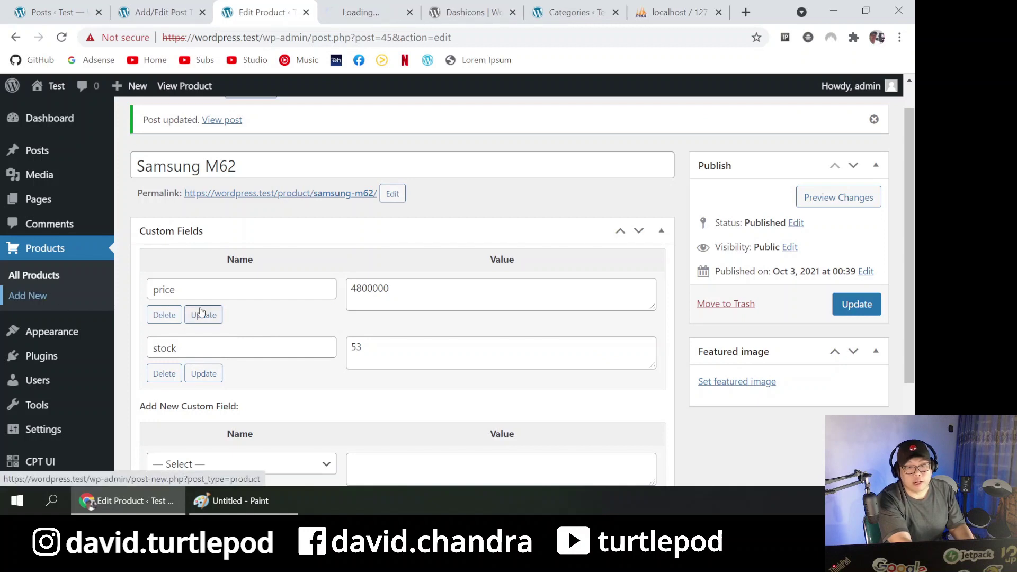
key("ctrl+Tab")
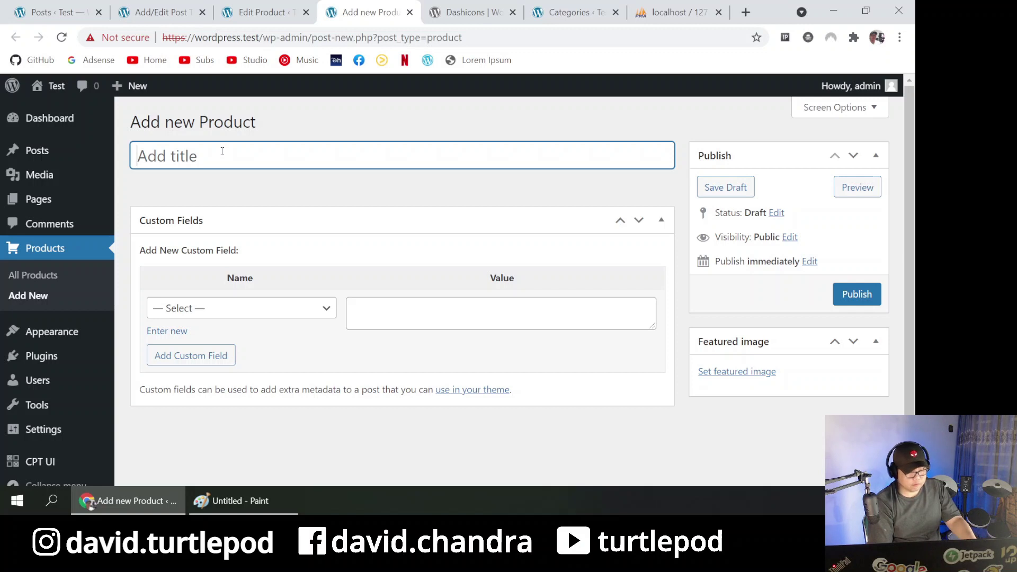
type("Topi Spi")
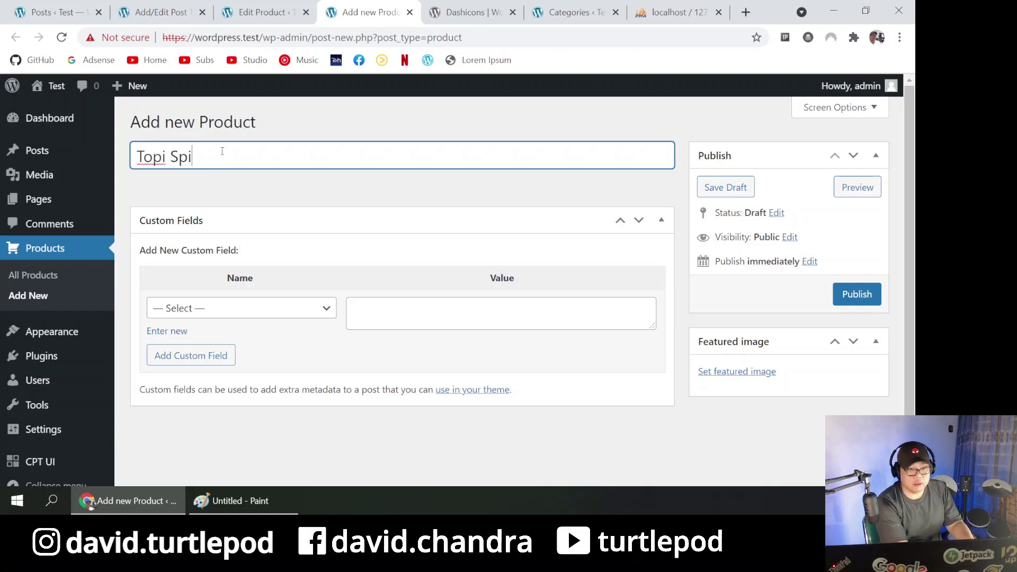
type("derman")
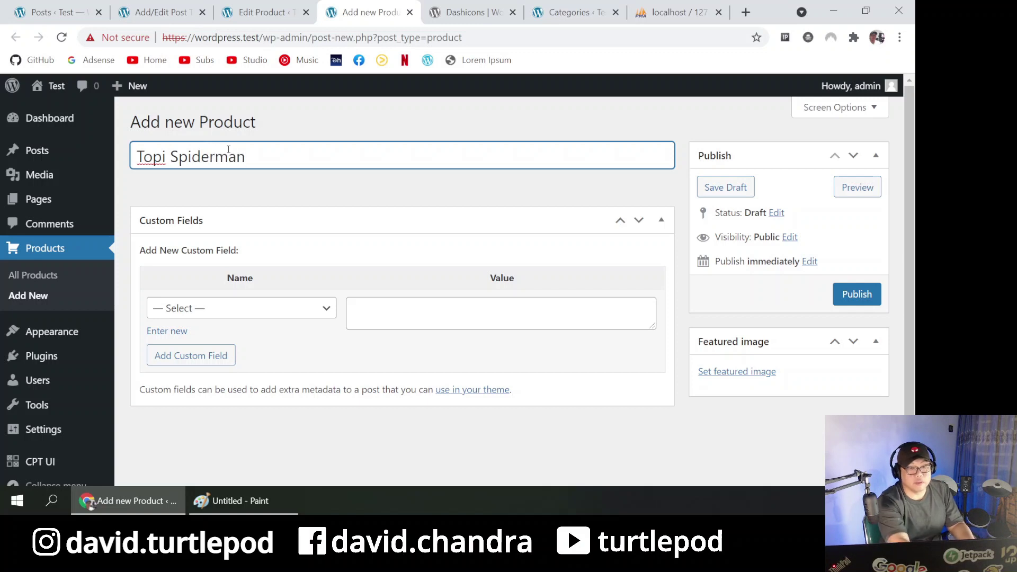
- Add the existing custom field "price" with the value 50000 to the Topi Spiderman product
left_click(189, 310)
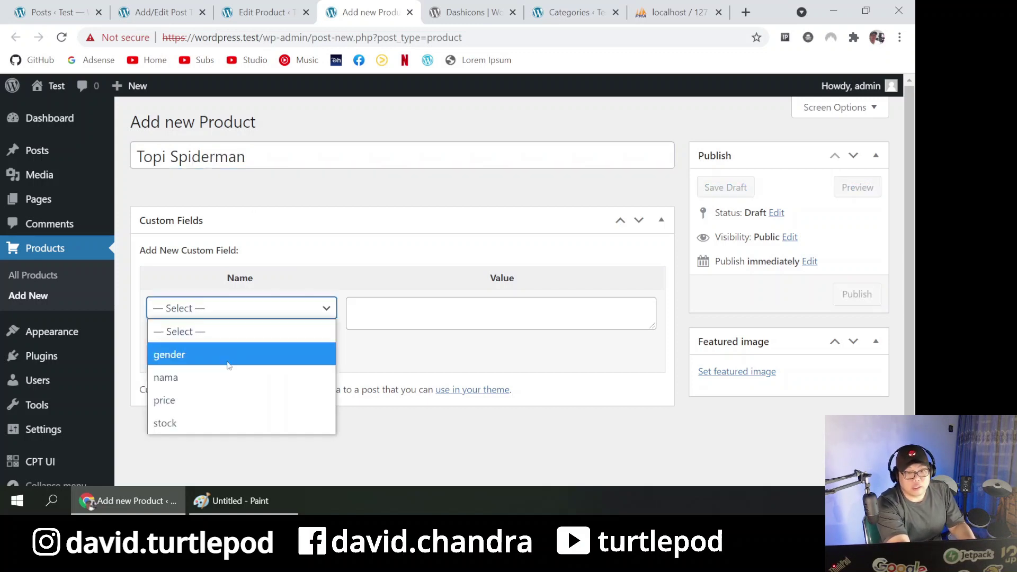
left_click(227, 399)
left_click(412, 309)
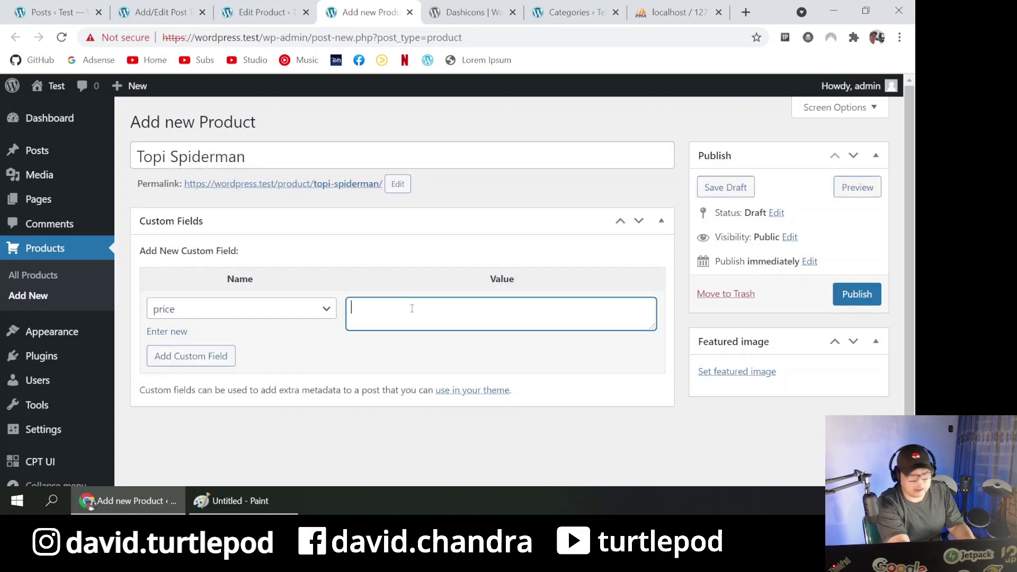
type("50000")
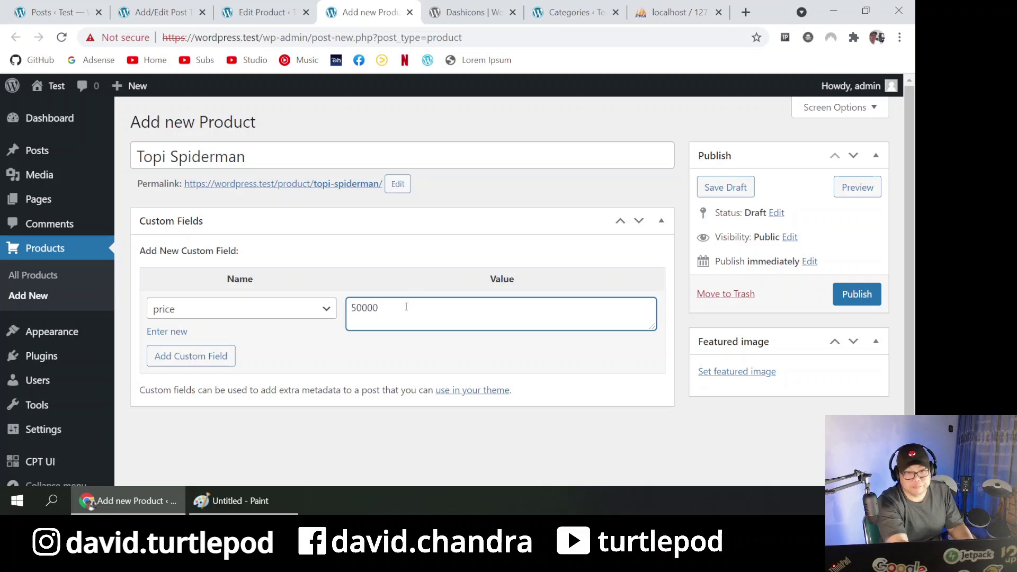
left_click(205, 356)
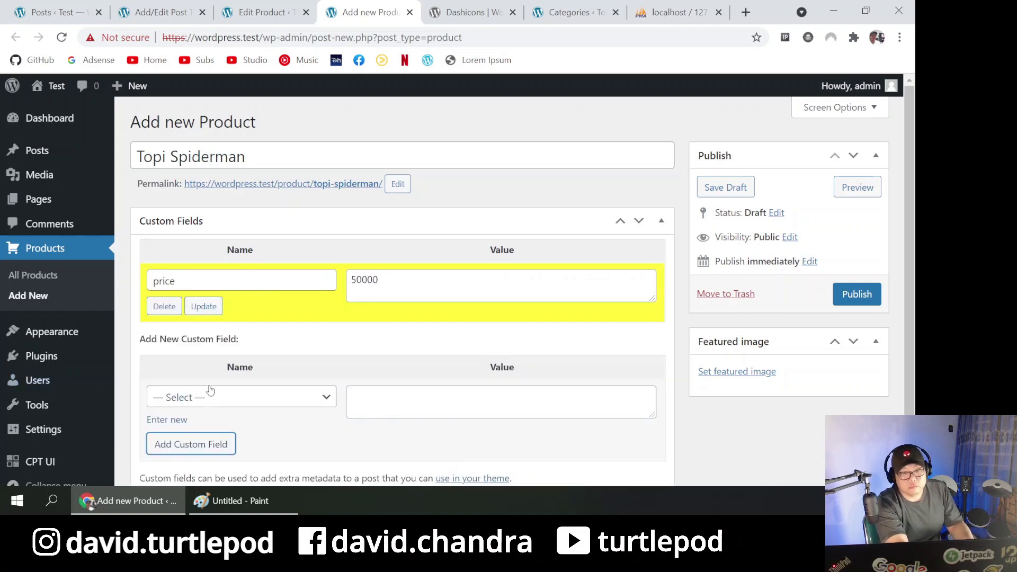
- Add the existing custom field "stock" with the value 12 to Topi Spiderman and publish the product
left_click(211, 394)
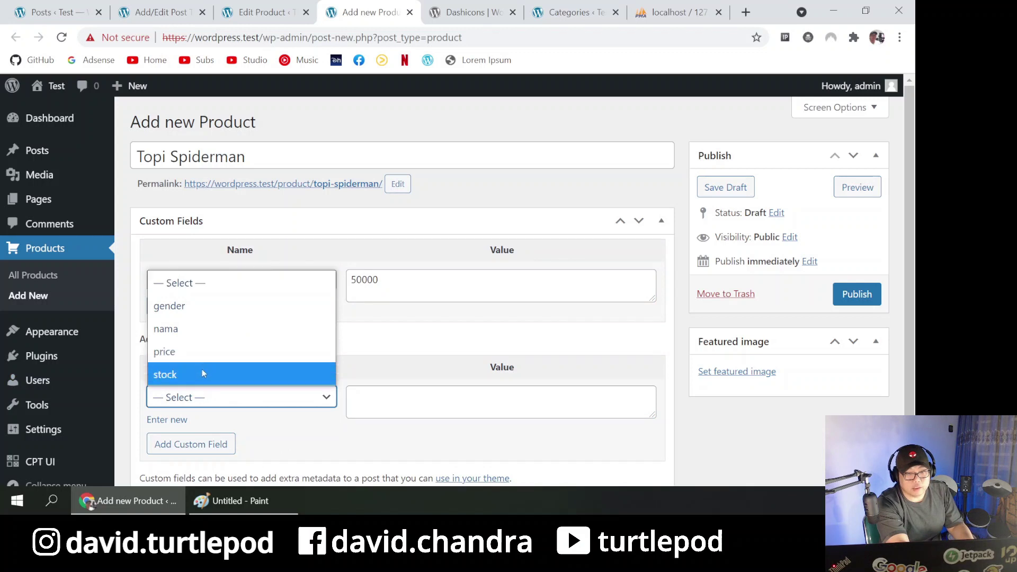
left_click(202, 371)
left_click(409, 400)
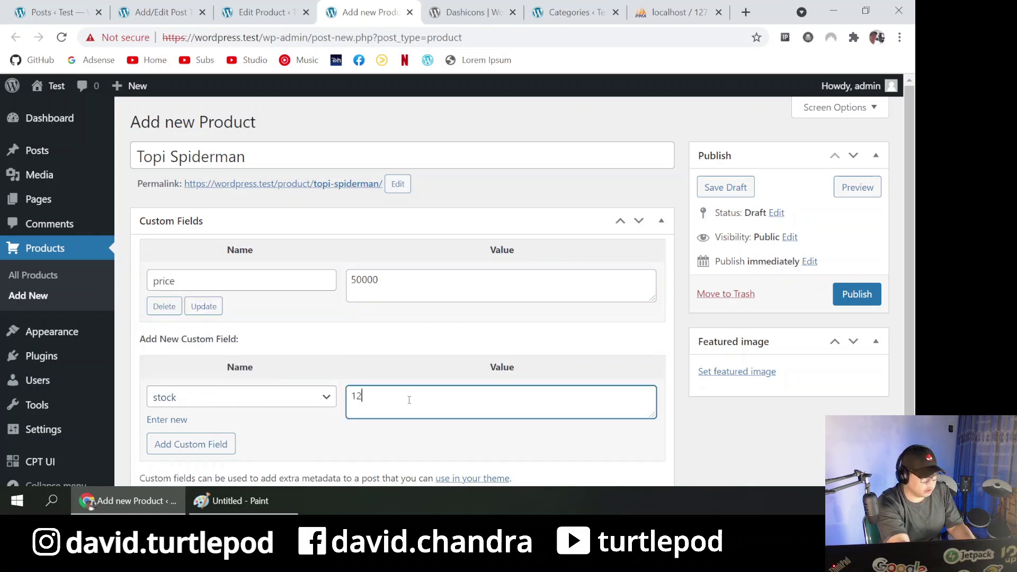
left_click(160, 451)
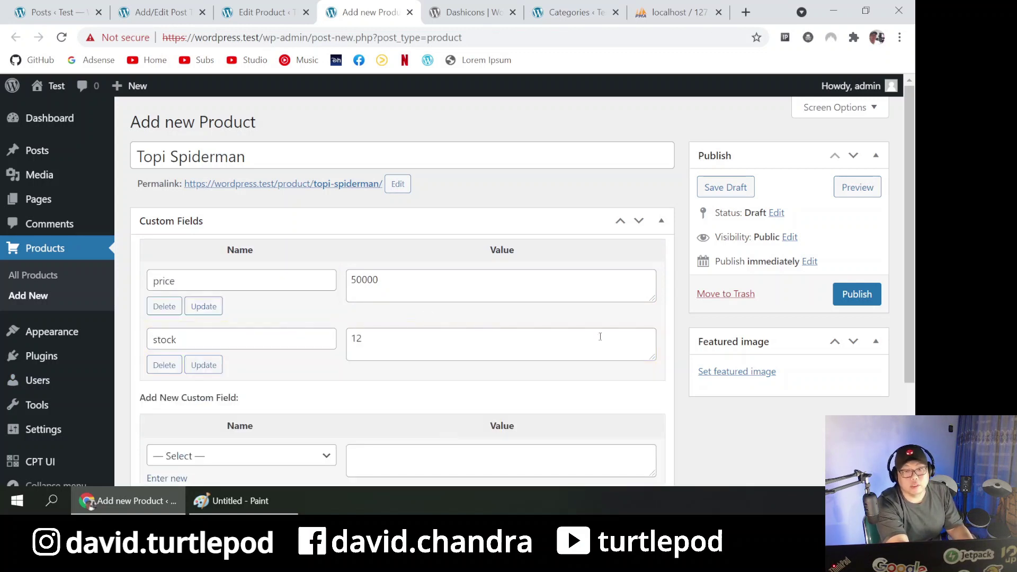
left_click(856, 295)
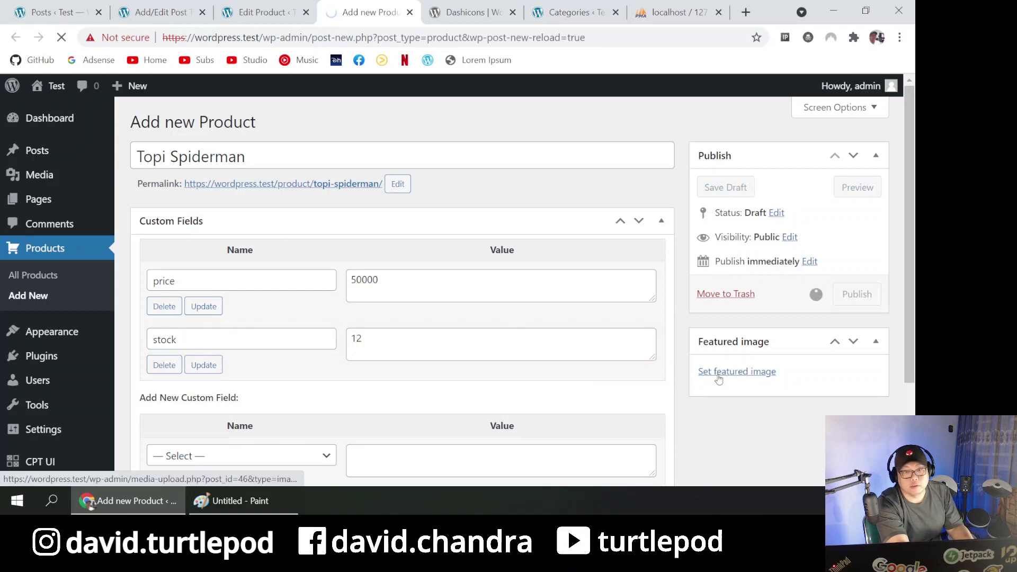
- Return to the Samsung M62 product's browser tab and open the list of all products
left_click(257, 12)
left_click(183, 12)
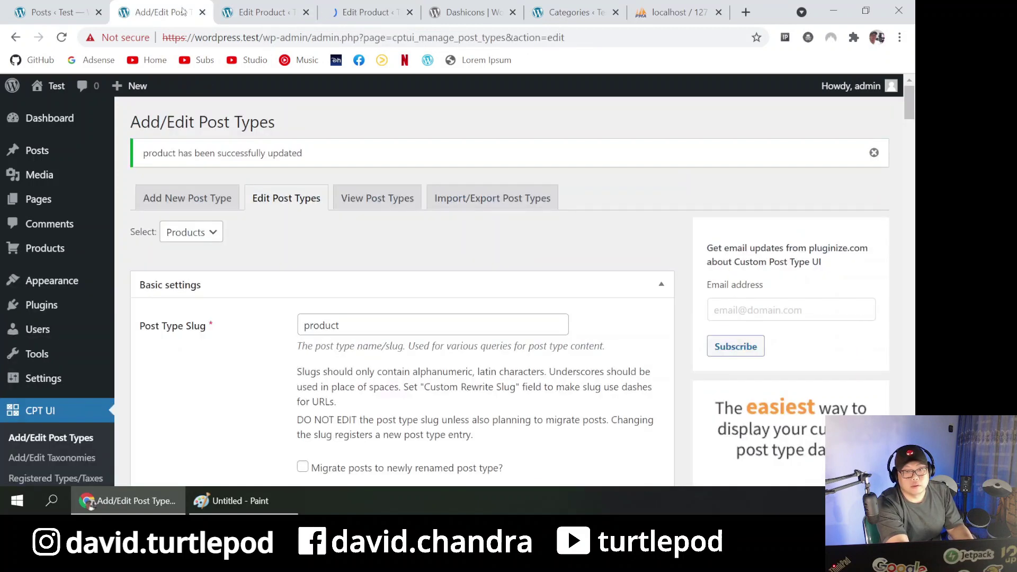
left_click(262, 11)
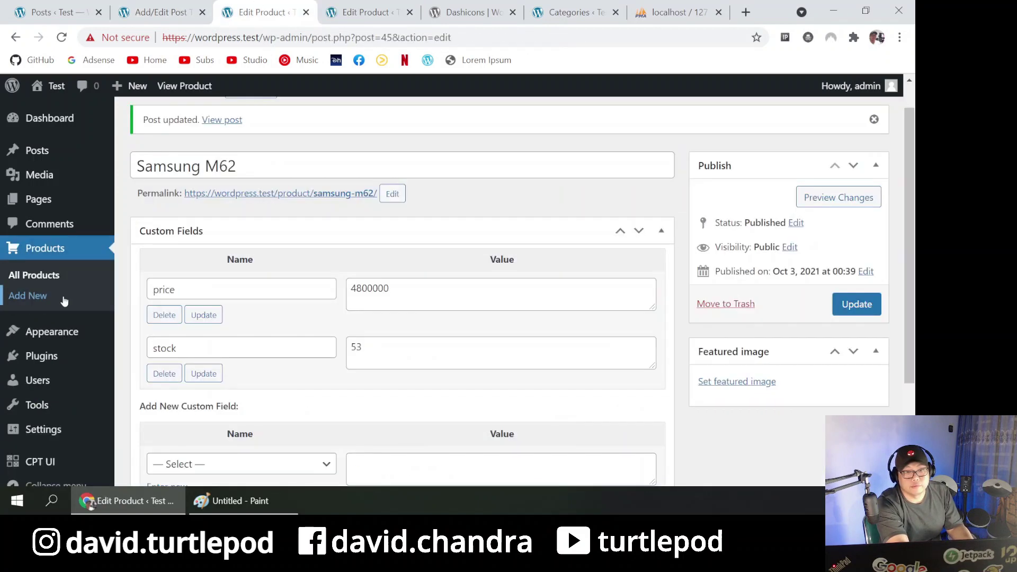
left_click(58, 276)
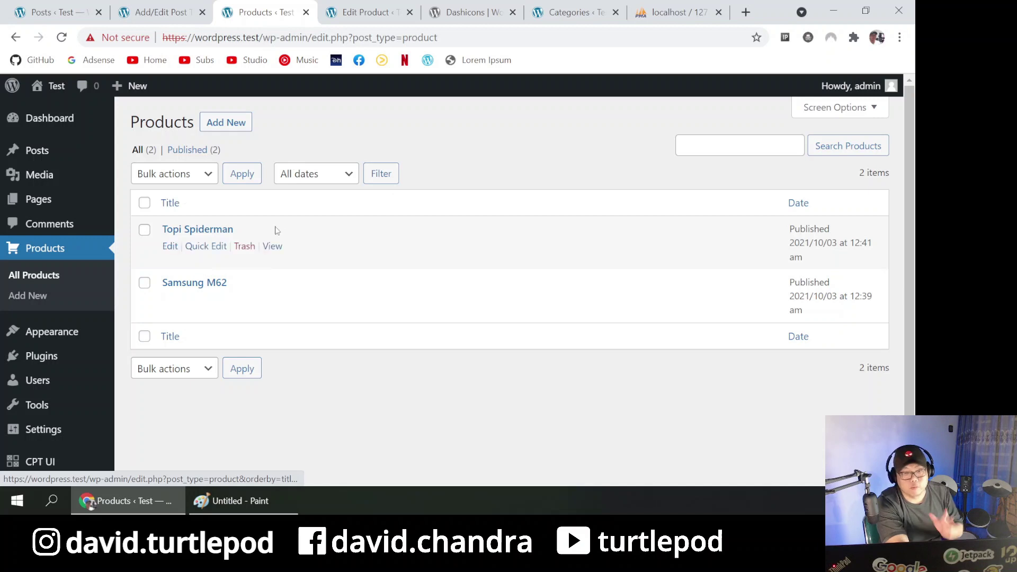
- Review the price and stock custom fields on the Topi Spiderman product's edit page
left_click(366, 11)
scroll(350, 432, "down", 3)
scroll(349, 431, "up", 3)
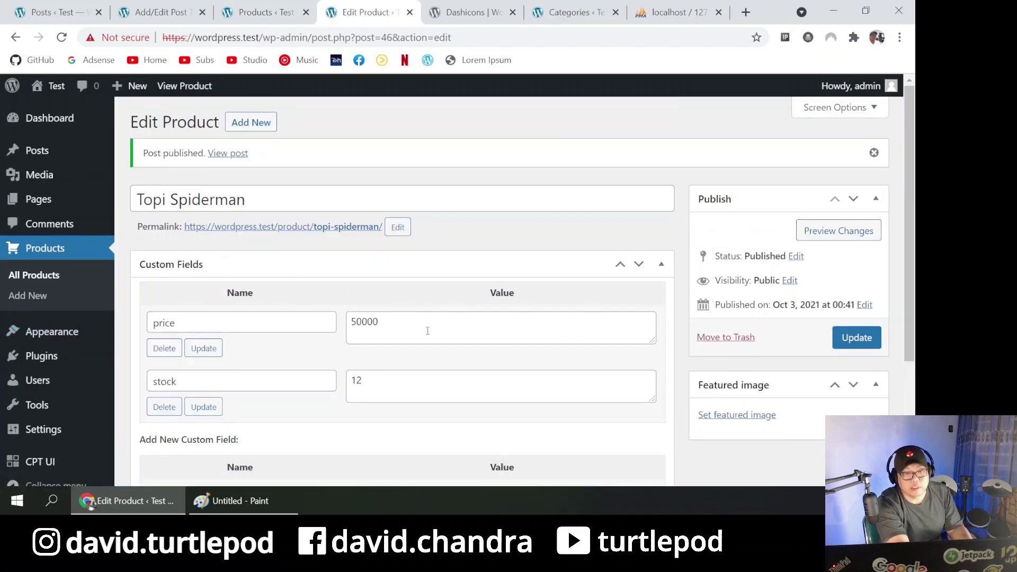
scroll(427, 330, "down", 2)
scroll(426, 332, "up", 2)
left_click(403, 319)
left_click(376, 384)
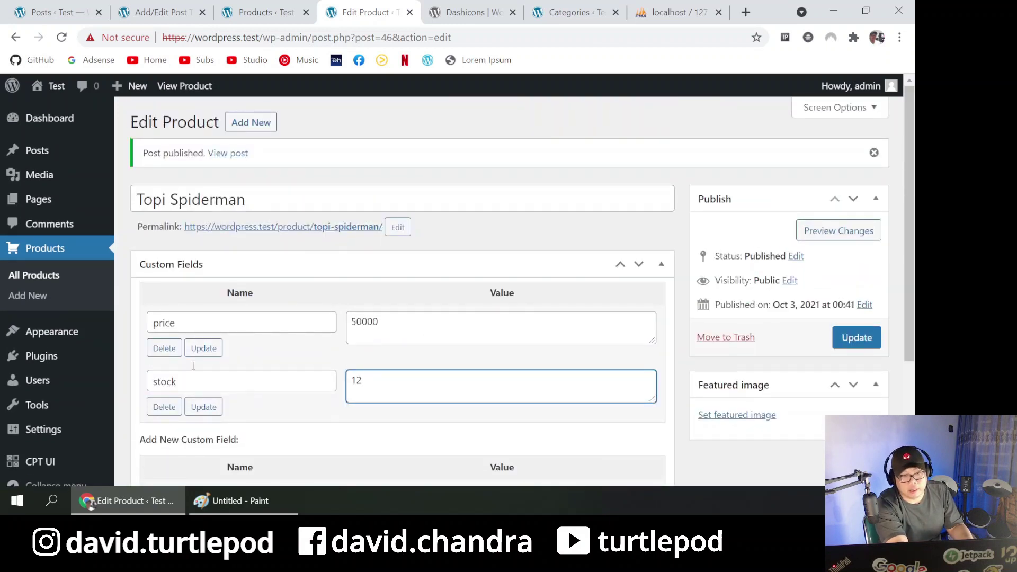
left_click(177, 325)
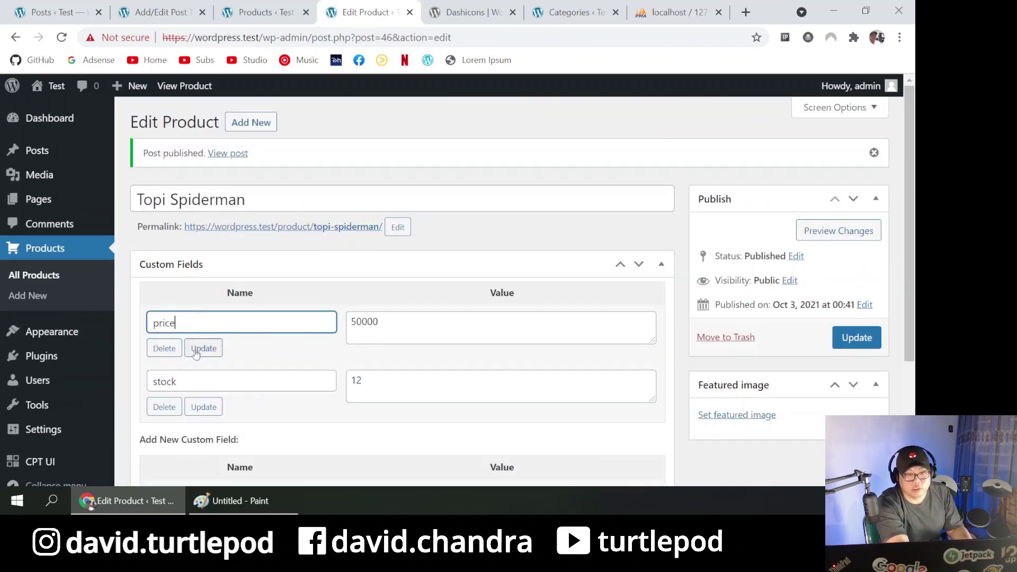
- Examine the existing custom field names offered for a new custom field on Topi Spiderman, without choosing one
scroll(210, 291, "down", 3)
left_click(227, 328)
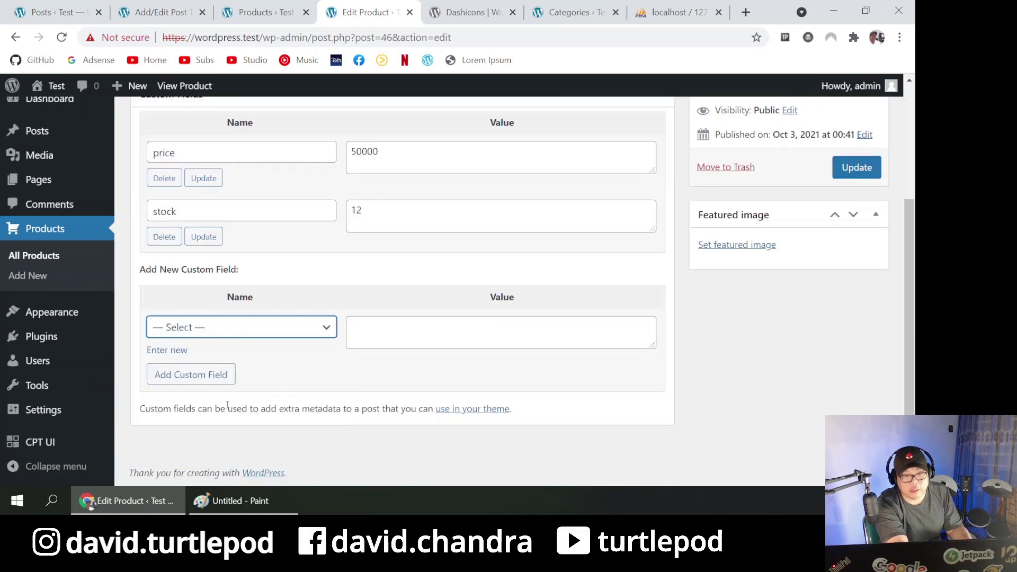
left_click(237, 339)
left_click(238, 339)
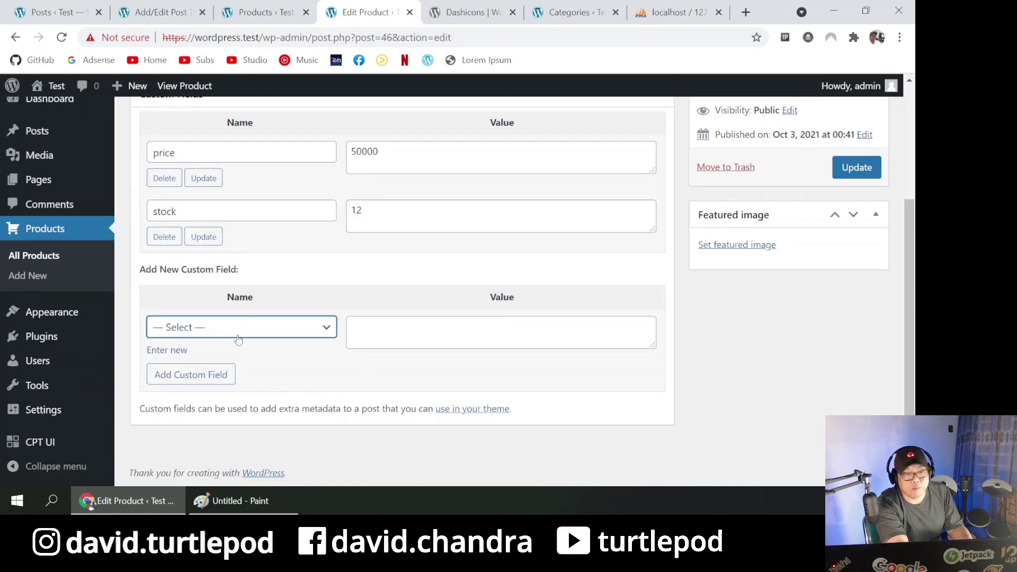
left_click(288, 332)
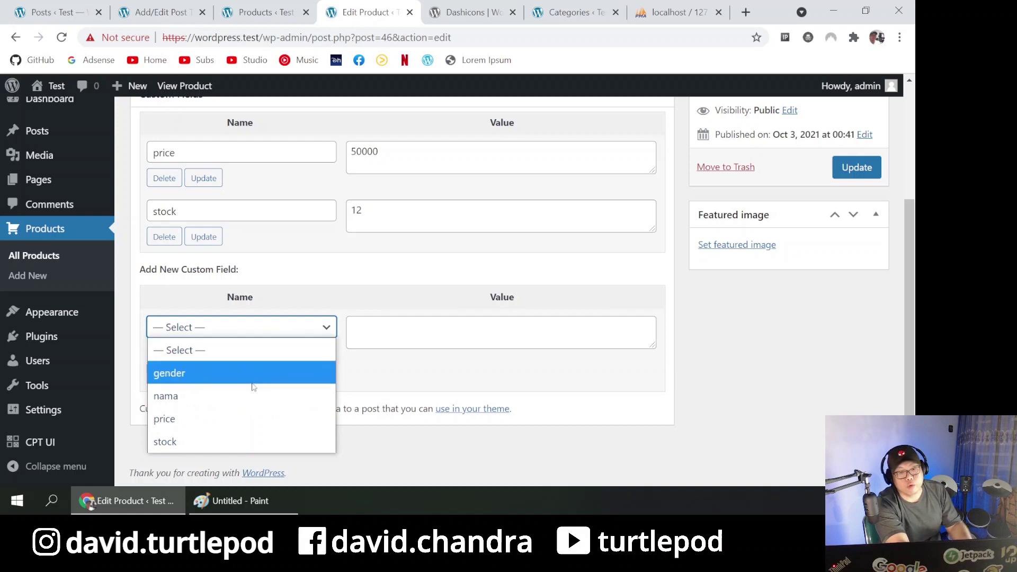
left_click(535, 358)
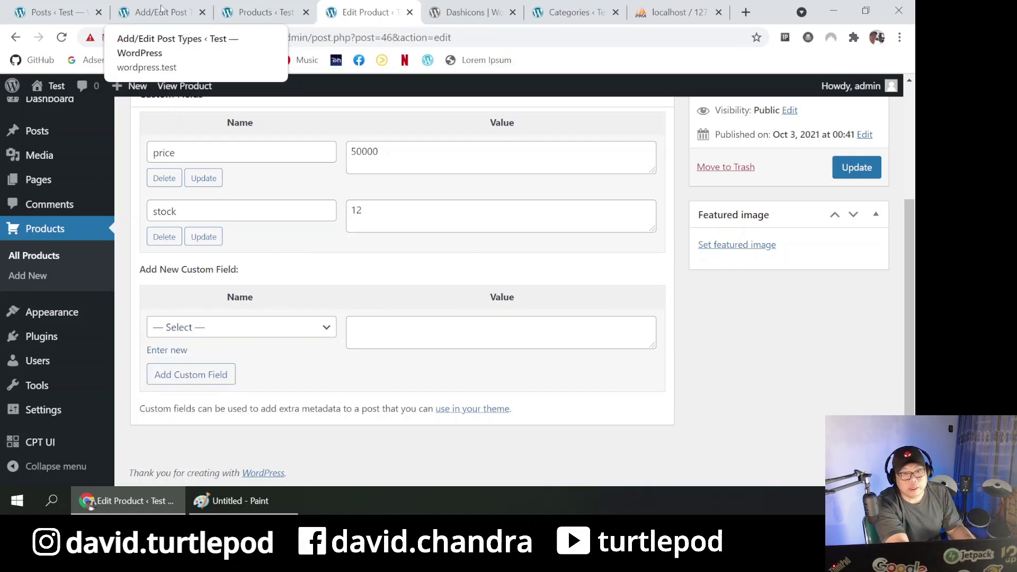
- Activate the Advanced Custom Fields plugin from the installed plugins list
left_click(32, 4)
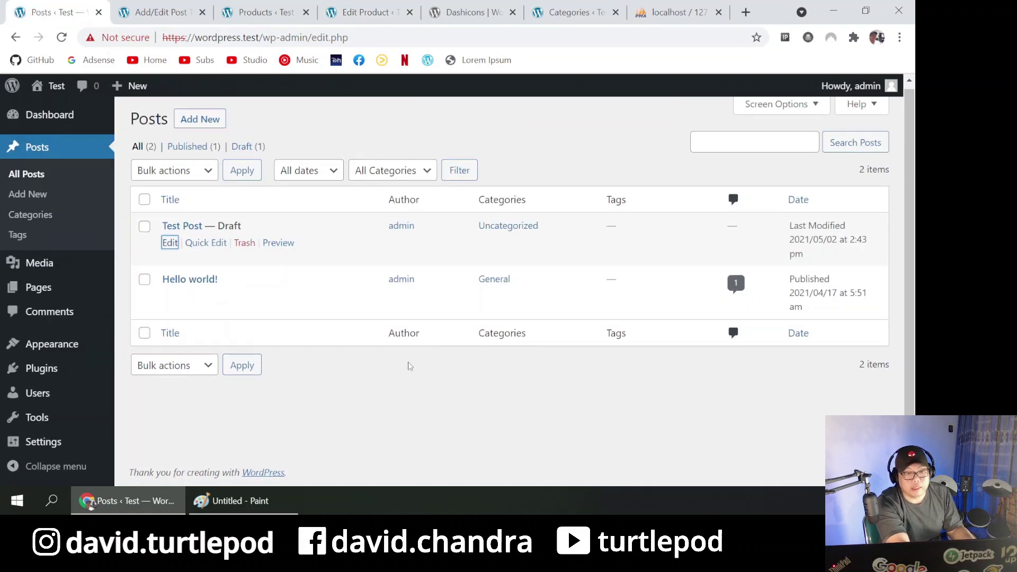
left_click(63, 370)
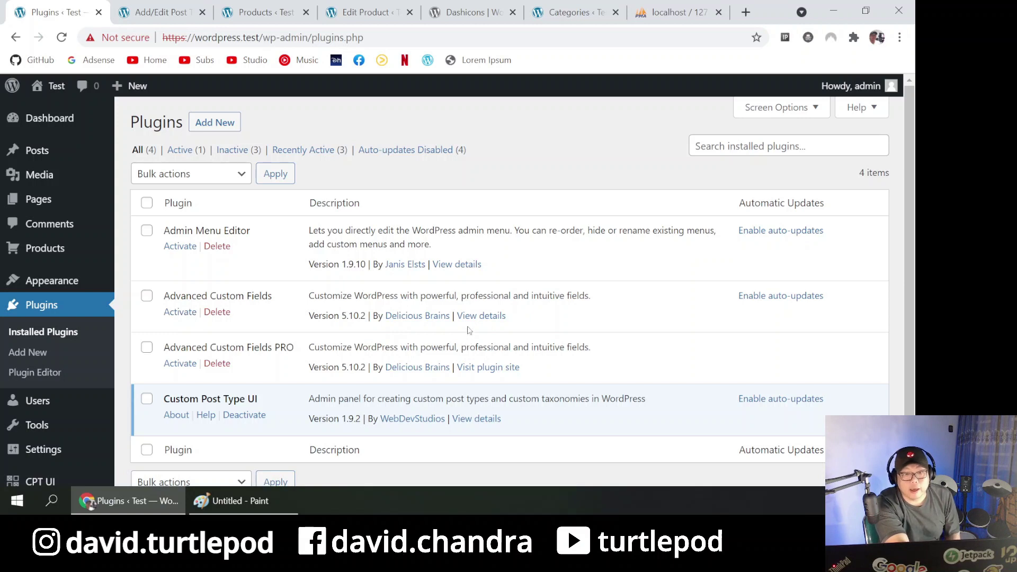
left_click(179, 313)
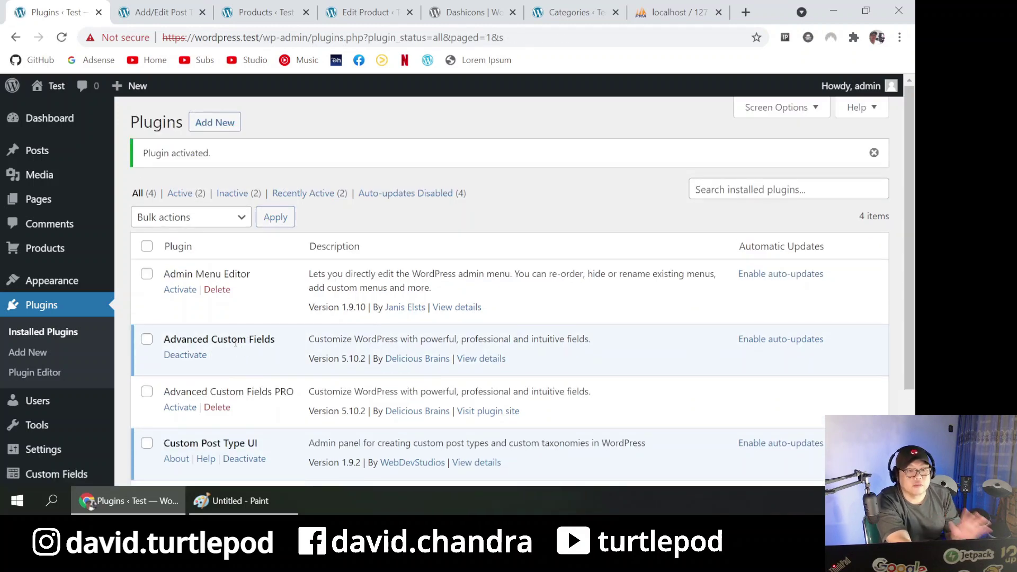
- Move the Worship field group to the trash in Advanced Custom Fields and delete it permanently
scroll(116, 299, "down", 3)
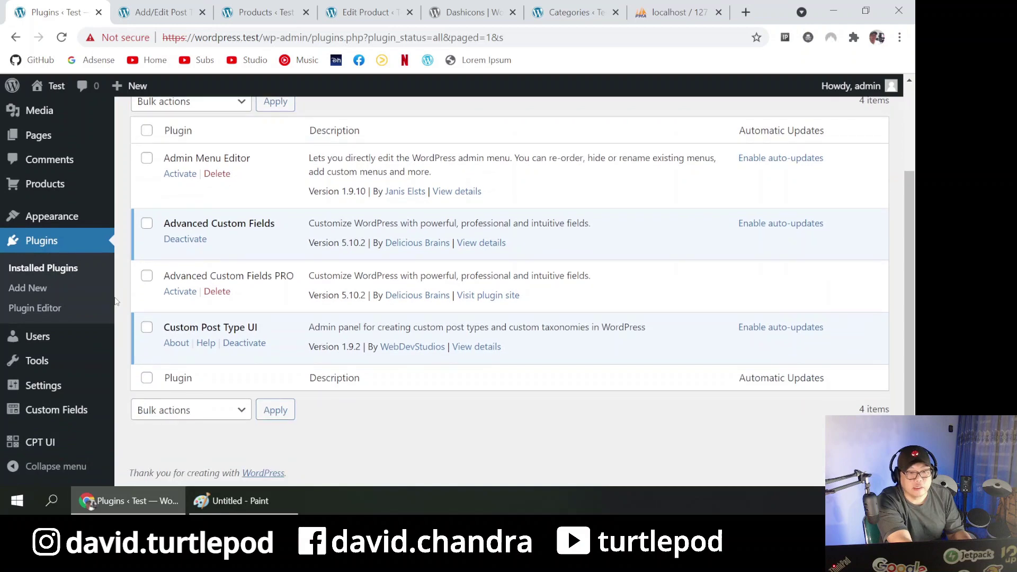
left_click(227, 4)
left_click(323, 5)
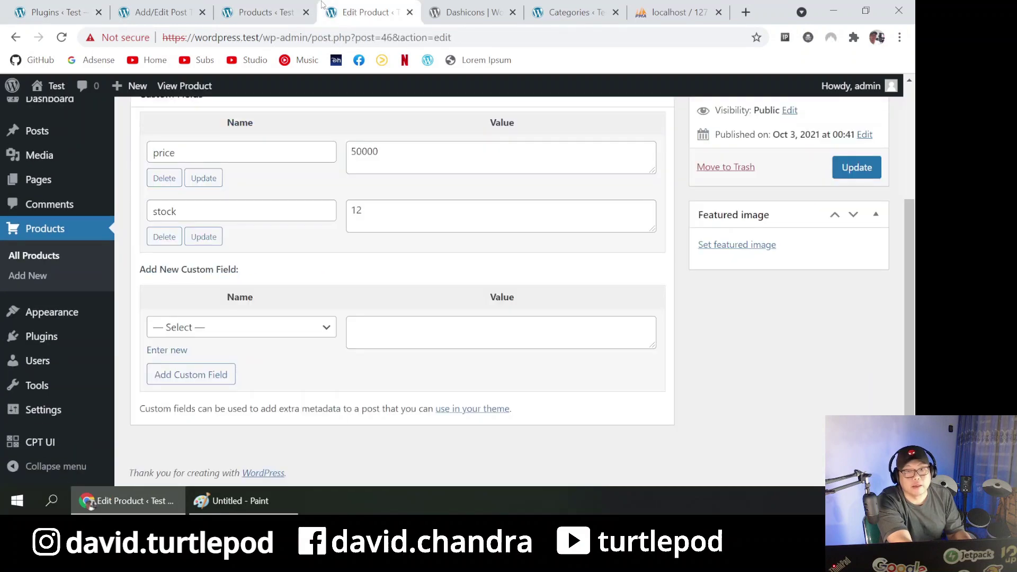
left_click(15, 5)
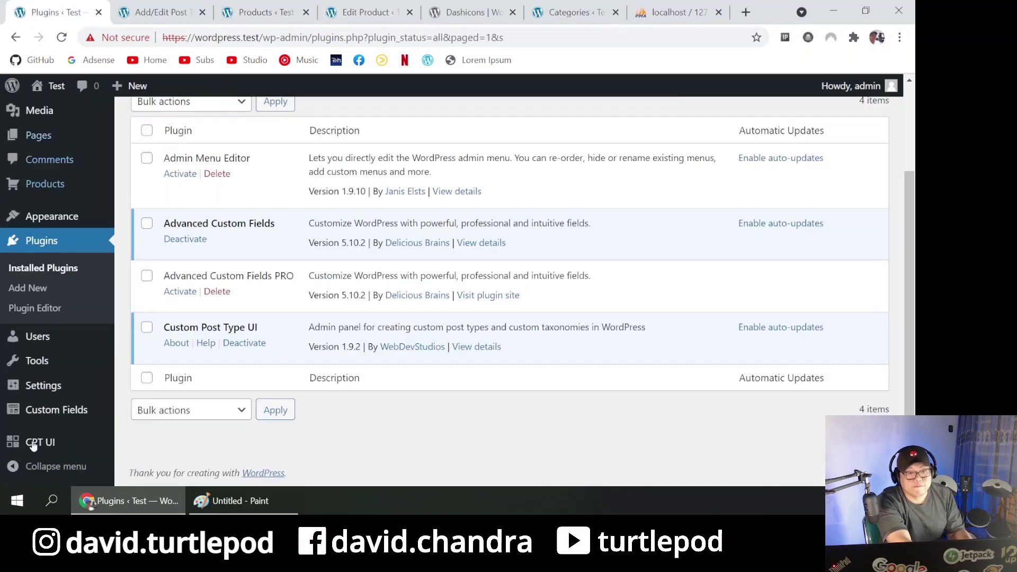
left_click(63, 420)
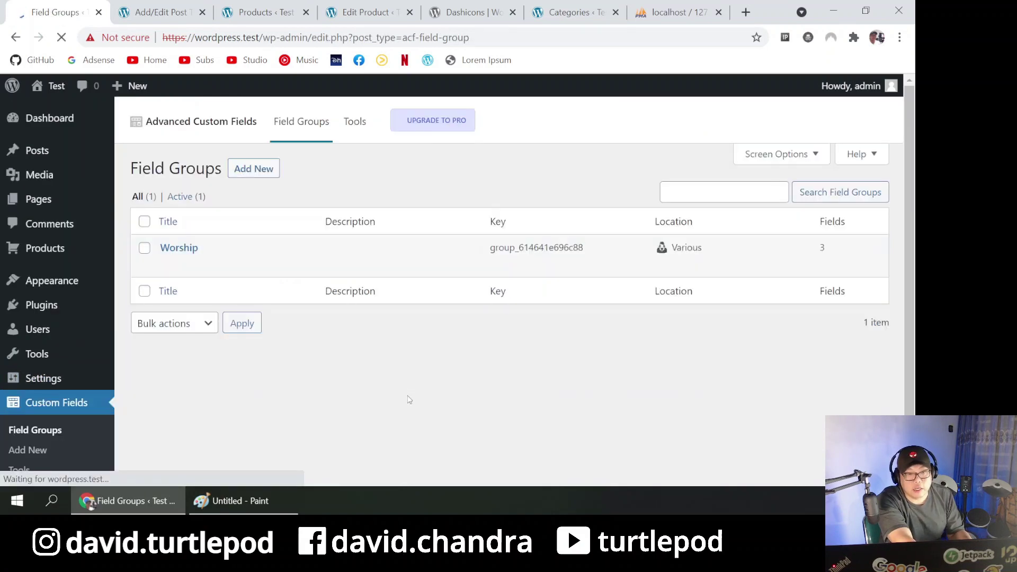
left_click(239, 265)
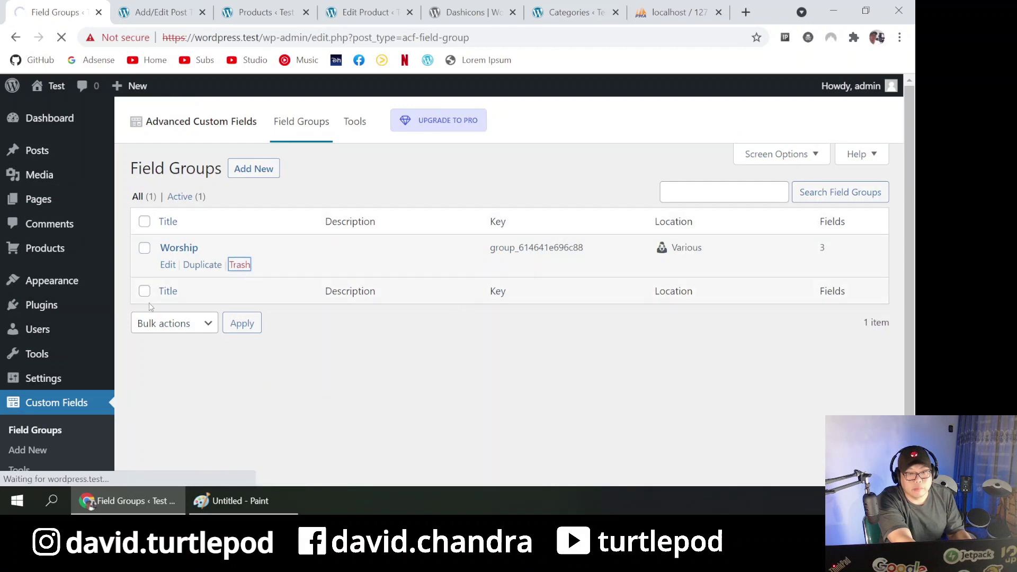
left_click(182, 240)
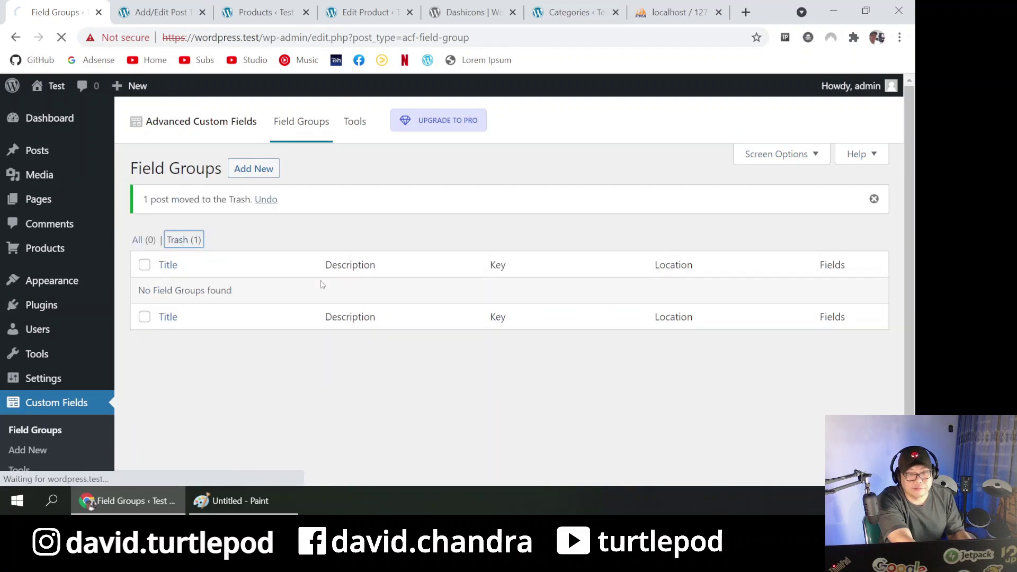
left_click(238, 264)
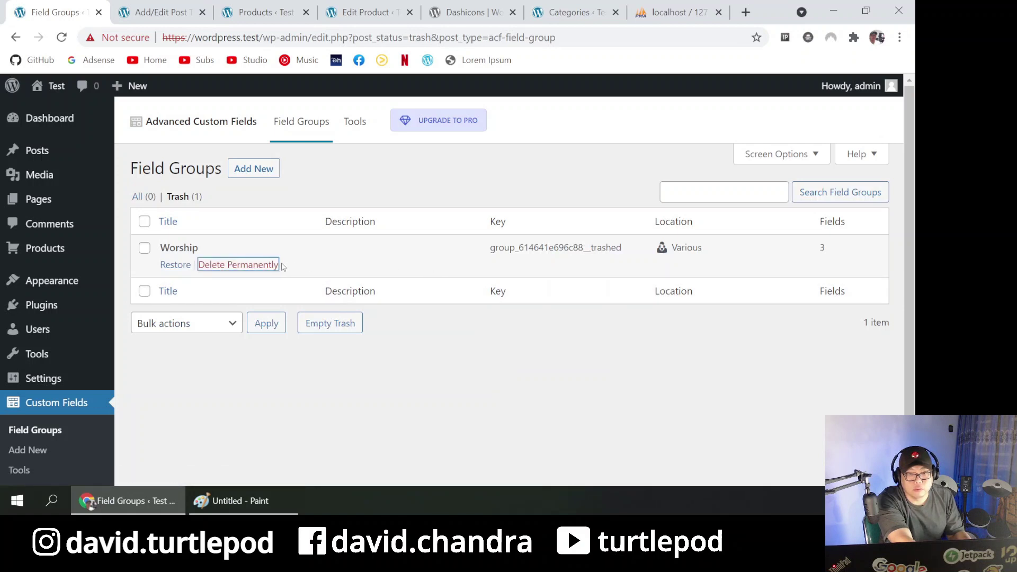
left_click(264, 265)
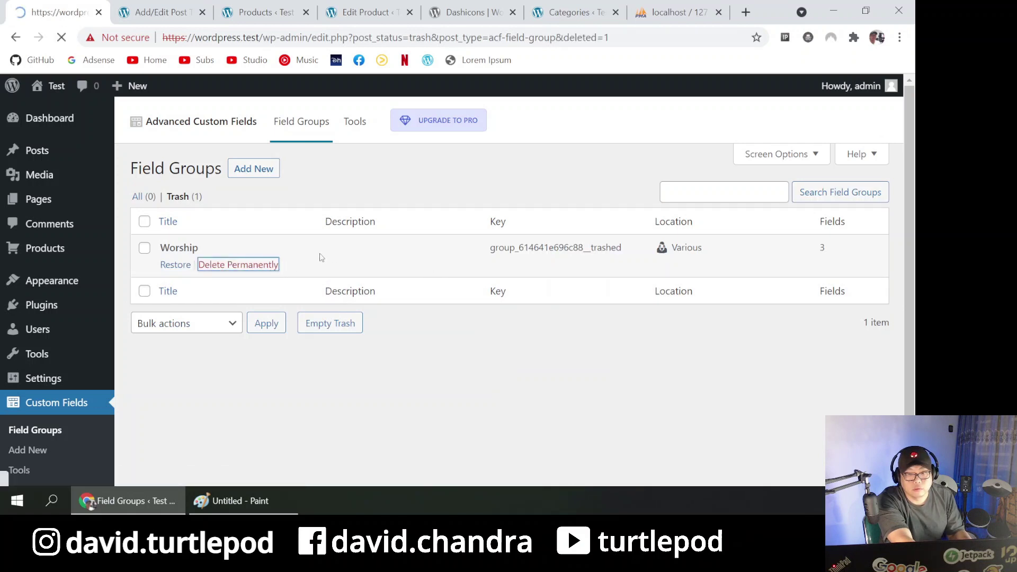
- Start a new Advanced Custom Fields field group titled "Product Data"
left_click(232, 167)
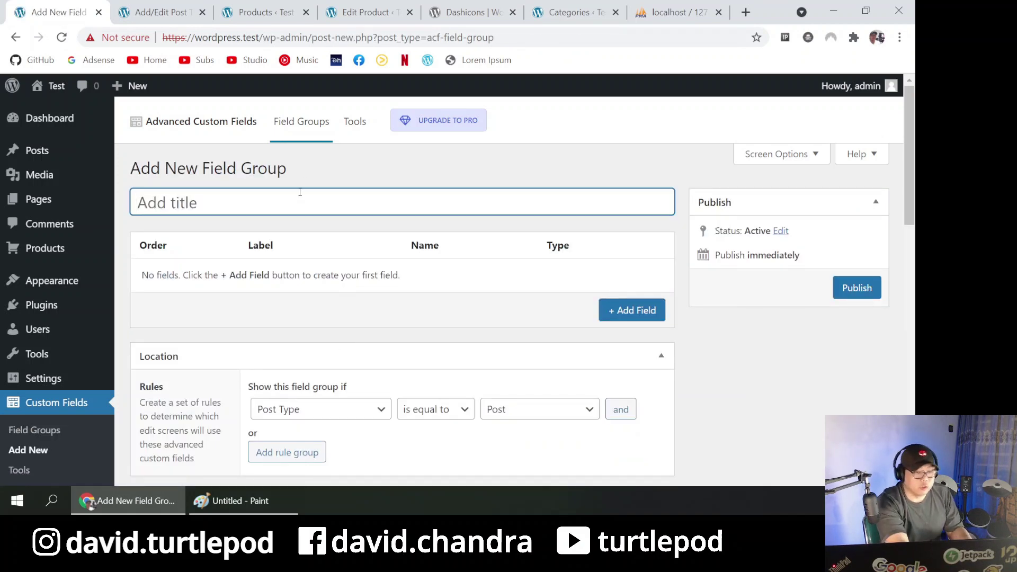
type("Data Prio")
key("BackSpace")
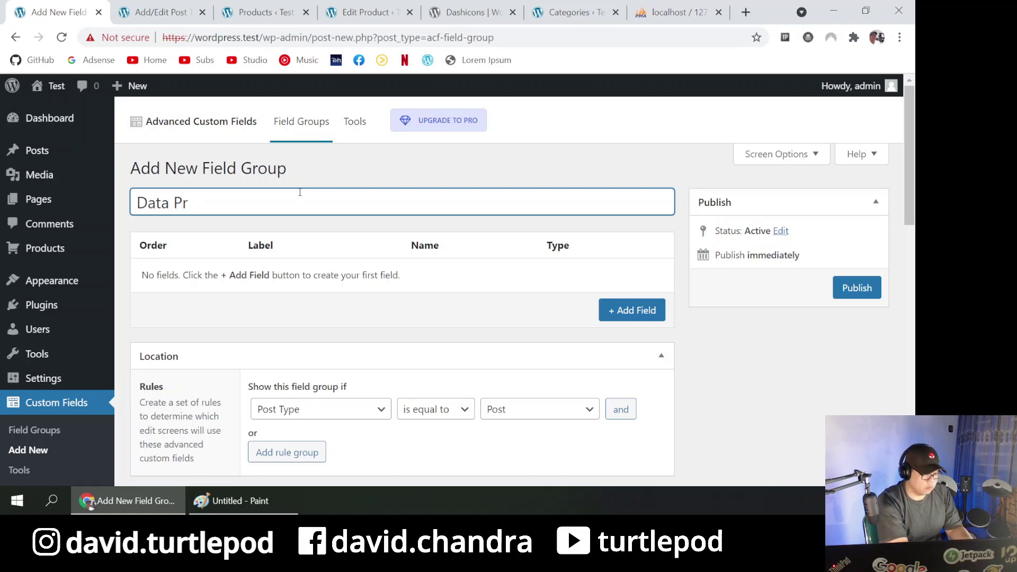
key("ctrl+a")
type("Produ")
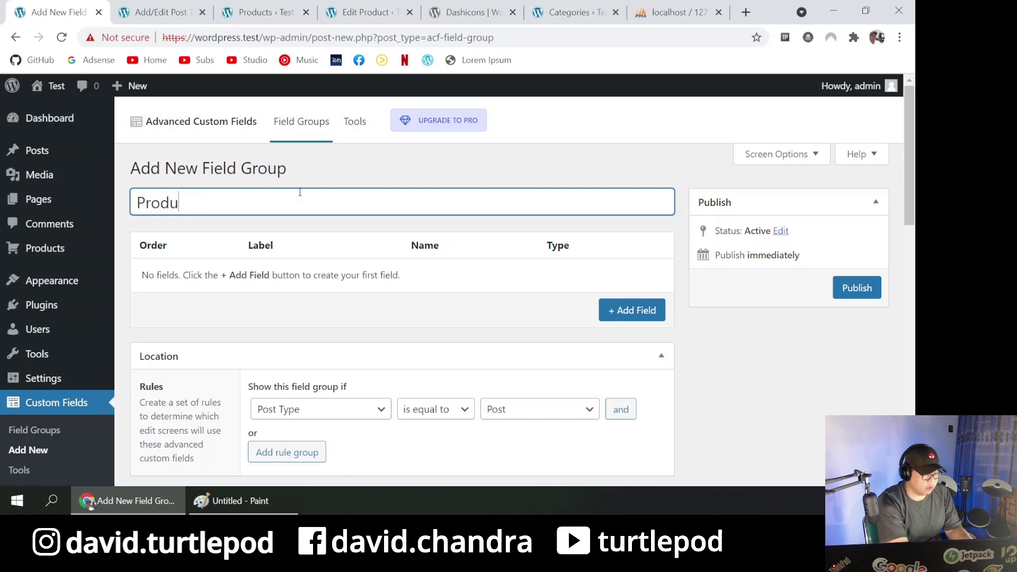
type("ct Data")
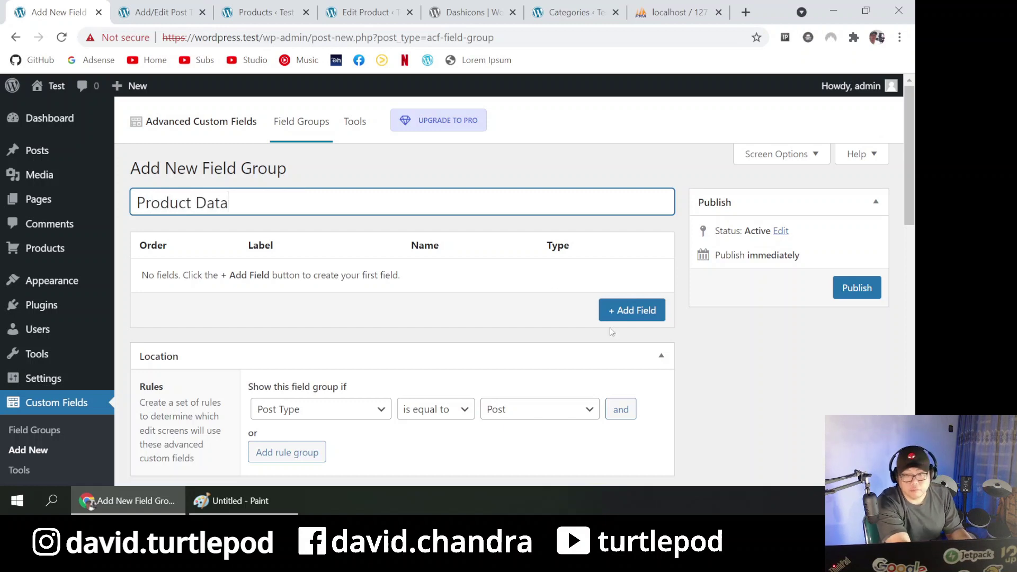
- Add a field labelled "Price" with the field name "price" to the Product Data group
left_click(650, 318)
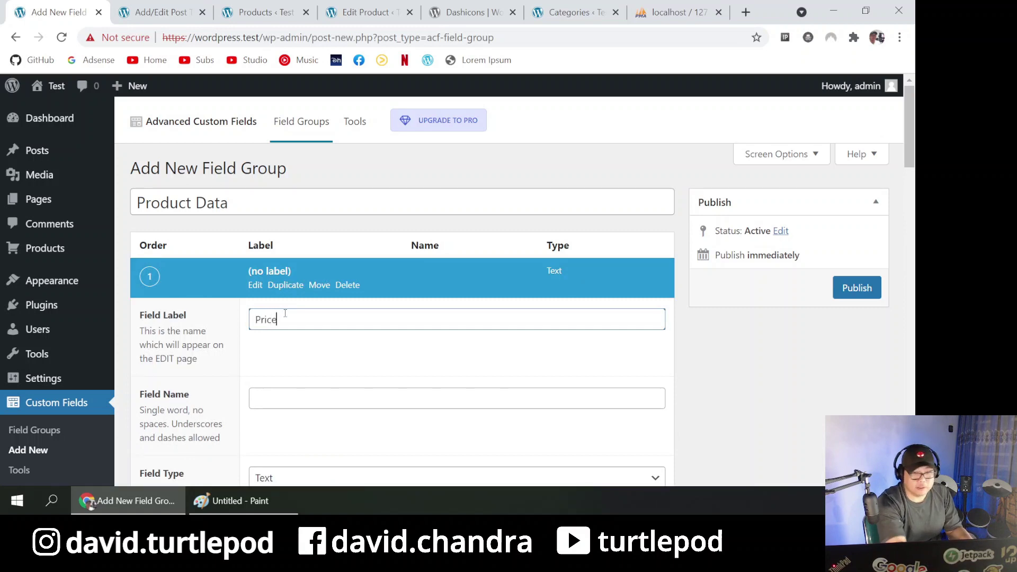
left_click(271, 382)
scroll(389, 417, "down", 6)
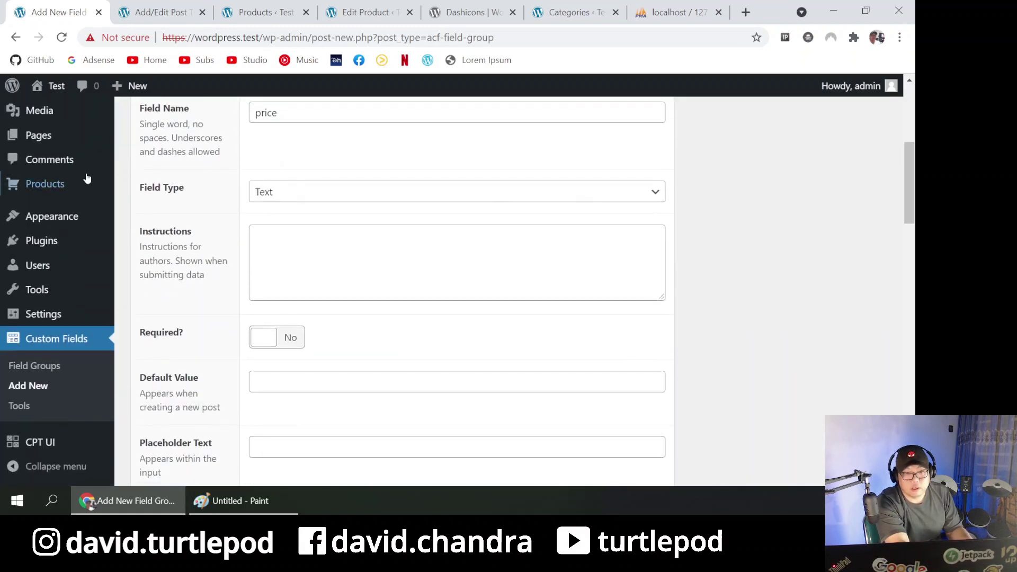
left_click(326, 188)
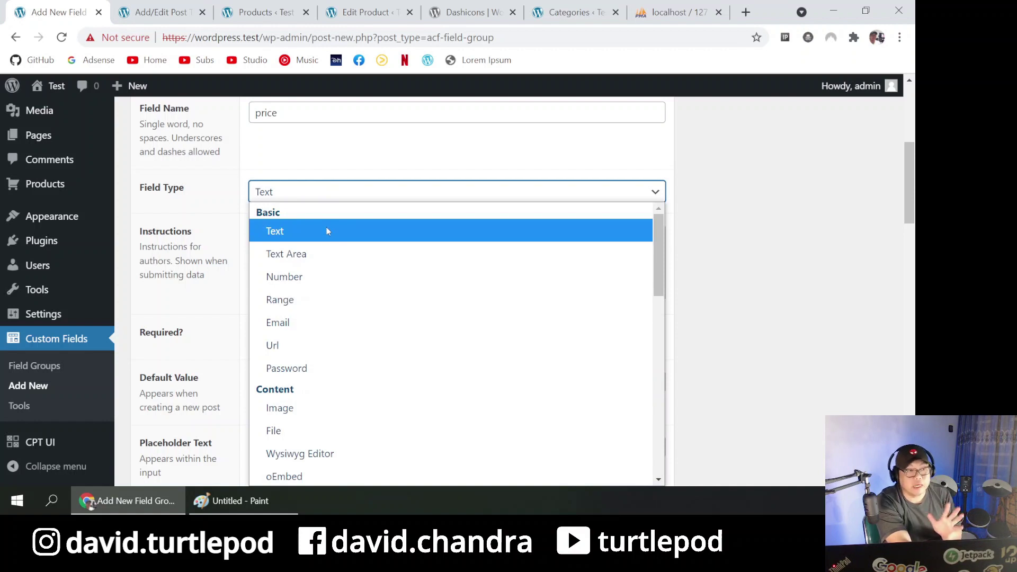
- Examine the free-text price and stock values in Topi Spiderman's default custom fields
left_click(351, 7)
left_click(413, 154)
left_click(422, 216)
left_click(392, 265)
scroll(395, 266, "up", 1)
scroll(395, 266, "up", 1)
left_click(407, 223)
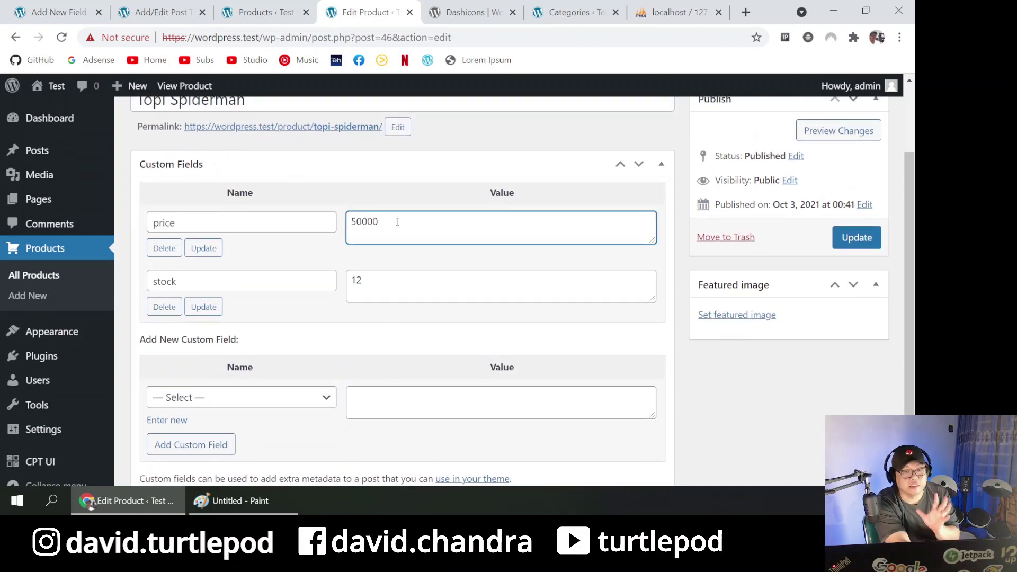
- Look over the Product post type's basic settings and the list of all products
left_click(142, 6)
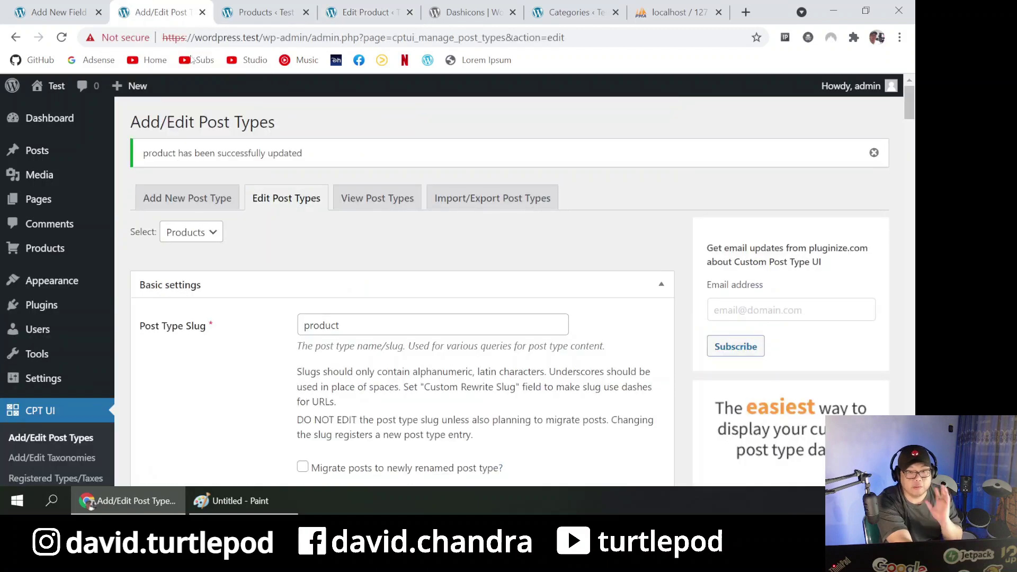
scroll(259, 257, "down", 5)
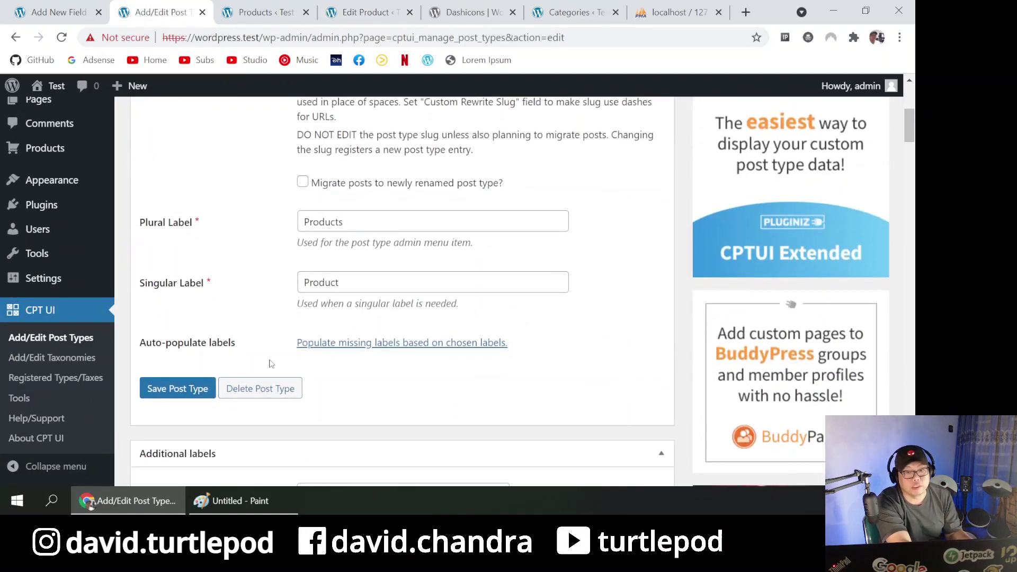
left_click(358, 7)
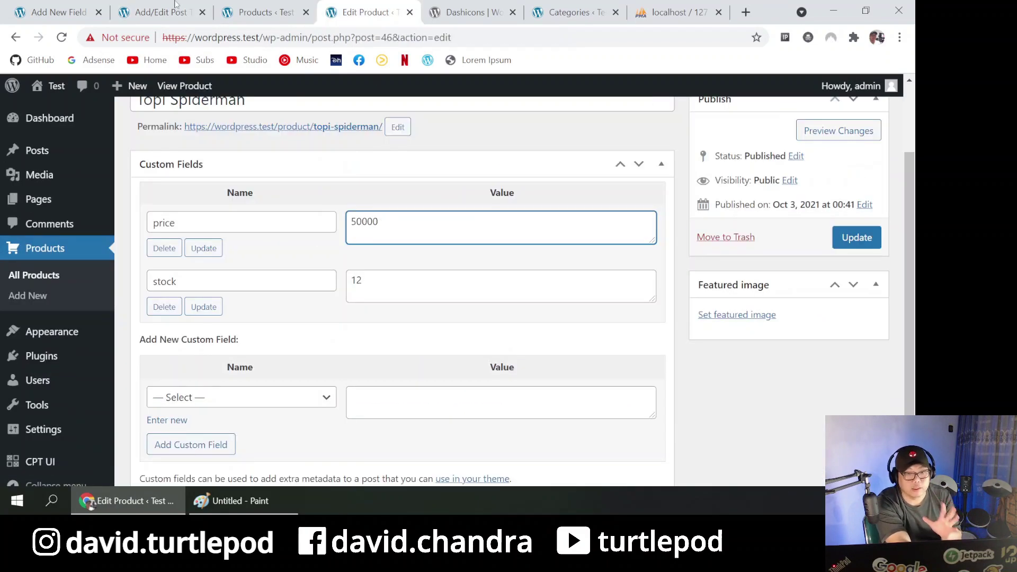
left_click(176, 6)
left_click(279, 6)
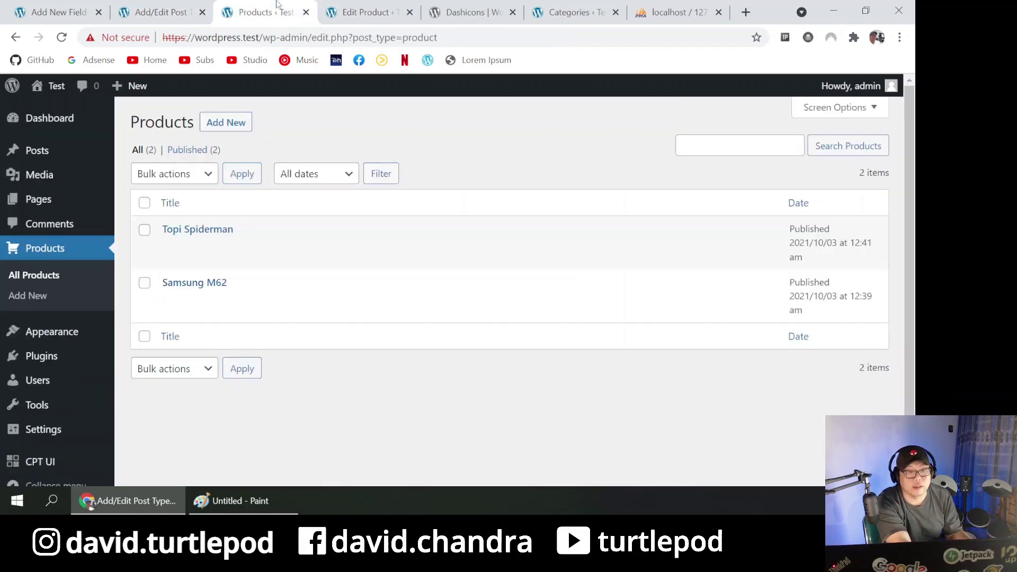
- Set the Price field's type to Number in the new Product Data field group
left_click(37, 5)
scroll(351, 261, "up", 1)
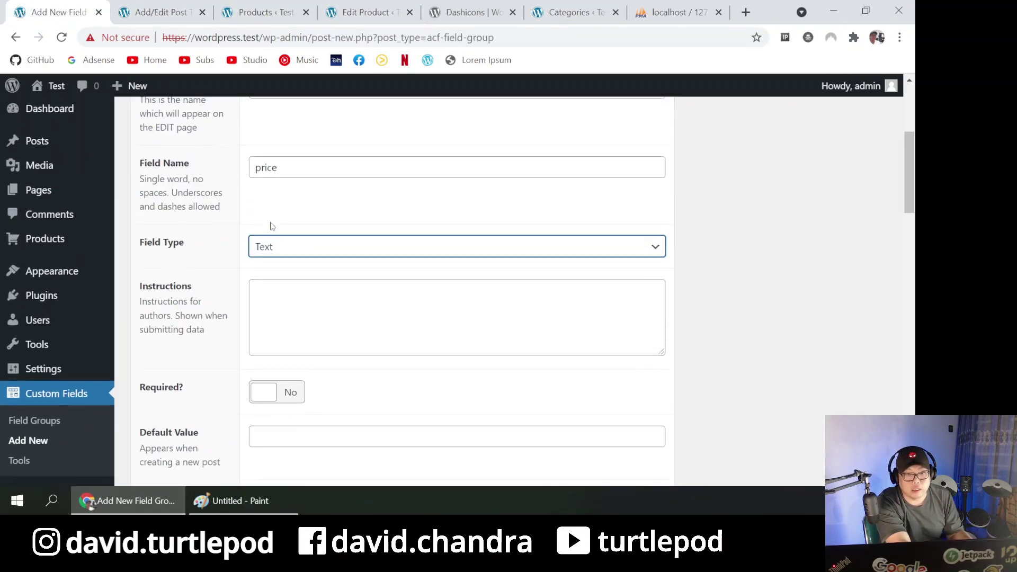
left_click(309, 265)
left_click(310, 269)
left_click(309, 269)
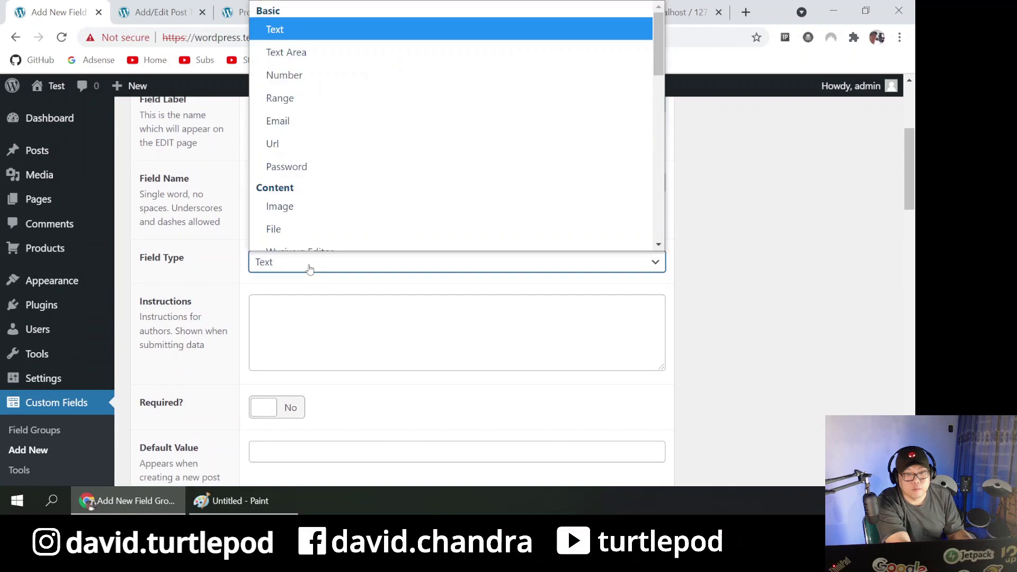
left_click(320, 74)
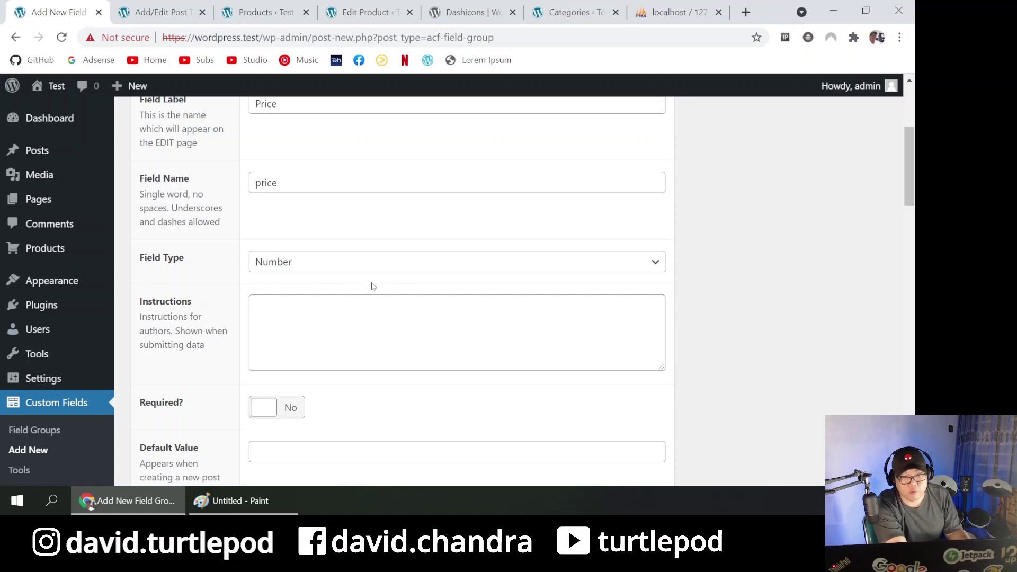
- Examine the Price field's remaining settings, from the Required option through Wrapper Attributes
scroll(340, 348, "down", 4)
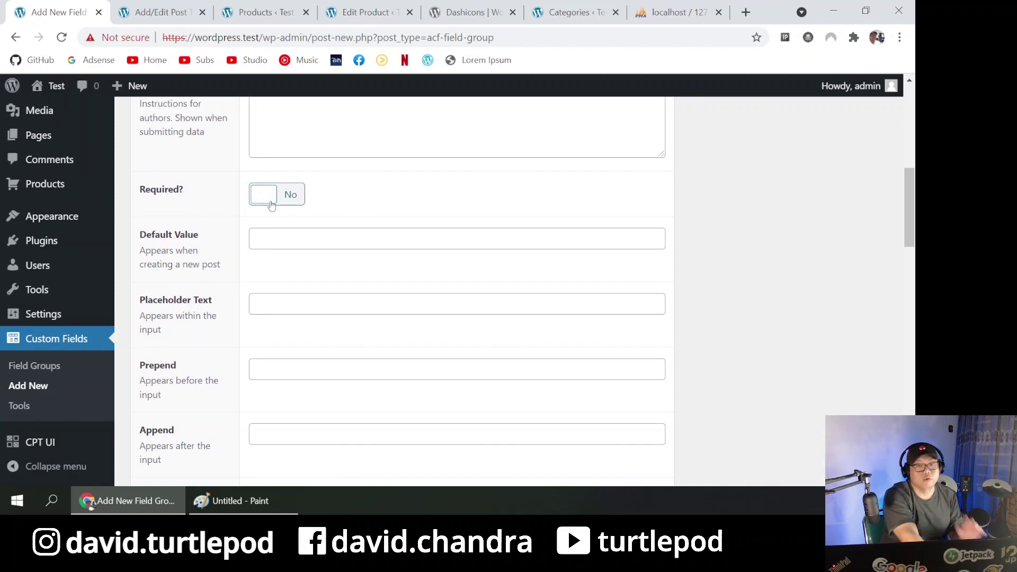
scroll(357, 177, "down", 2)
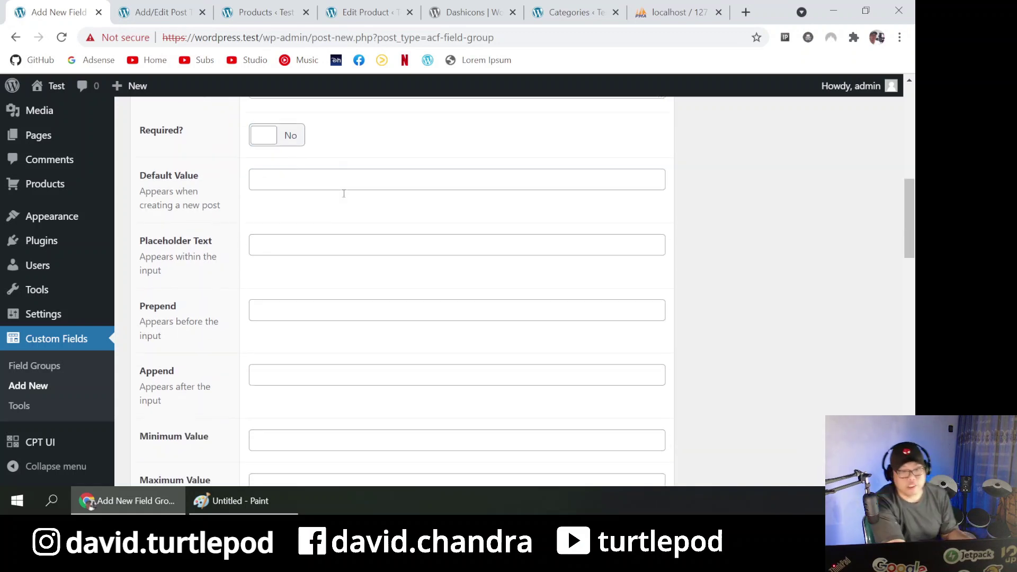
scroll(325, 373, "down", 5)
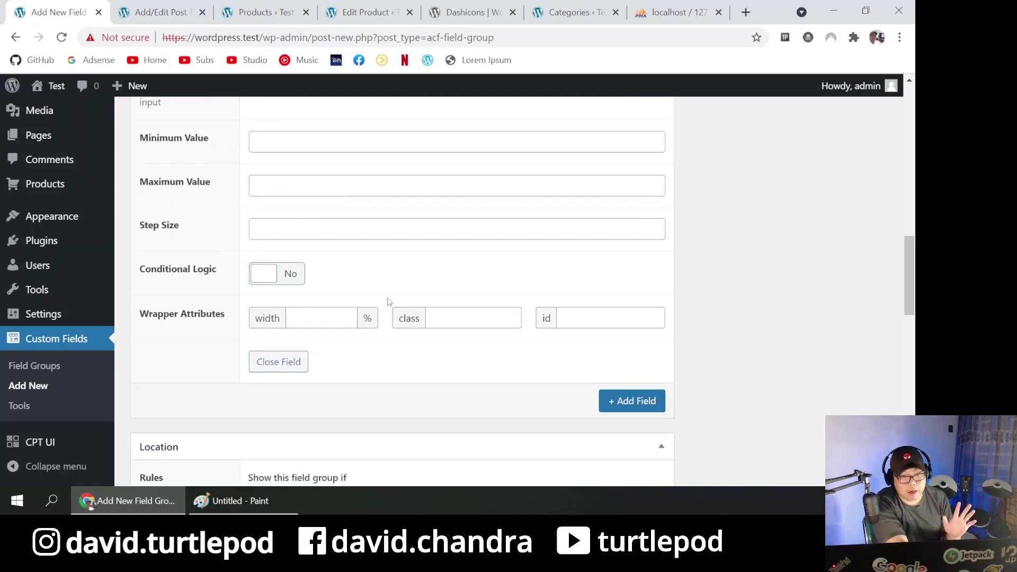
scroll(385, 300, "up", 3)
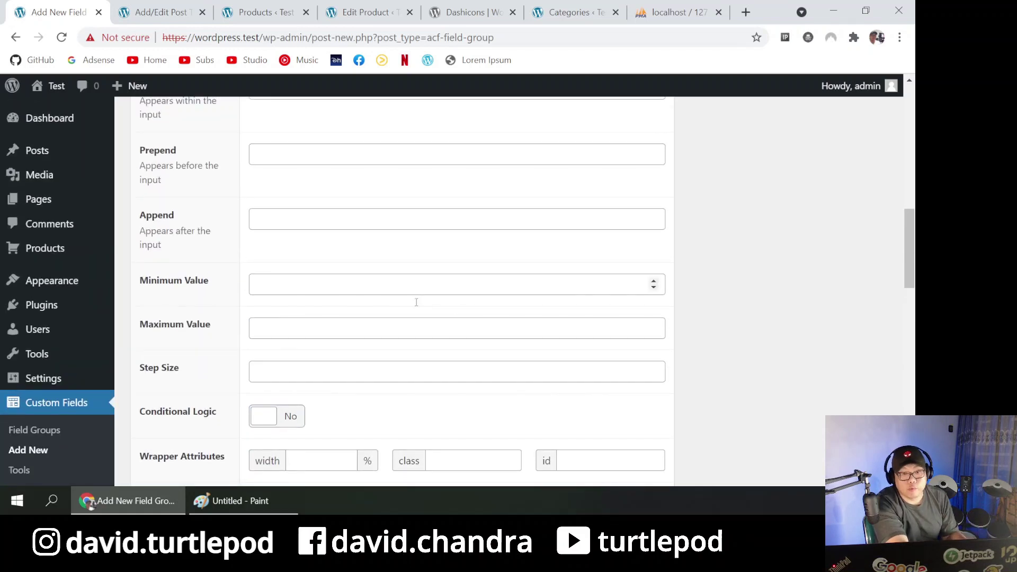
scroll(535, 401, "down", 8)
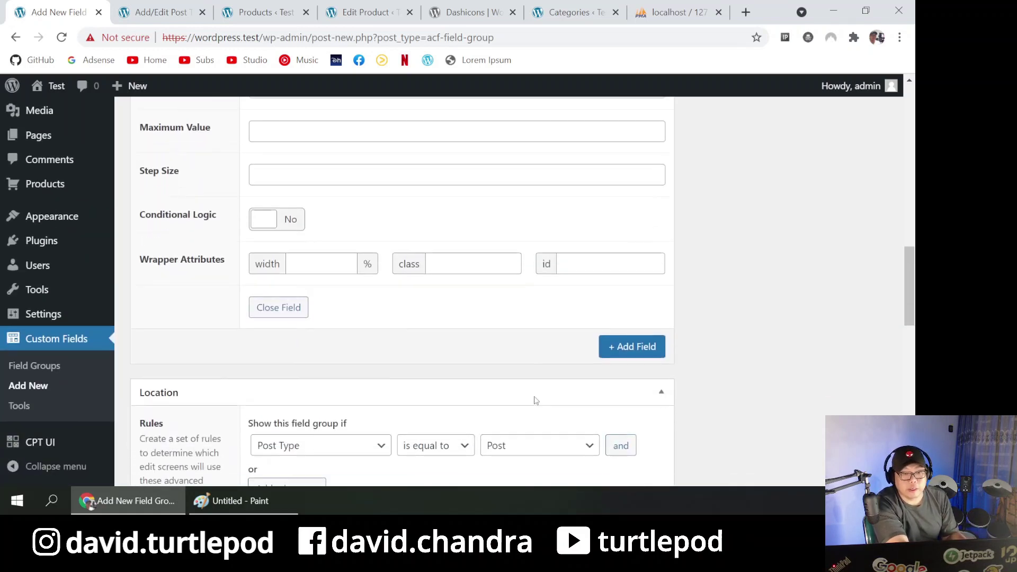
scroll(535, 401, "up", 6)
right_click(535, 401)
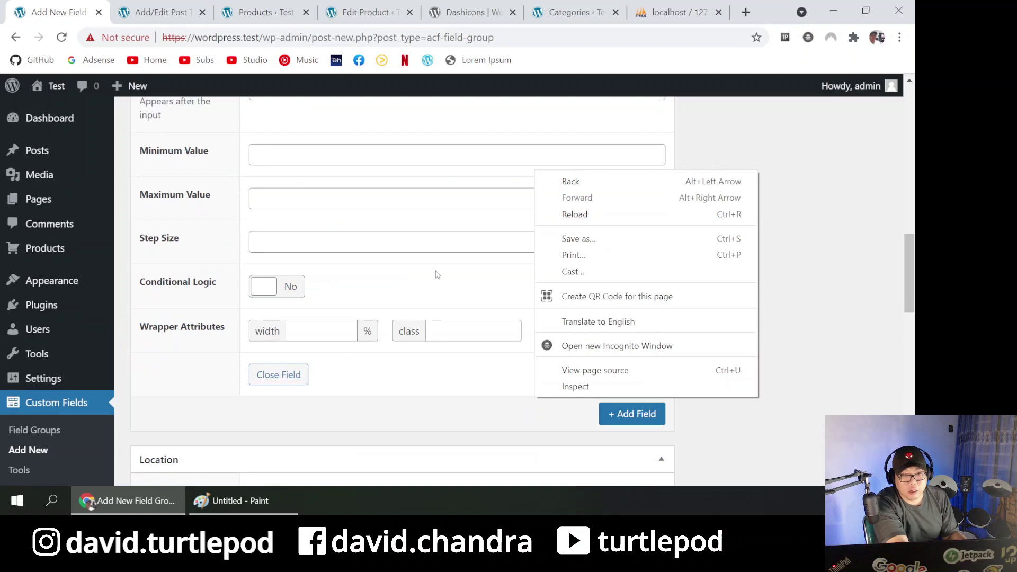
scroll(437, 274, "up", 6)
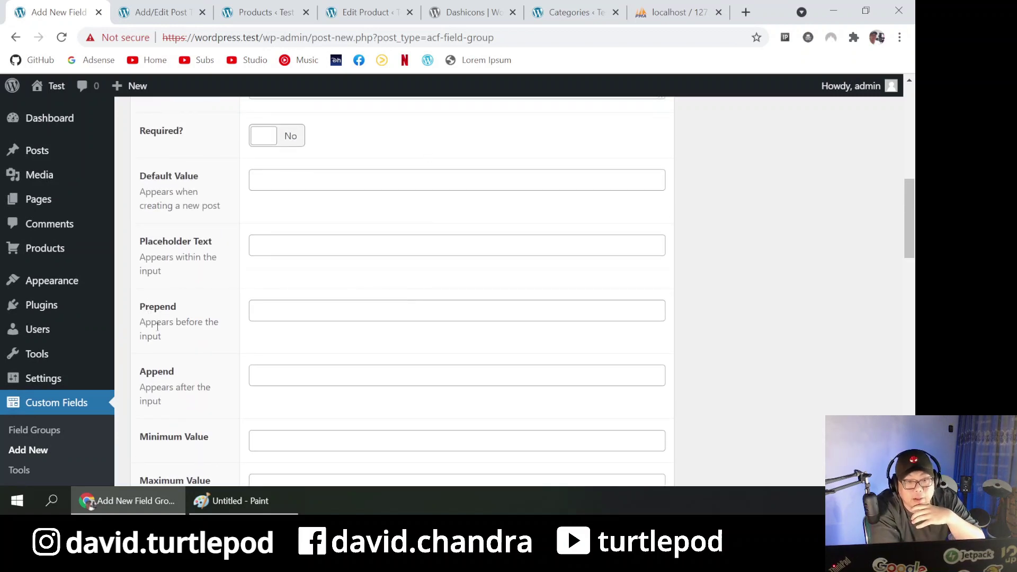
- Set the Price field's prepend text to "Rp."
left_click(292, 315)
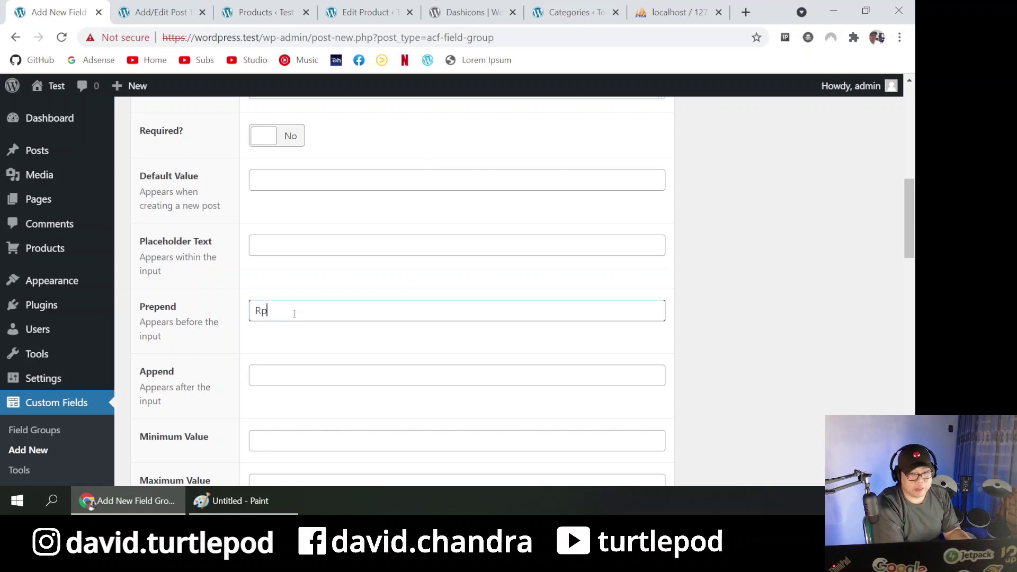
left_click(330, 337)
left_click(323, 310)
left_click(323, 333)
scroll(324, 335, "down", 5)
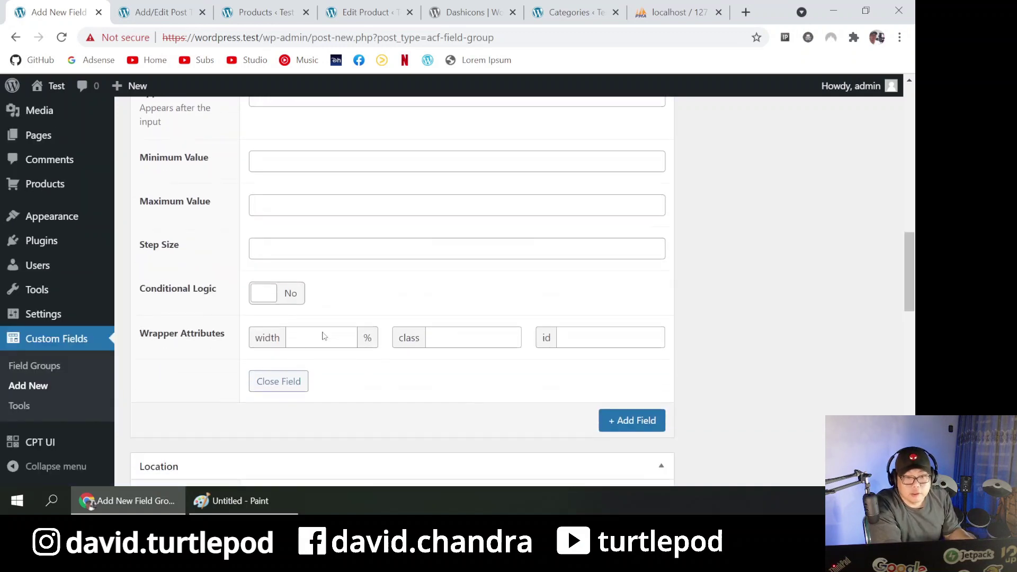
- Set the location rule so the field group shows when Post Type is equal to Product
scroll(325, 336, "down", 4)
left_click(305, 301)
left_click(347, 299)
left_click(507, 302)
left_click(526, 365)
scroll(472, 417, "down", 4)
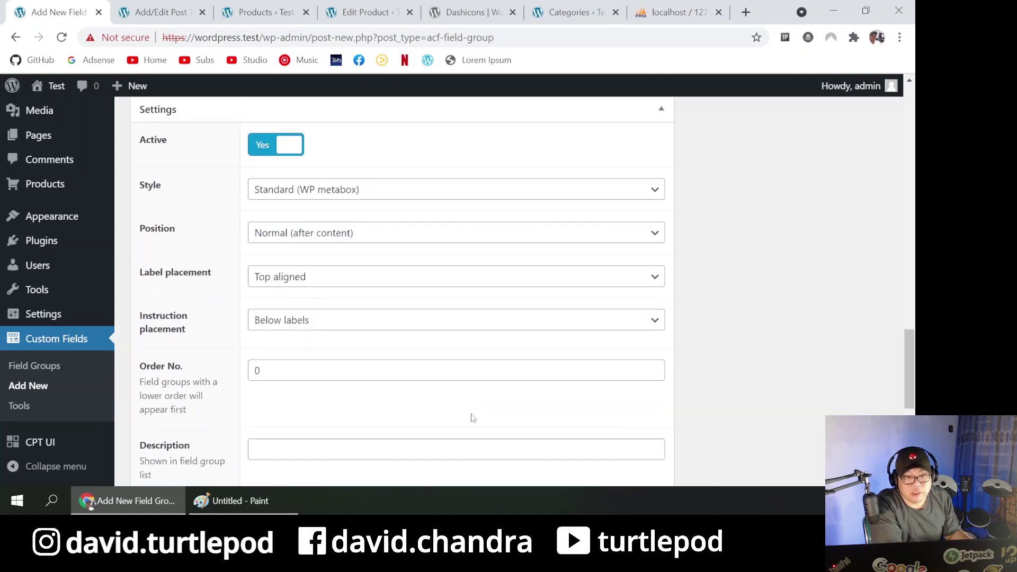
- Collapse the Price field's settings and check the existing custom fields on the Topi Spiderman product's edit page
scroll(472, 418, "up", 20)
scroll(472, 419, "up", 2)
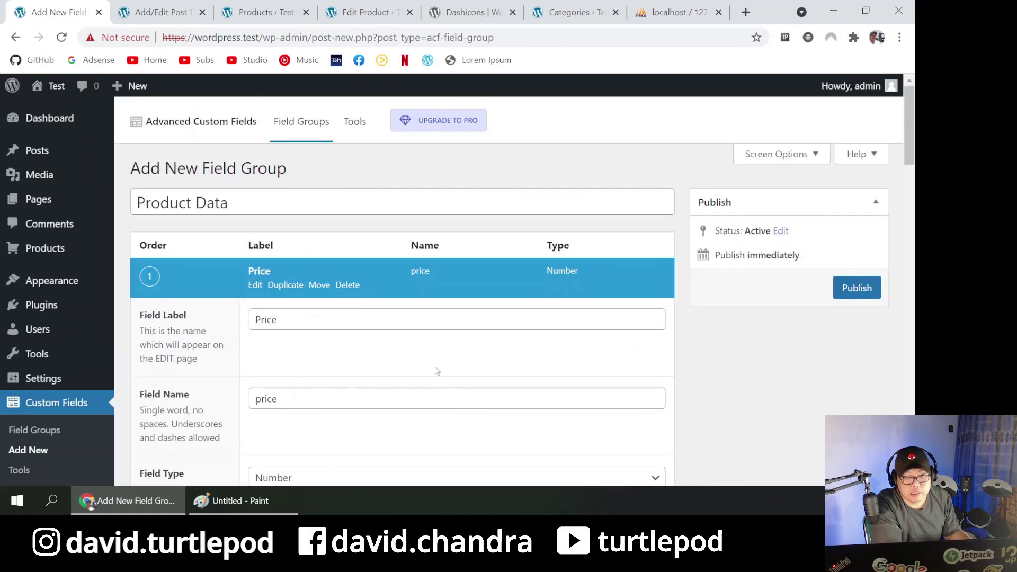
left_click(265, 276)
left_click(331, 7)
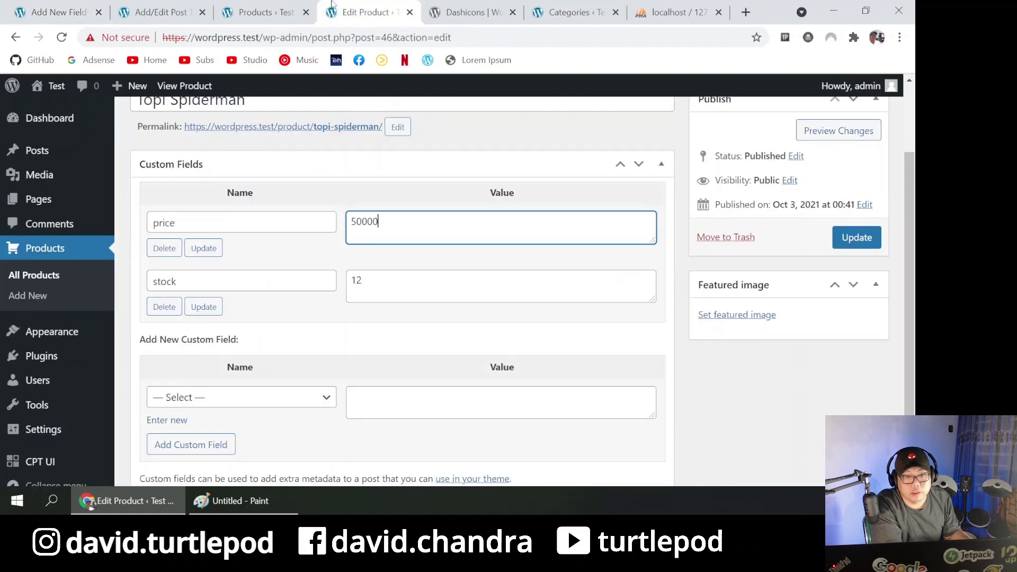
left_click(170, 7)
left_click(49, 7)
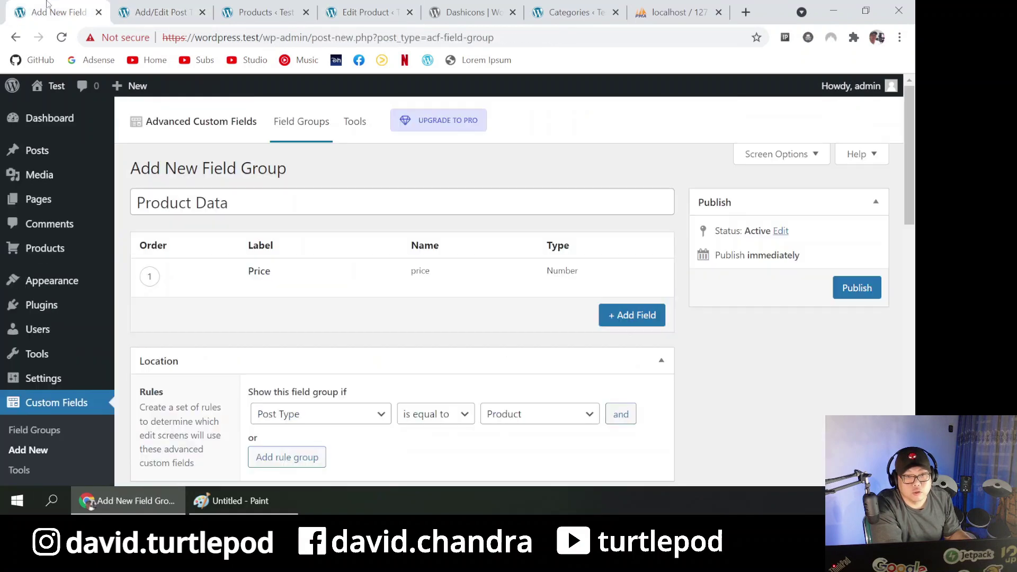
- Add a second field to the Product Data group with the label Stock and the name stock
left_click(659, 320)
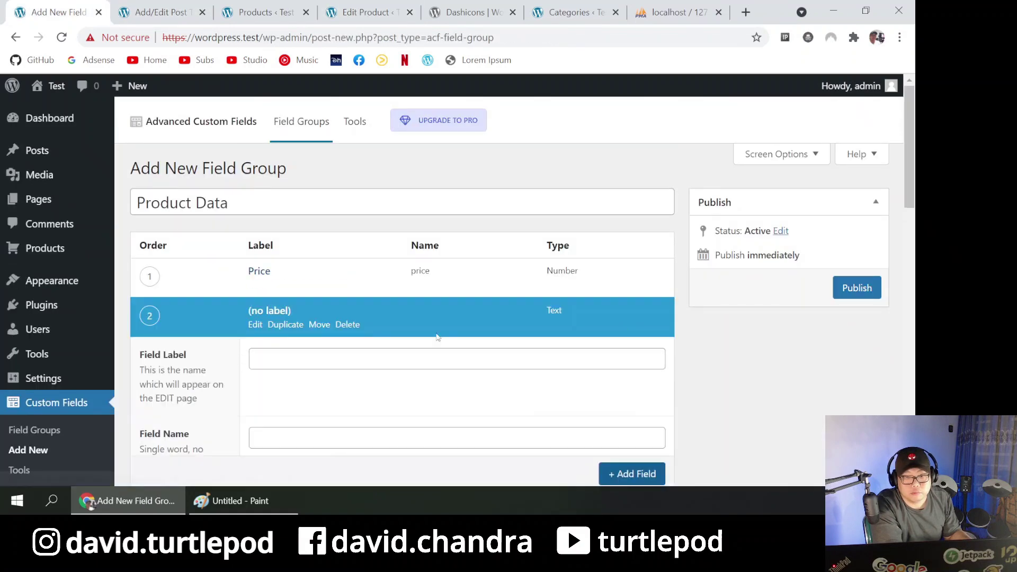
type("Stock")
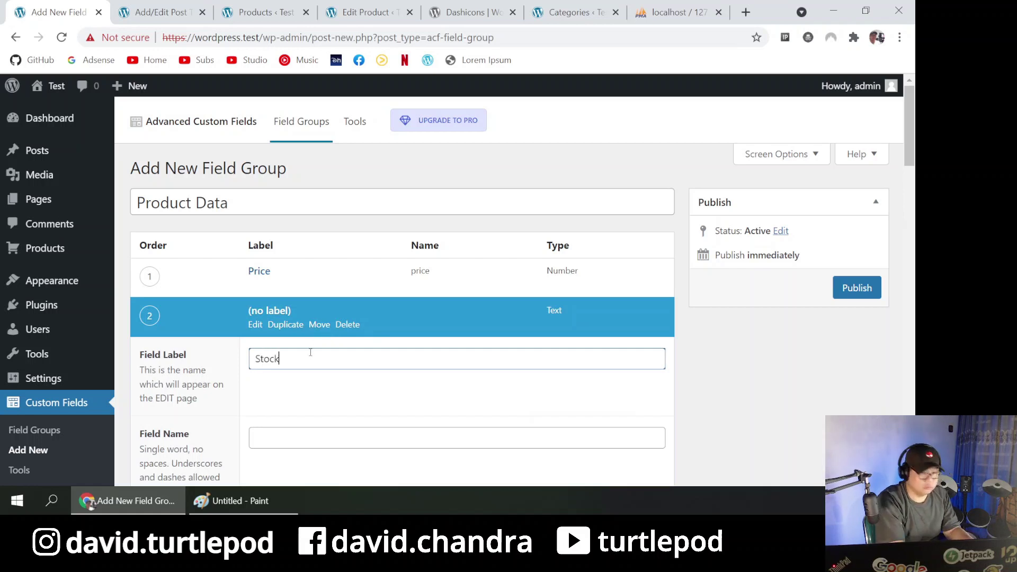
left_click(299, 413)
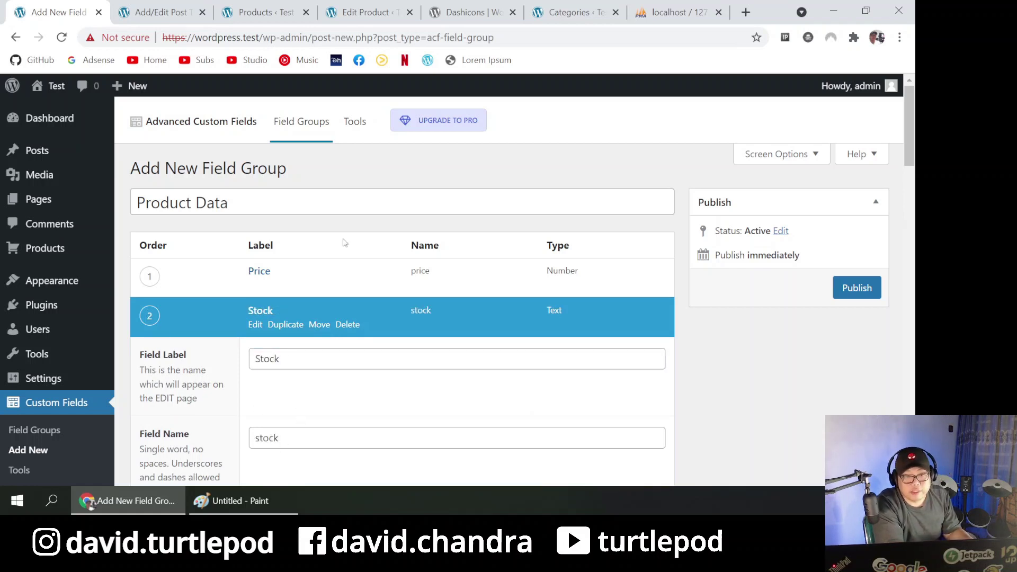
- Compare the Stock field's name with the custom field name used on the Topi Spiderman product
left_click(366, 13)
left_click(181, 277)
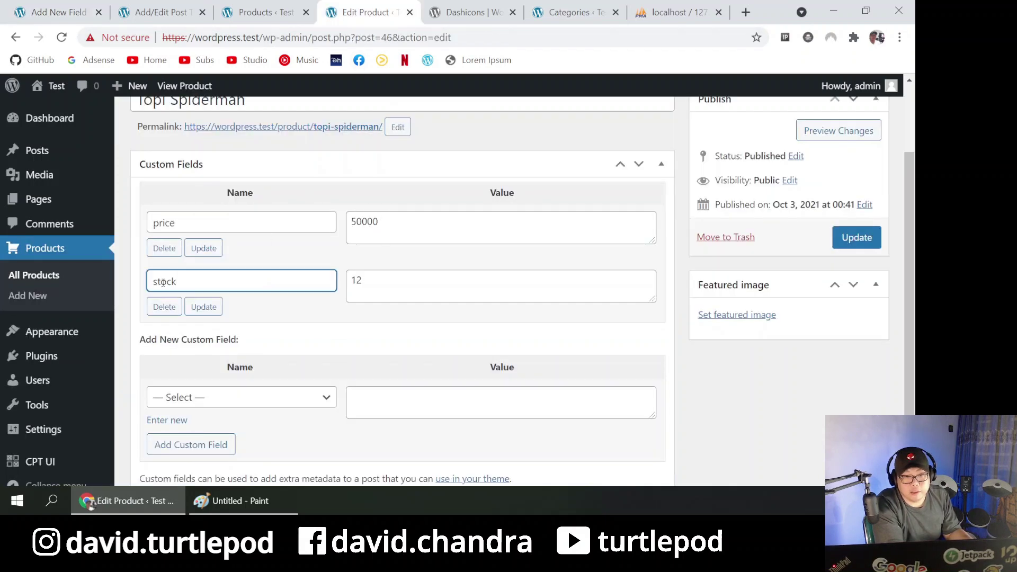
left_click(200, 6)
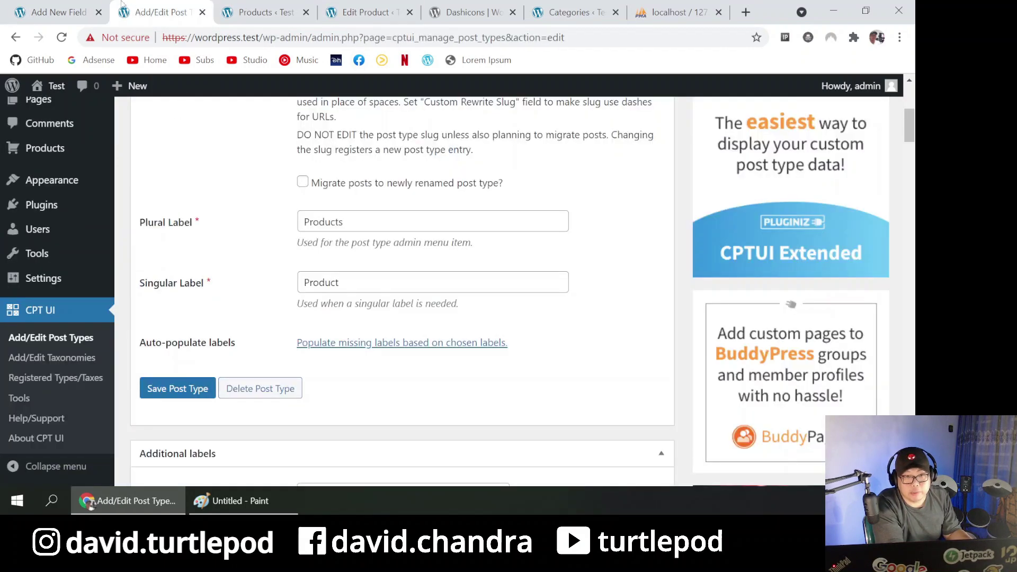
left_click(79, 8)
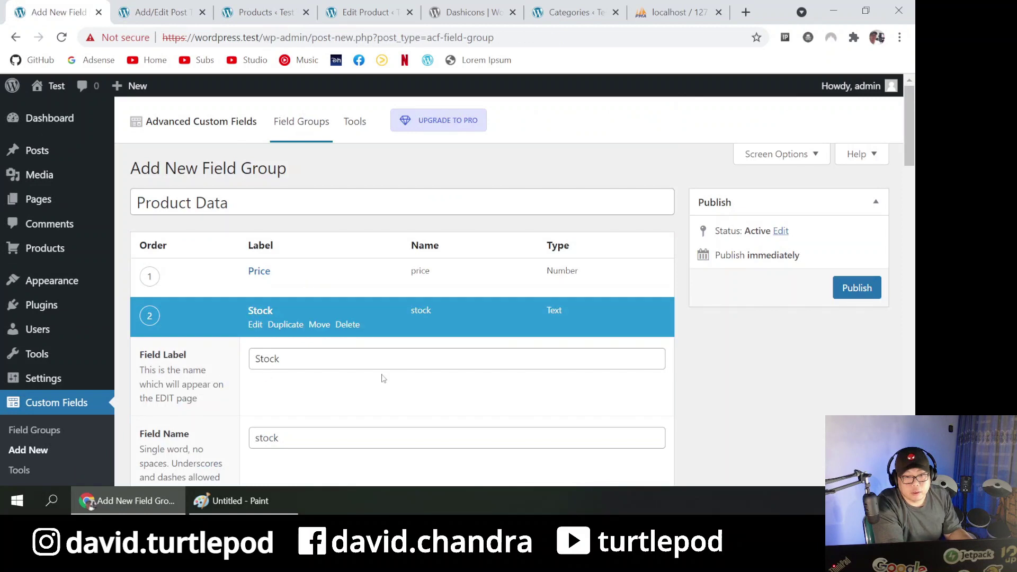
double_click(291, 438)
left_click(367, 12)
key("ctrl+1")
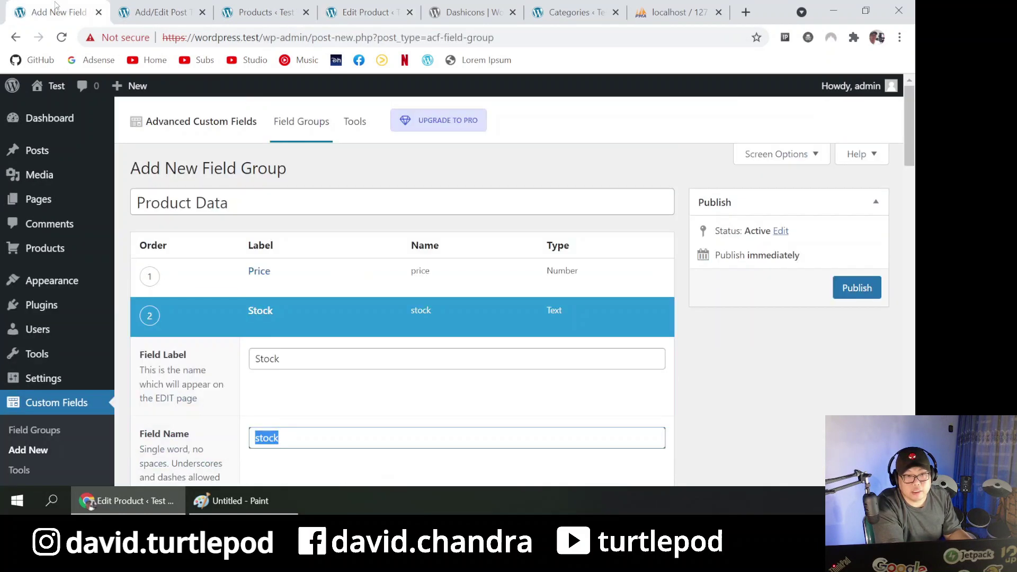
- Set the Stock field's type to Number
scroll(292, 324, "down", 5)
scroll(267, 228, "down", 1)
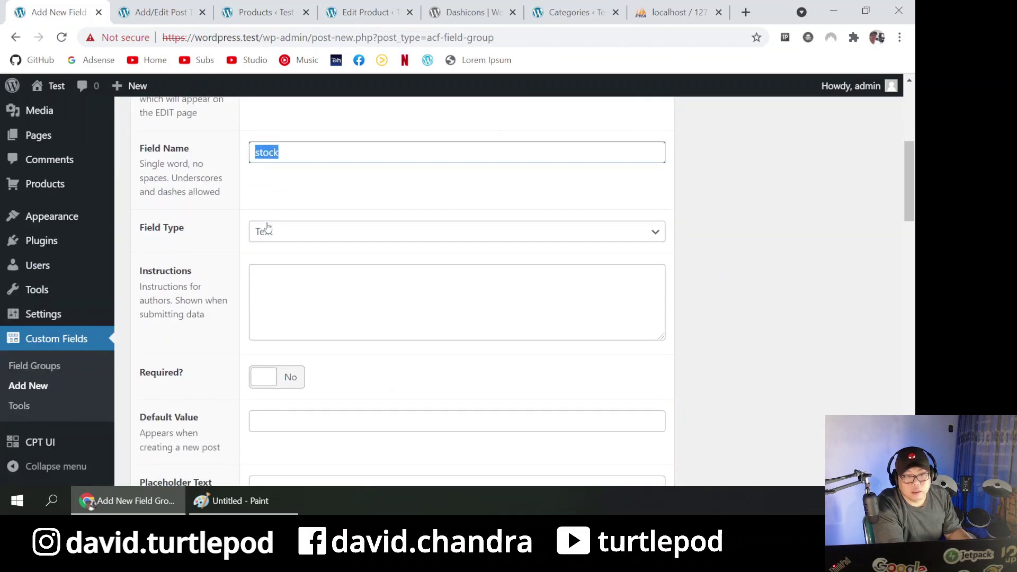
left_click(328, 231)
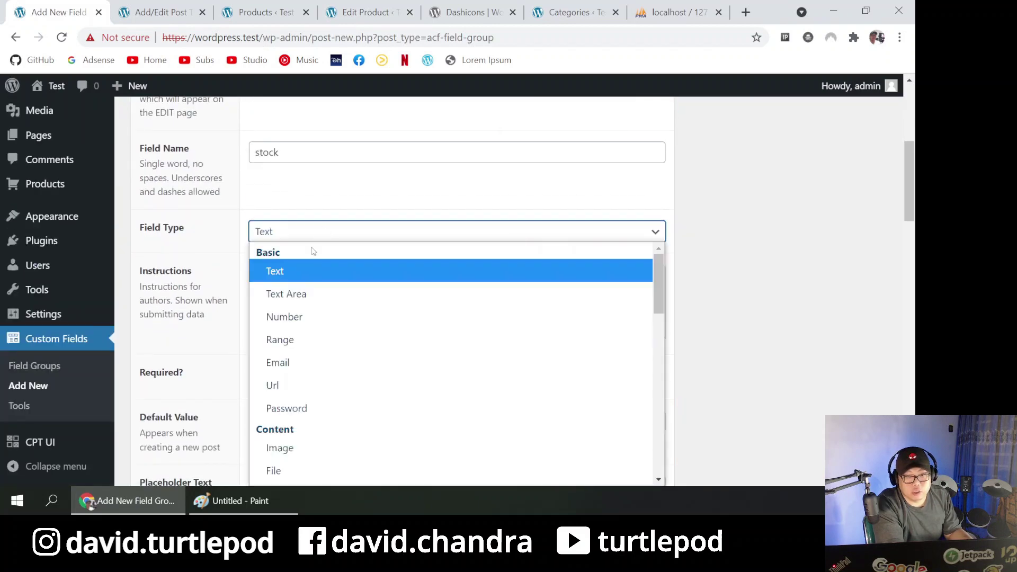
left_click(320, 325)
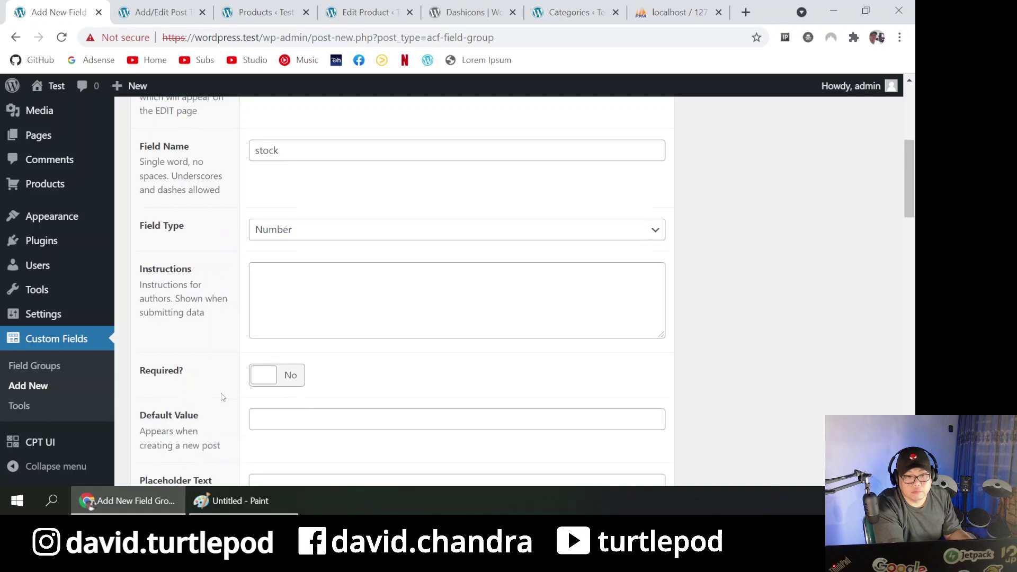
- Review the Stock field's remaining options and the field group's display and hide-on-screen settings
scroll(222, 398, "down", 6)
scroll(223, 397, "up", 6)
scroll(222, 398, "down", 6)
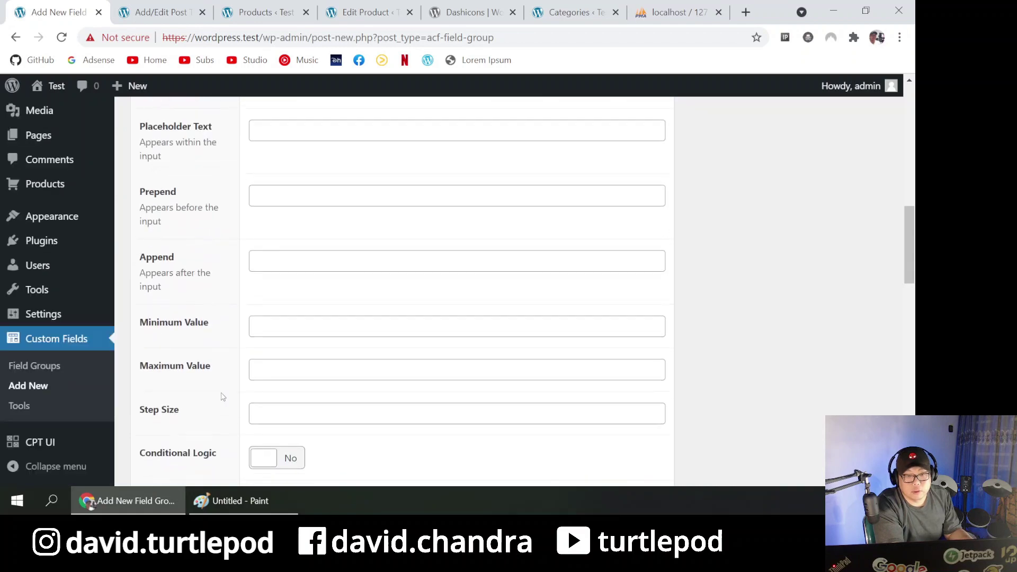
scroll(222, 398, "down", 10)
scroll(317, 411, "down", 6)
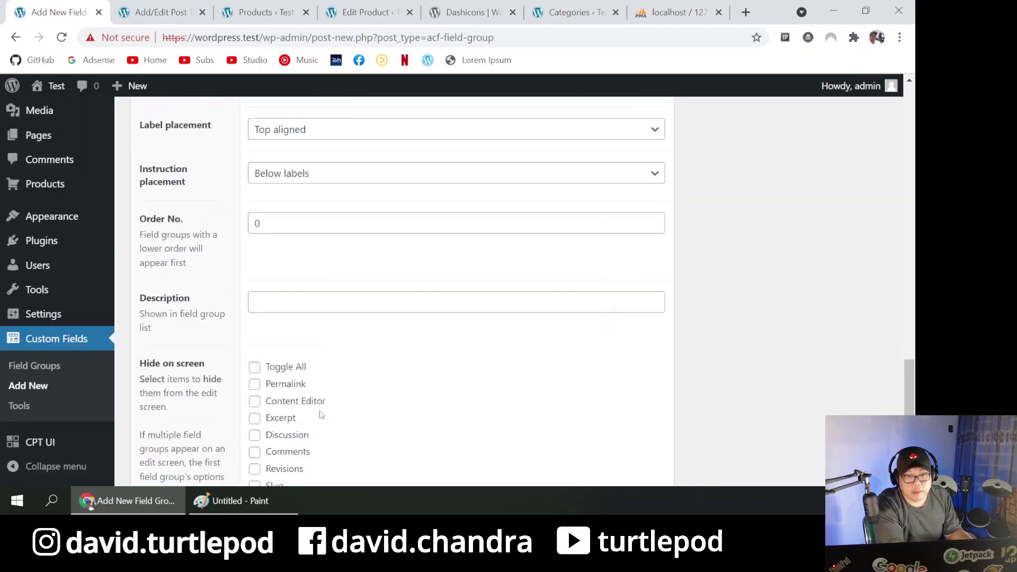
scroll(320, 415, "down", 4)
scroll(320, 414, "up", 12)
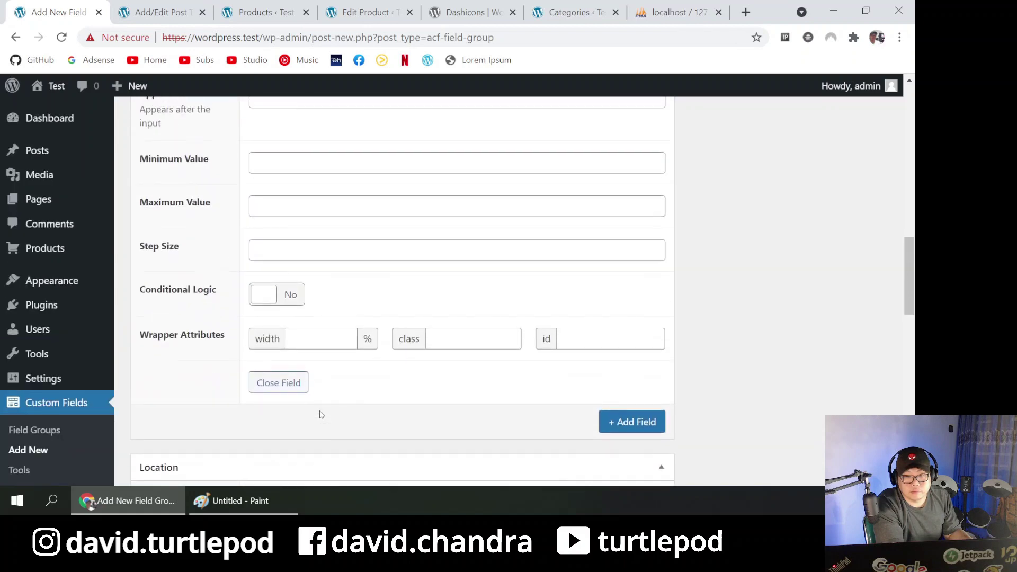
scroll(320, 415, "down", 9)
scroll(320, 415, "up", 20)
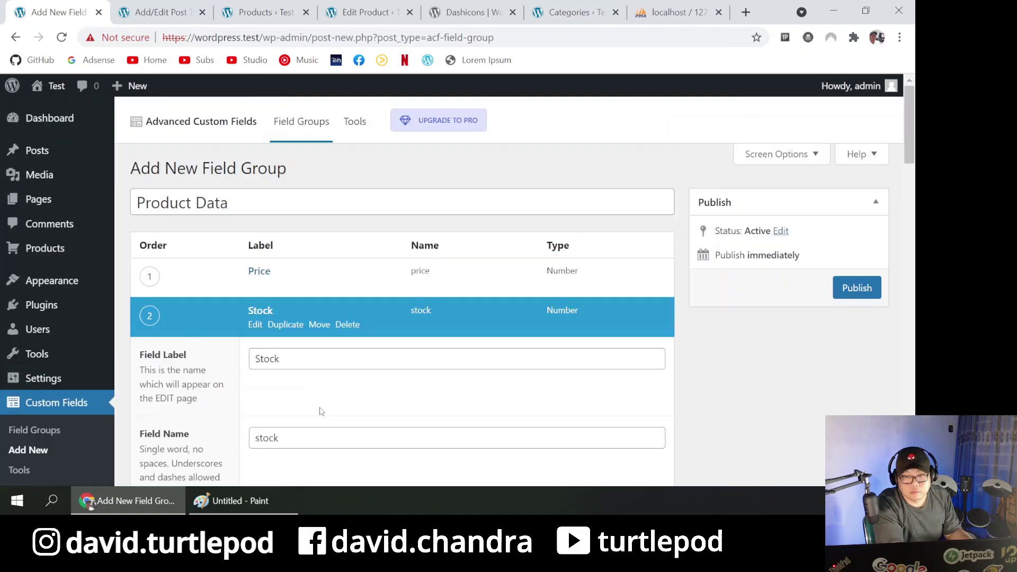
- Publish the Product Data field group and reload the Topi Spiderman product's edit page
left_click(854, 288)
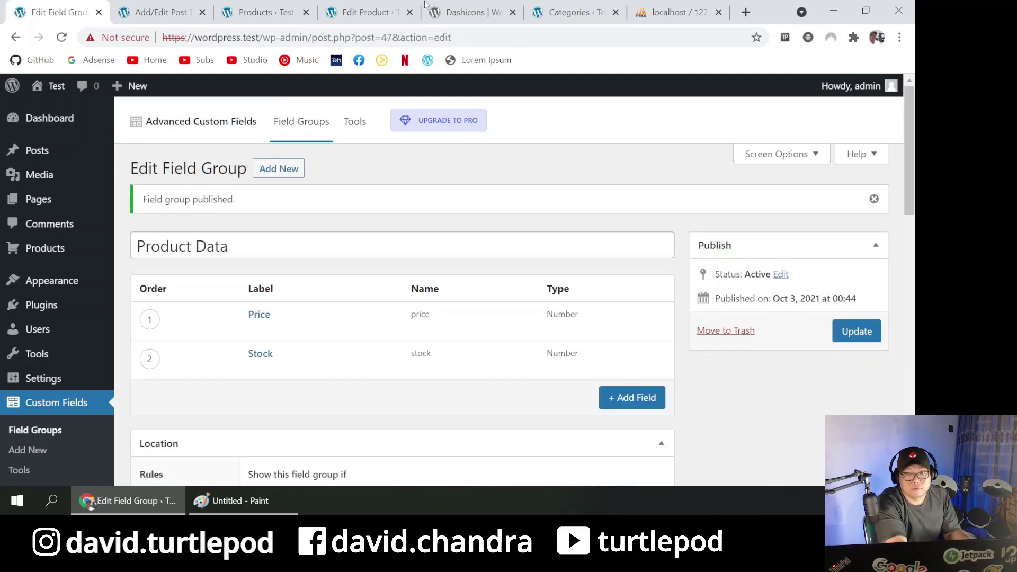
left_click(381, 12)
scroll(339, 193, "up", 2)
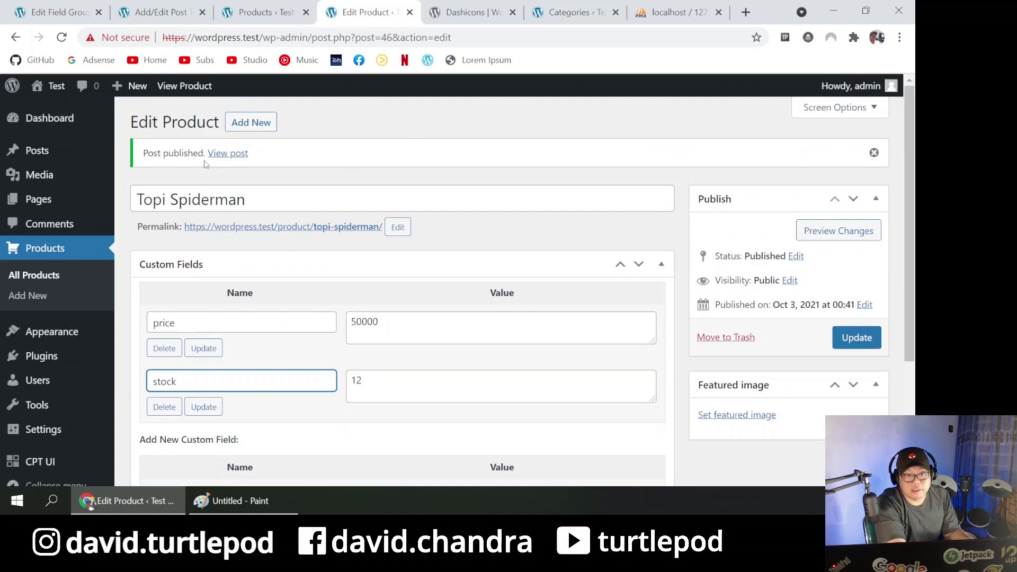
left_click(55, 38)
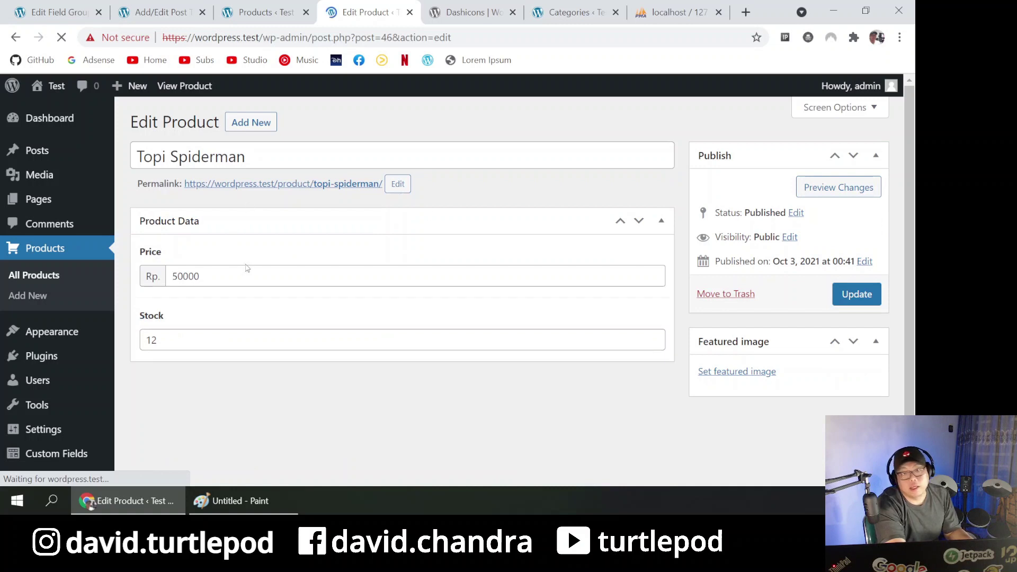
- Check the product page's screen elements and the Product Data group's hide-on-screen settings
left_click(854, 106)
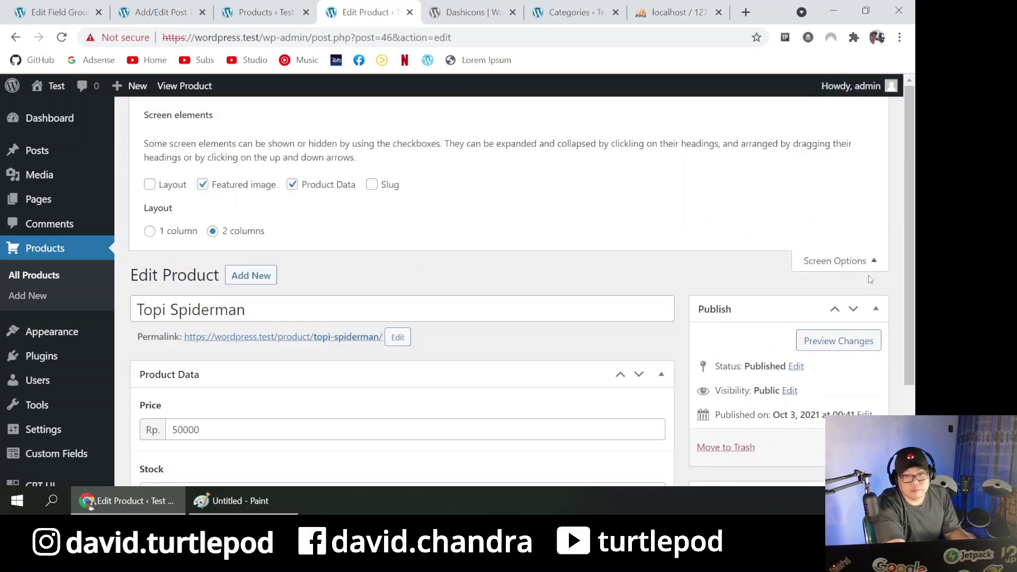
left_click(863, 262)
left_click(58, 12)
scroll(398, 268, "down", 10)
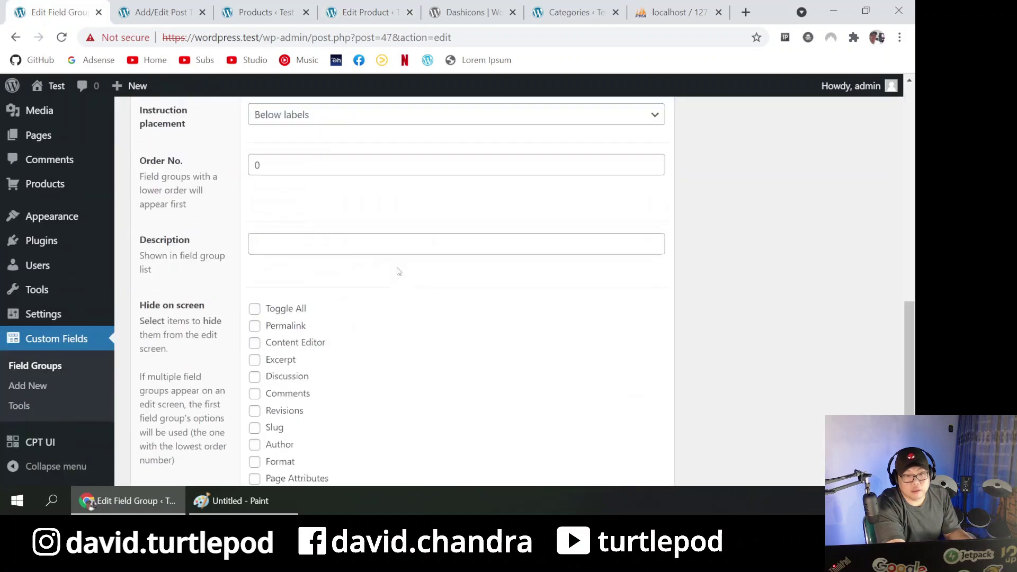
scroll(399, 271, "down", 3)
scroll(400, 269, "up", 6)
- Inspect the Price and Stock inputs in the Topi Spiderman product's Product Data box
left_click(367, 12)
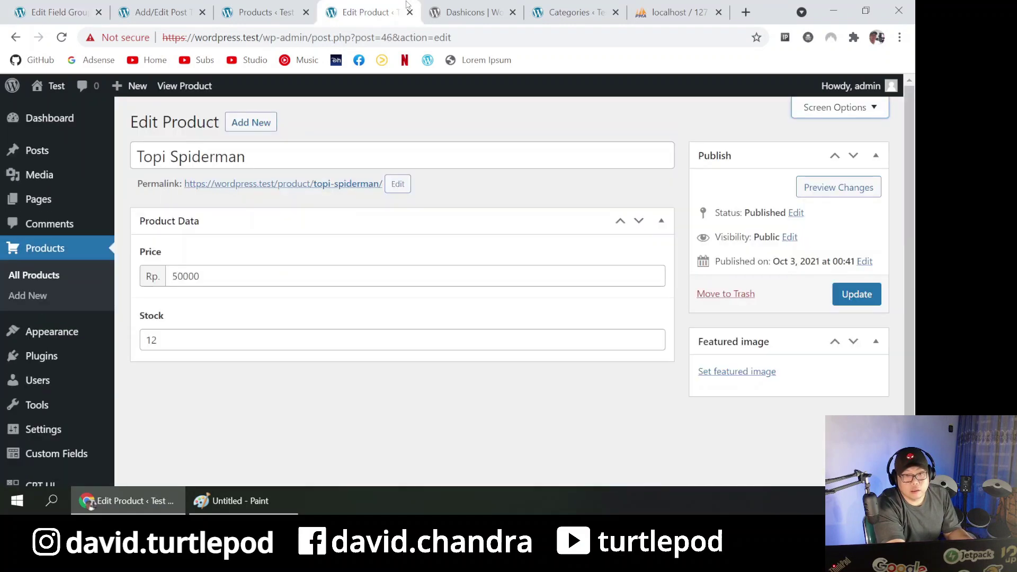
left_click(210, 275)
left_click(194, 333)
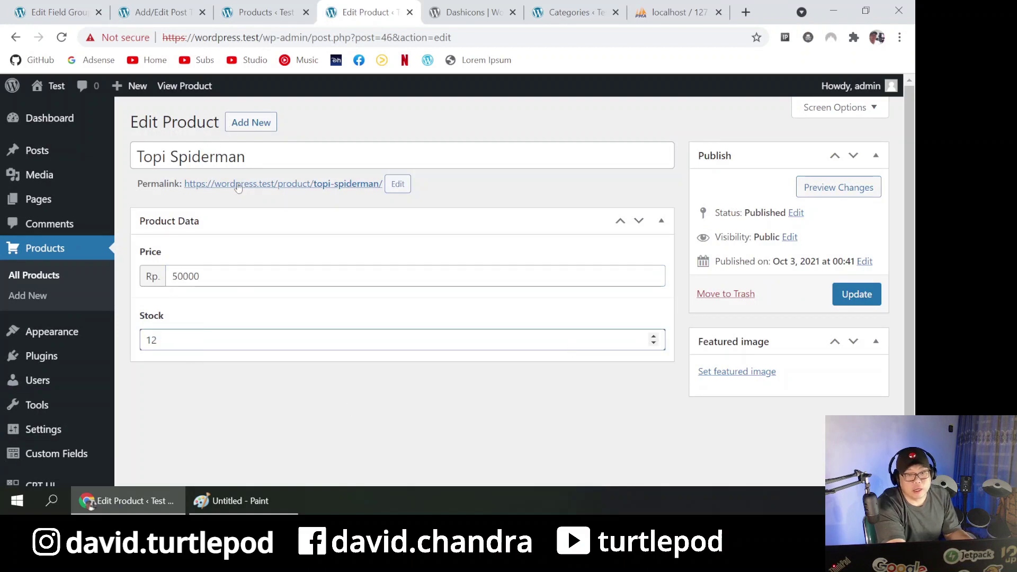
left_click(284, 252)
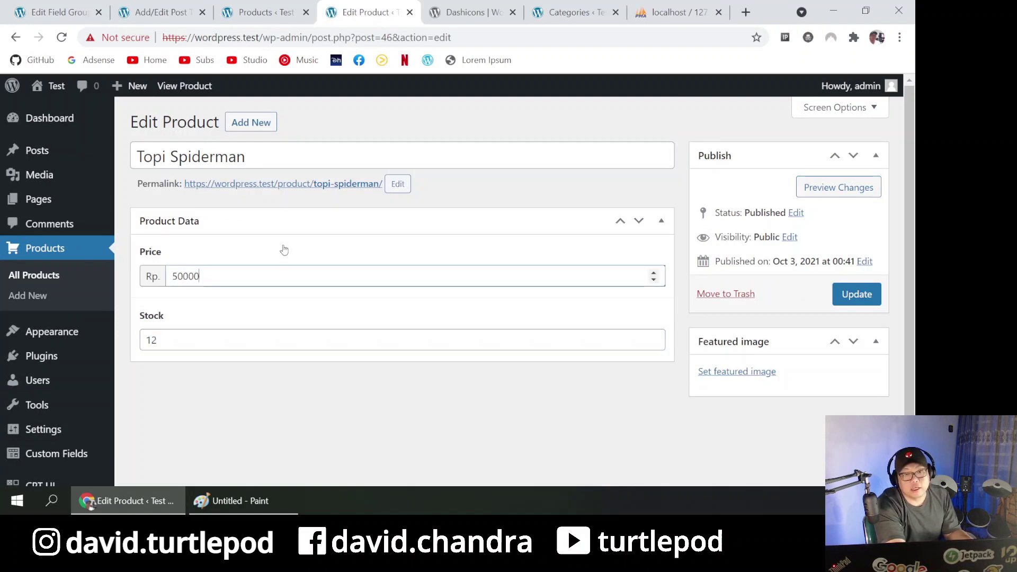
- Open the Price field's settings in the Product Data field group
left_click(90, 6)
scroll(479, 390, "up", 8)
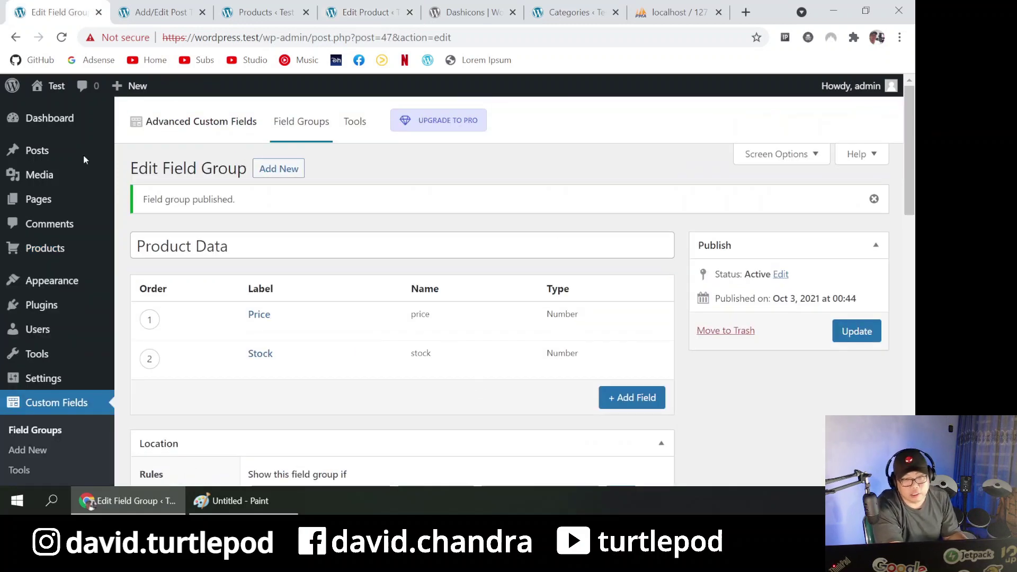
scroll(495, 258, "down", 4)
scroll(466, 244, "up", 2)
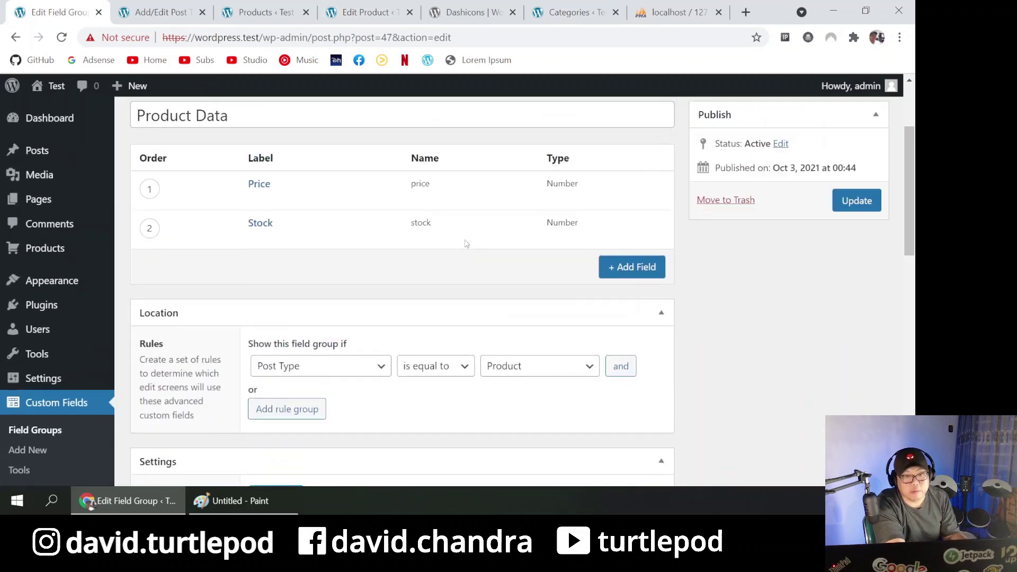
scroll(371, 238, "up", 1)
left_click(262, 237)
scroll(375, 366, "down", 5)
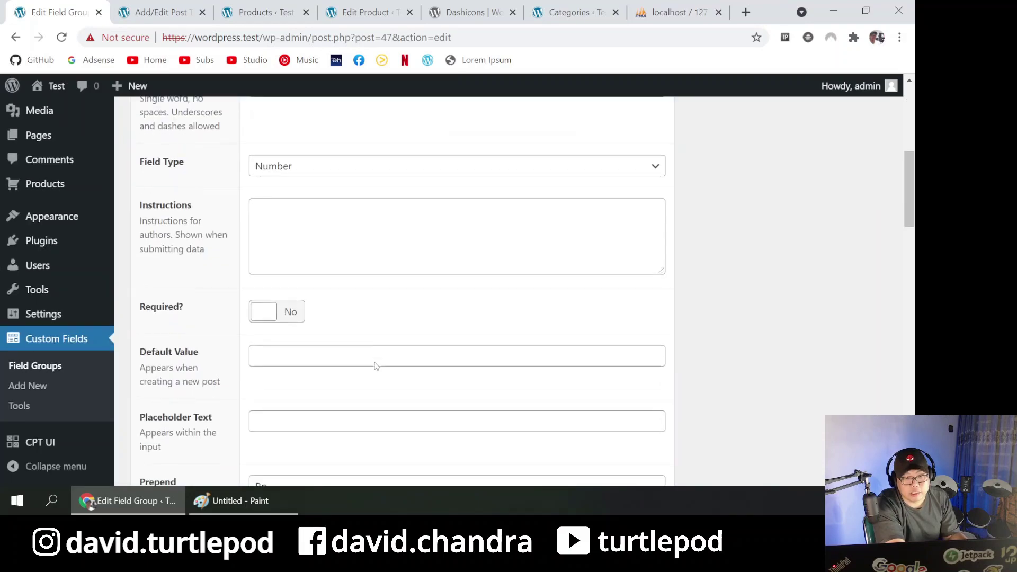
- Browse the field types available for the Price field, from the Basic group through to Layout
left_click(312, 164)
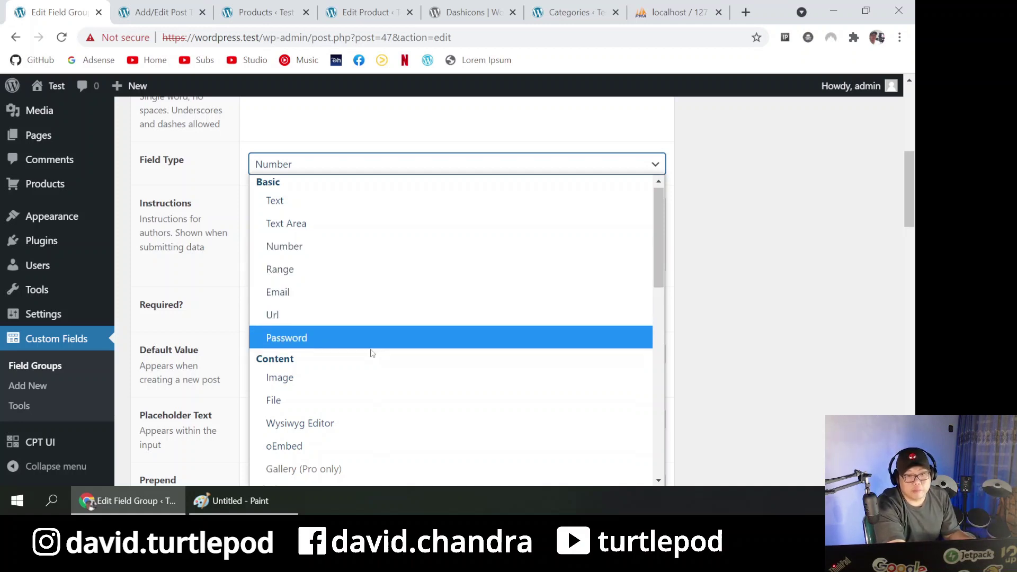
scroll(373, 354, "down", 5)
scroll(376, 254, "up", 3)
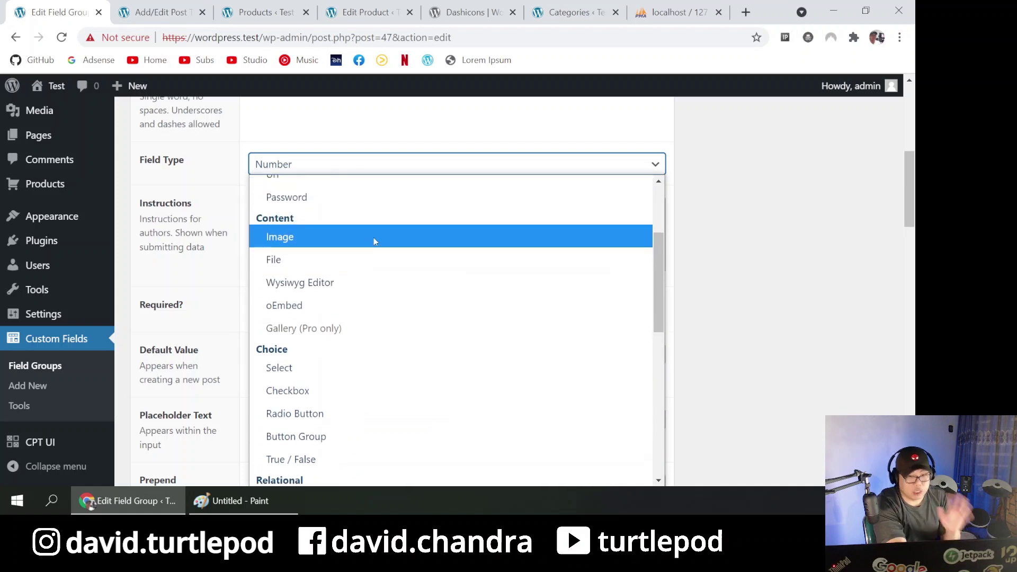
scroll(386, 339, "down", 8)
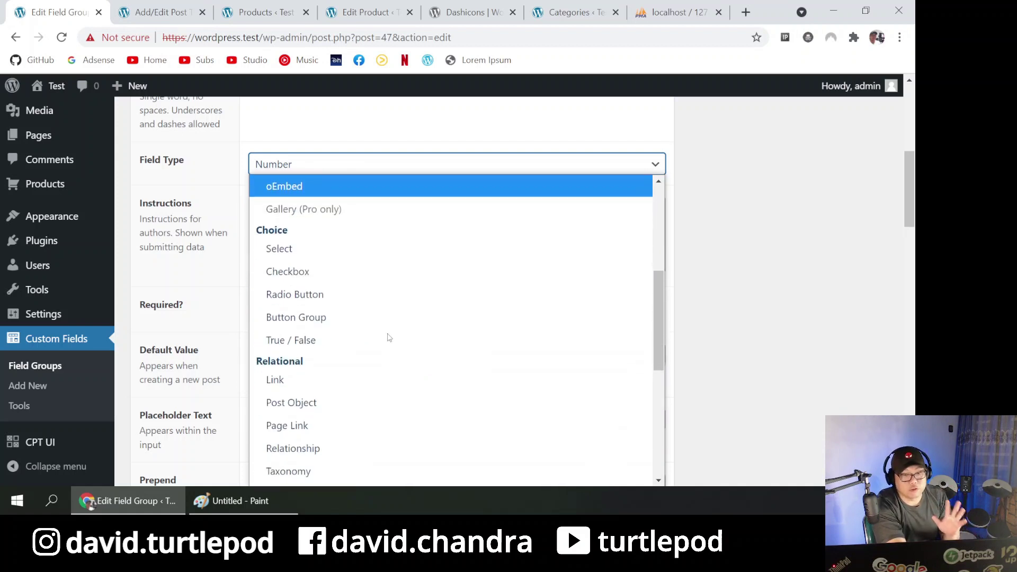
scroll(389, 333, "down", 1)
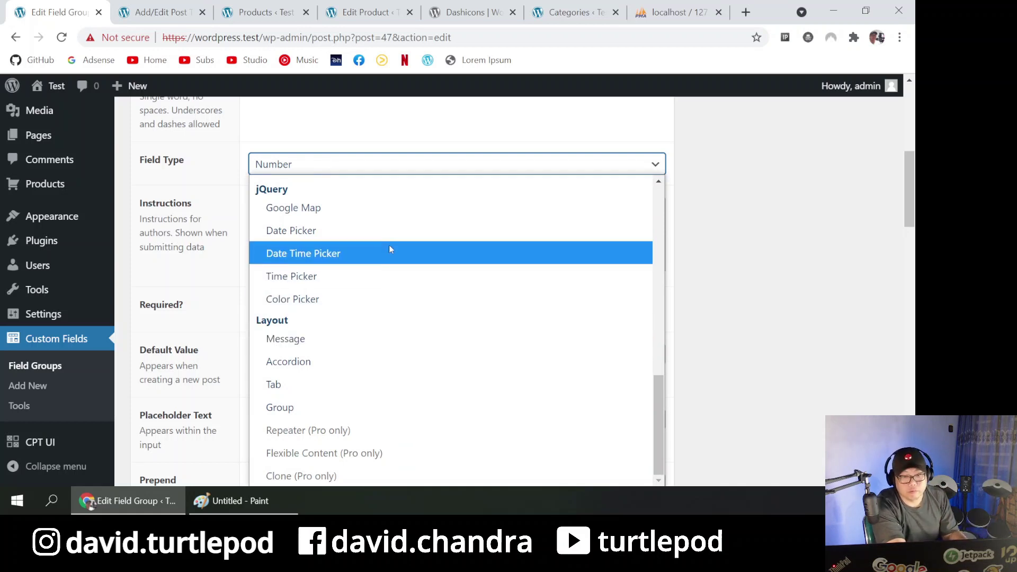
left_click(830, 235)
left_click(443, 172)
scroll(397, 323, "down", 6)
scroll(374, 247, "up", 3)
scroll(374, 248, "up", 2)
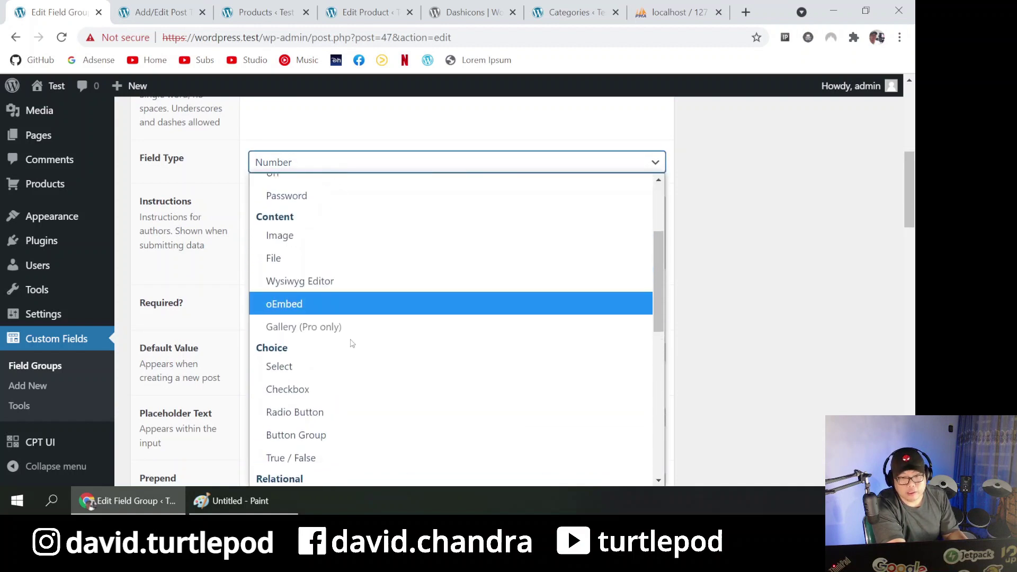
scroll(374, 344, "down", 8)
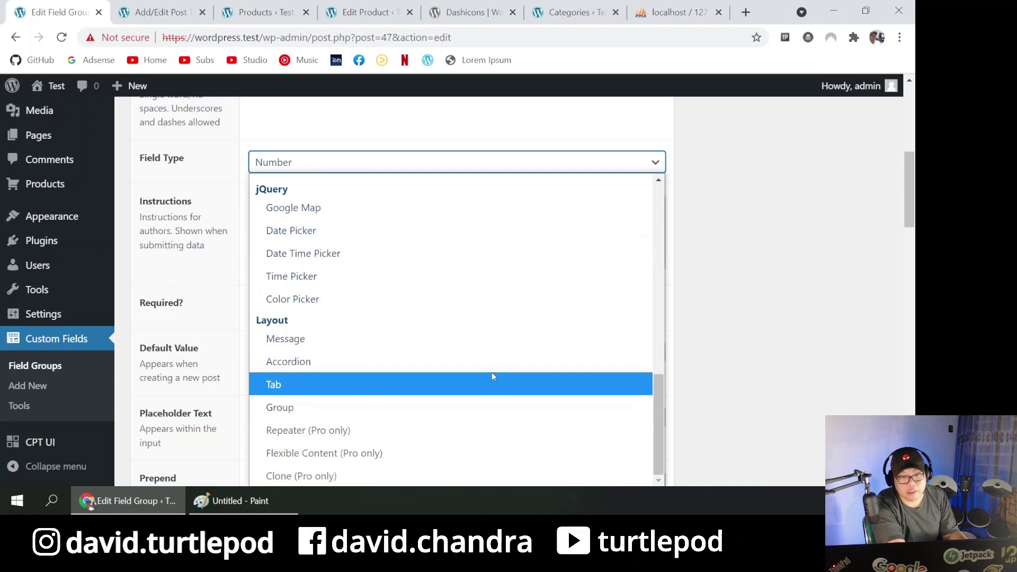
left_click(749, 286)
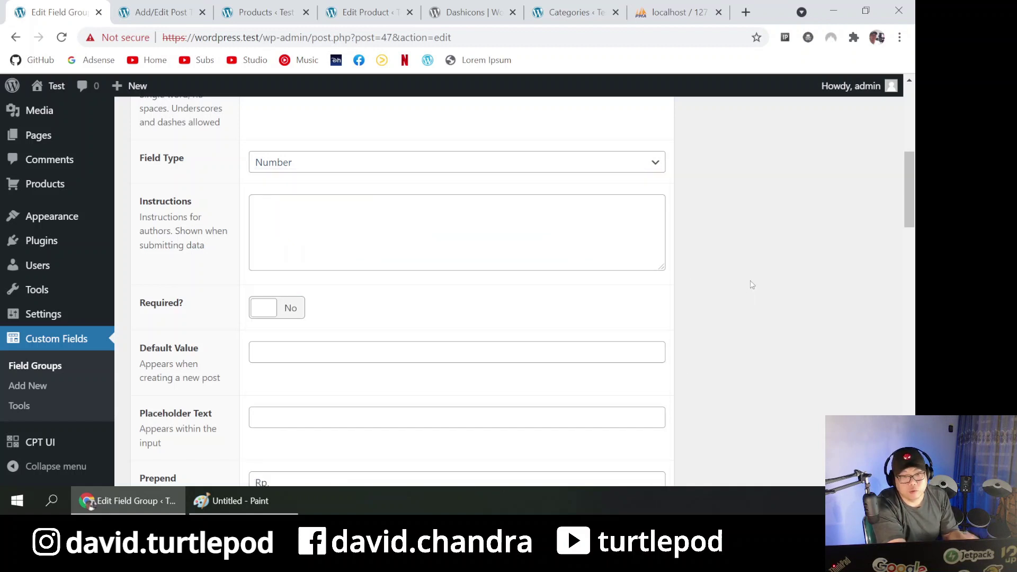
- Review the Topi Spiderman product's Price and Stock inputs and return to the Products list
left_click(274, 6)
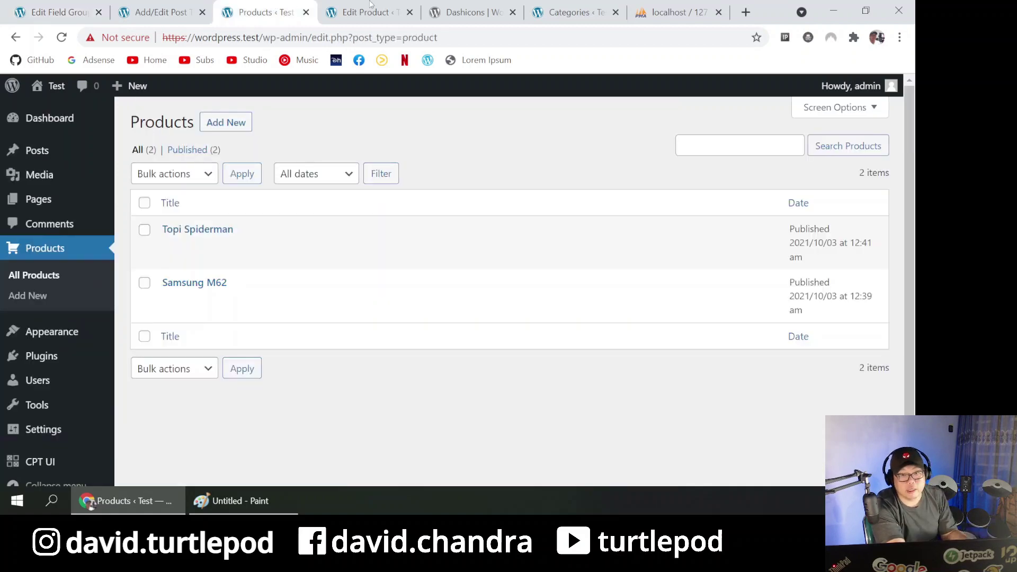
left_click(369, 6)
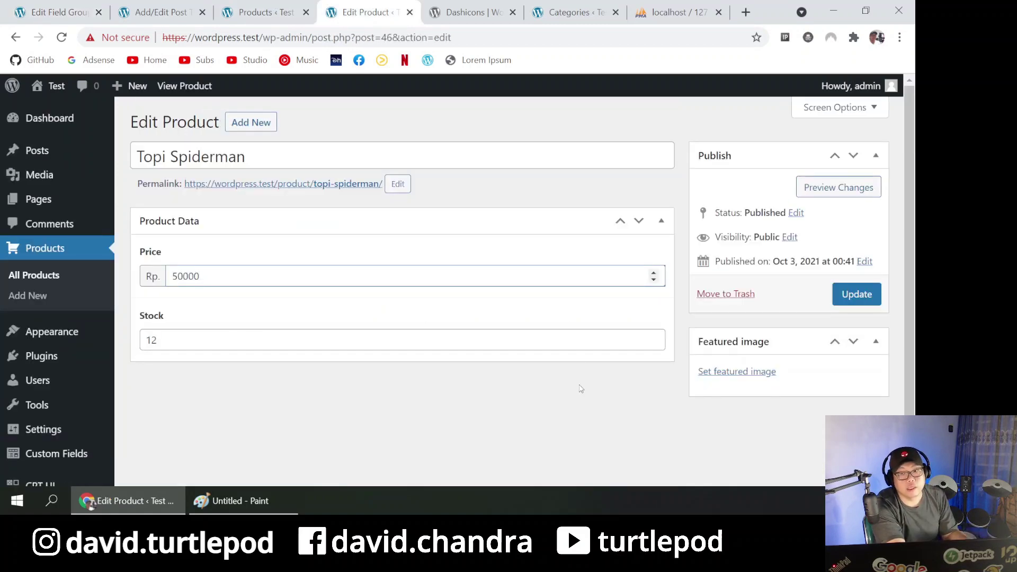
left_click(564, 375)
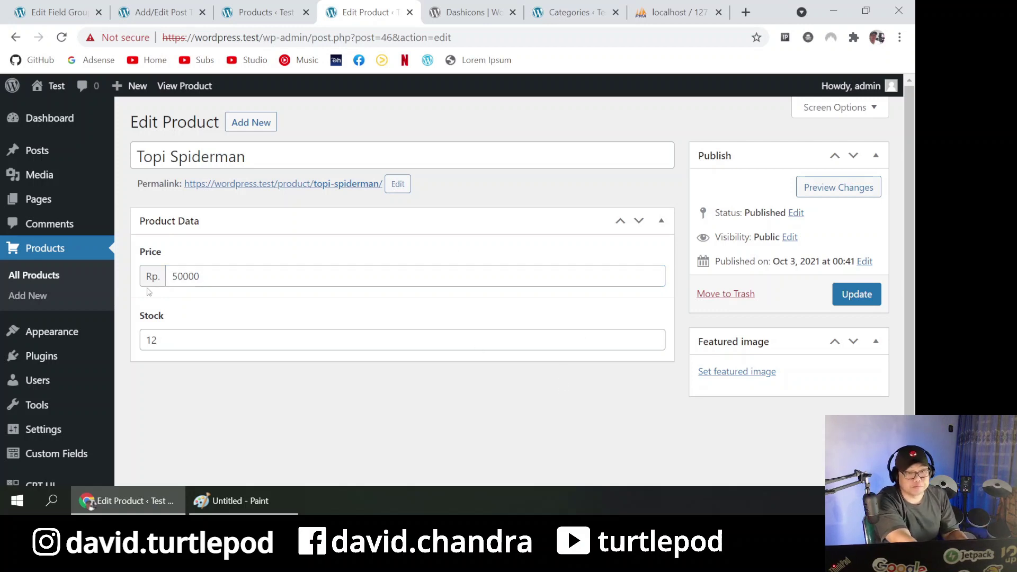
left_click(222, 7)
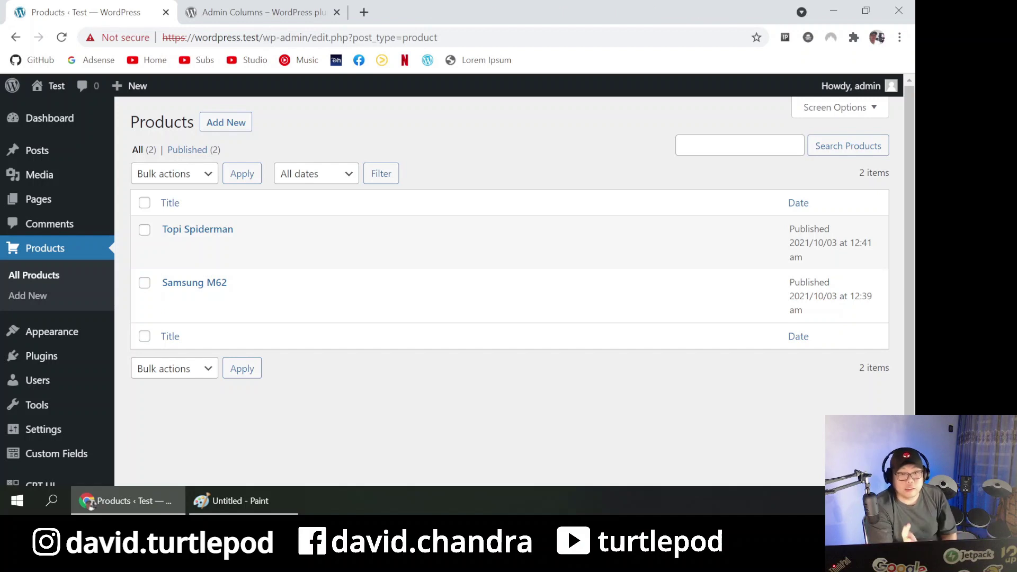
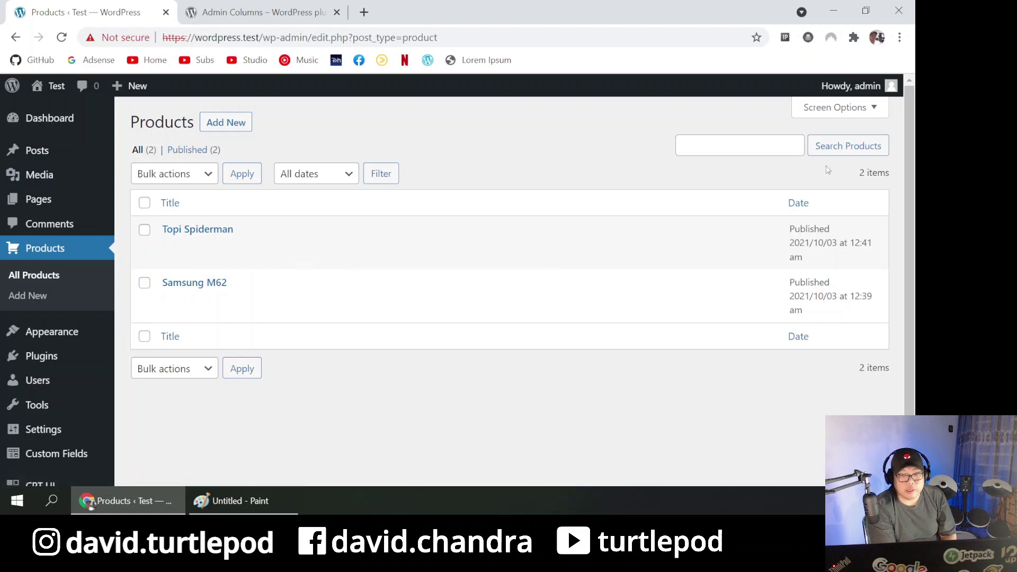
- Check the Products list's screen options and compare its columns with those of the Posts list
left_click(835, 107)
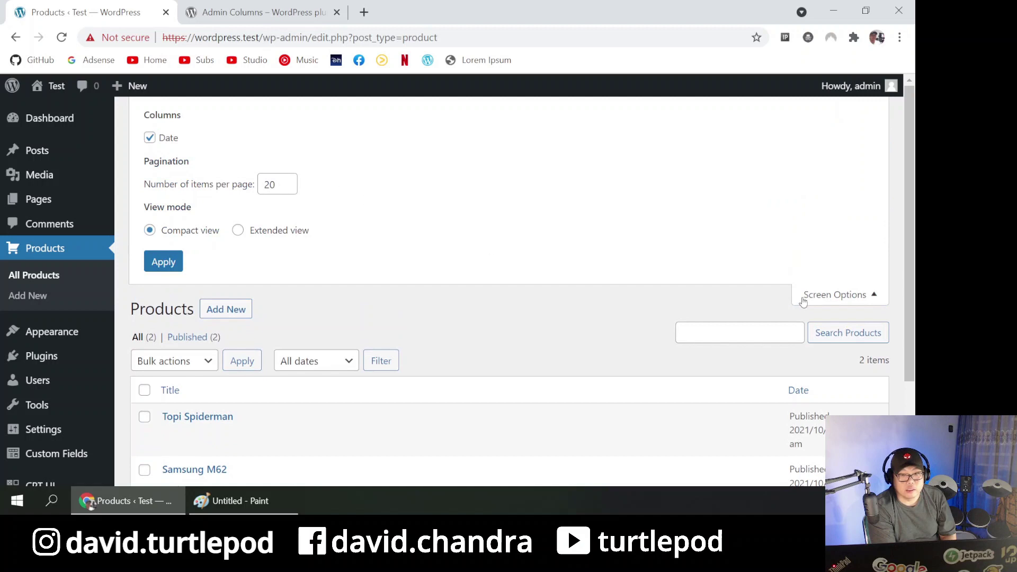
left_click(803, 298)
middle_click(50, 150)
left_click(237, 5)
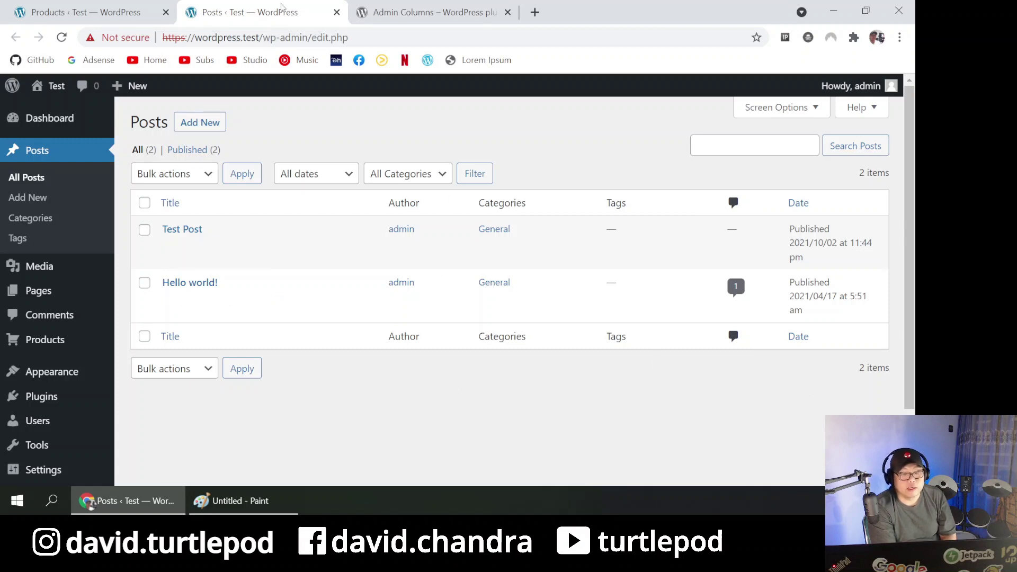
middle_click(282, 7)
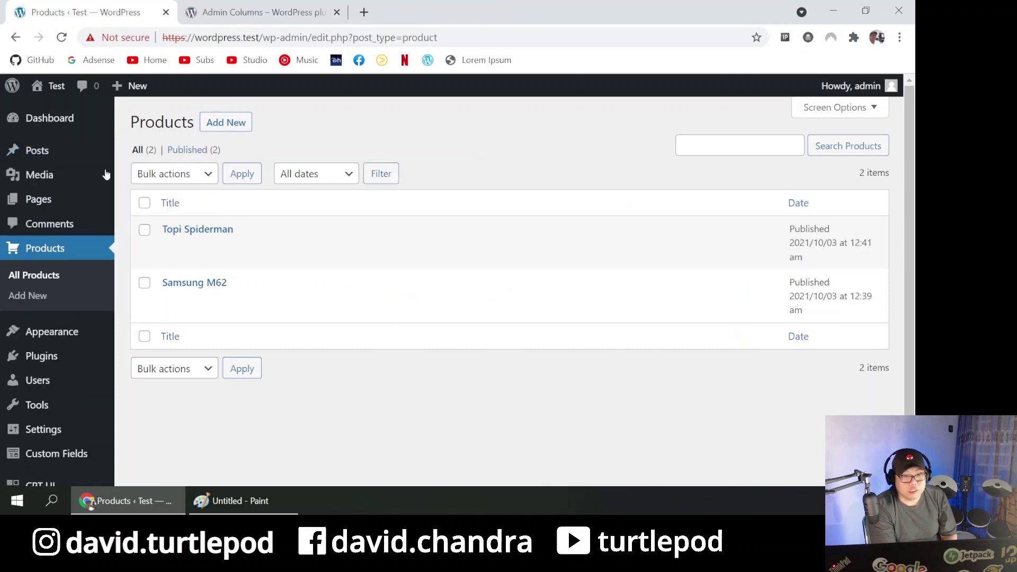
- Open the installed plugins list and review the Admin Columns plugin's description and ratings on WordPress.org
middle_click(38, 369)
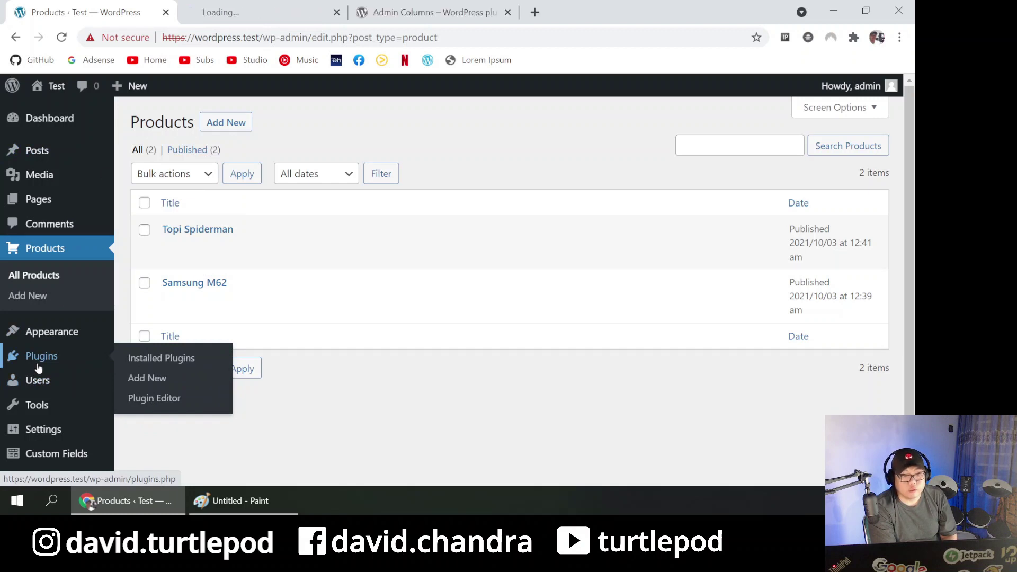
left_click(254, 12)
left_click(442, 16)
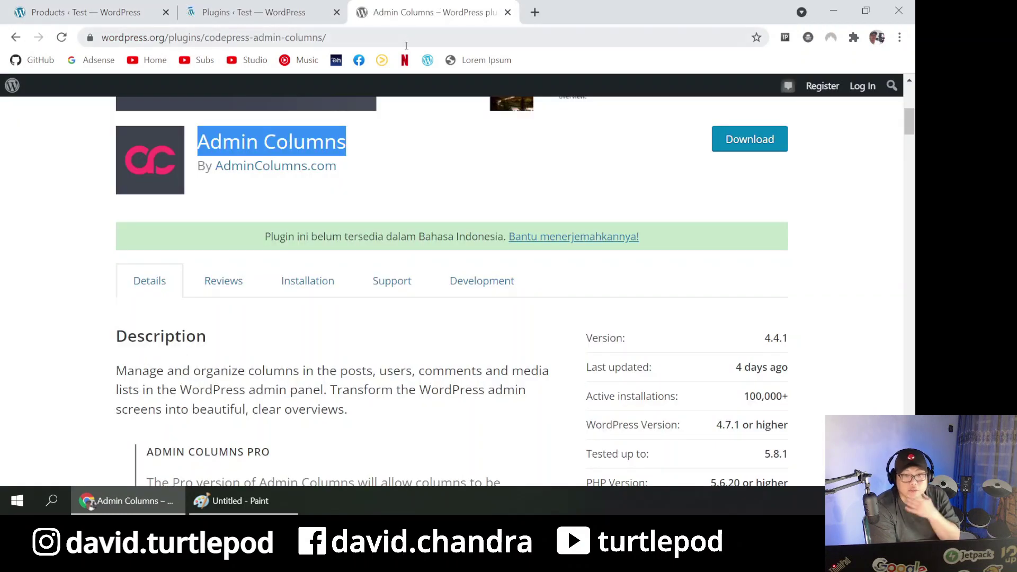
left_click(304, 7)
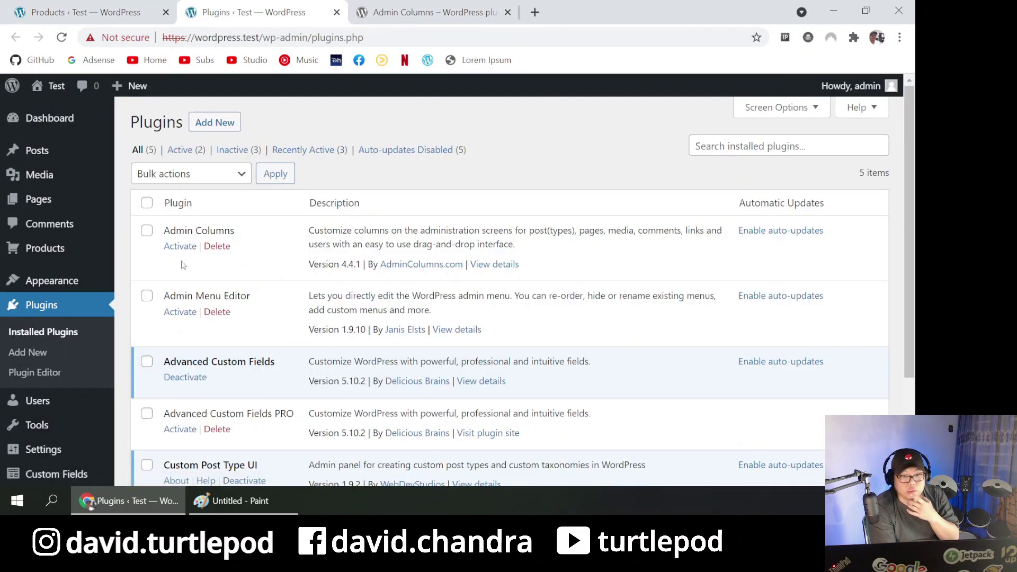
left_click(402, 5)
scroll(449, 290, "down", 1)
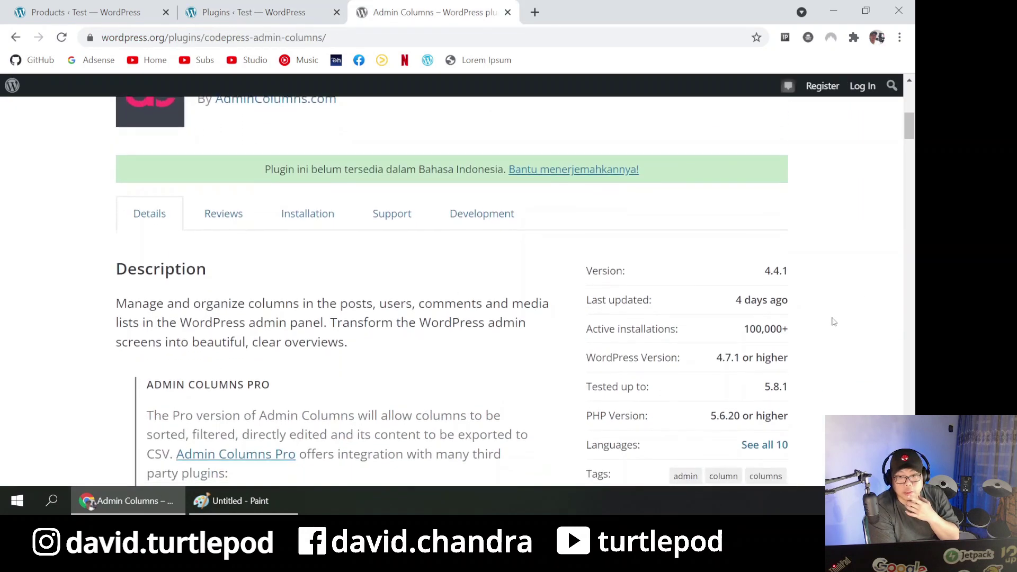
scroll(530, 371, "down", 3)
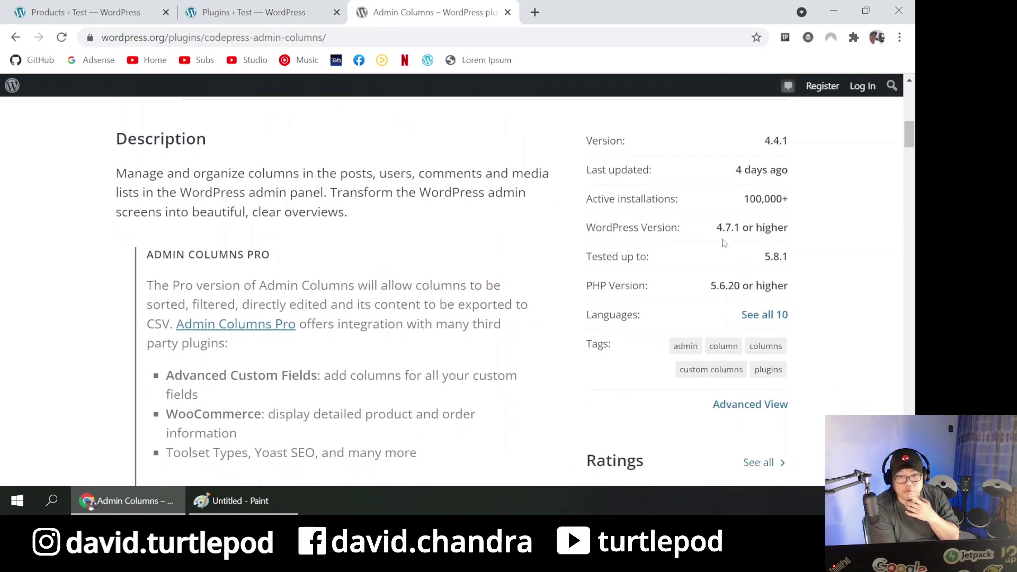
scroll(742, 371, "down", 2)
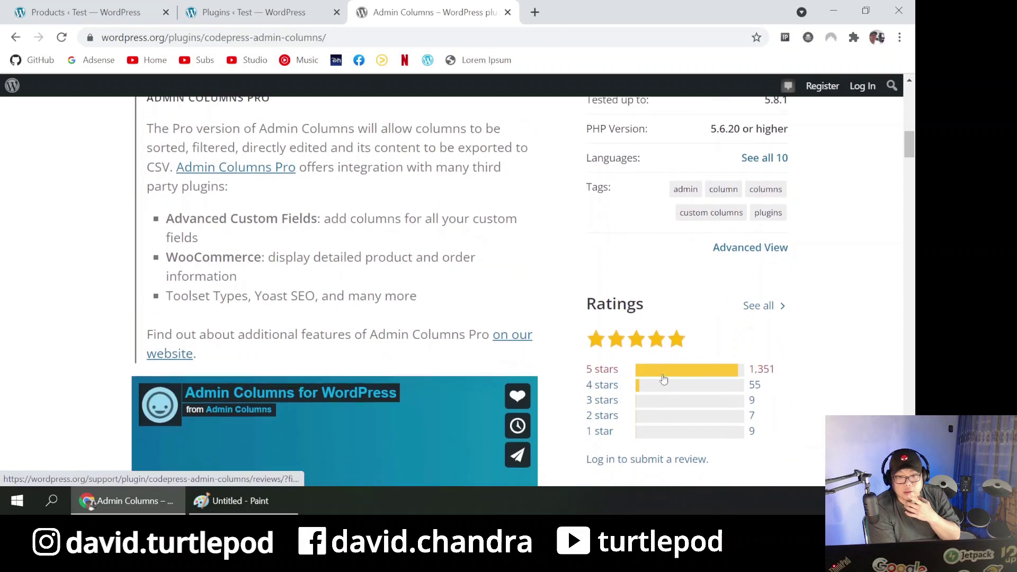
key("ctrl+shift+Tab")
- Activate the Admin Columns plugin and look through its column settings page
left_click(192, 248)
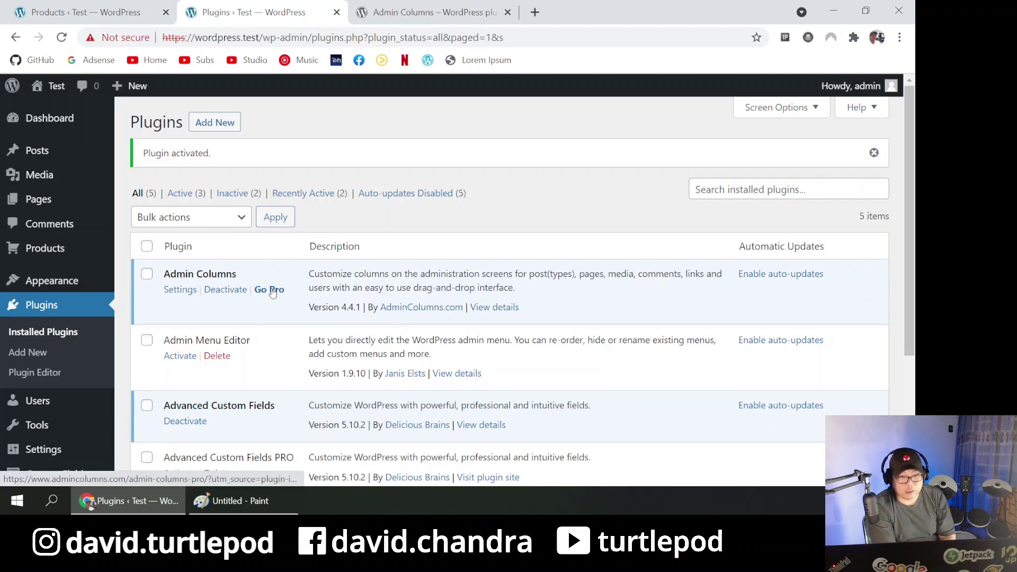
left_click(181, 290)
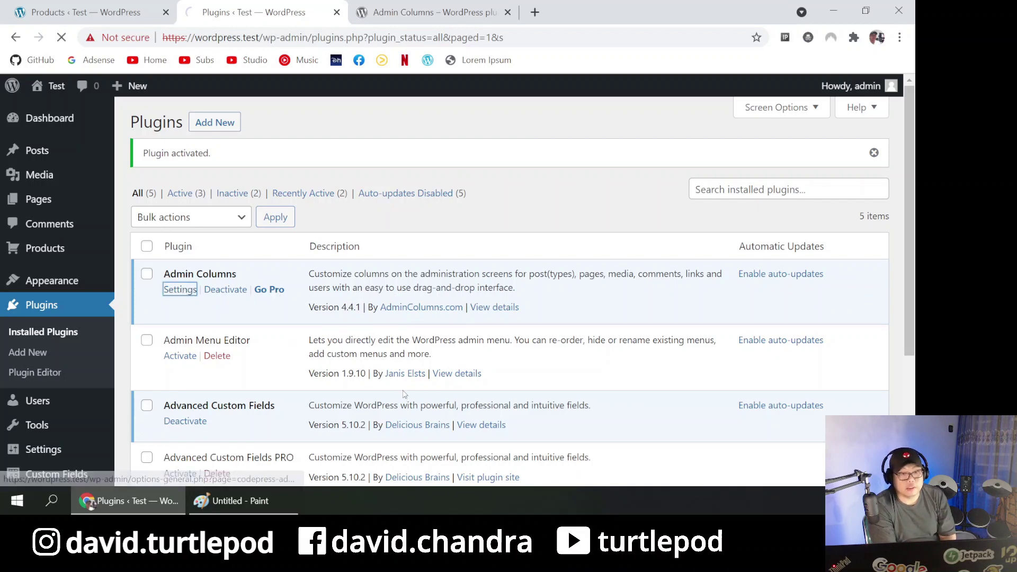
scroll(191, 222, "down", 6)
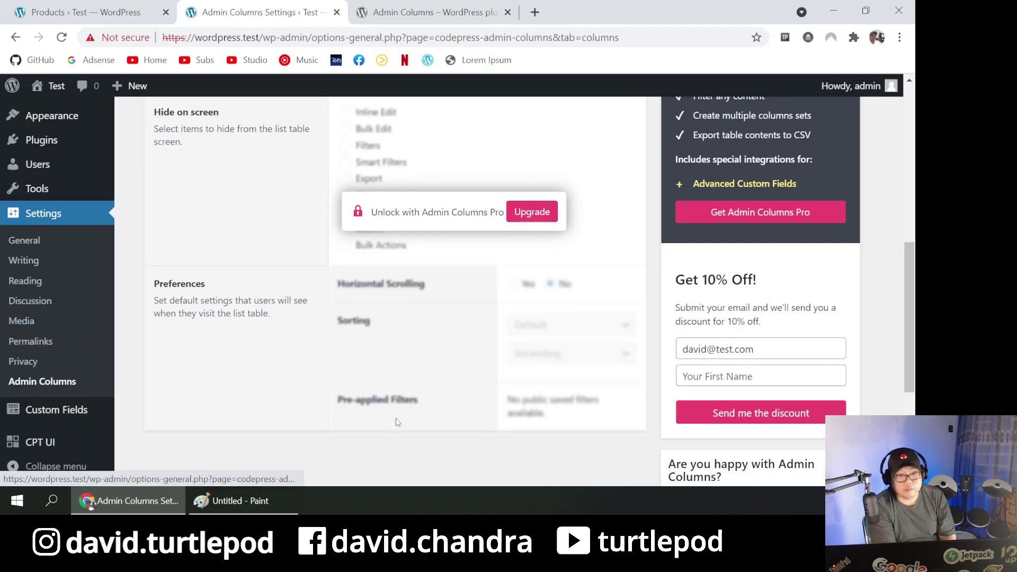
scroll(397, 418, "up", 8)
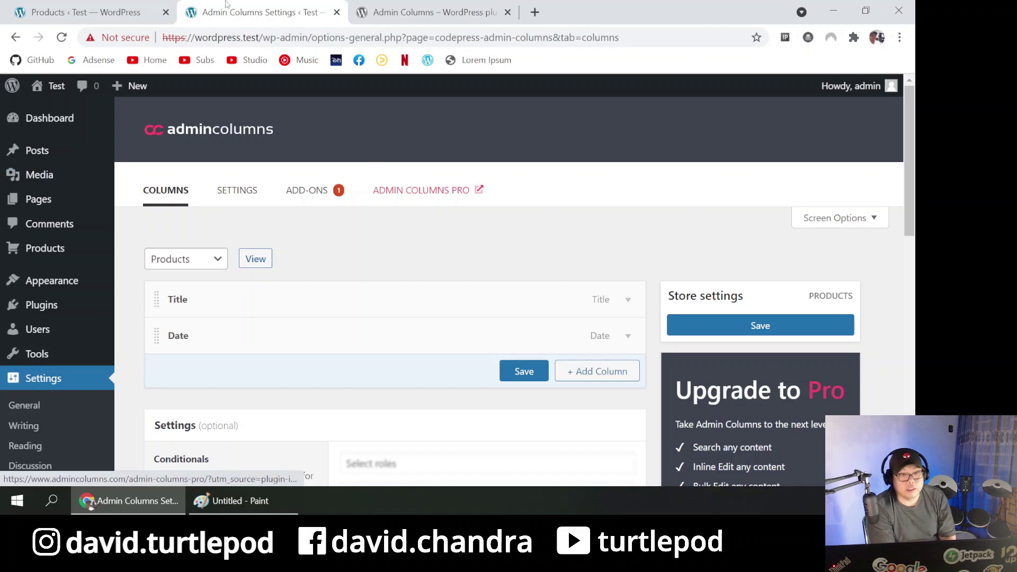
- Select the Products post type in Admin Columns and remove its Date column
key("ctrl+shift+Tab")
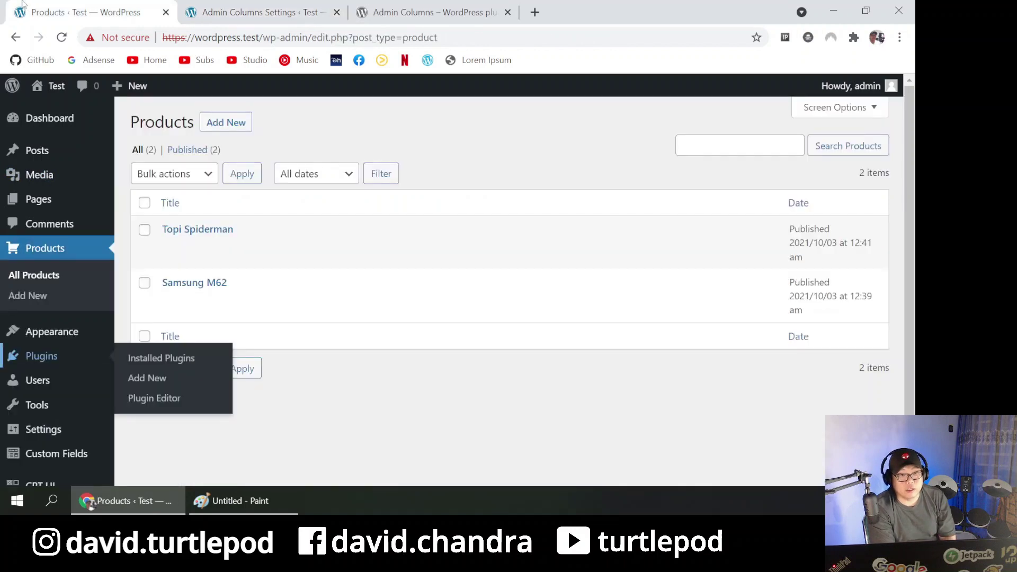
left_click(225, 12)
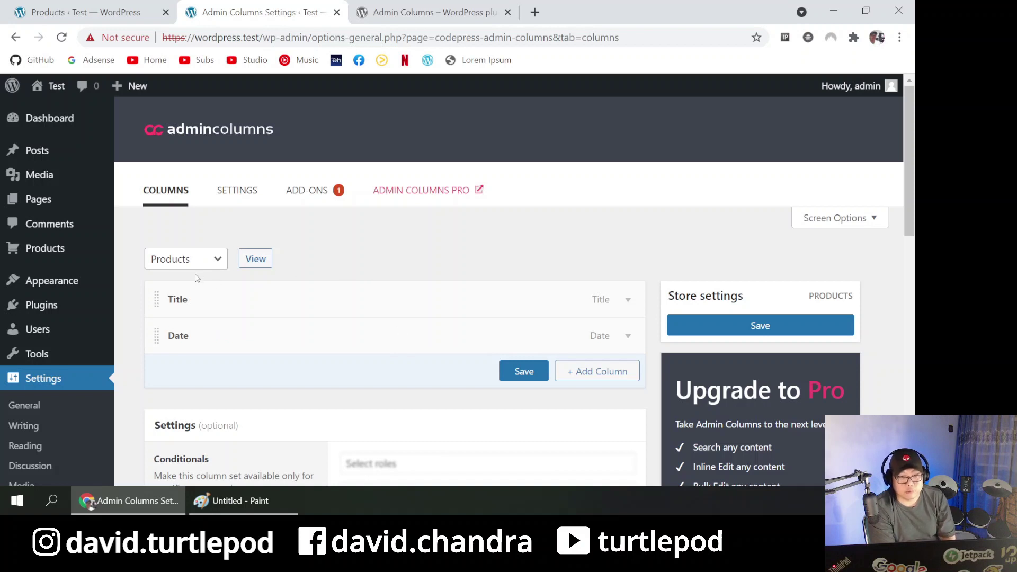
left_click(186, 260)
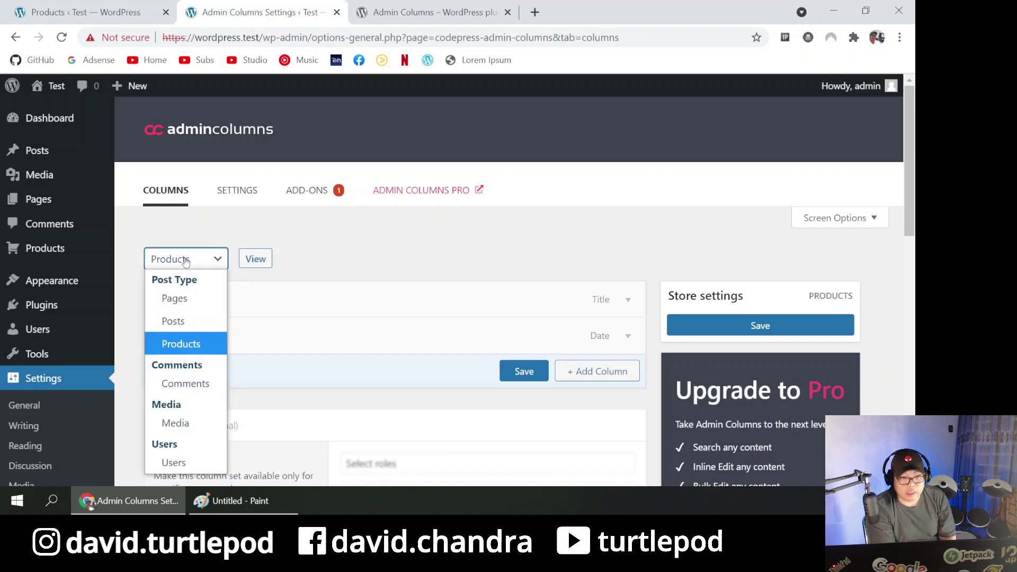
left_click(180, 345)
scroll(350, 390, "down", 1)
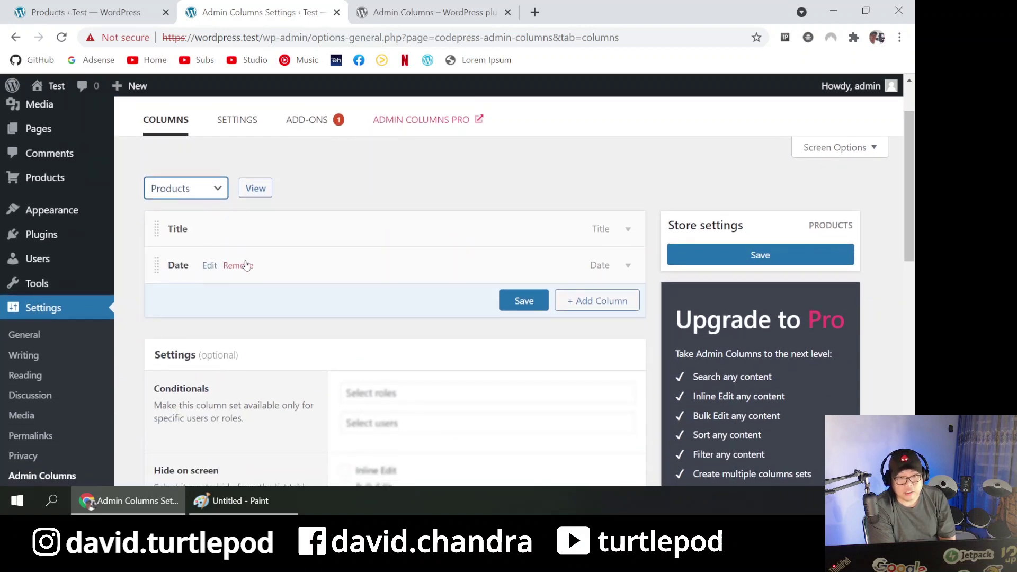
left_click(247, 268)
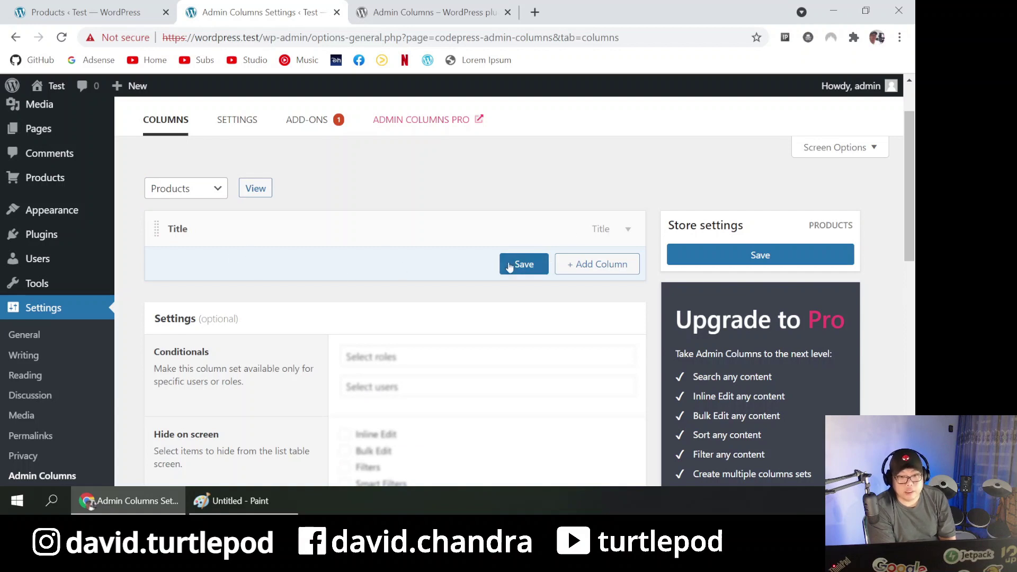
- Add a column to the Products column set and make it a Custom Field column
left_click(596, 264)
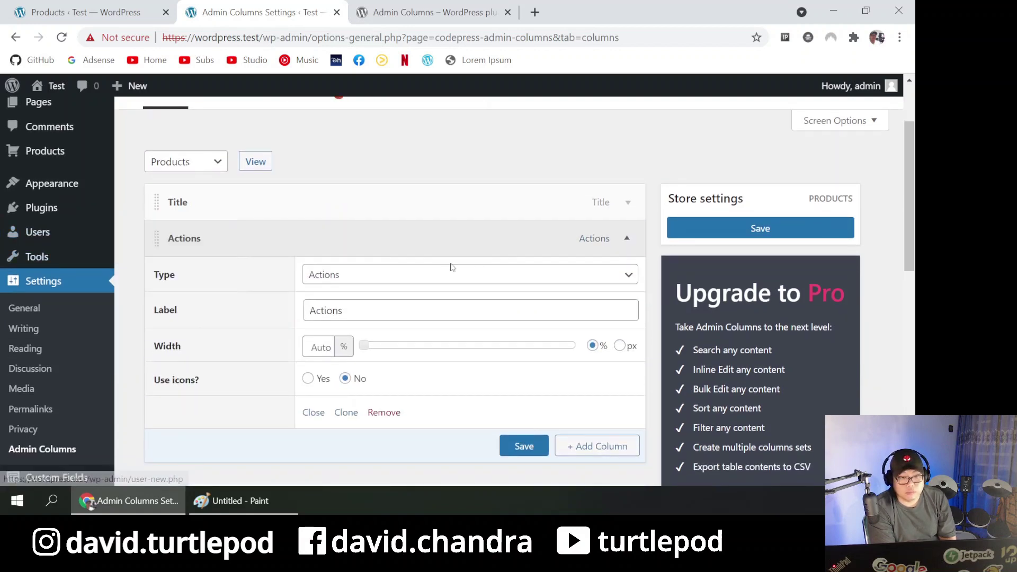
left_click(377, 271)
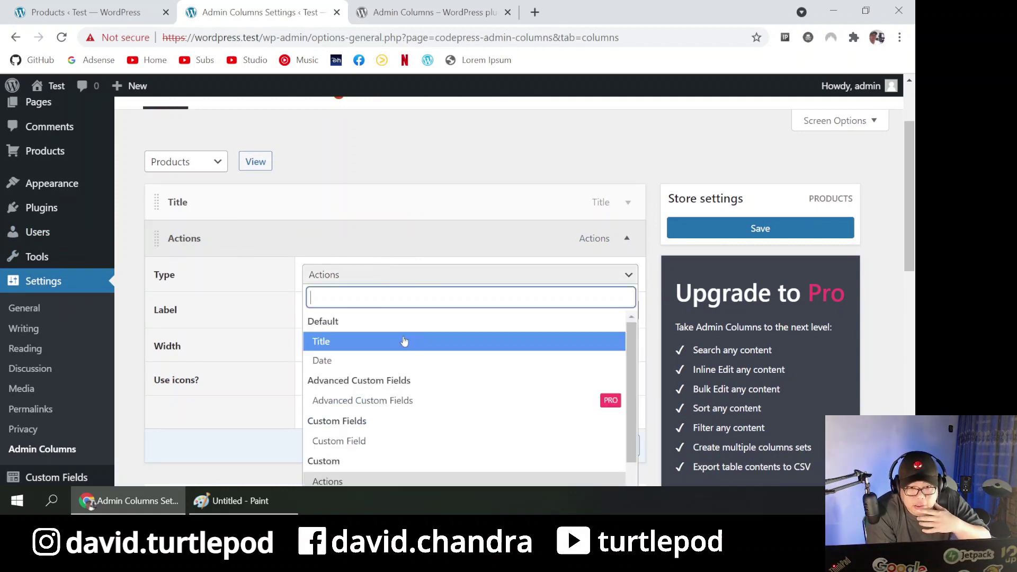
scroll(403, 341, "down", 3)
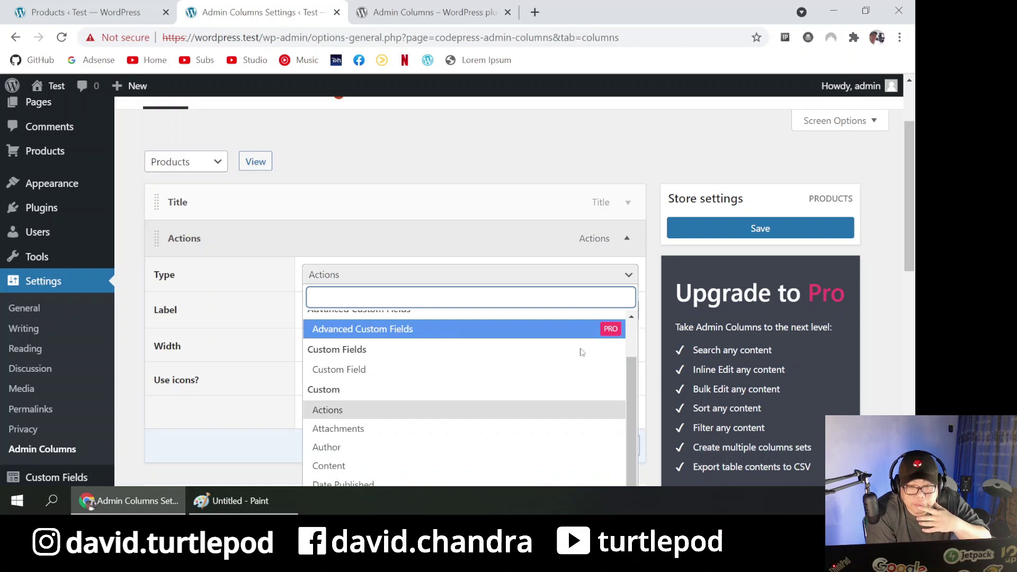
left_click(387, 370)
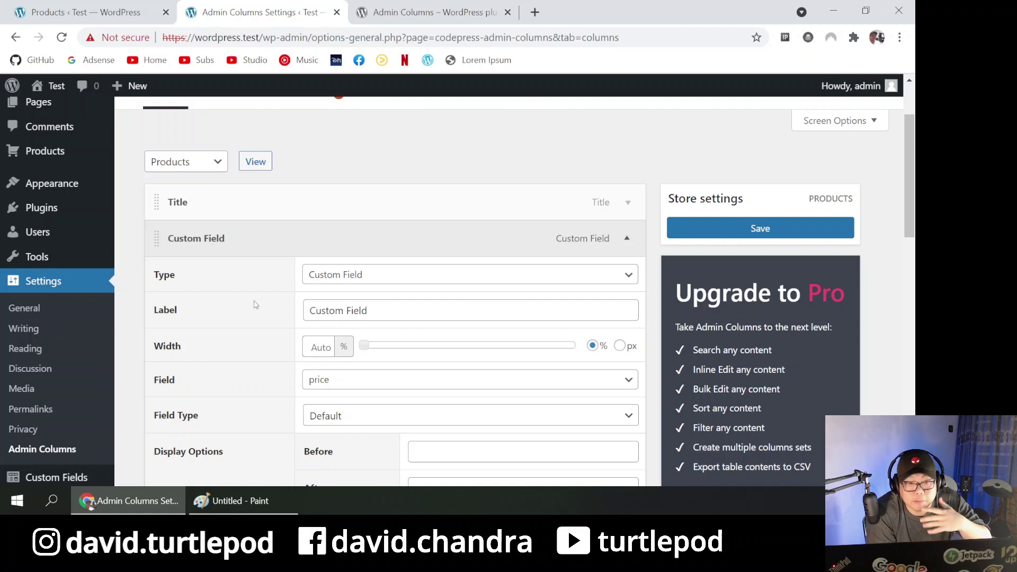
- Link the new Custom Field column to the price field and label it "Price"
left_click(397, 304)
key("ctrl+a")
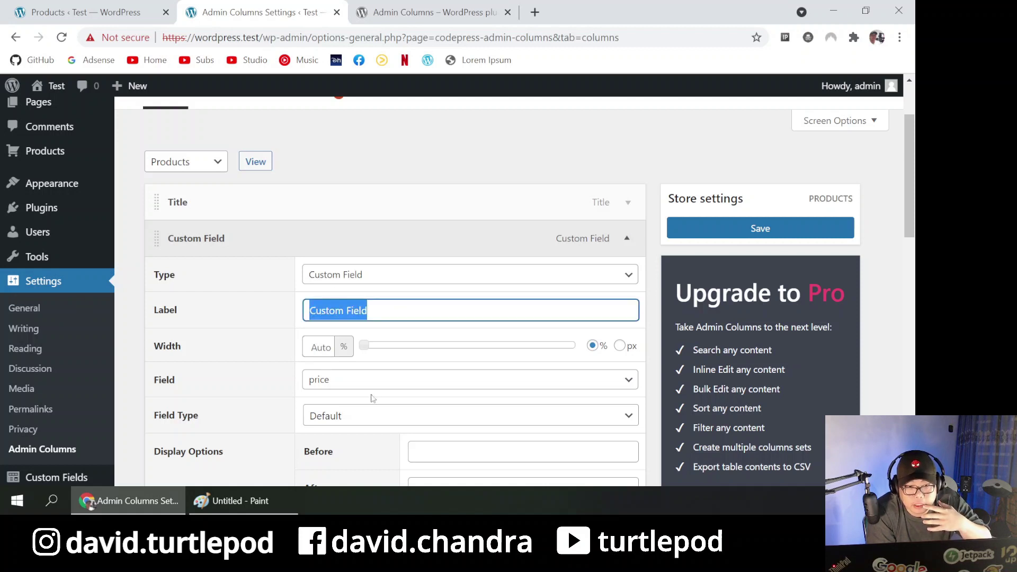
left_click(384, 380)
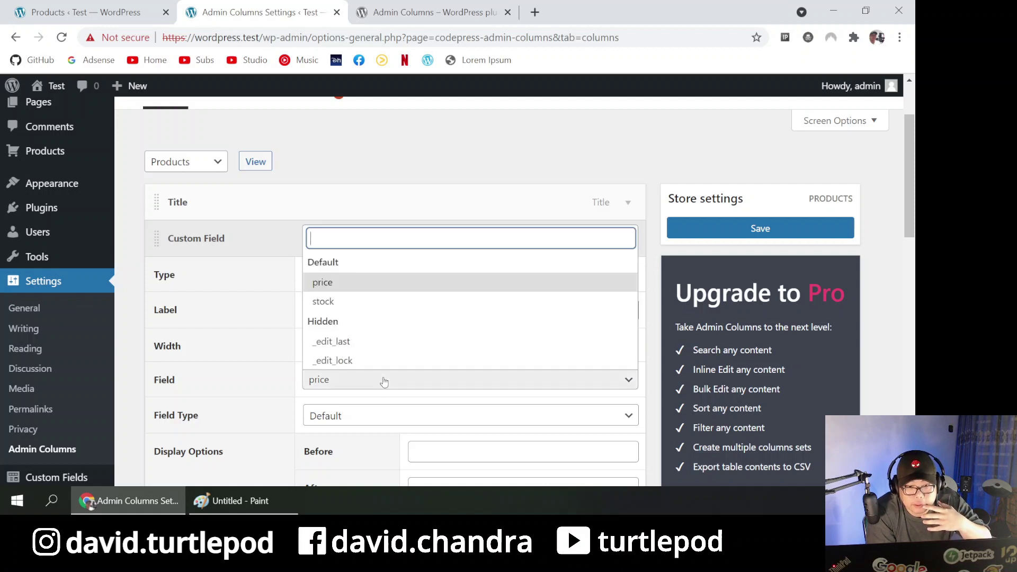
left_click(374, 283)
left_click(422, 308)
key("ctrl+a")
type("Pr")
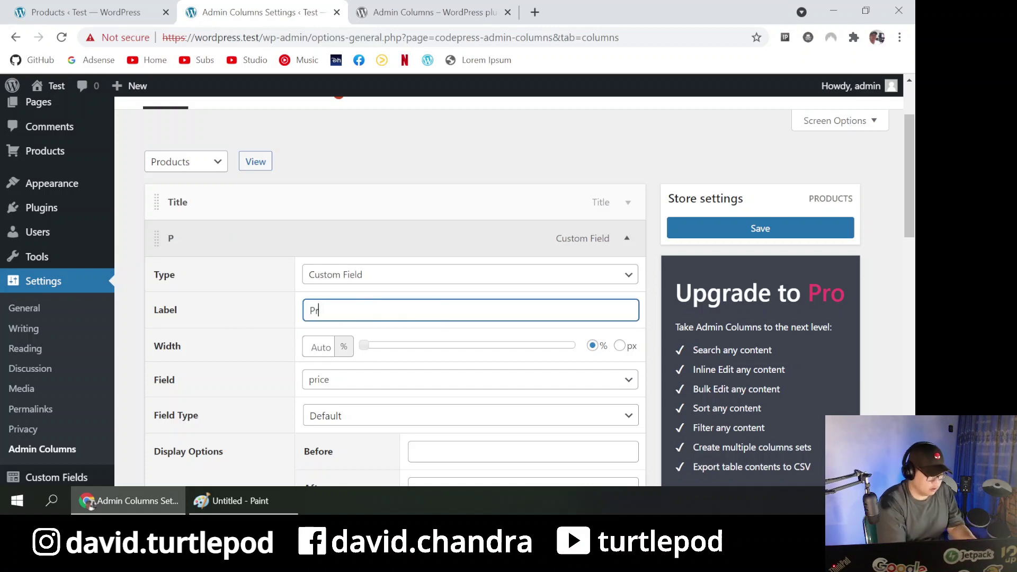
type("ice")
left_click(209, 375)
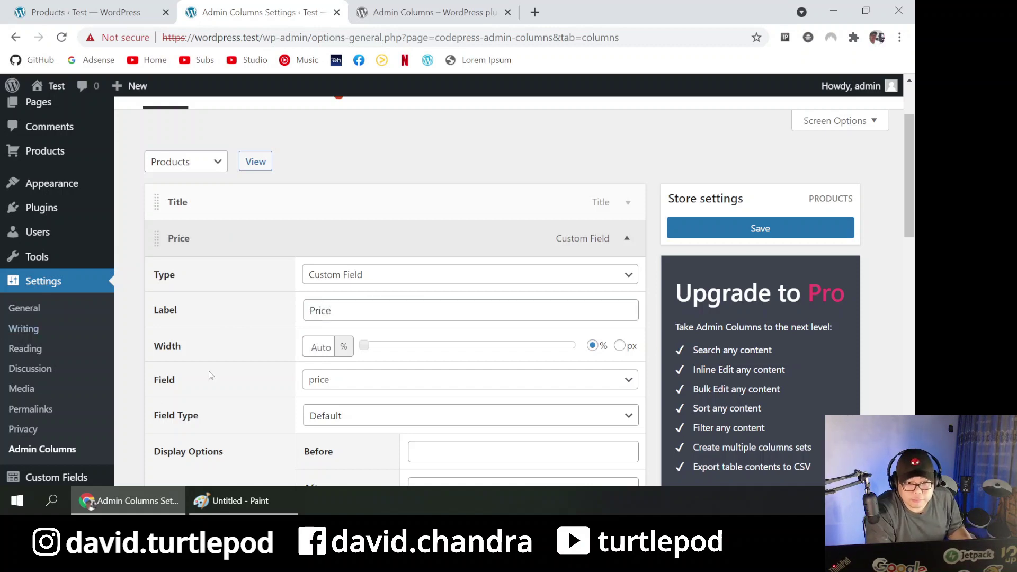
- Look over the Price column's options and set its display text before the value to "Rp."
scroll(210, 375, "down", 2)
scroll(210, 375, "down", 5)
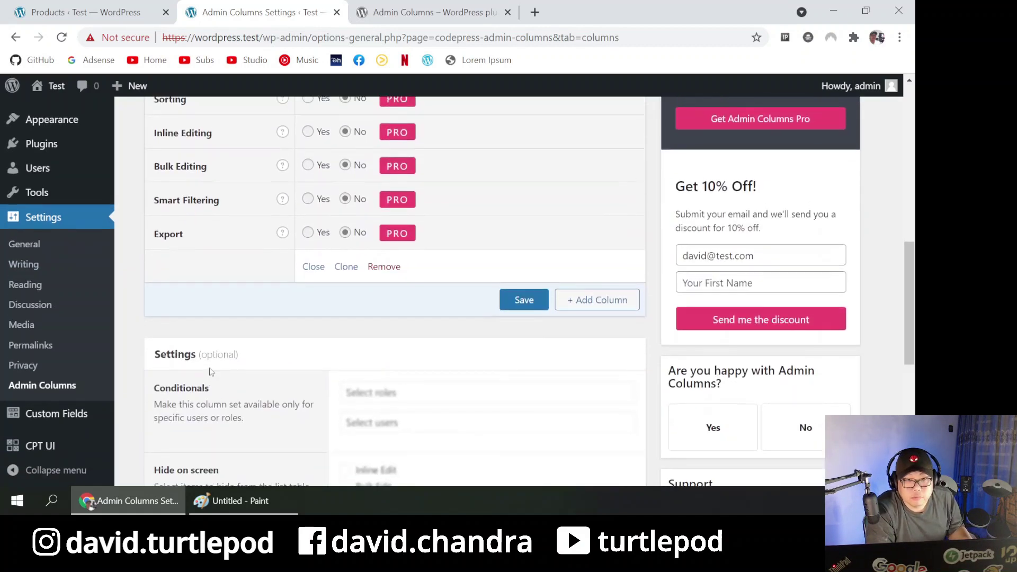
scroll(210, 374, "up", 4)
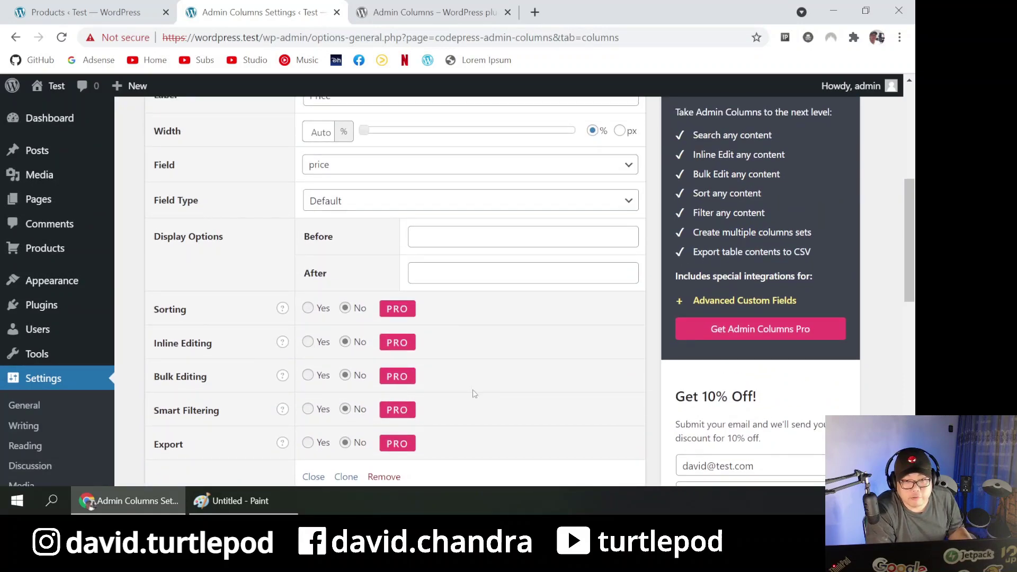
scroll(505, 354, "up", 3)
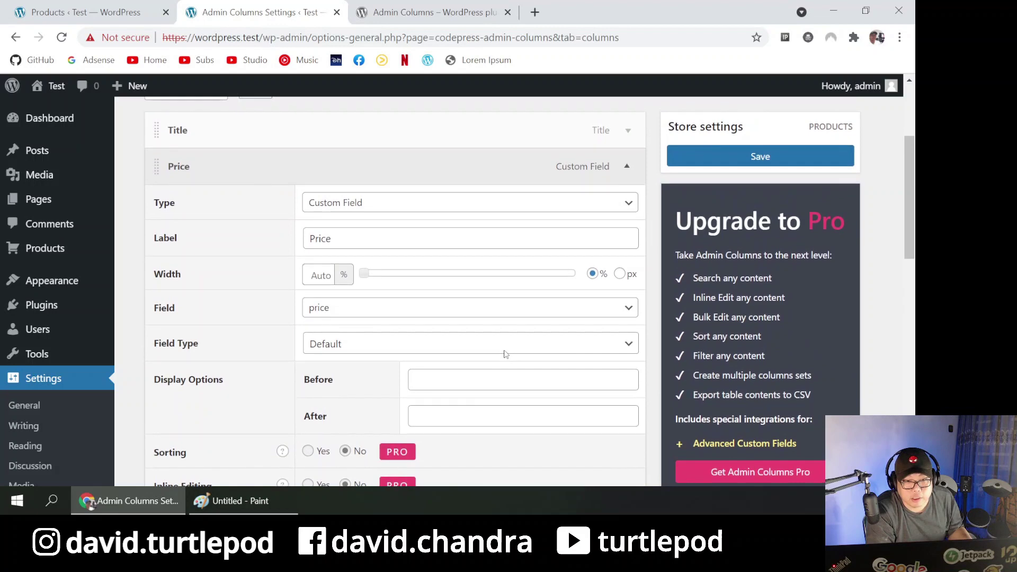
left_click(476, 385)
type("Rp.")
- Add another column after Price and set its type to Custom Field
scroll(479, 380, "down", 5)
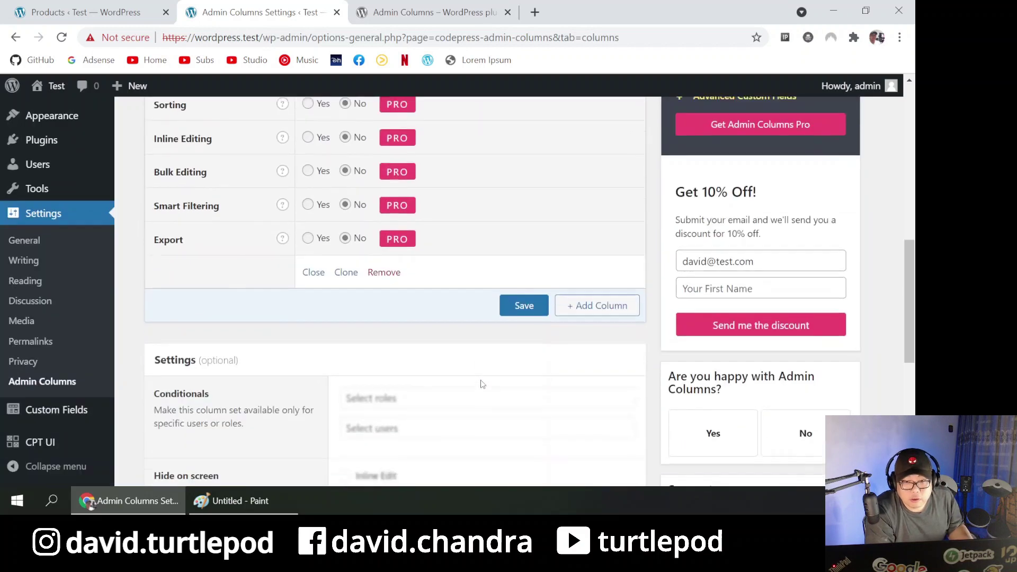
left_click(599, 295)
scroll(318, 286, "down", 1)
left_click(357, 274)
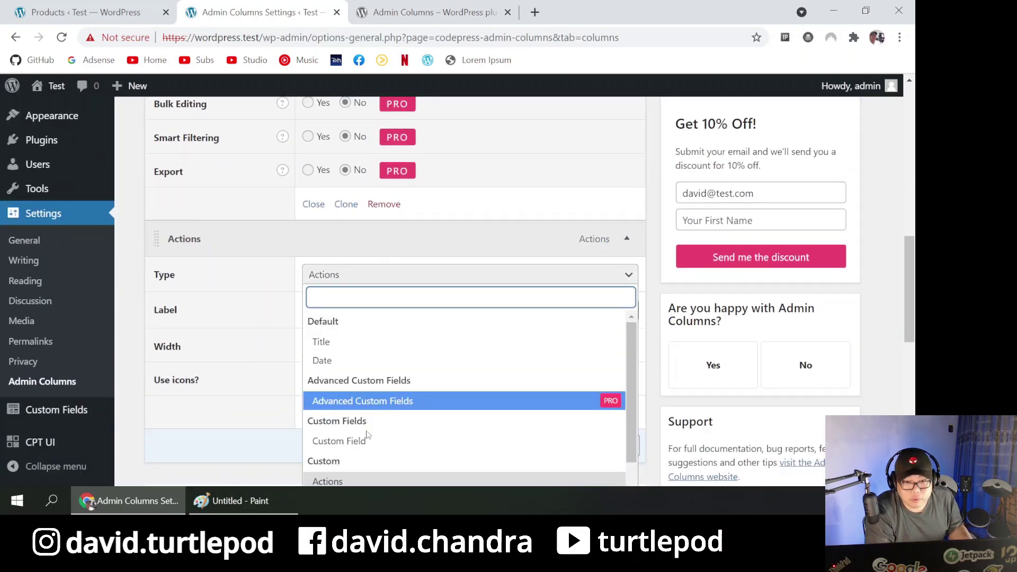
left_click(349, 441)
- Label the second custom field column "Stock" and link it to the stock field
left_click(375, 312)
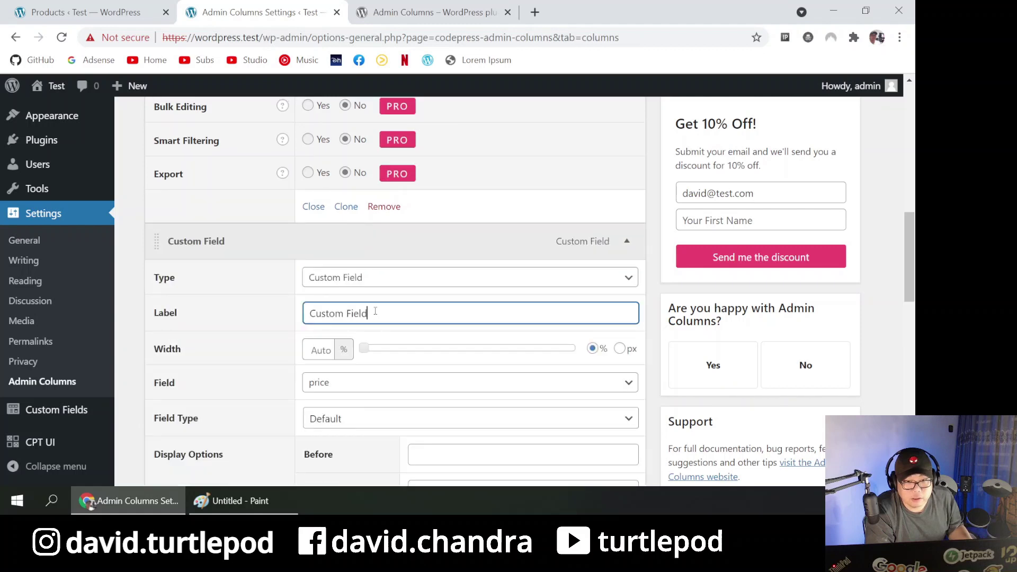
triple_click(375, 311)
type("Stock")
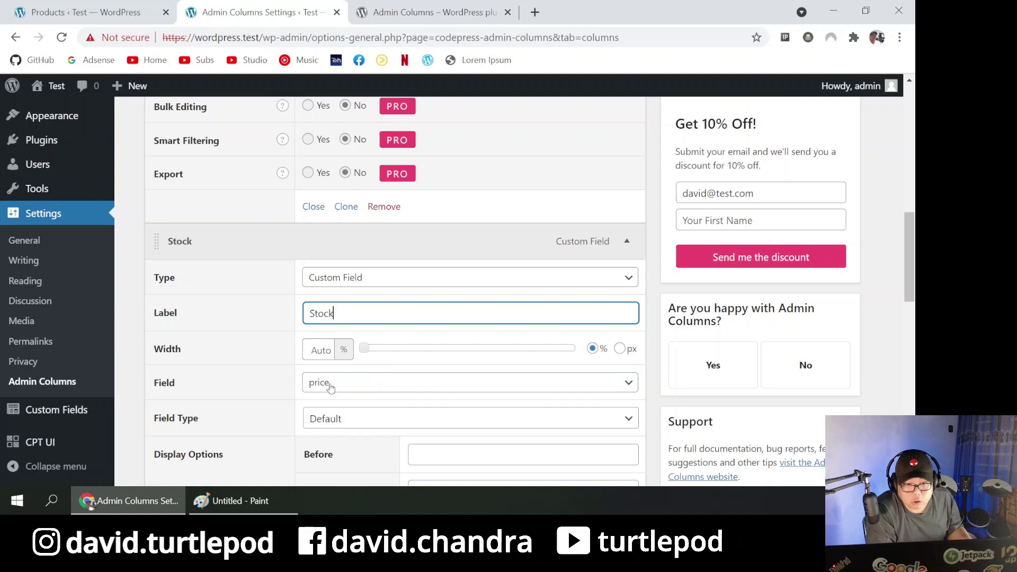
left_click(377, 381)
left_click(364, 299)
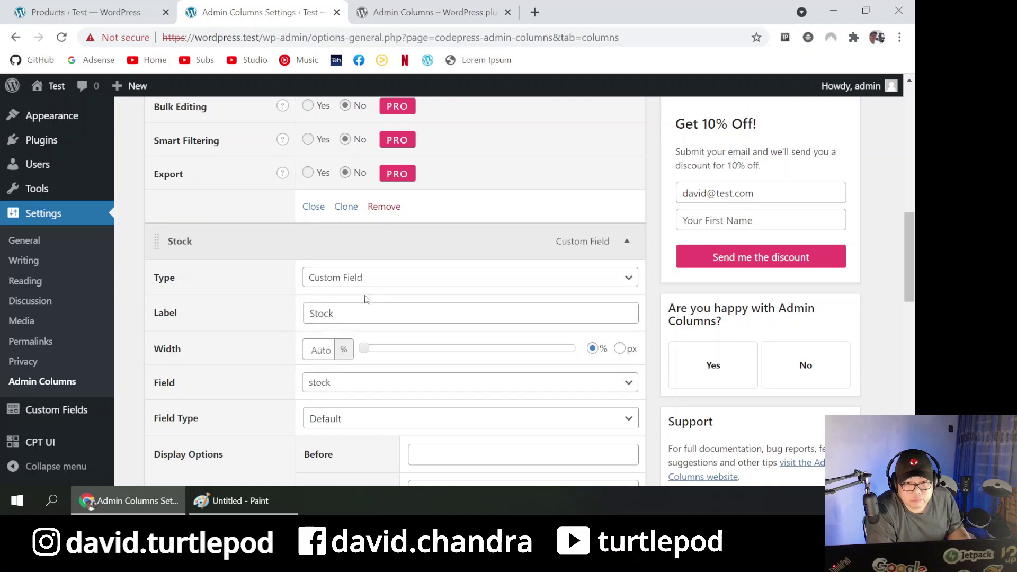
- Save the Products column set and reload the All Products list to check its columns
scroll(258, 386, "down", 4)
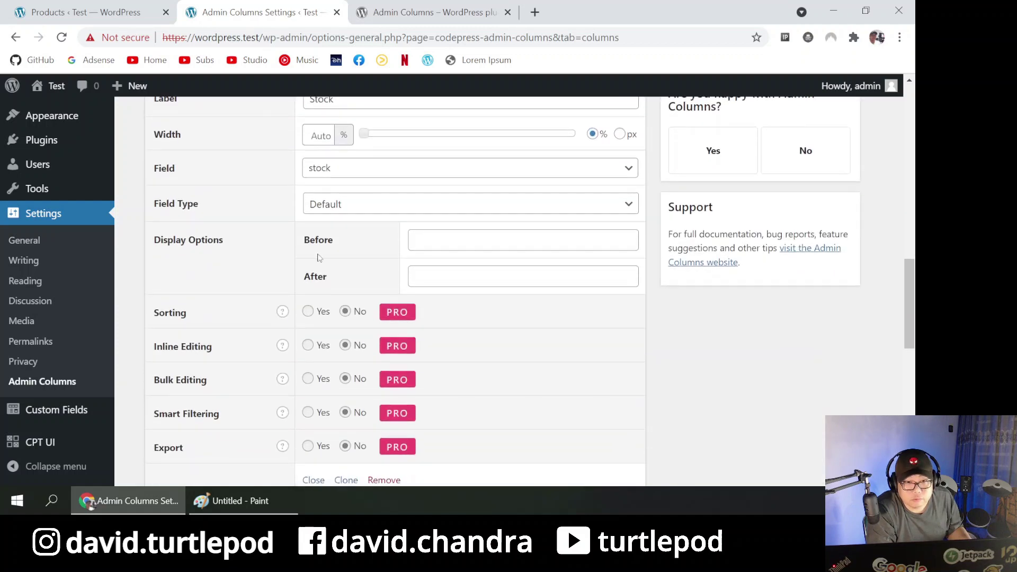
scroll(527, 345, "down", 7)
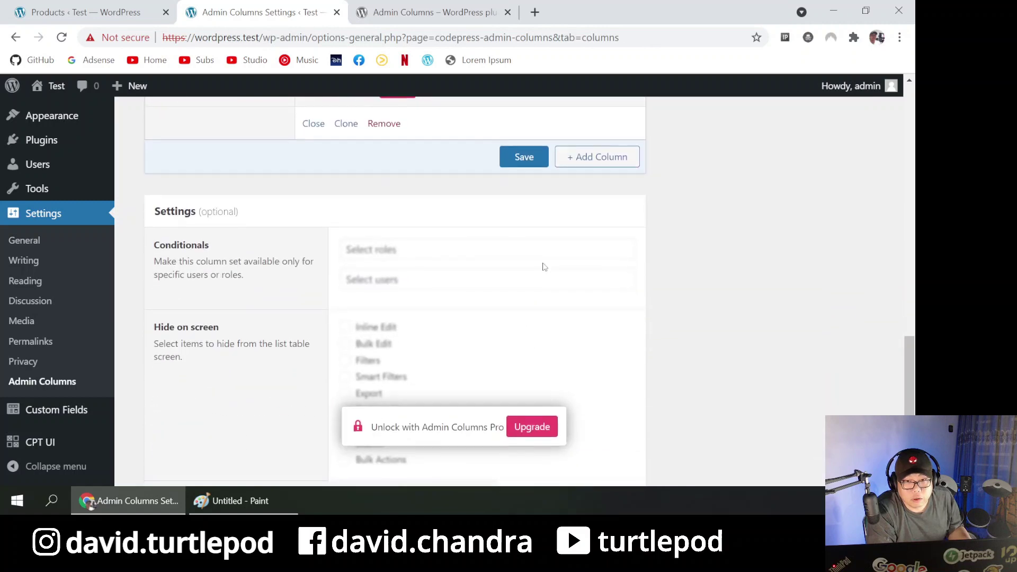
left_click(534, 157)
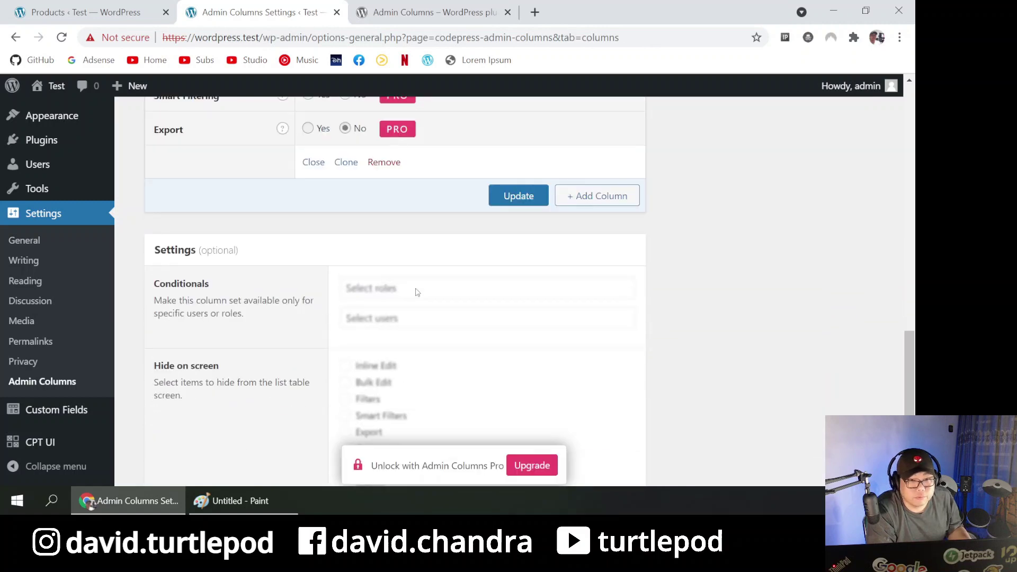
scroll(418, 292, "up", 18)
left_click(82, 8)
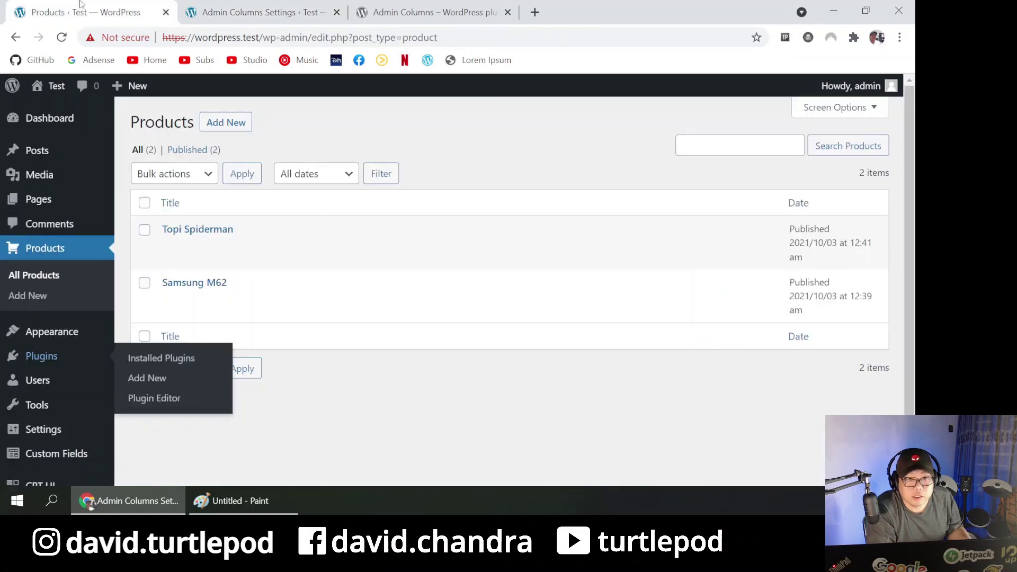
left_click(24, 276)
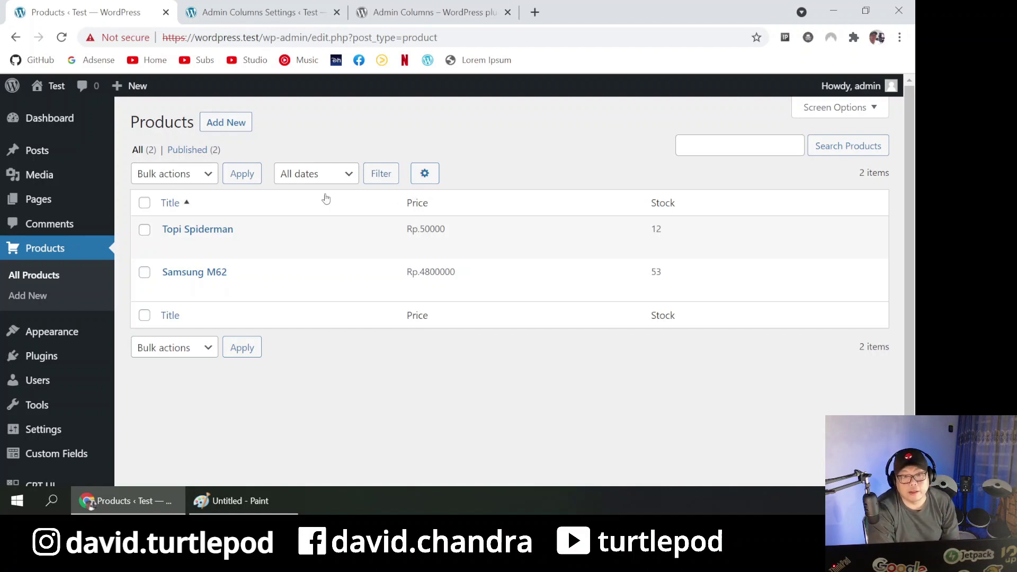
- Open the Topi Spiderman product's edit page in a new tab and review its product data fields and field group
right_click(170, 248)
left_click(183, 256)
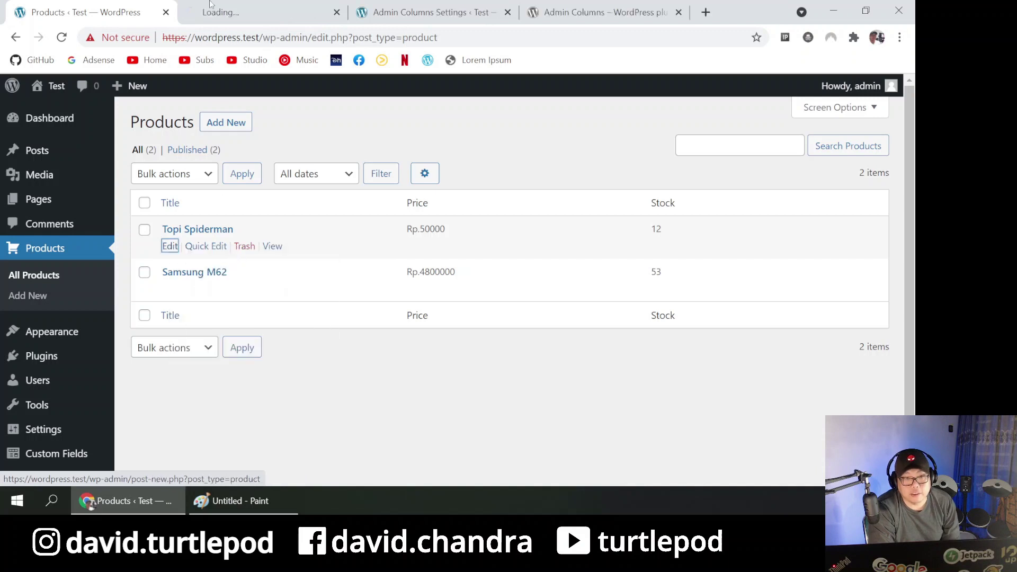
key("ctrl+Tab")
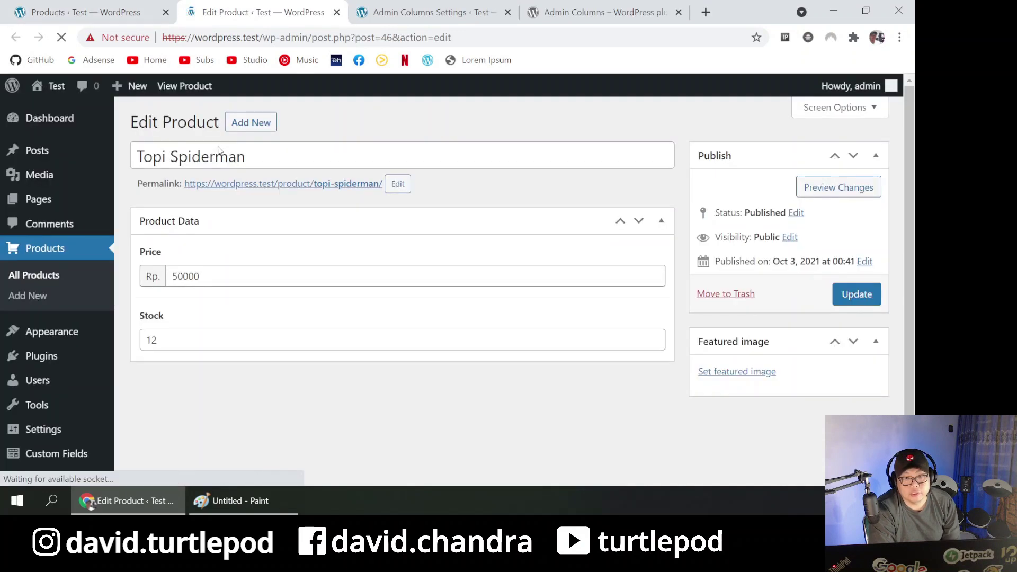
left_click(252, 345)
left_click(284, 473)
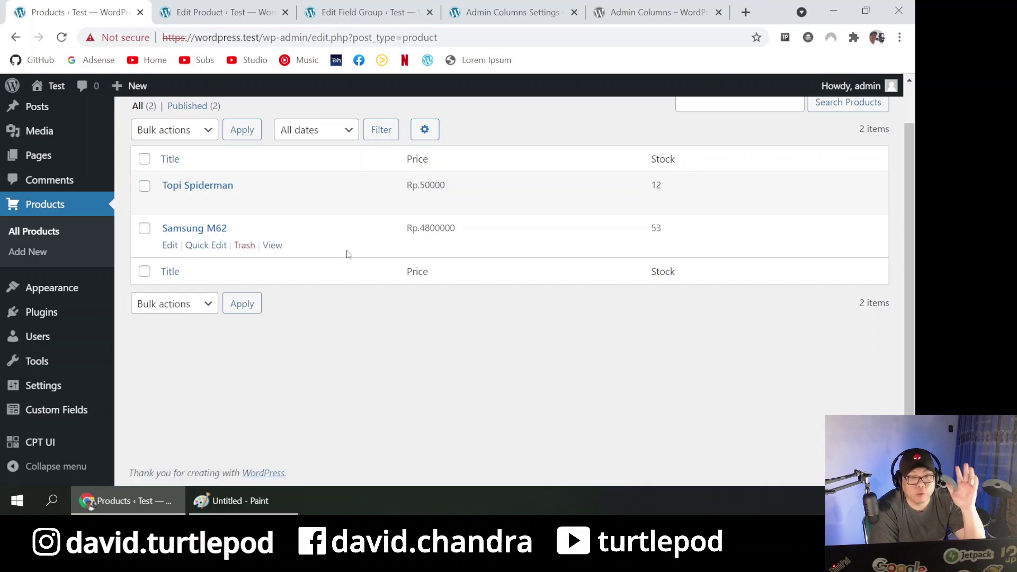
- Open CPT UI's form for adding a taxonomy and enter product_category as the taxonomy slug
left_click(41, 442)
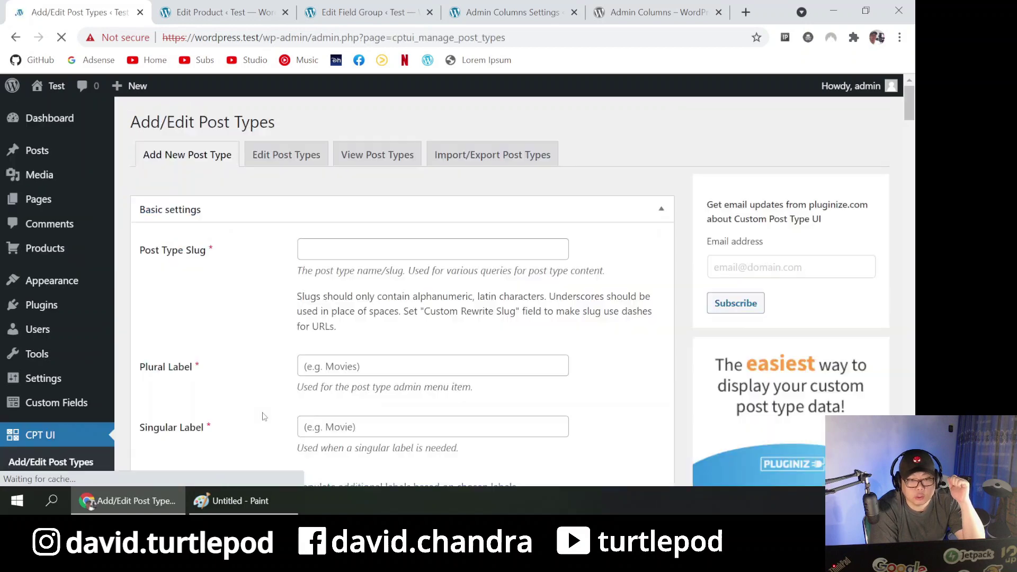
scroll(33, 339, "down", 5)
left_click(39, 358)
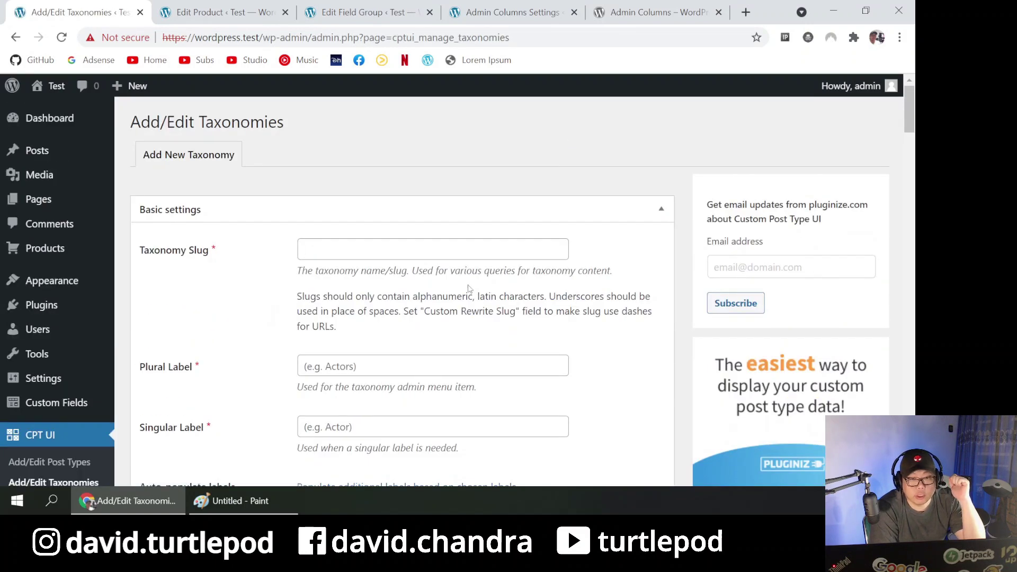
left_click(350, 247)
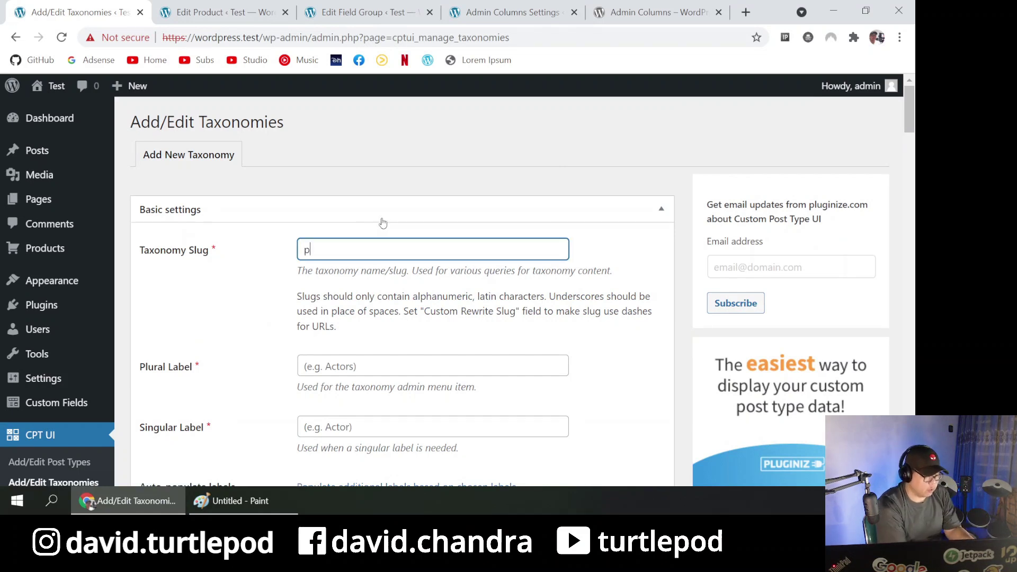
type("product_cat")
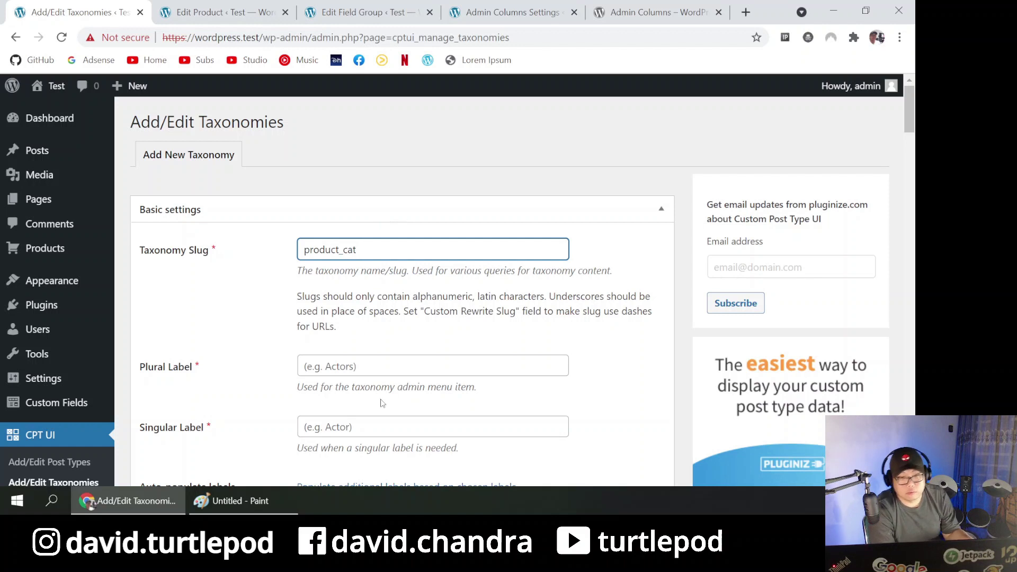
type("egory")
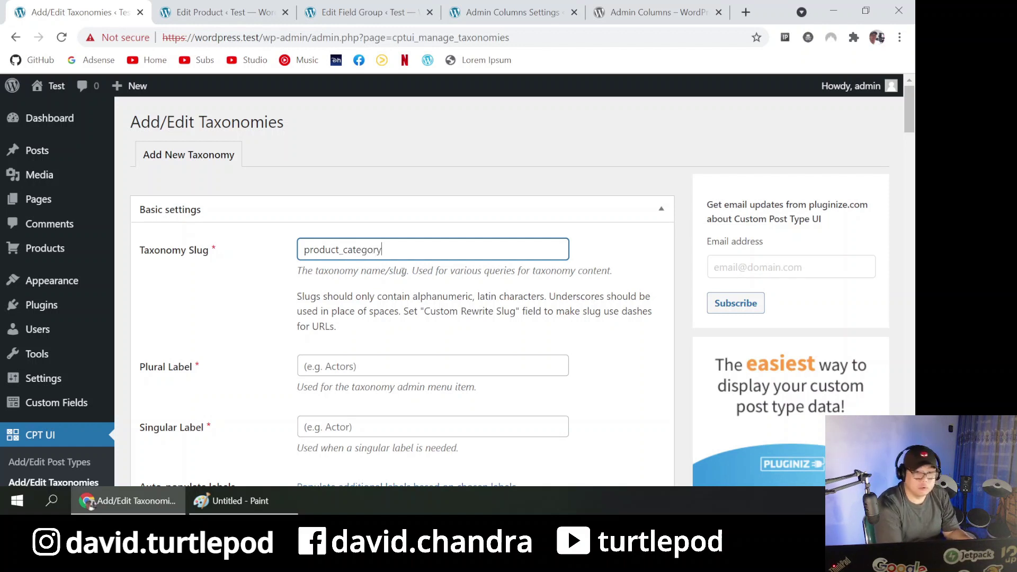
- Change the taxonomy slug to product_group and set the plural label to "Groups"
left_click(392, 363)
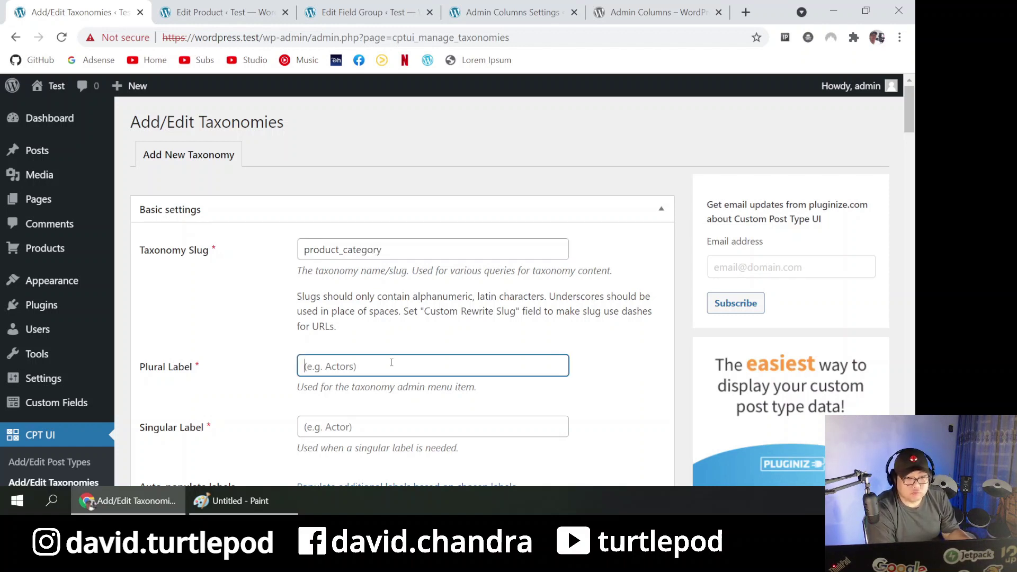
type("Catego")
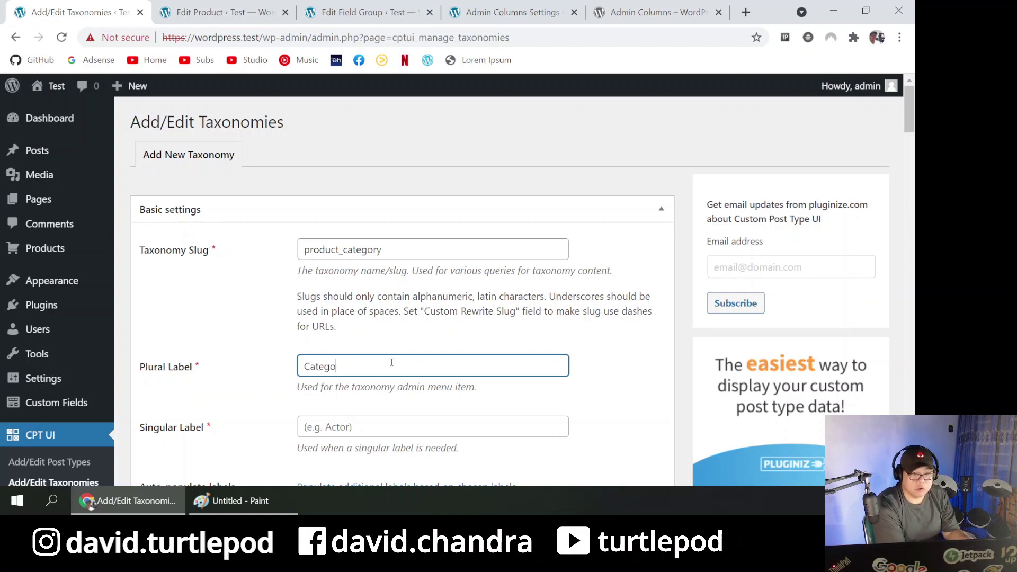
left_click_drag(342, 255, 655, 250)
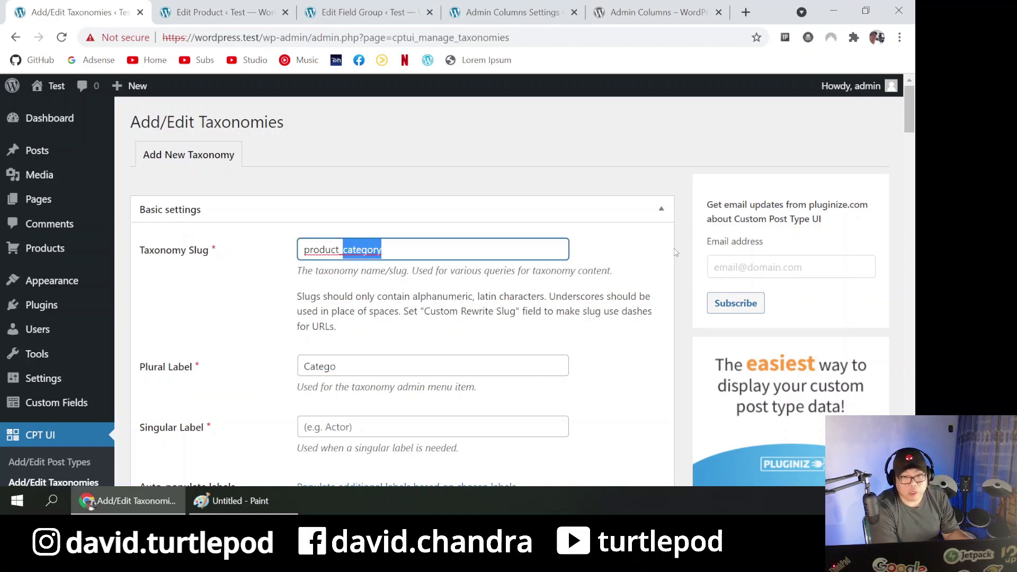
type("group")
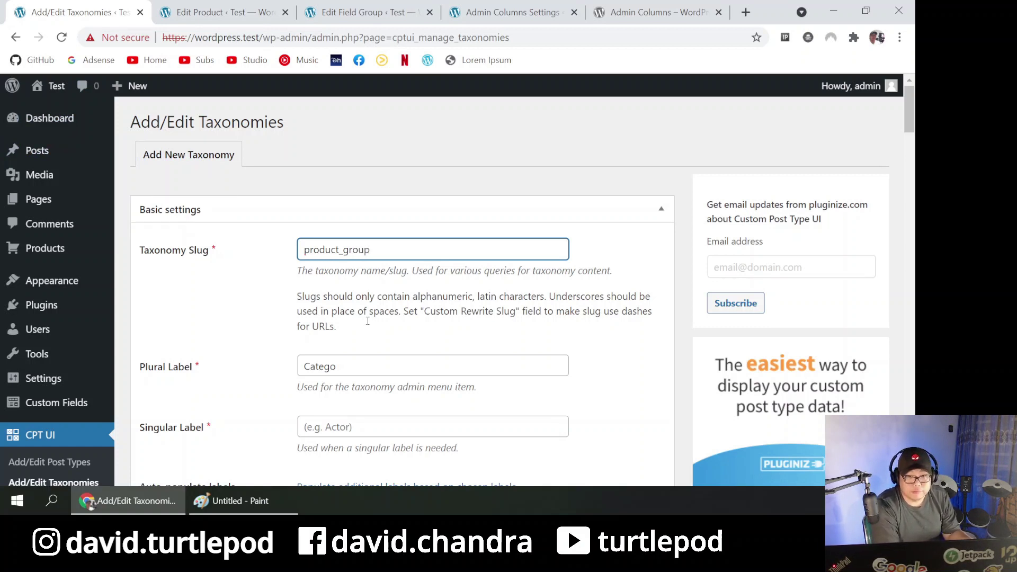
left_click(370, 361)
double_click(374, 355)
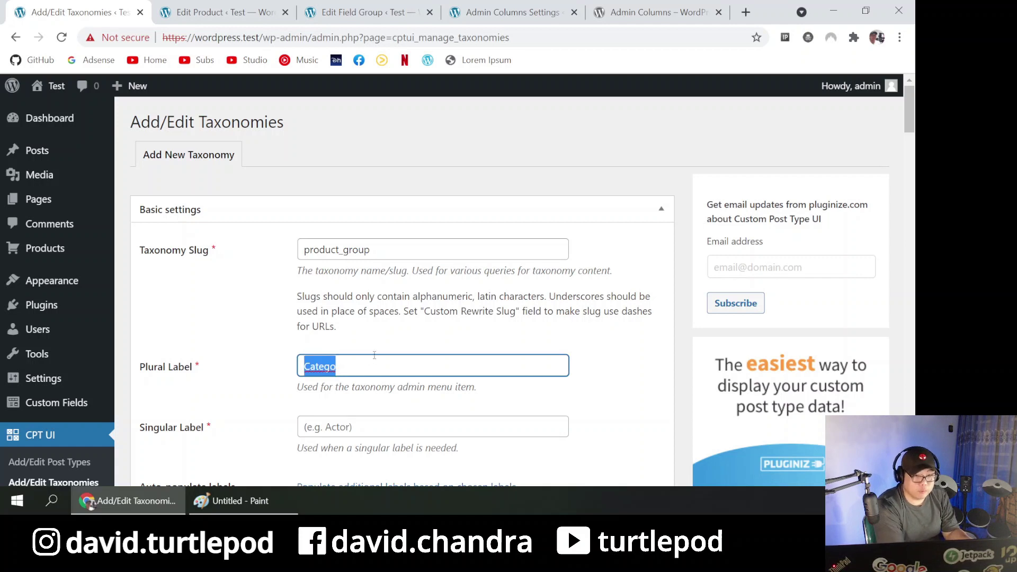
type("Groups")
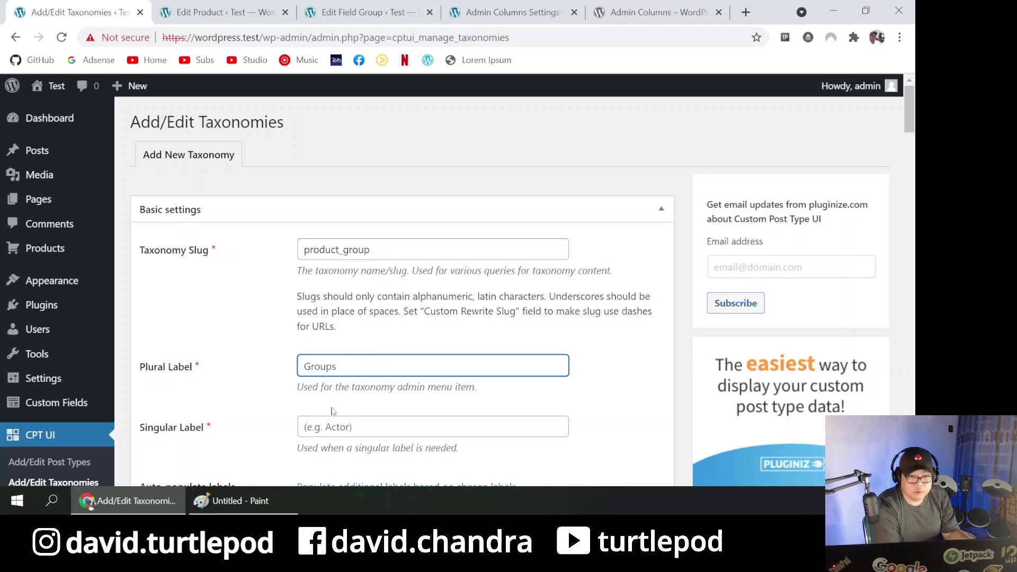
- Set the singular label to "Group", attach the taxonomy to the Products post type, and add the taxonomy
left_click(341, 419)
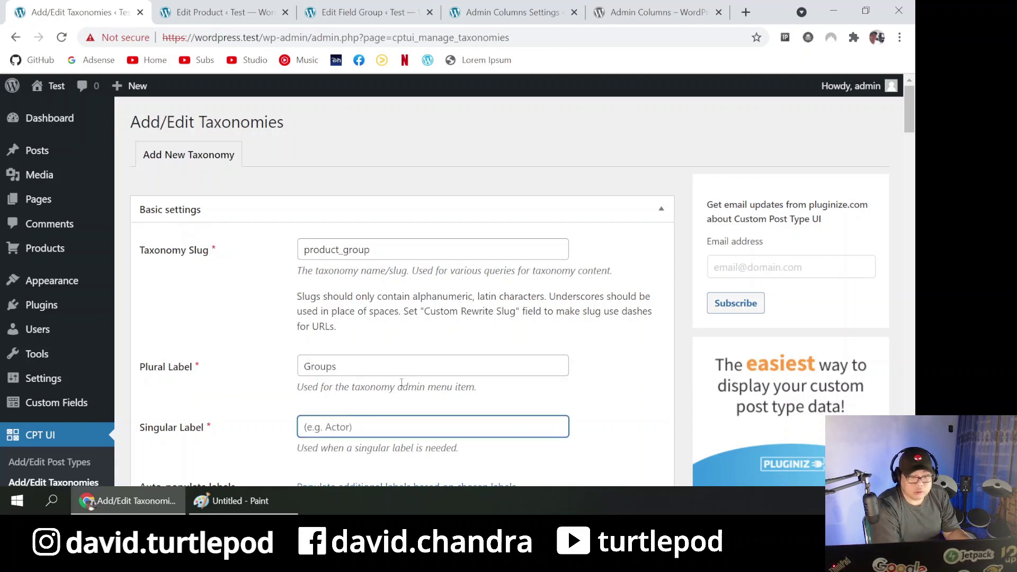
type("Group")
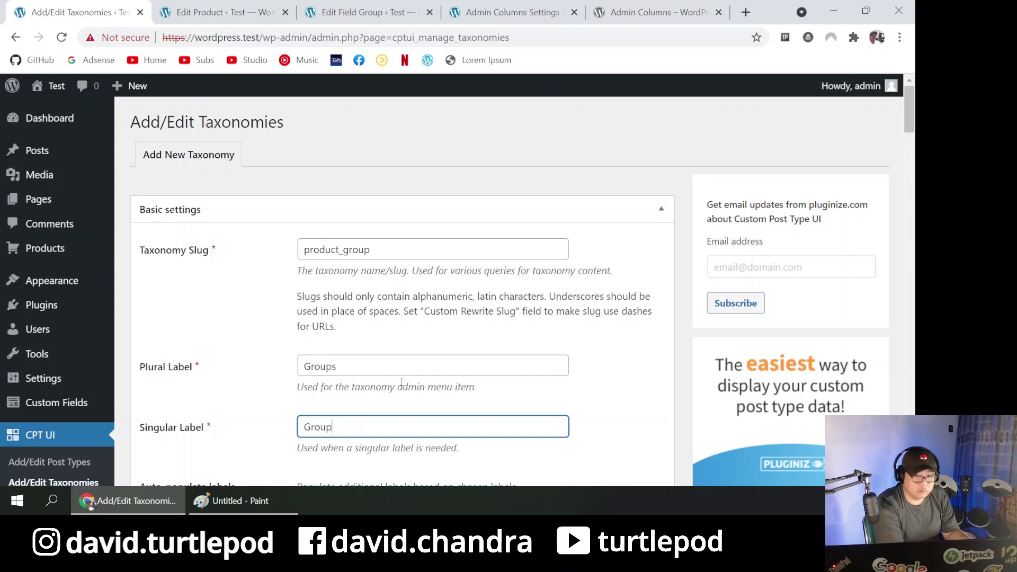
scroll(401, 382, "down", 5)
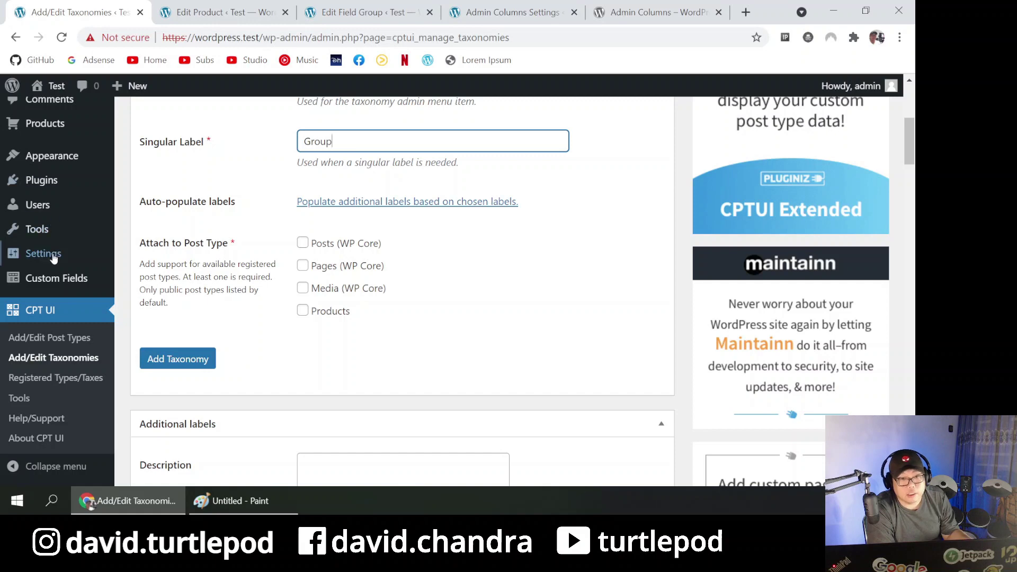
left_click(318, 314)
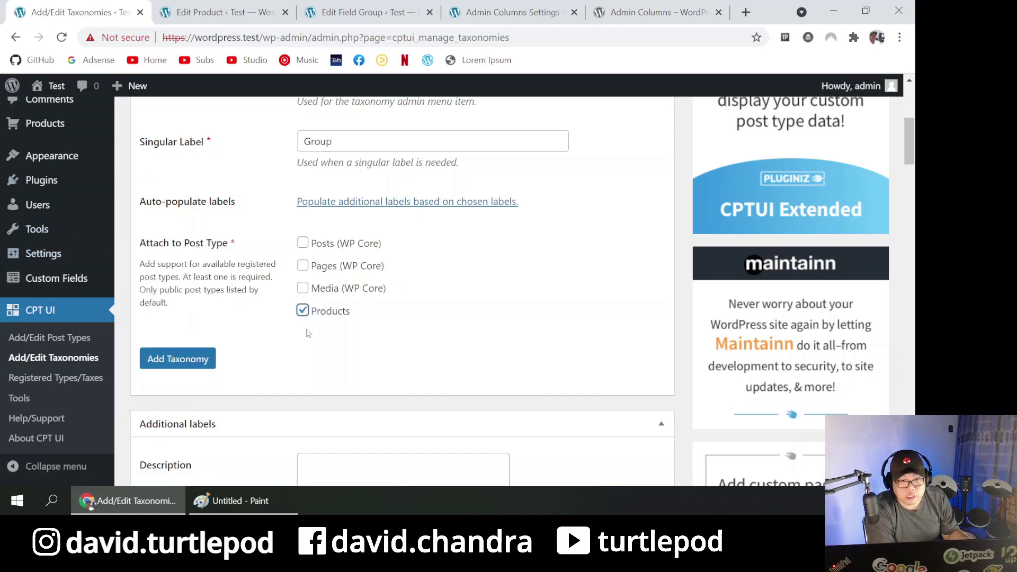
left_click(197, 361)
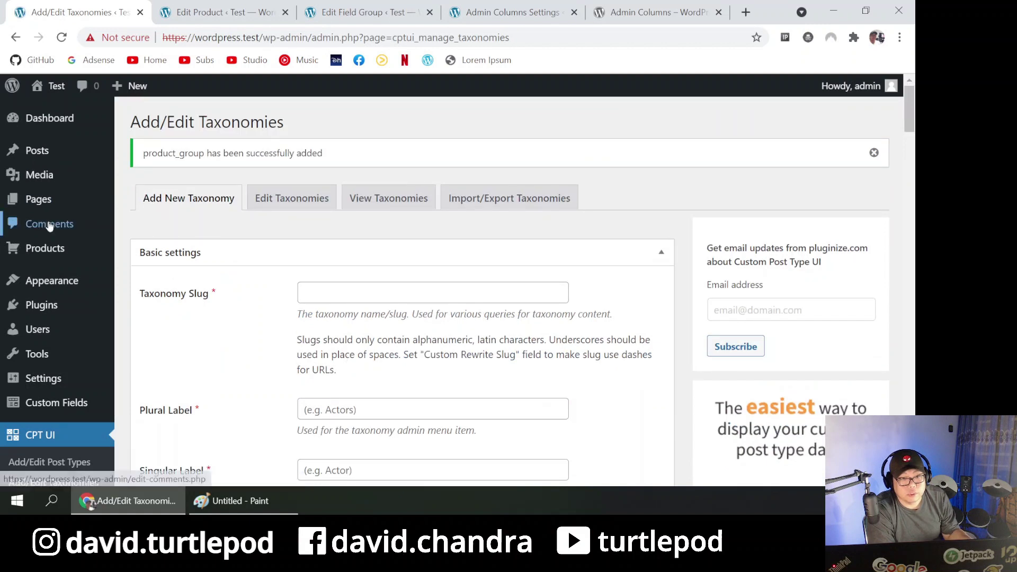
- Assign the group "Pakaian" to the Topi Spiderman product and update it
left_click(65, 257)
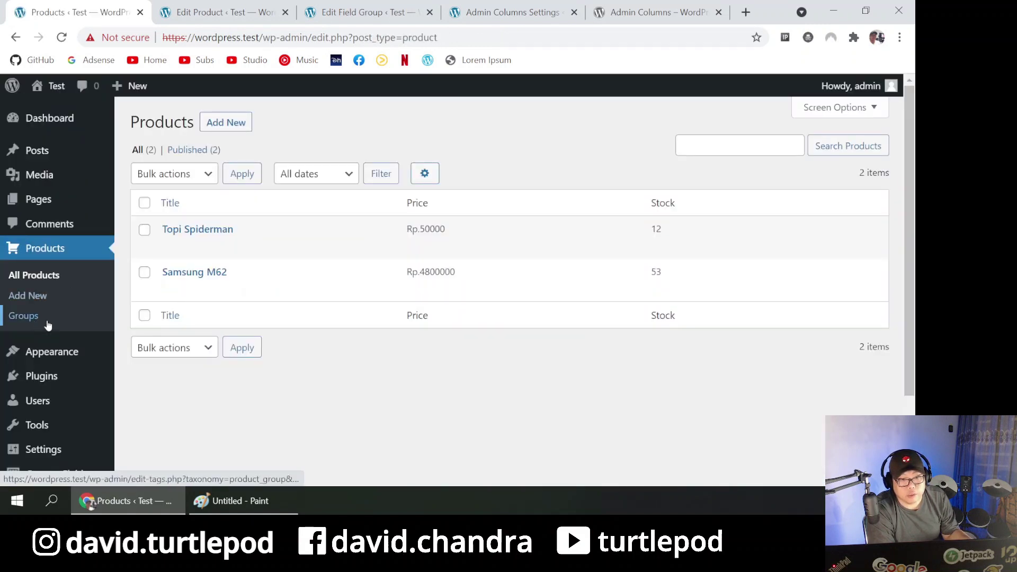
left_click(170, 246)
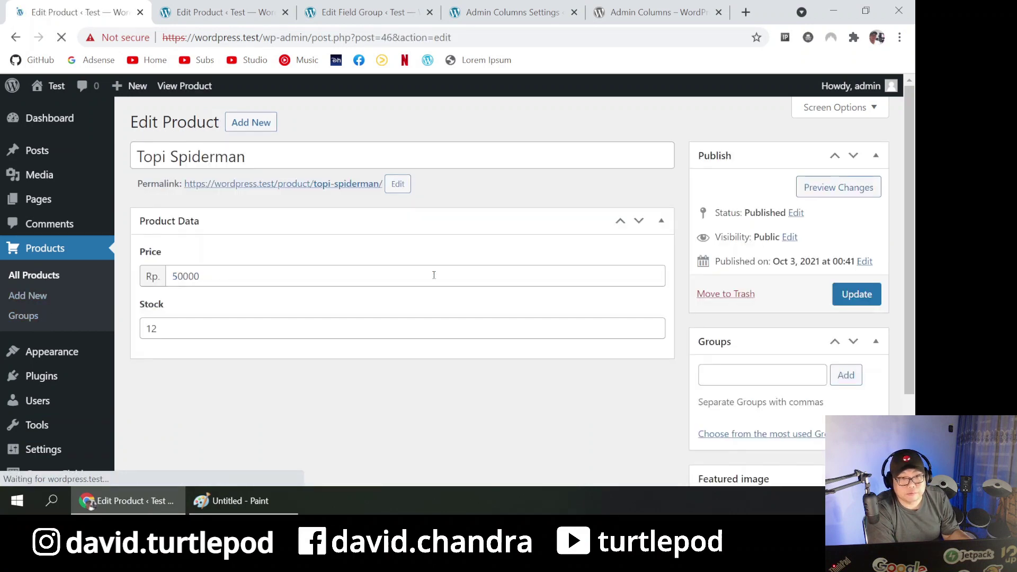
left_click(774, 383)
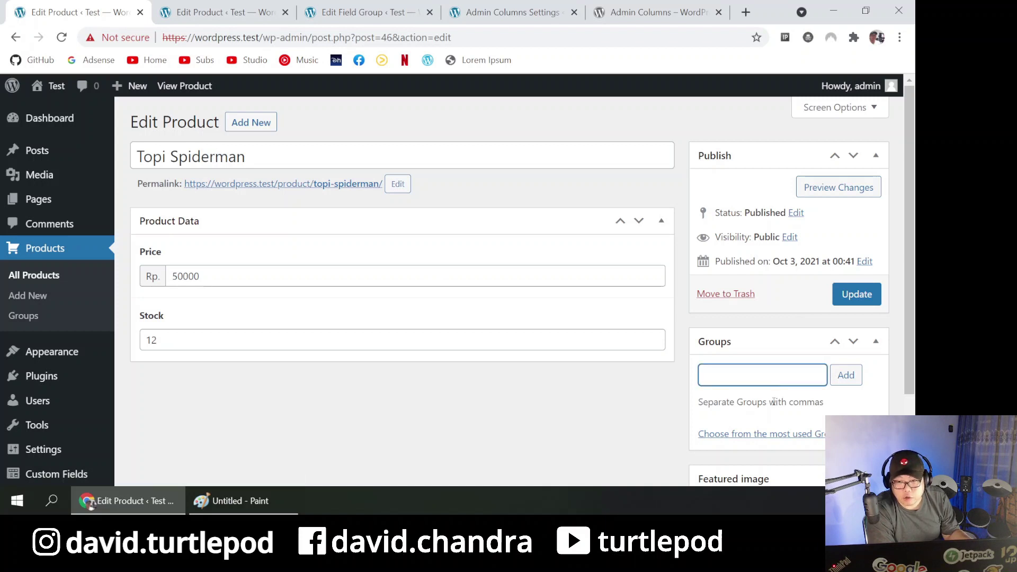
scroll(303, 321, "down", 2)
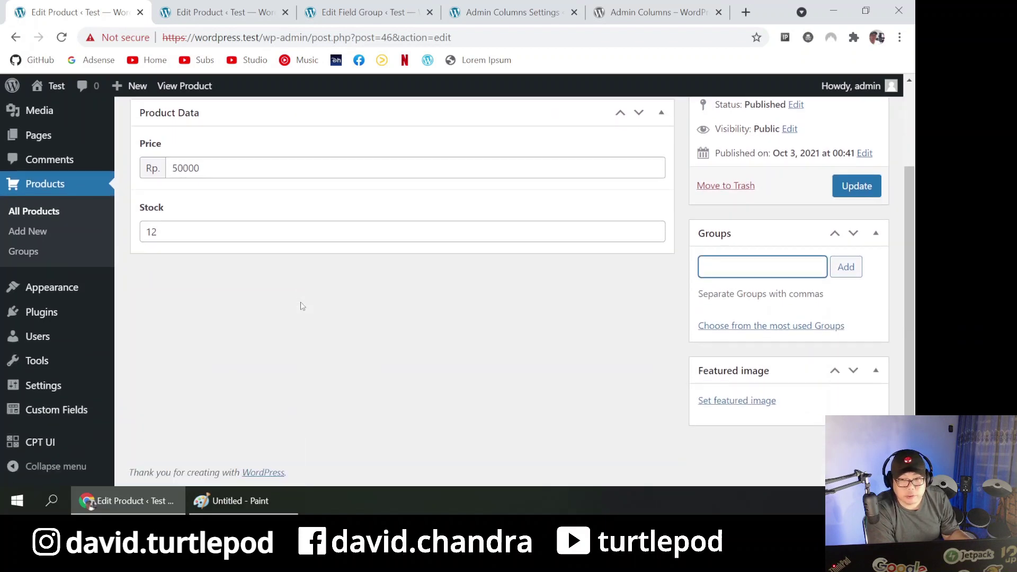
mouse_move(104, 341)
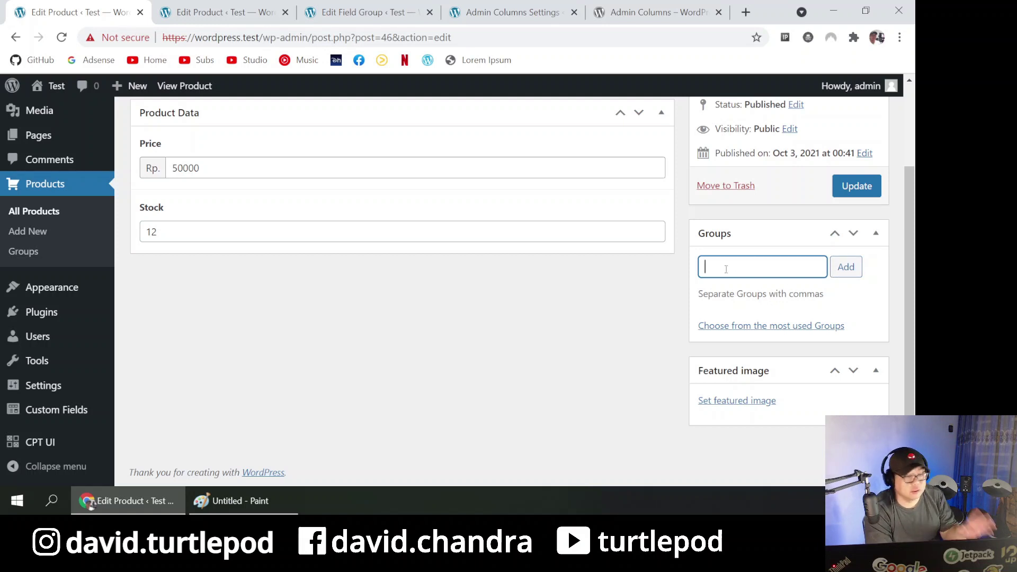
scroll(606, 340, "up", 3)
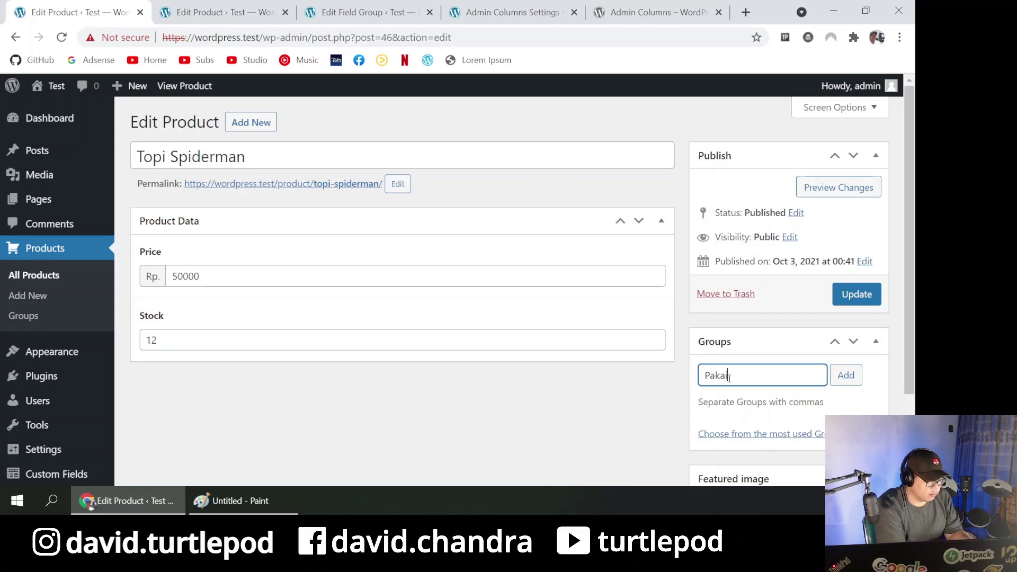
left_click(850, 377)
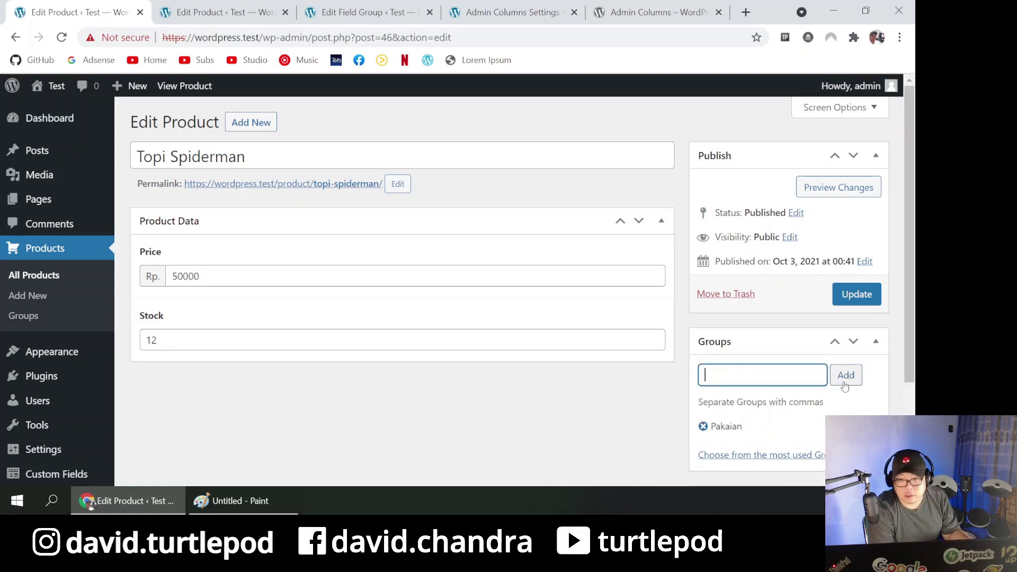
left_click(853, 295)
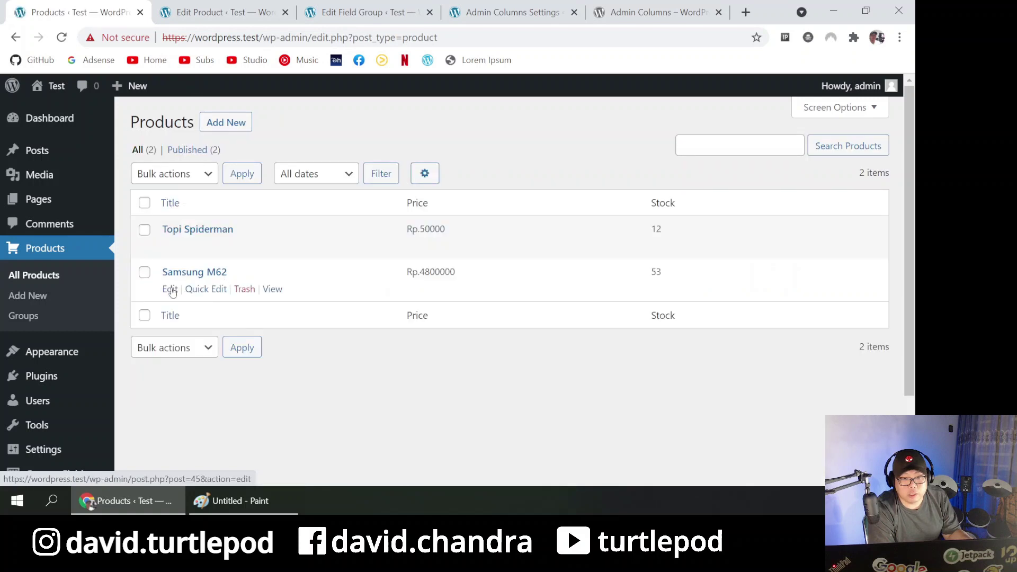
left_click(191, 290)
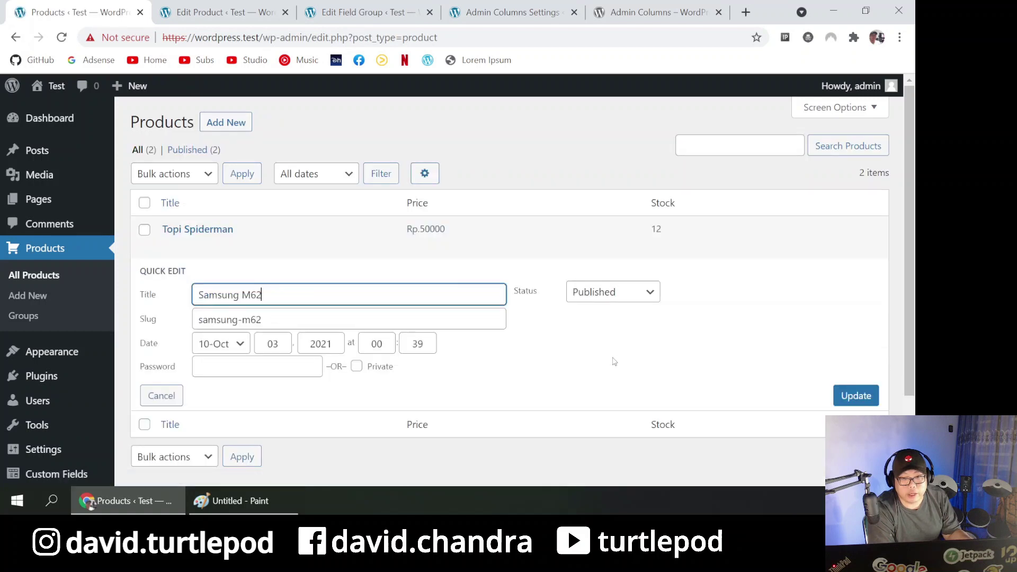
left_click(254, 401)
left_click(176, 396)
left_click(61, 38)
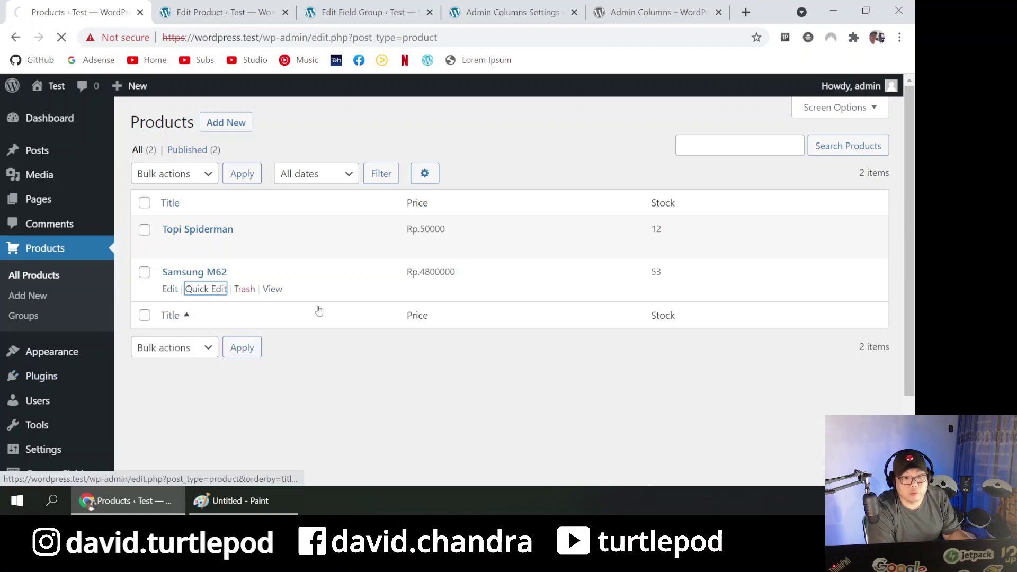
left_click(204, 289)
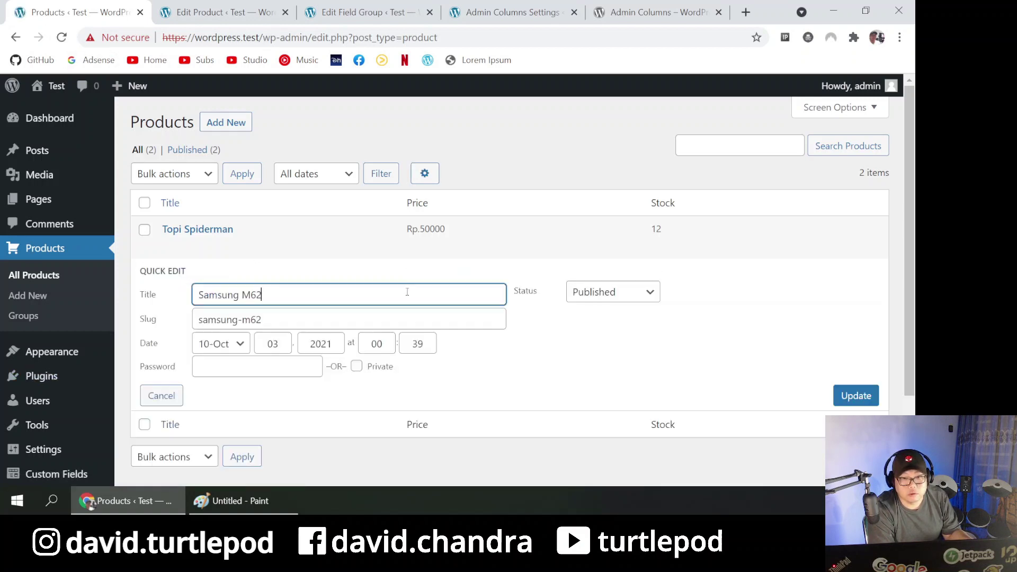
left_click(162, 399)
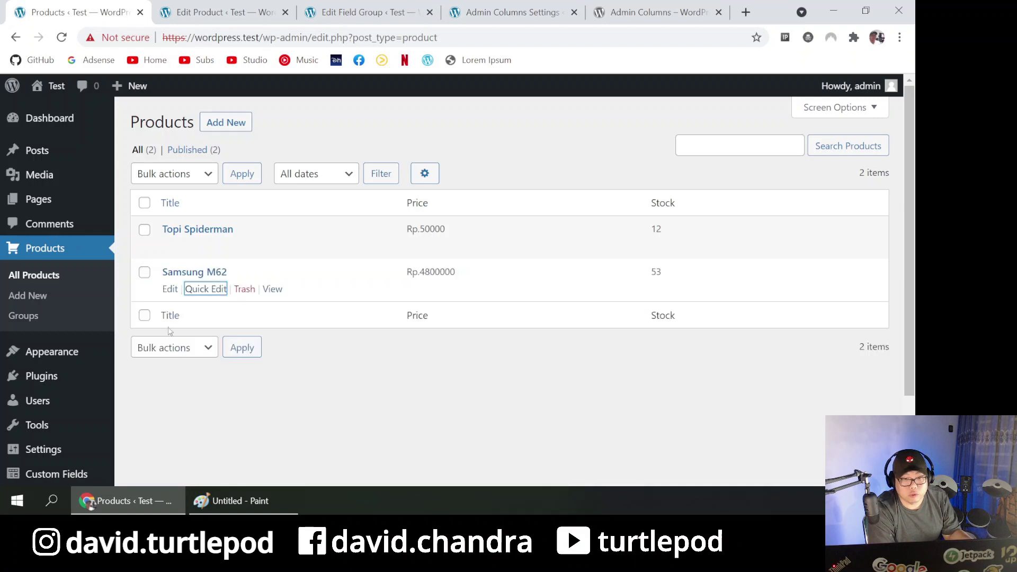
- Assign the group "Phone" to the Samsung M62 product and update it
left_click(170, 289)
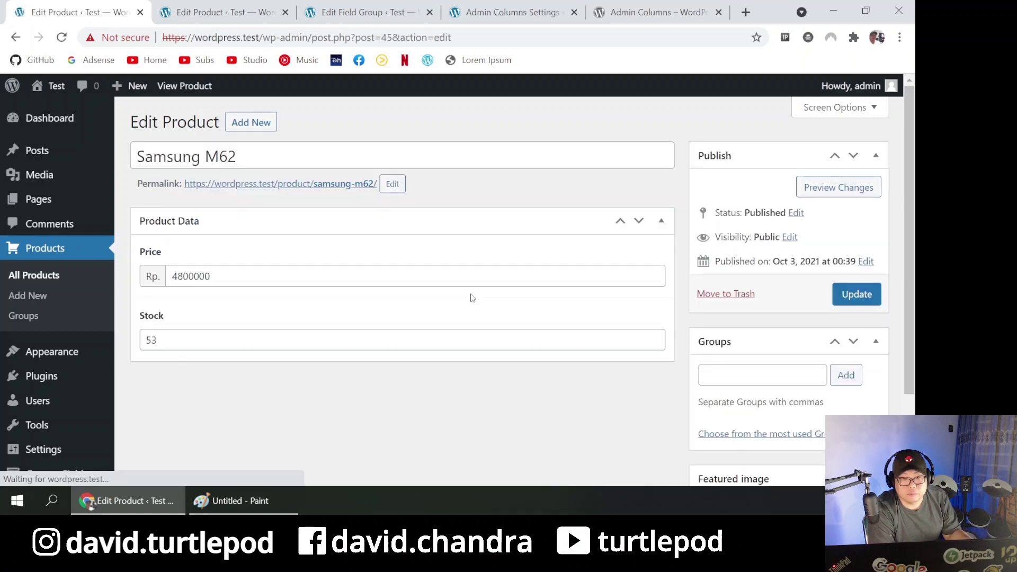
scroll(767, 353, "down", 2)
left_click(716, 263)
type("E")
key("BackSpace")
type("Phone")
left_click(846, 267)
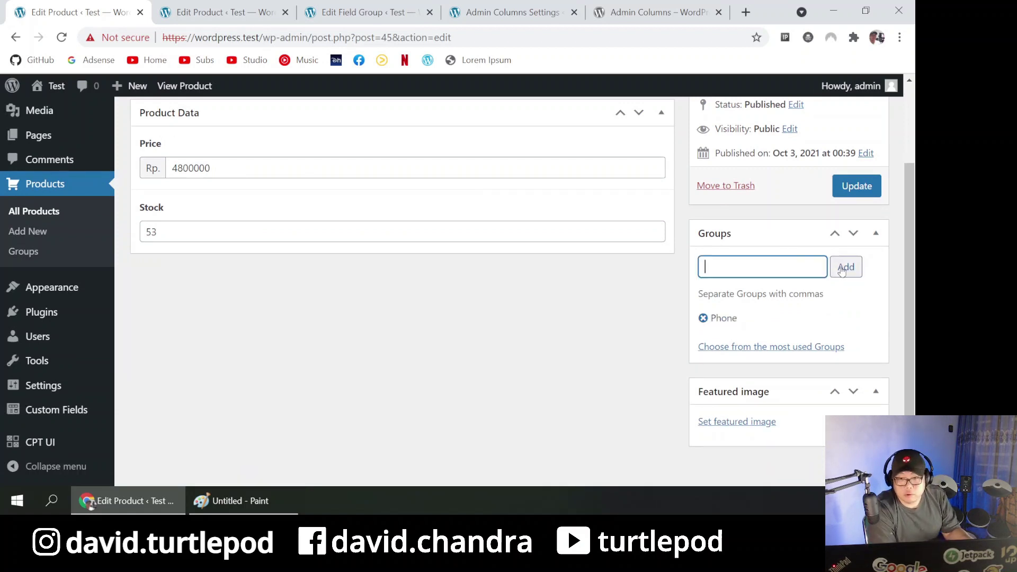
left_click(837, 192)
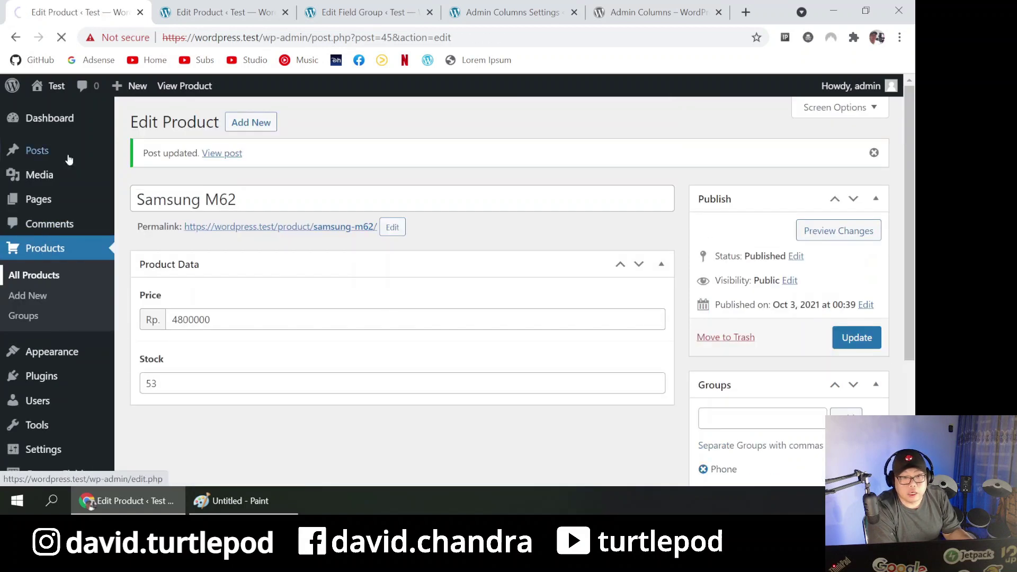
- Open the Posts list in a new tab and compare its columns with those of the Products list
right_click(40, 151)
left_click(106, 163)
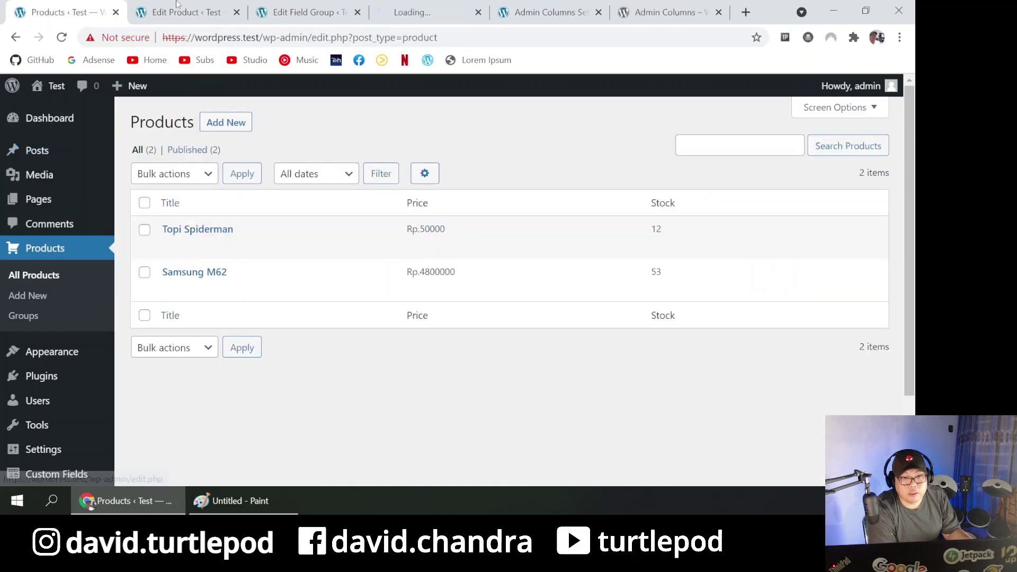
left_click(381, 6)
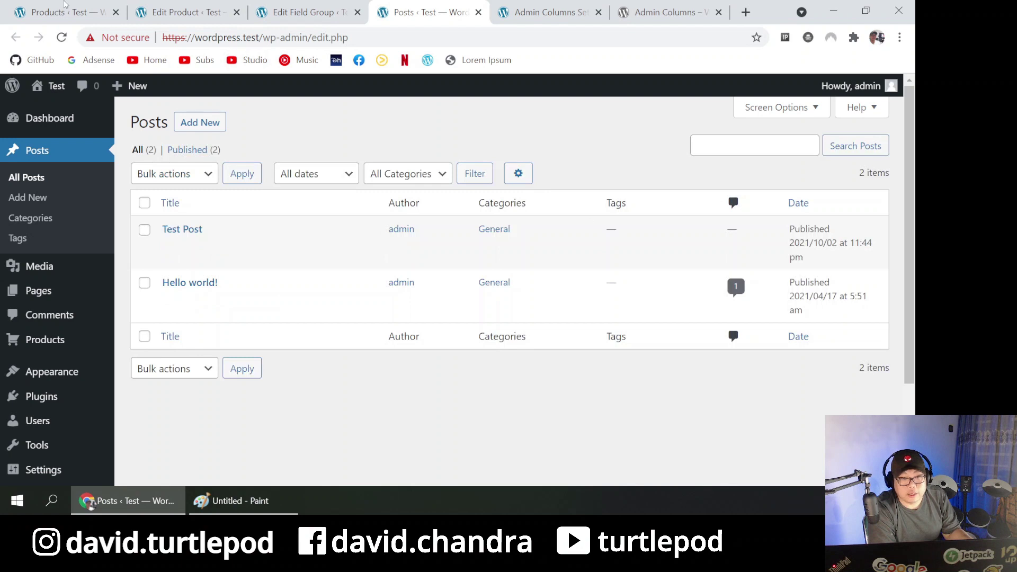
left_click(63, 4)
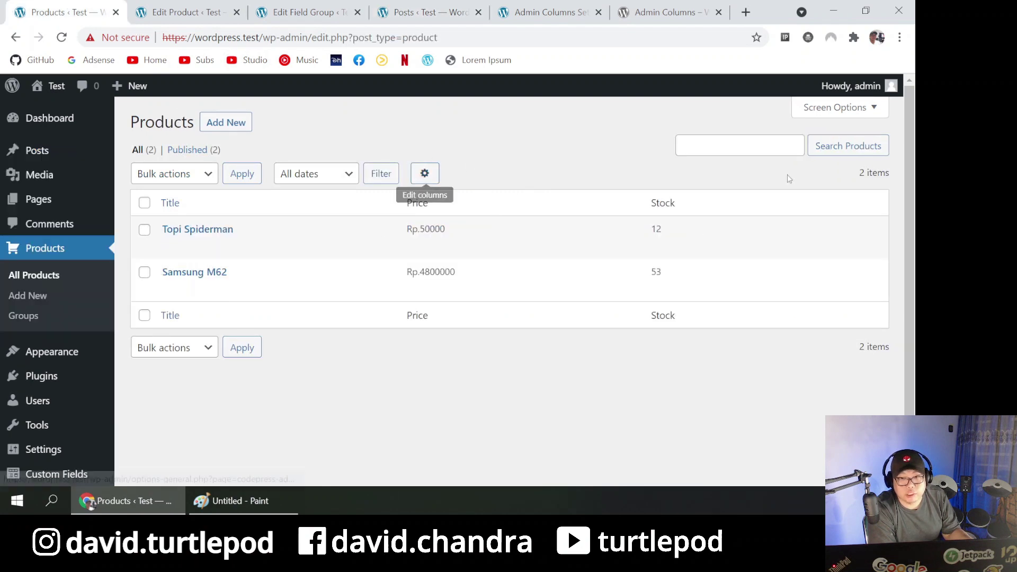
- Open the Admin Columns settings for Products and add a new column below Stock
scroll(175, 318, "down", 1)
mouse_move(60, 414)
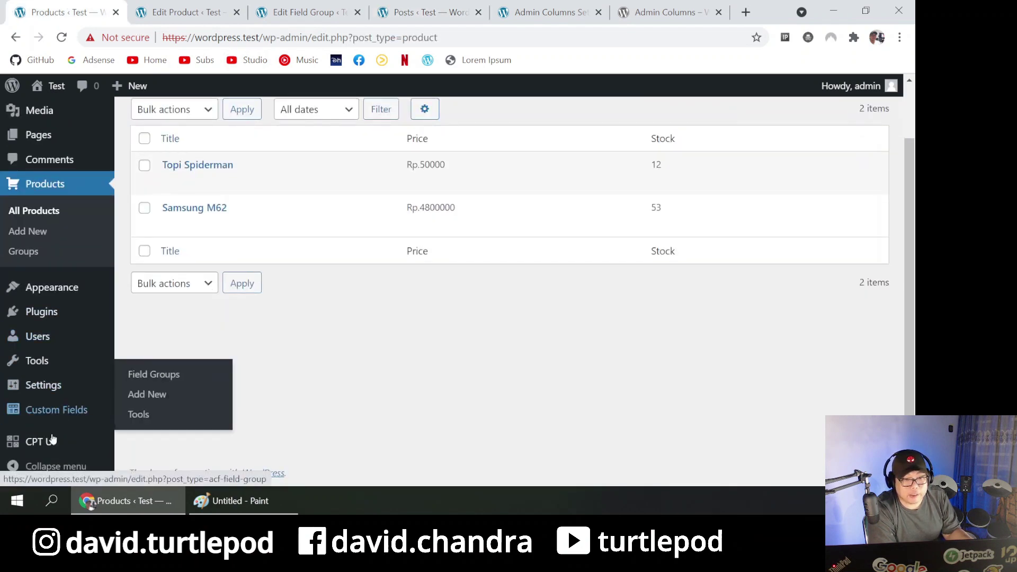
left_click(154, 419)
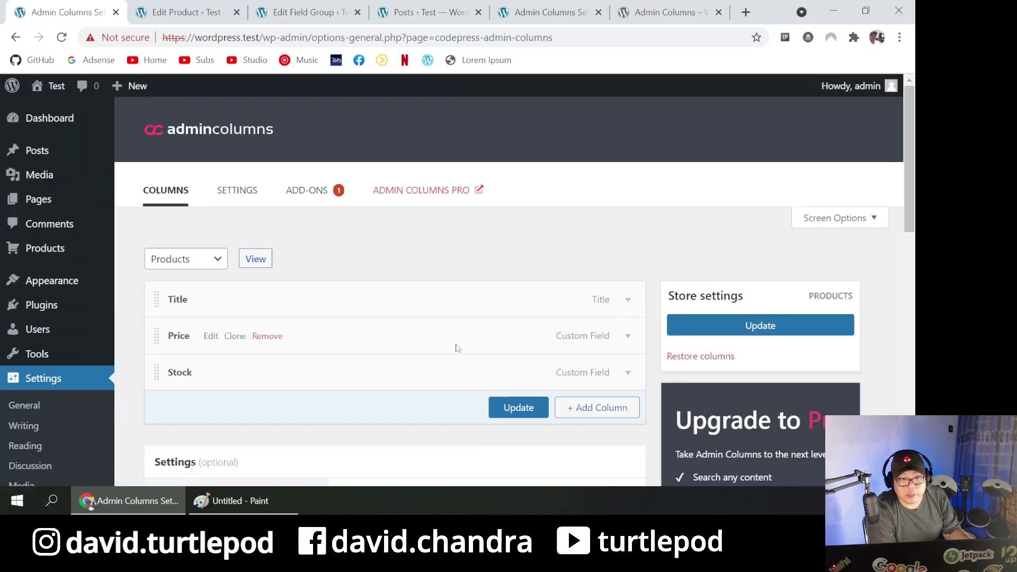
scroll(476, 338, "down", 2)
left_click(580, 265)
scroll(277, 234, "down", 1)
- Set the new column's type to Featured Image
left_click(355, 275)
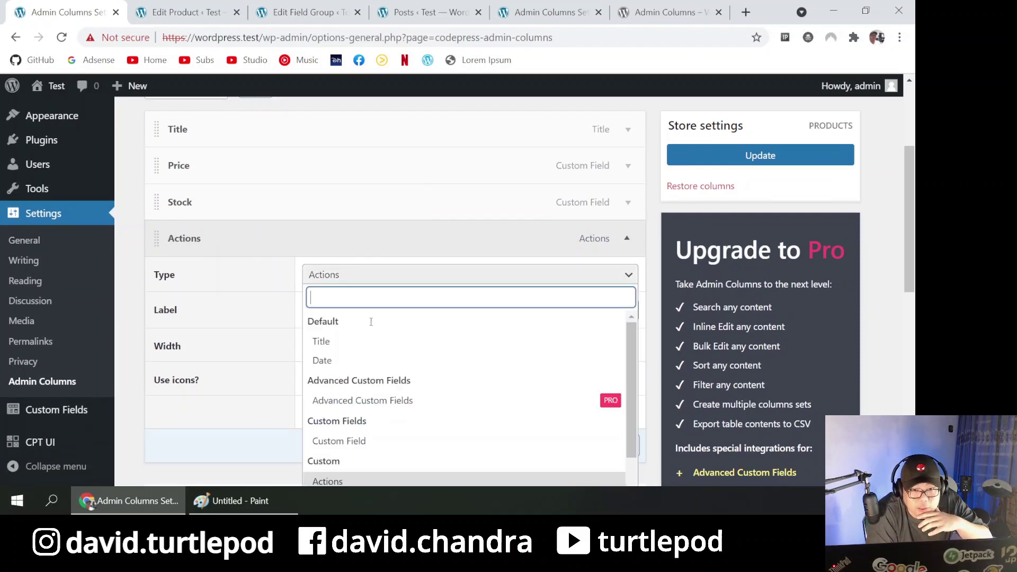
scroll(406, 353, "down", 3)
scroll(407, 354, "down", 3)
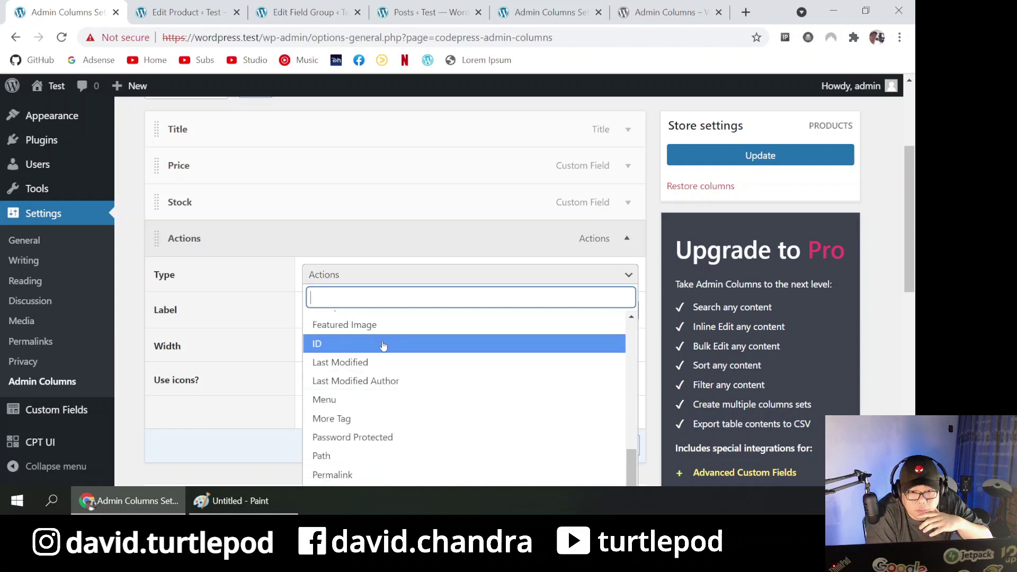
scroll(380, 349, "down", 2)
left_click(410, 290)
- Change the new column's type to Taxonomy
left_click(407, 203)
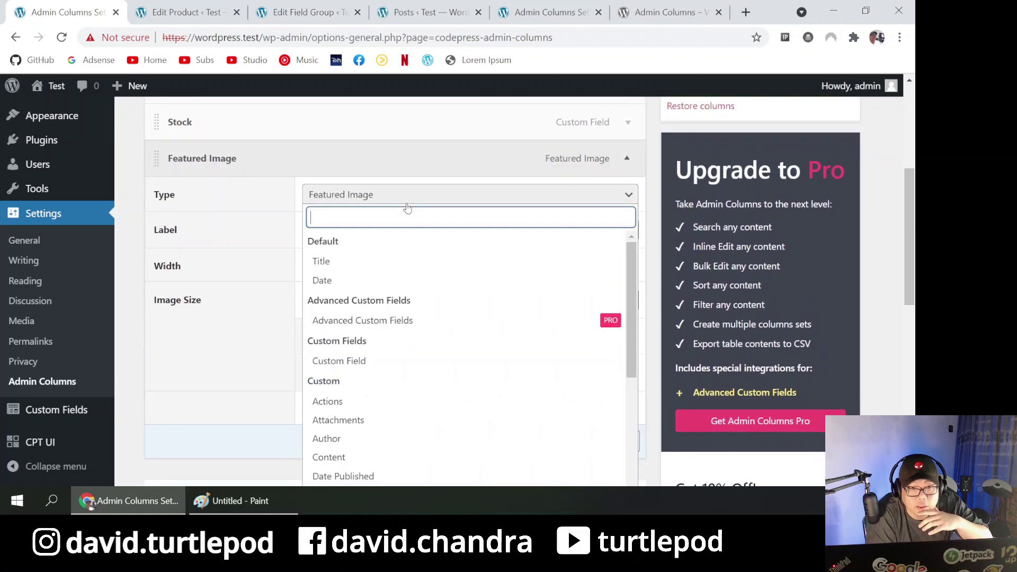
scroll(389, 265, "down", 2)
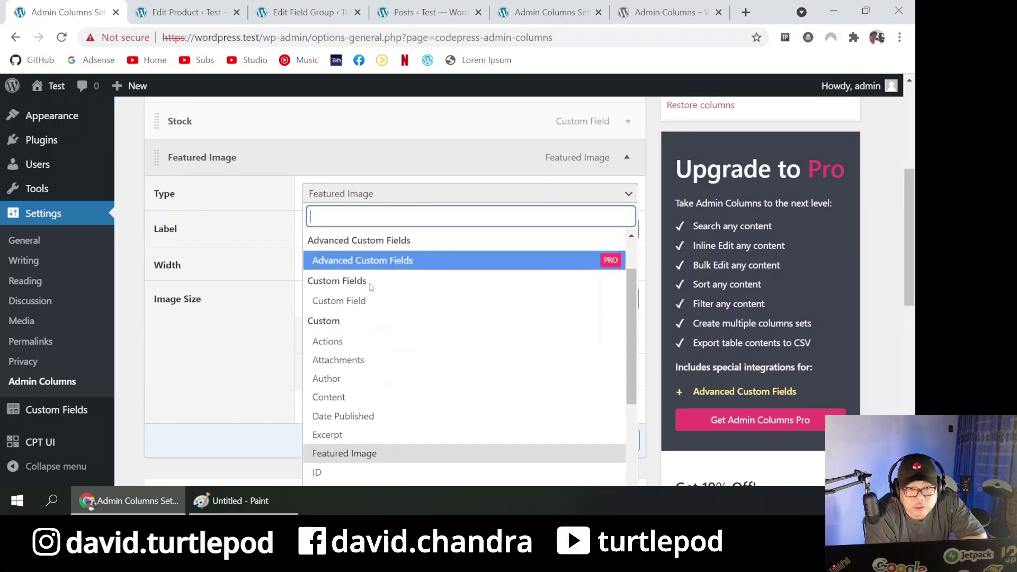
scroll(391, 336, "down", 2)
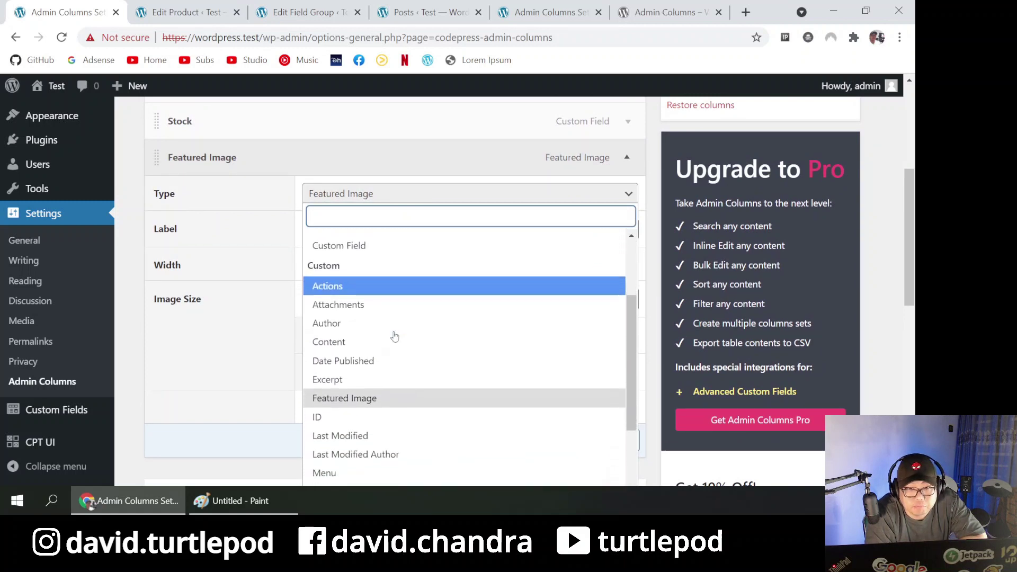
scroll(373, 372, "down", 4)
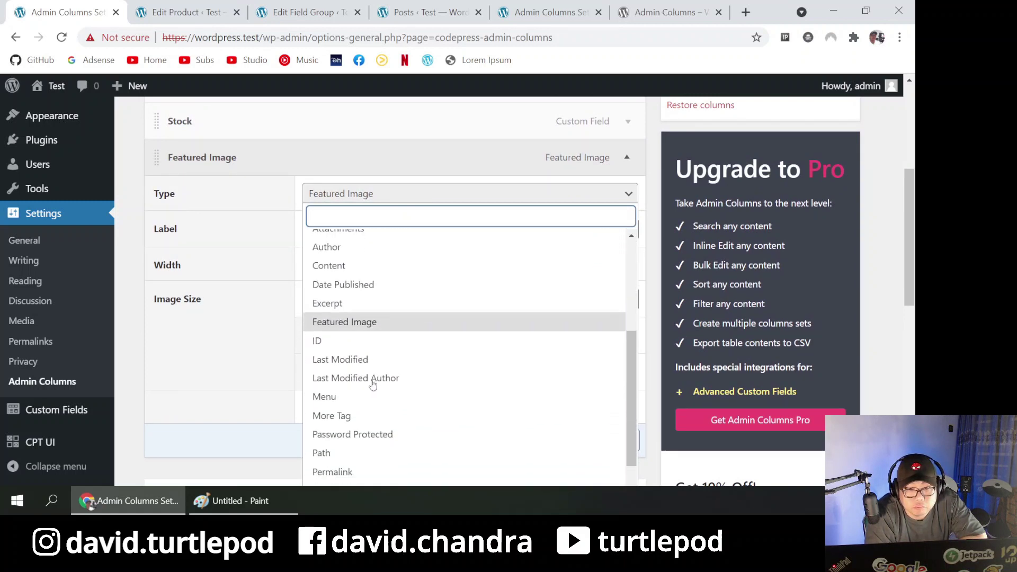
scroll(373, 385, "down", 1)
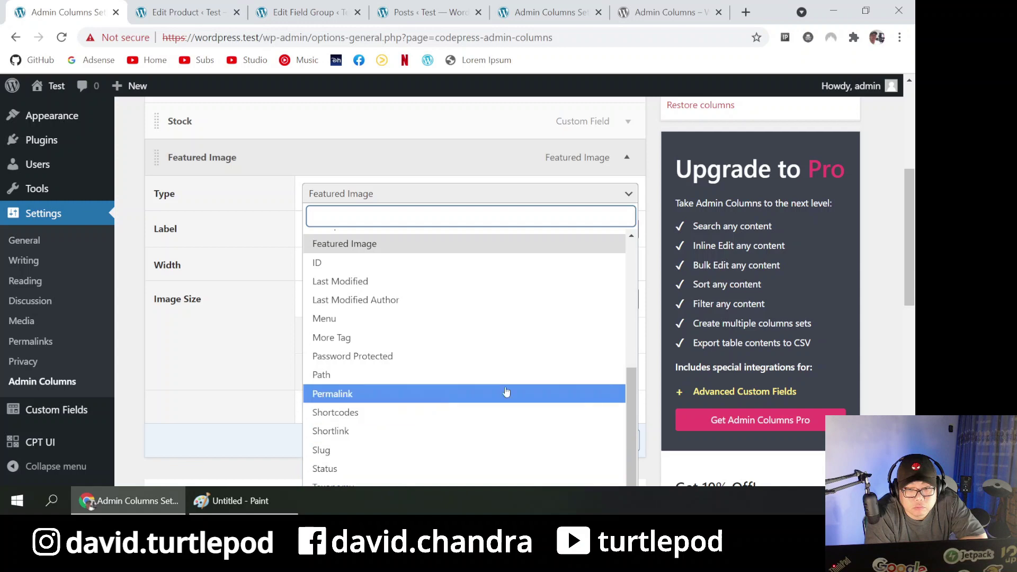
scroll(443, 398, "down", 2)
left_click(419, 389)
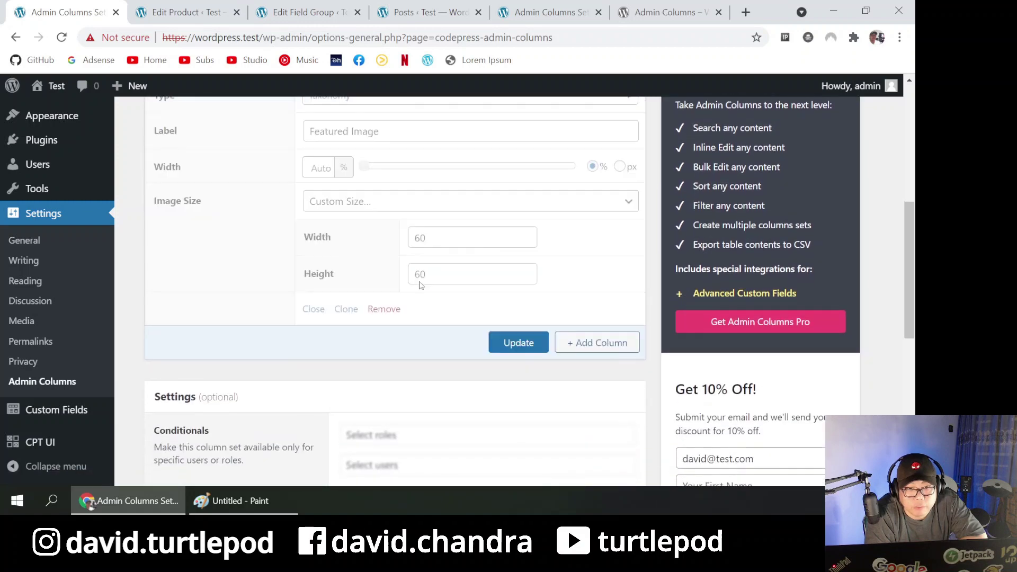
- Label the new taxonomy column "Group" and save the Products column settings
scroll(443, 207, "up", 3)
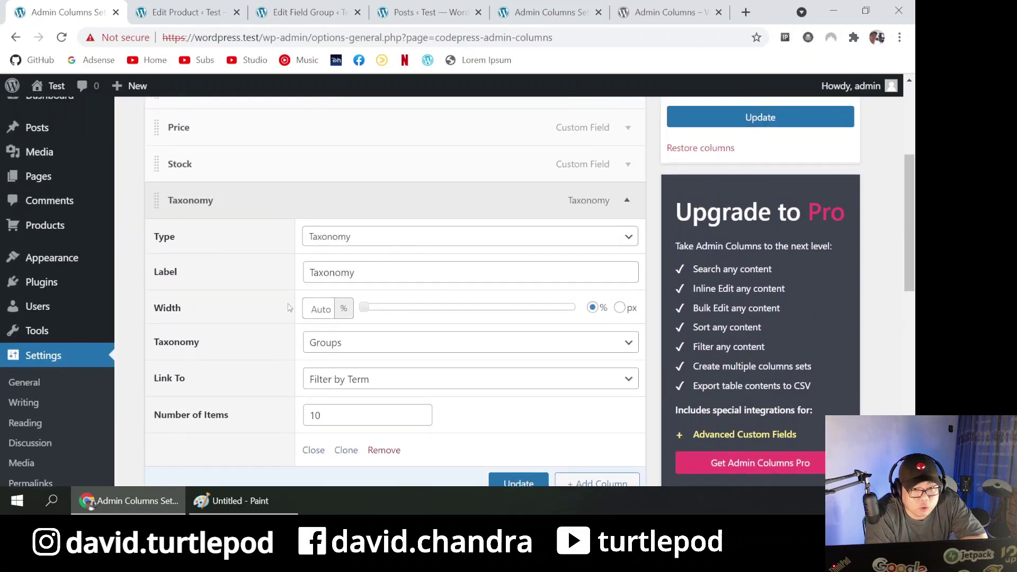
left_click(460, 273)
key("ctrl+a")
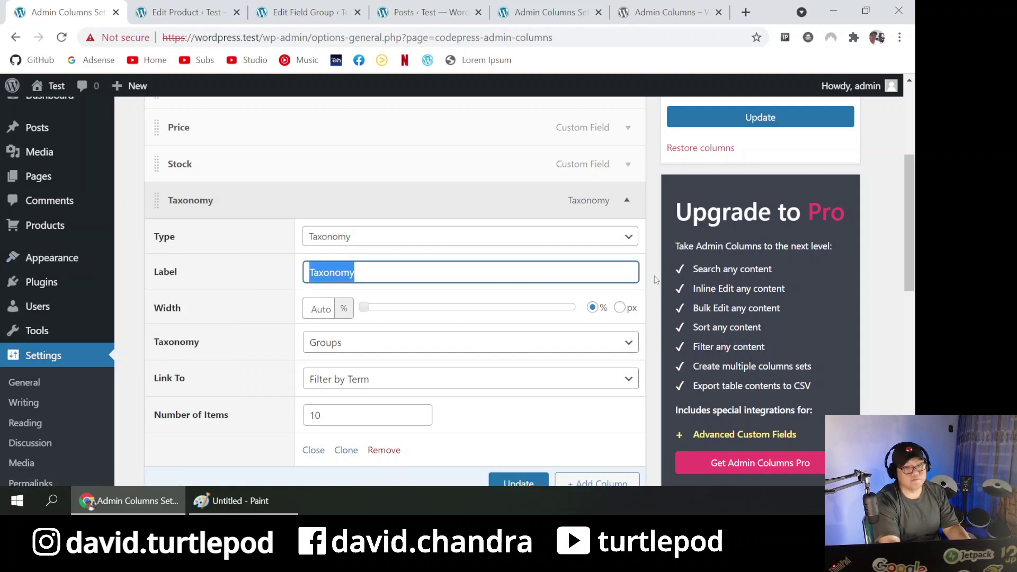
type("Group")
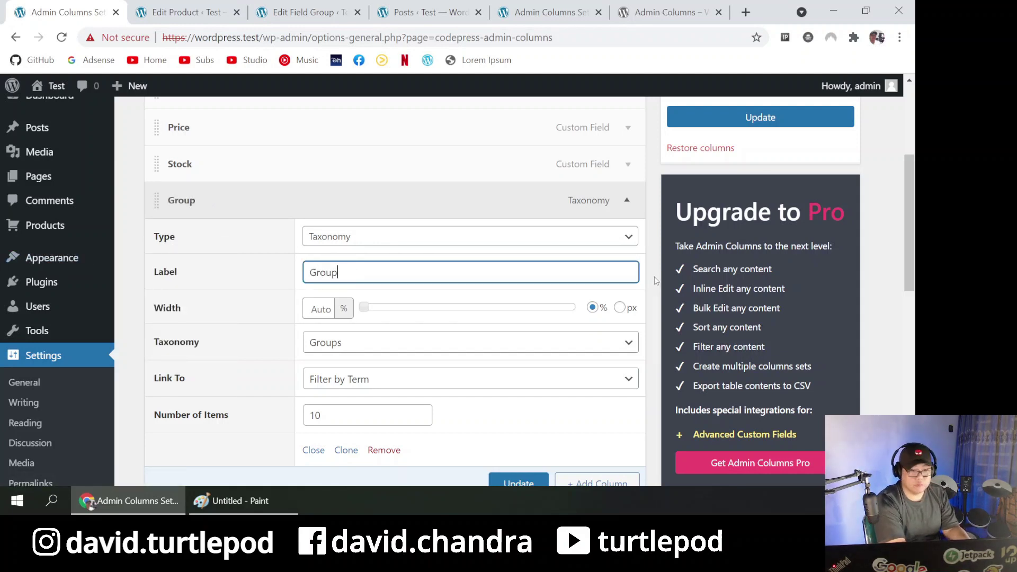
scroll(442, 347, "down", 3)
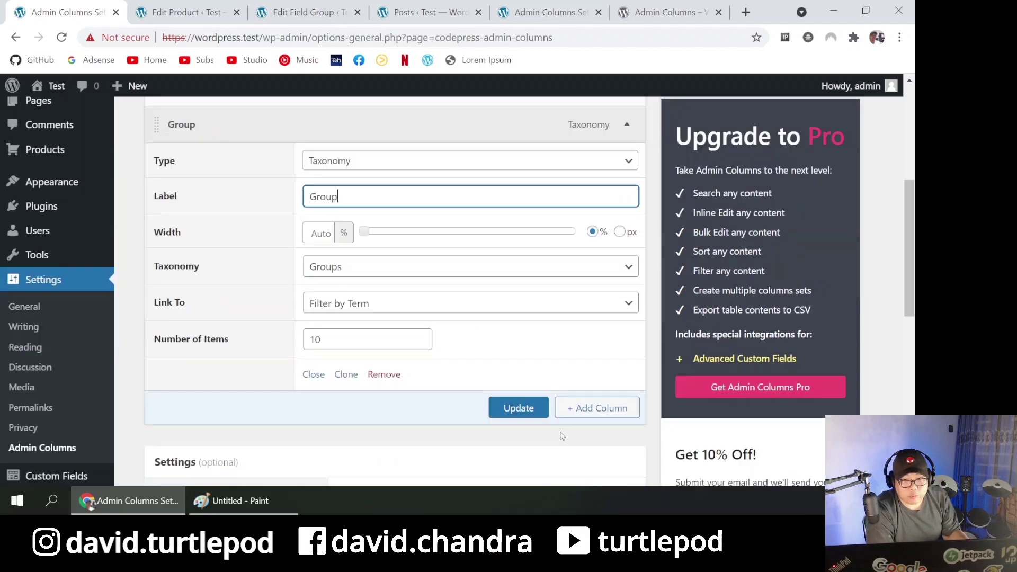
left_click(519, 341)
- Open the Products list to check its Group column, and close the leftover Edit Product tab
left_click(159, 5)
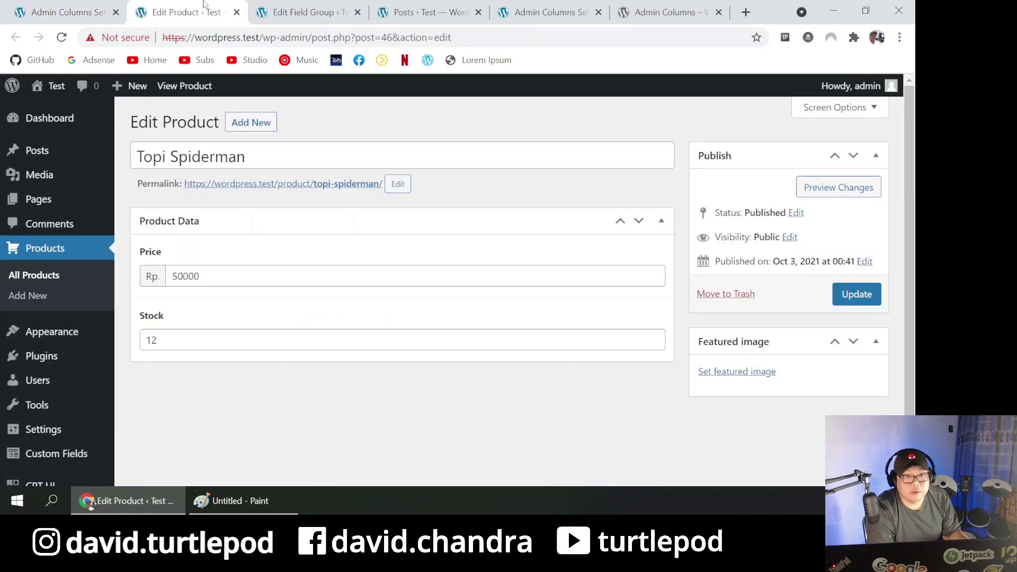
left_click(315, 7)
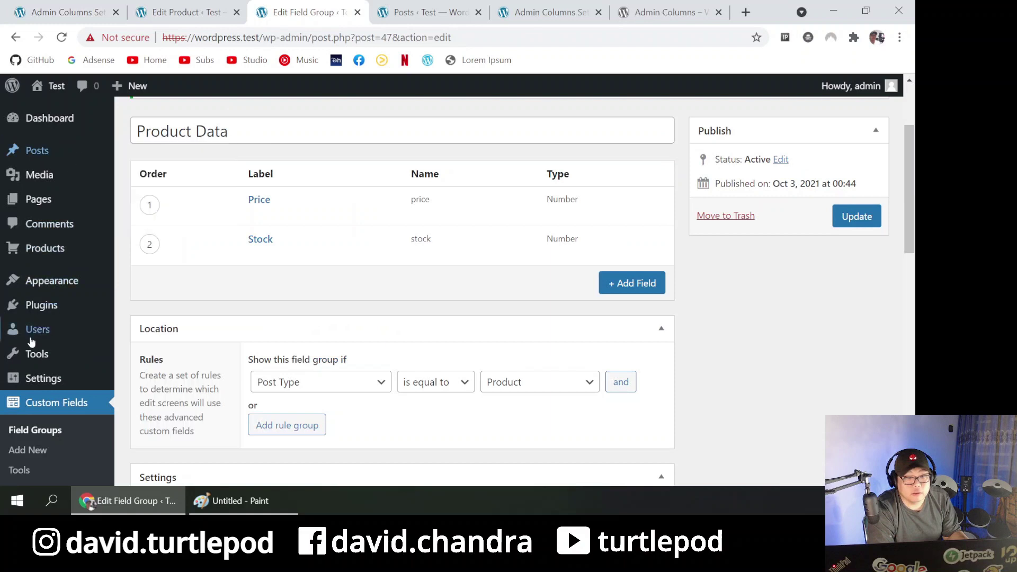
left_click(45, 248)
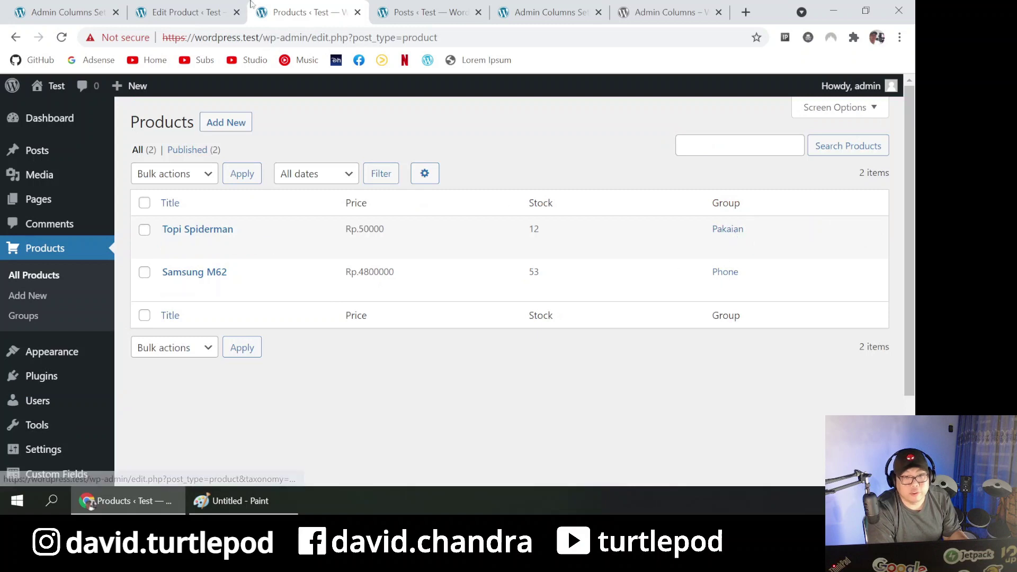
key("ctrl+shift+Tab")
key("ctrl+w")
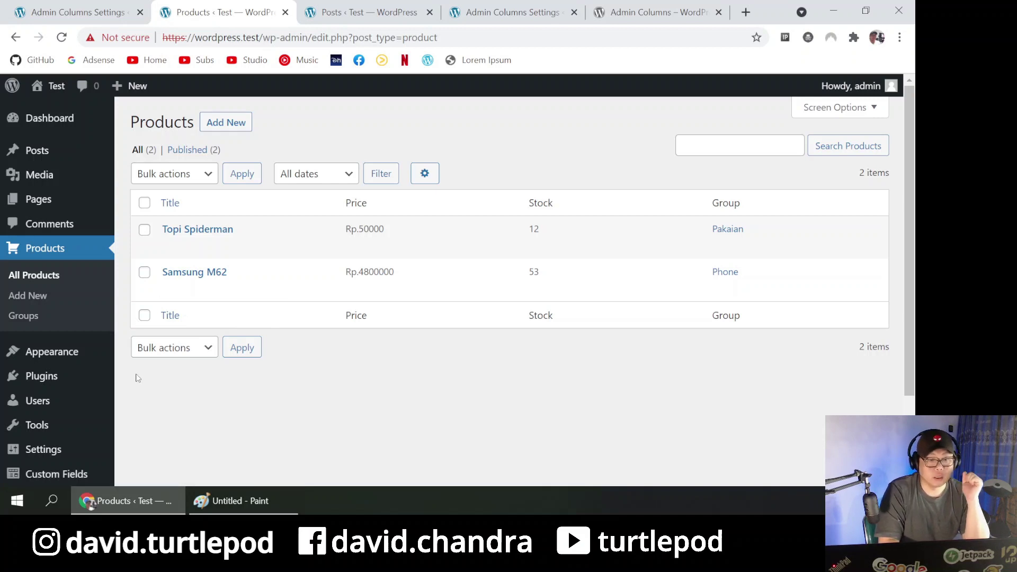
scroll(205, 424, "down", 2)
scroll(205, 425, "up", 2)
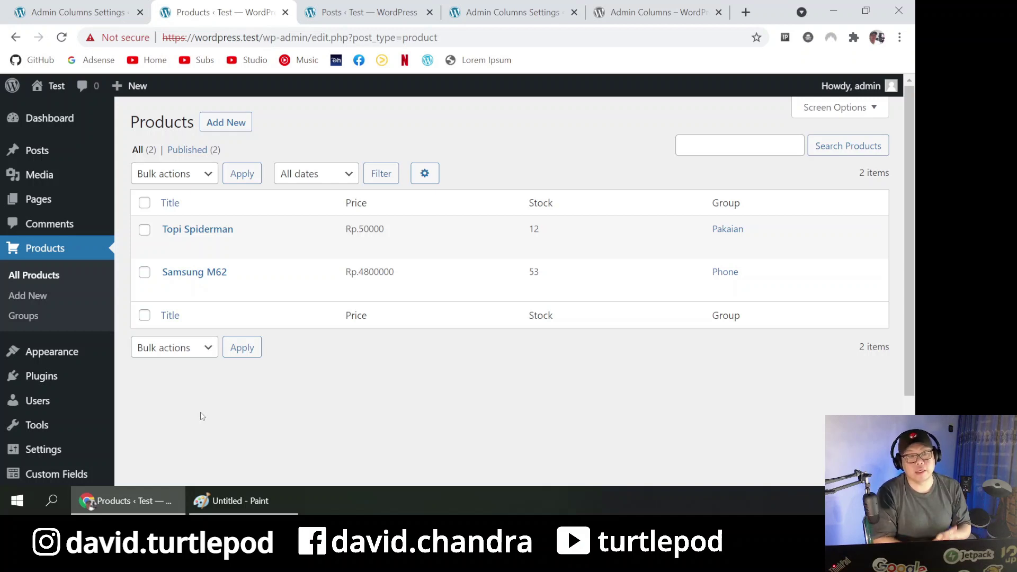
mouse_move(84, 152)
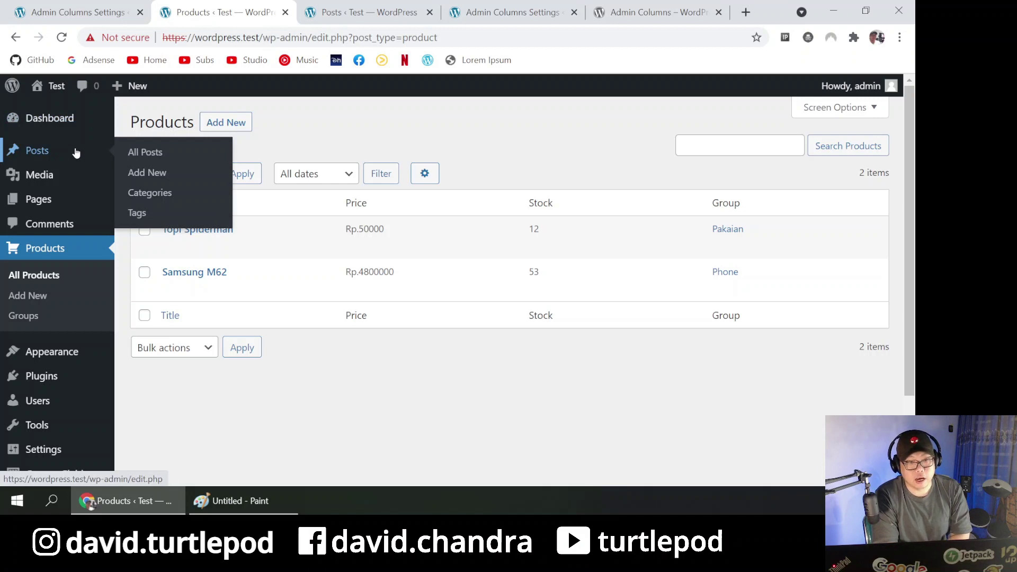
mouse_move(72, 192)
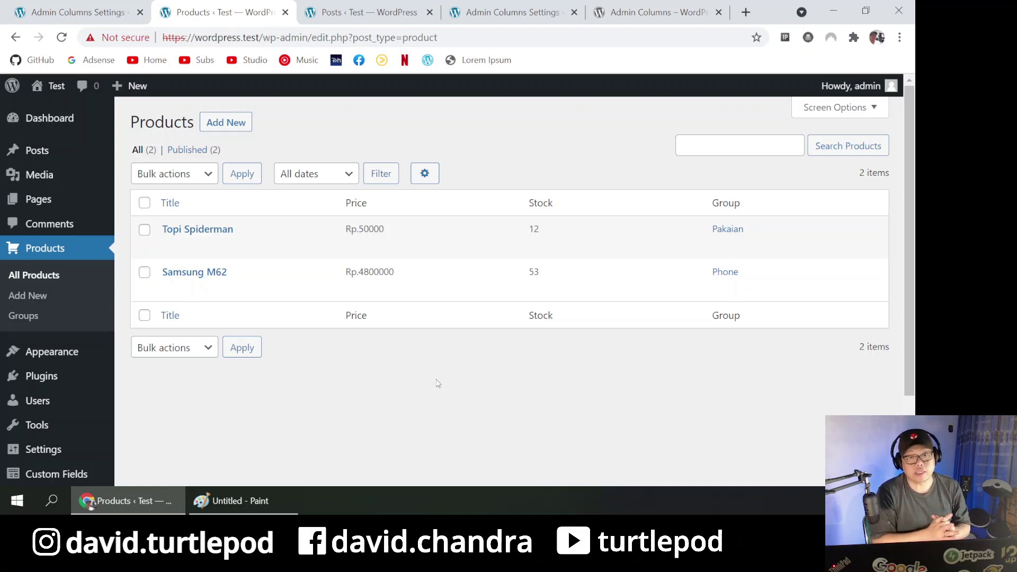
- Search Google for "xampp" in a new browser tab
left_click(745, 13)
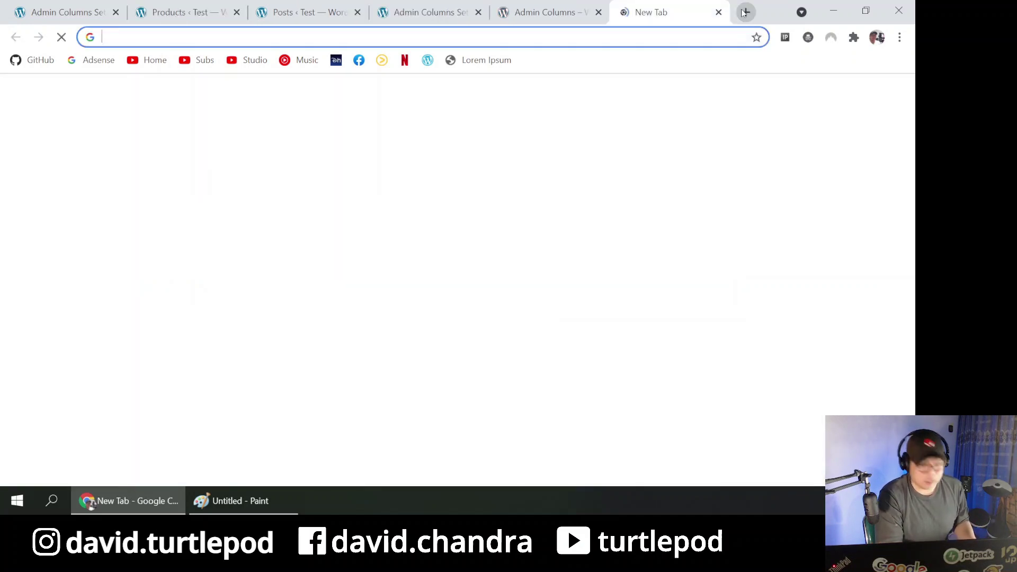
type("xampp")
key("Return")
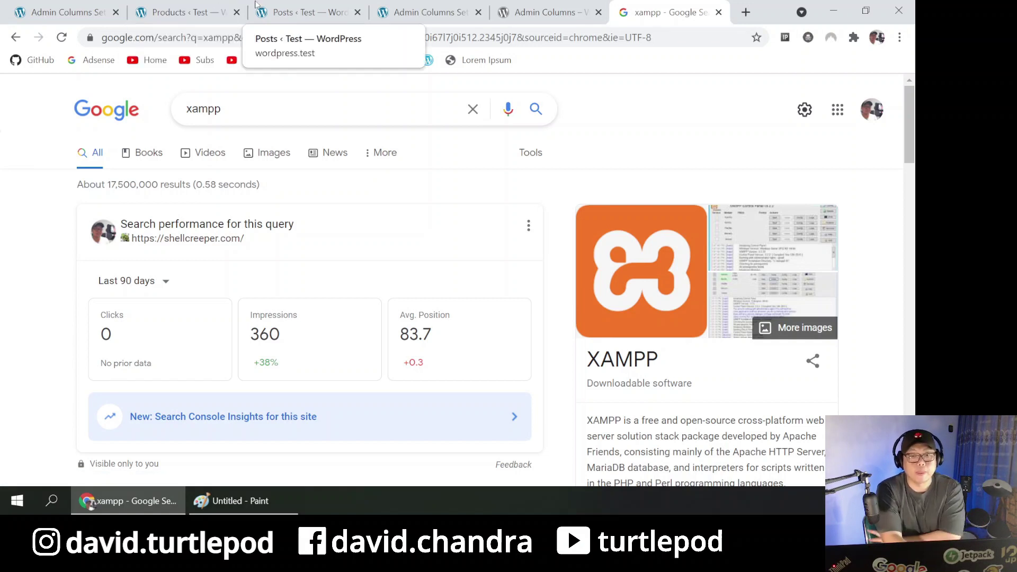
- Return to the Products tab, open the installed plugins list and activate the Admin Menu Editor plugin
left_click(344, 4)
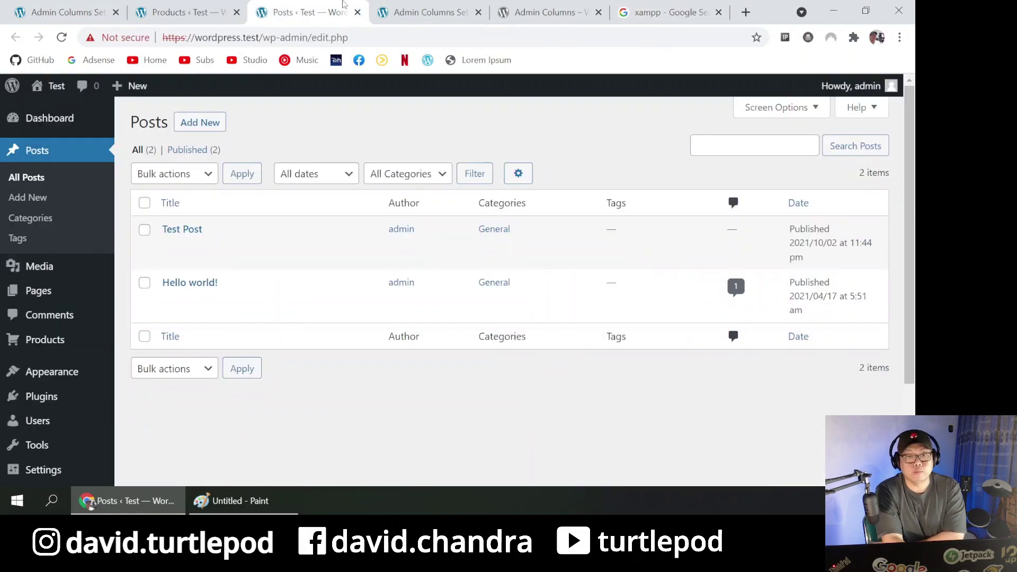
left_click(206, 4)
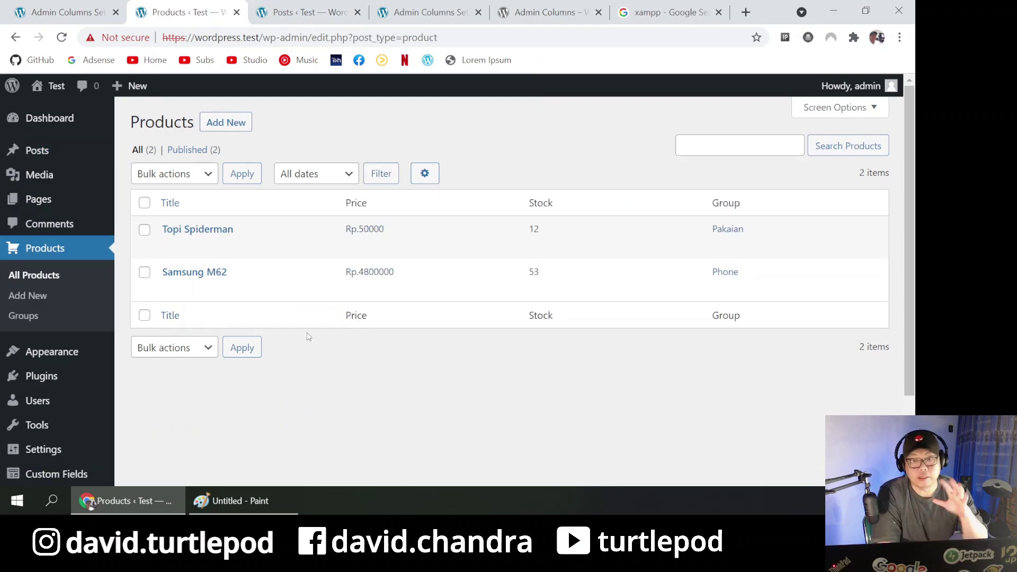
scroll(294, 343, "down", 2)
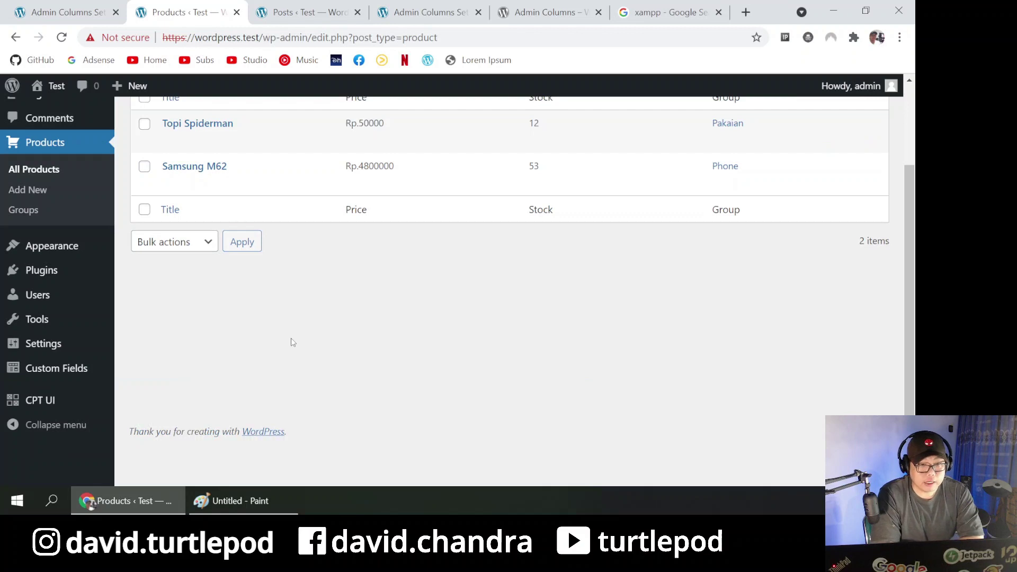
left_click(63, 271)
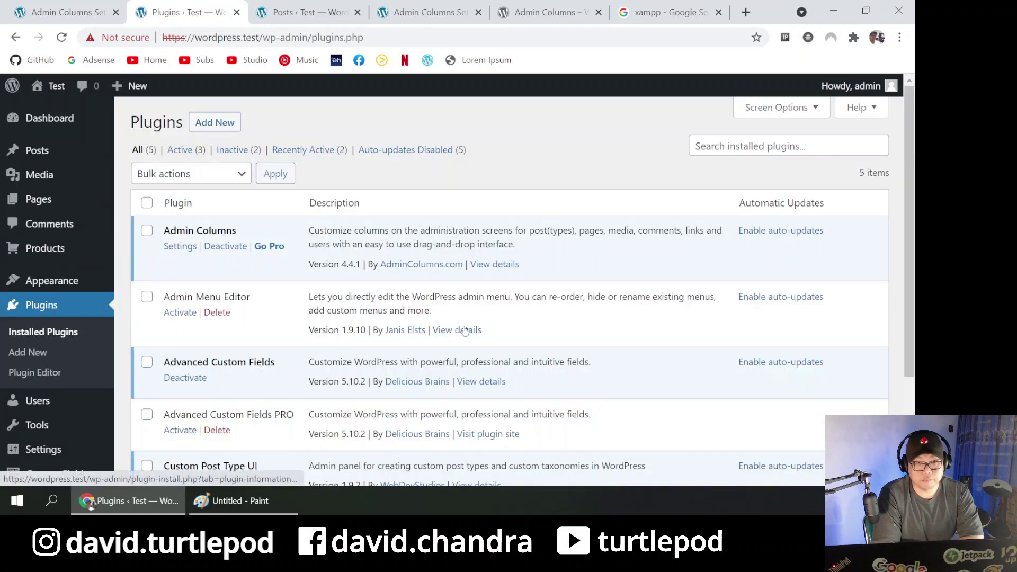
left_click(190, 314)
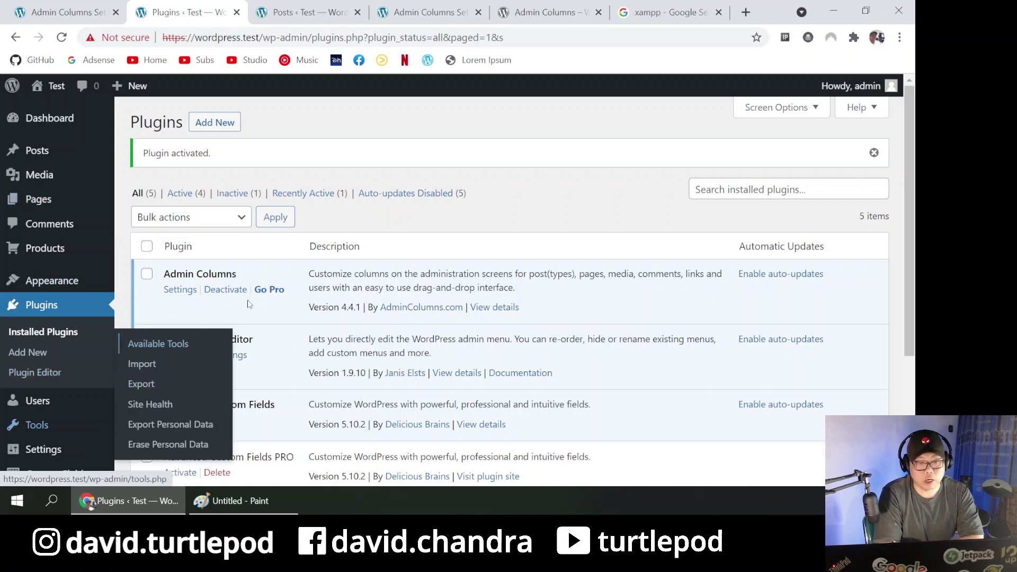
- Open the Menu Editor page of the Admin Menu Editor plugin
scroll(261, 282, "down", 1)
scroll(261, 282, "down", 2)
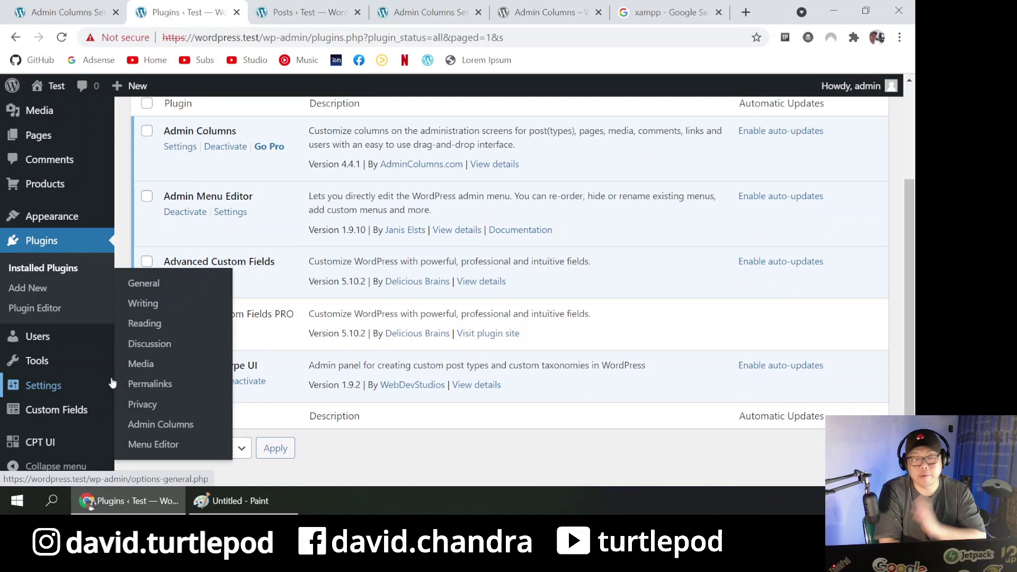
mouse_move(110, 353)
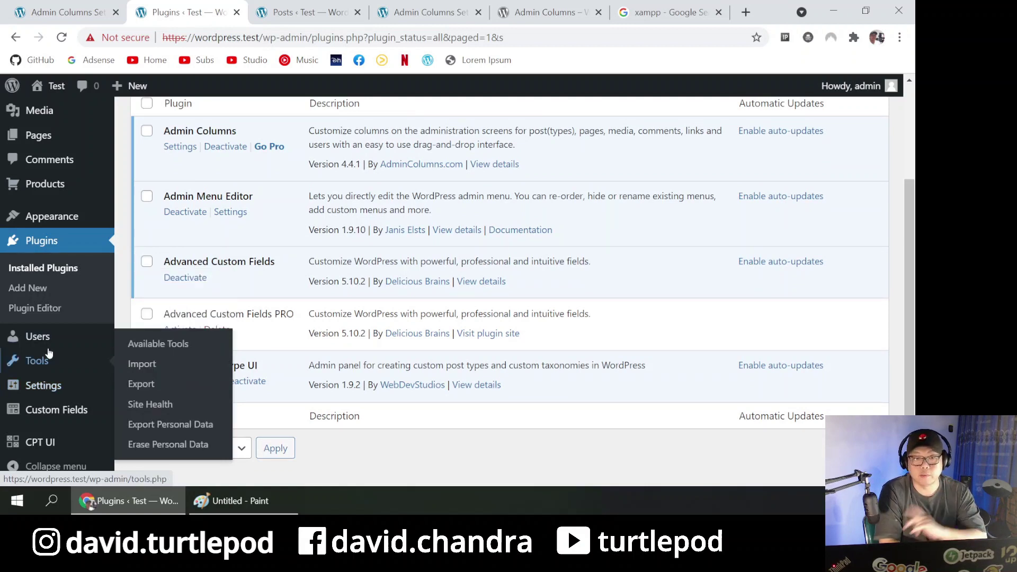
mouse_move(108, 400)
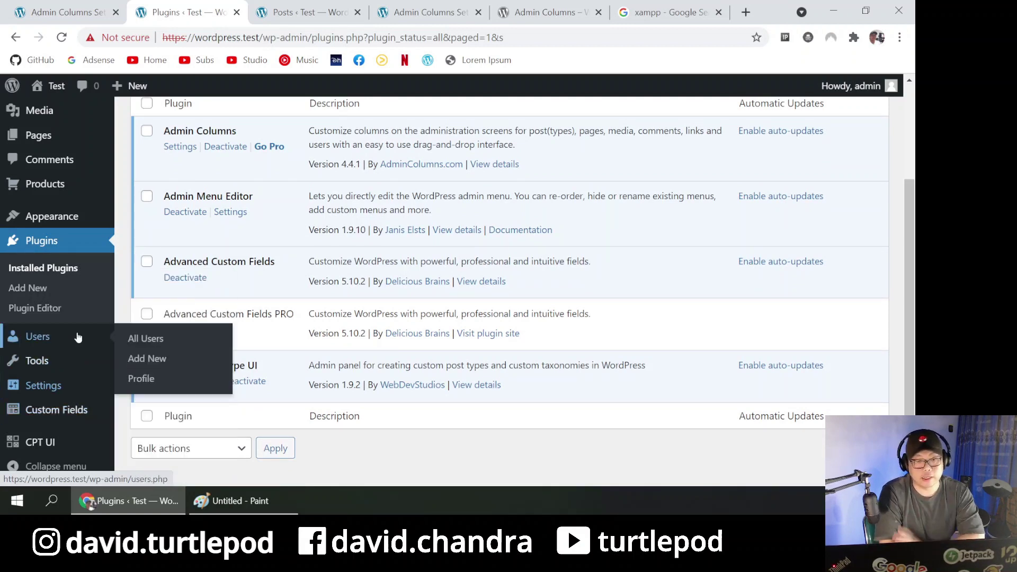
mouse_move(72, 365)
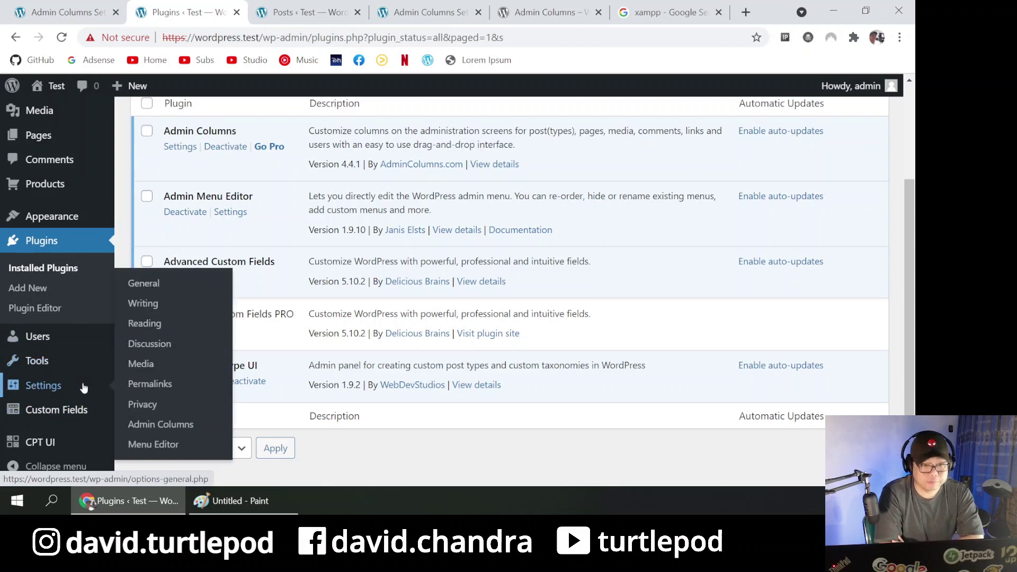
mouse_move(79, 419)
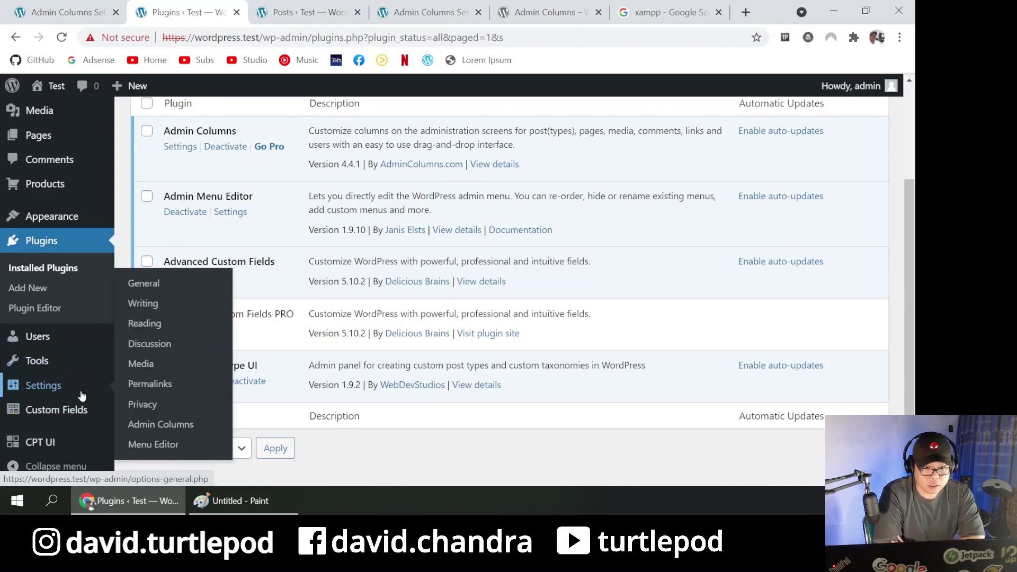
left_click(160, 425)
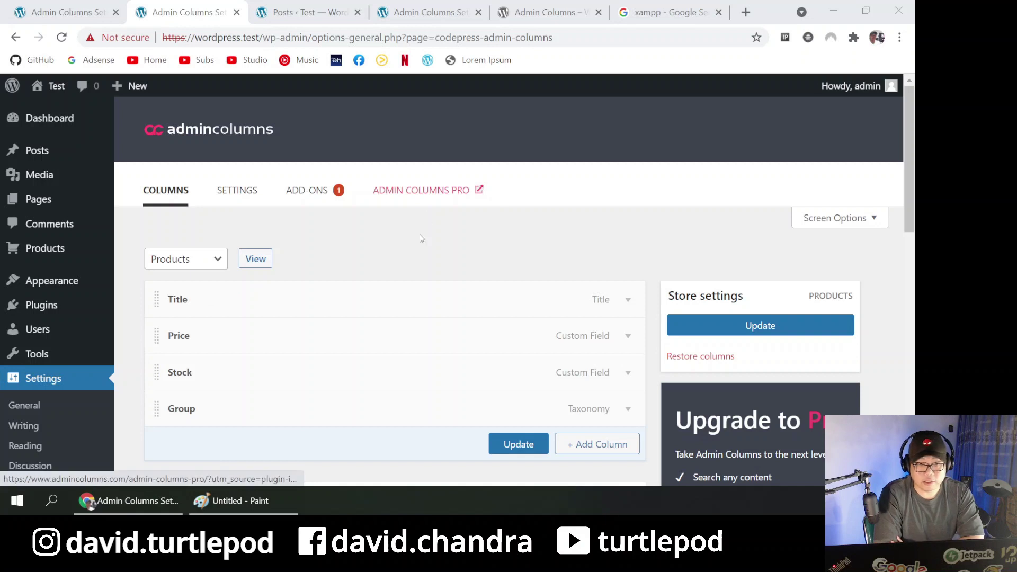
scroll(179, 277, "down", 3)
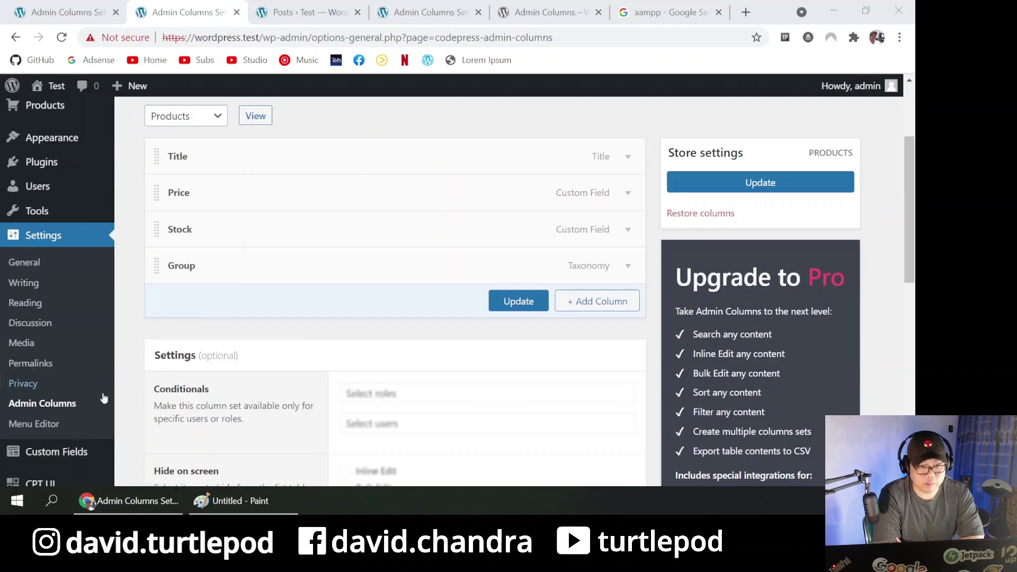
left_click(63, 424)
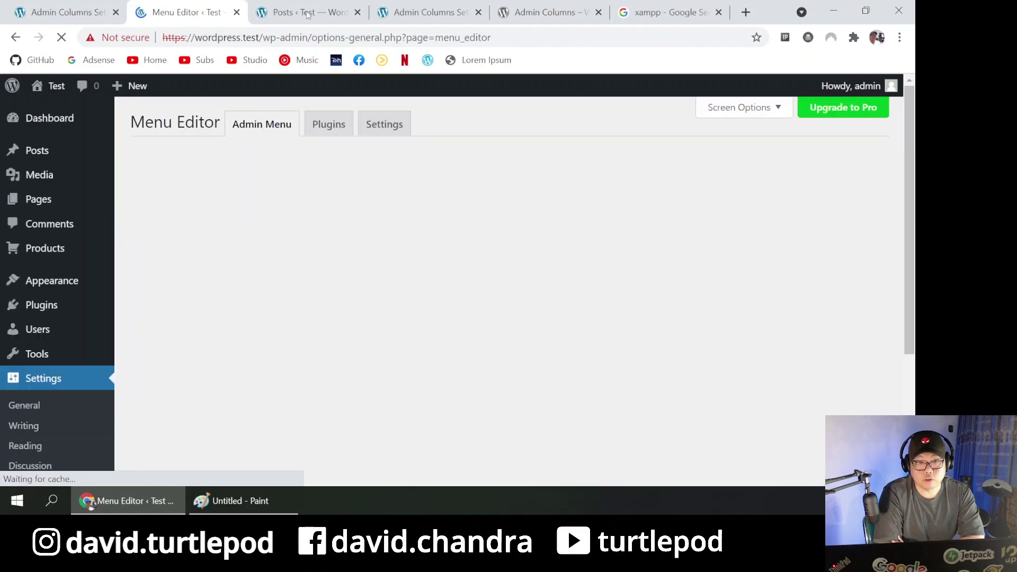
- Close the leftover Posts, Admin Columns and xampp search browser tabs, keeping the Menu Editor open
middle_click(309, 16)
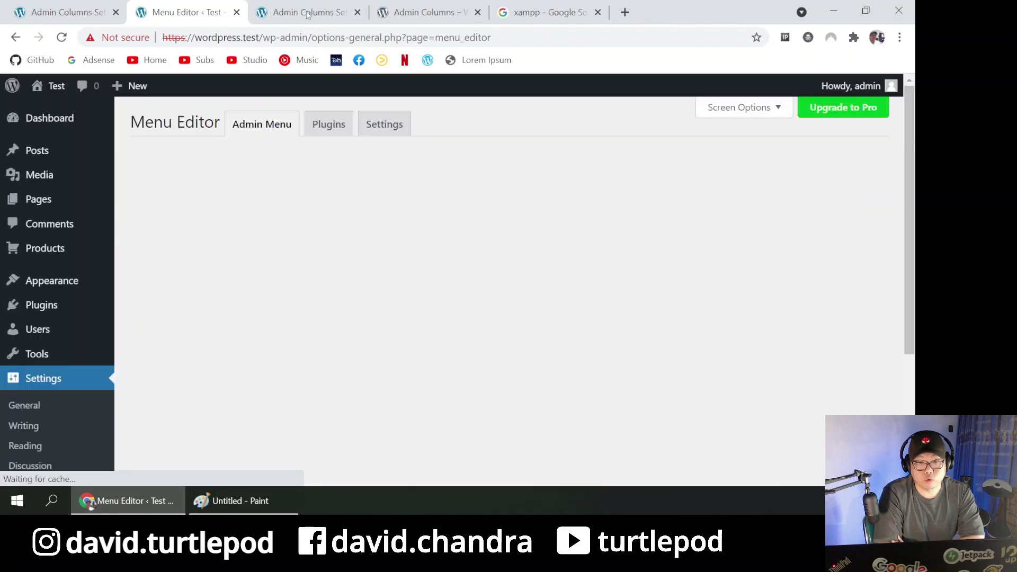
middle_click(318, 17)
middle_click(325, 18)
middle_click(325, 17)
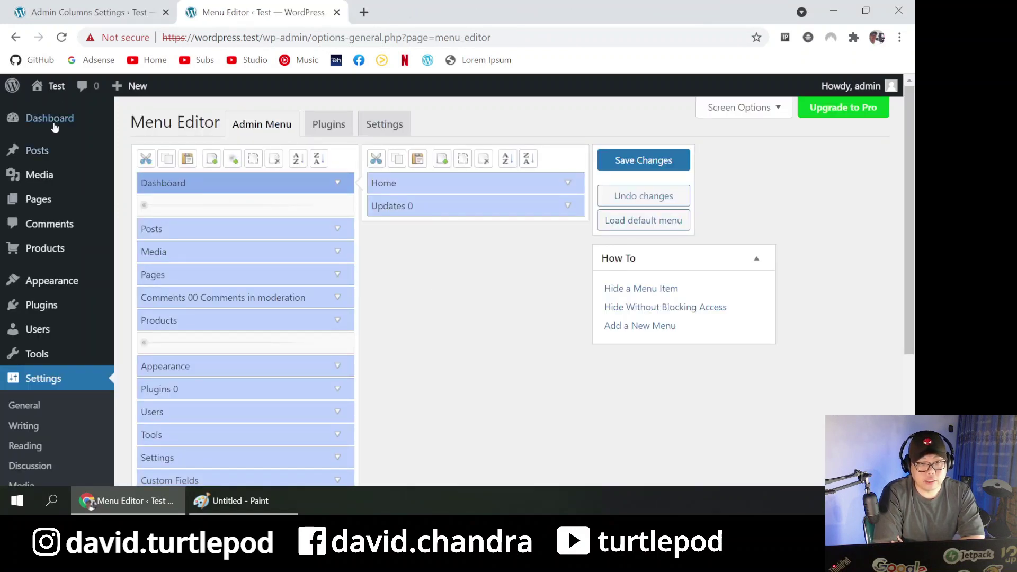
- Hide the Posts menu with its submenu items, and dismiss the attempt to delete it permanently
left_click(265, 229)
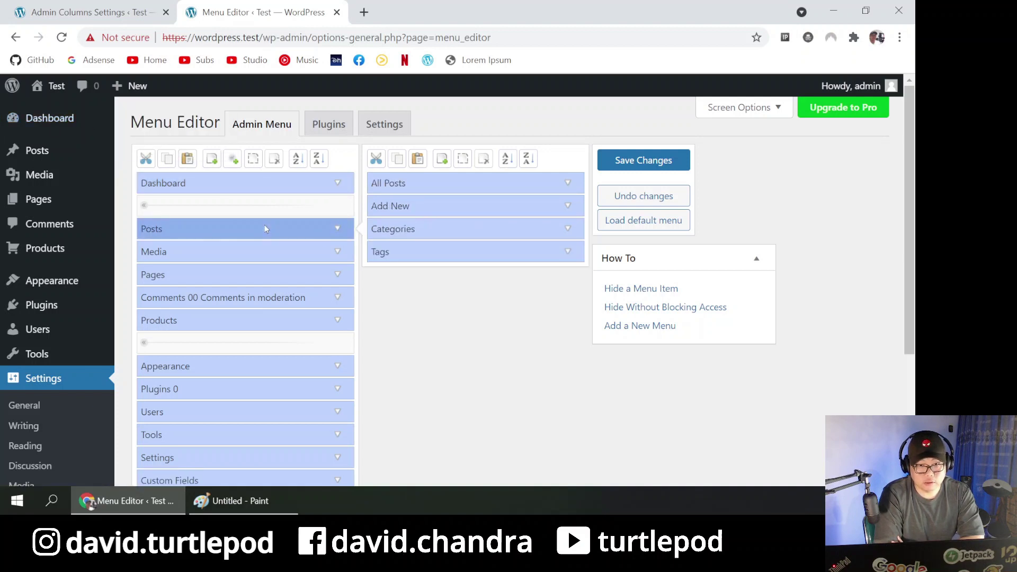
left_click(253, 159)
left_click(274, 158)
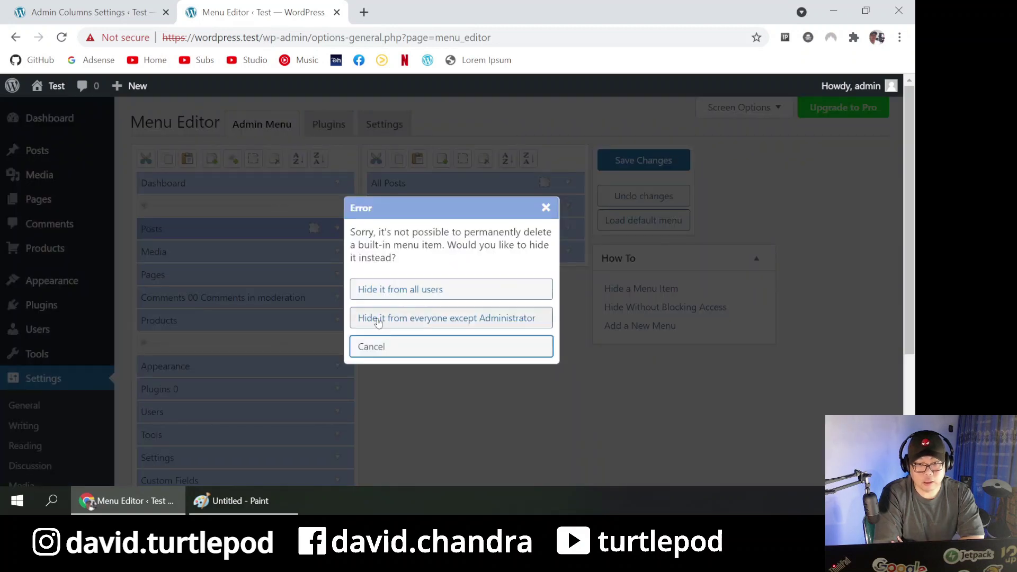
left_click(546, 208)
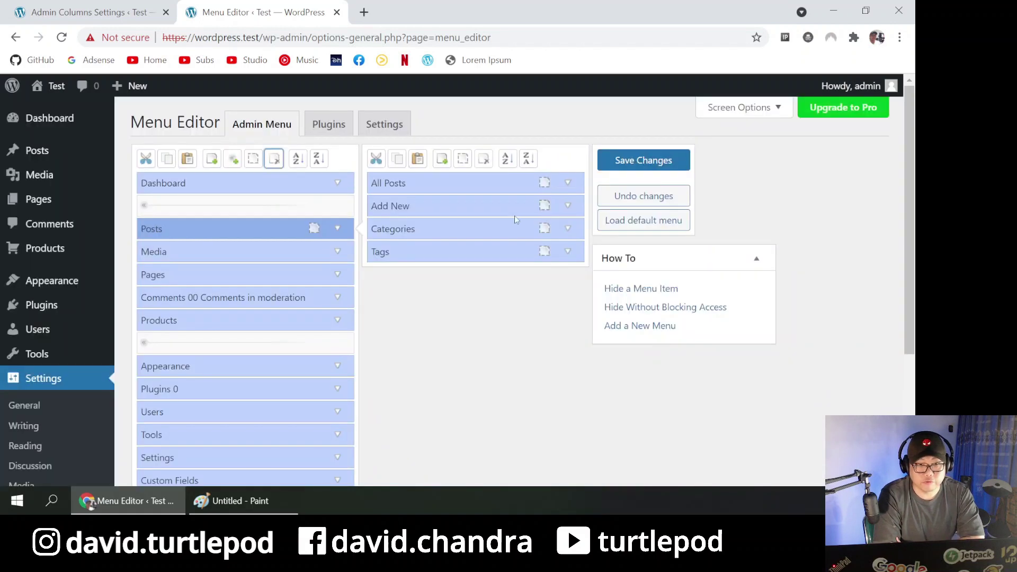
- Hide the Media and Pages items in the admin menu list
left_click(228, 254)
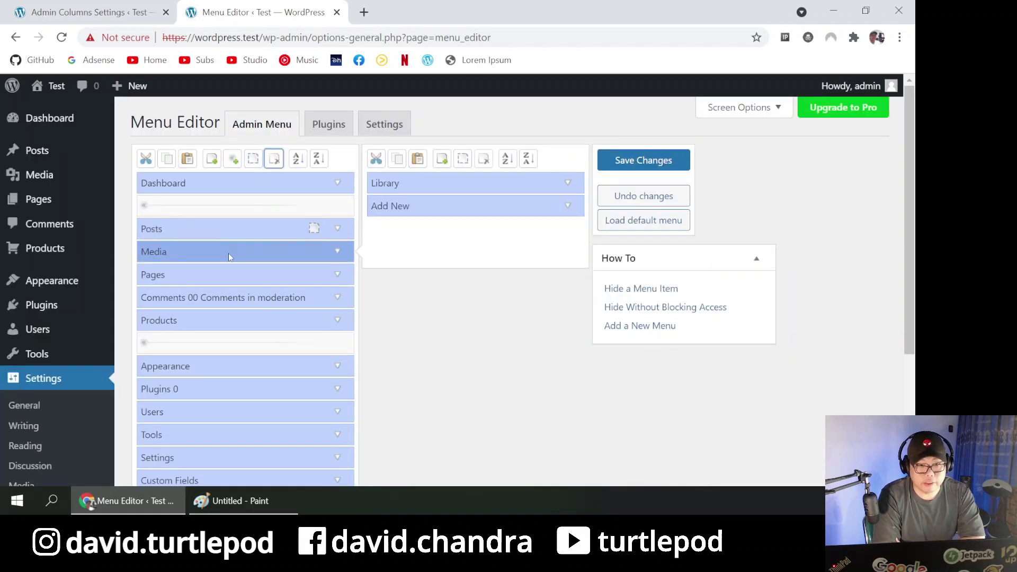
left_click(251, 166)
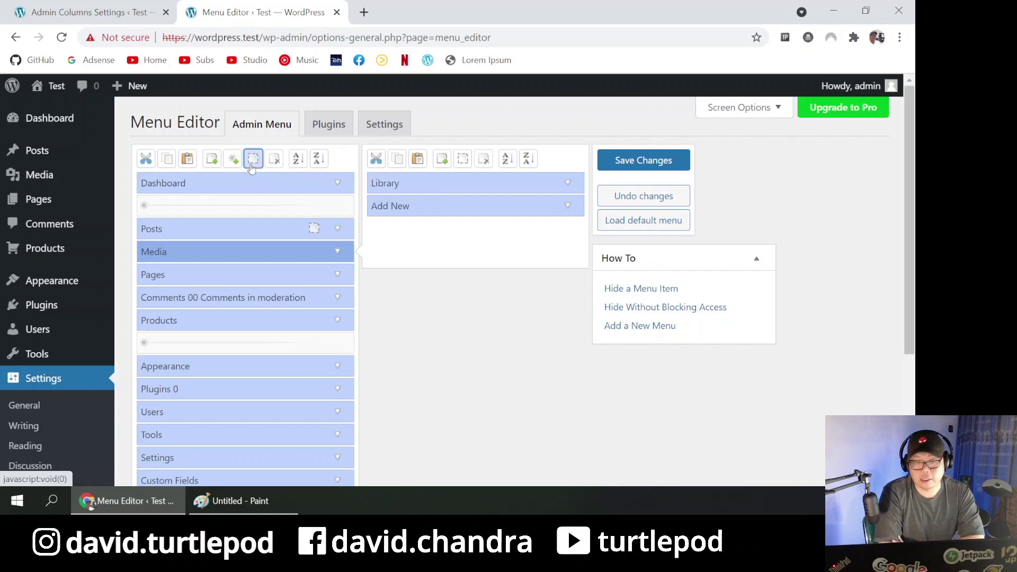
left_click(246, 274)
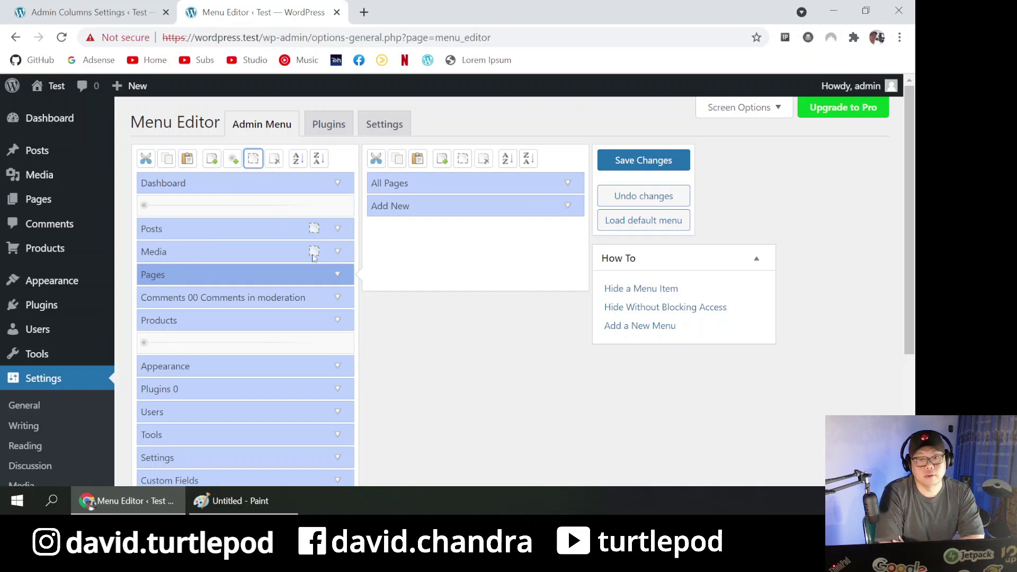
left_click(248, 290)
left_click(247, 271)
left_click(253, 162)
- Hide the Comments and Appearance menus with their submenu items, without blocking access to them
left_click(239, 300)
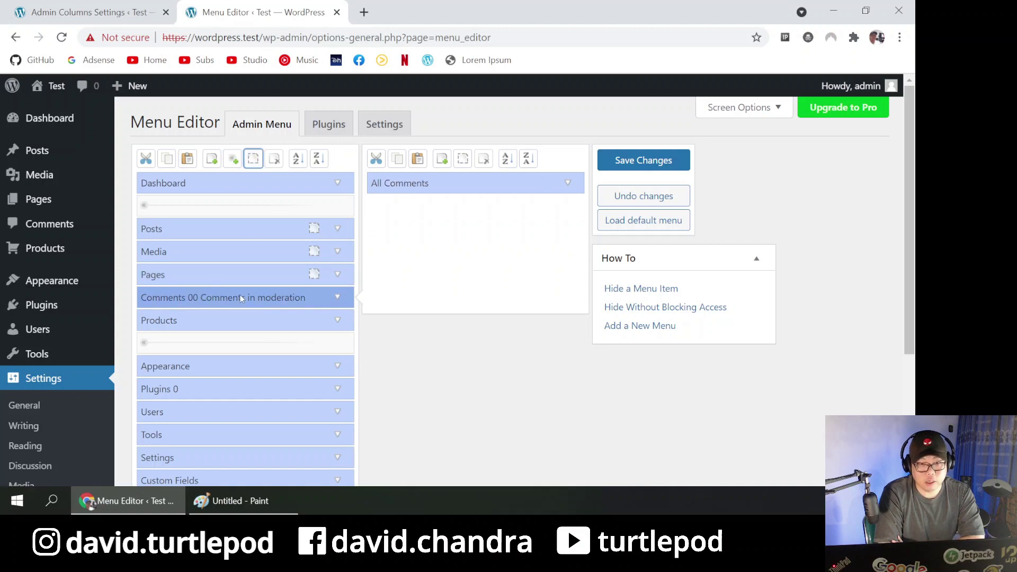
left_click(253, 158)
scroll(288, 403, "down", 3)
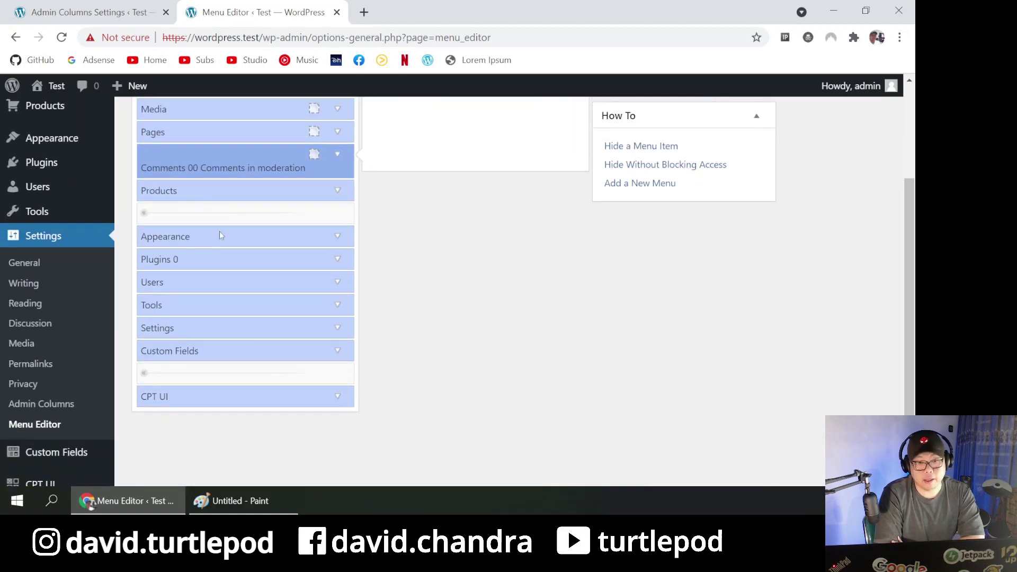
left_click(241, 233)
scroll(318, 243, "up", 3)
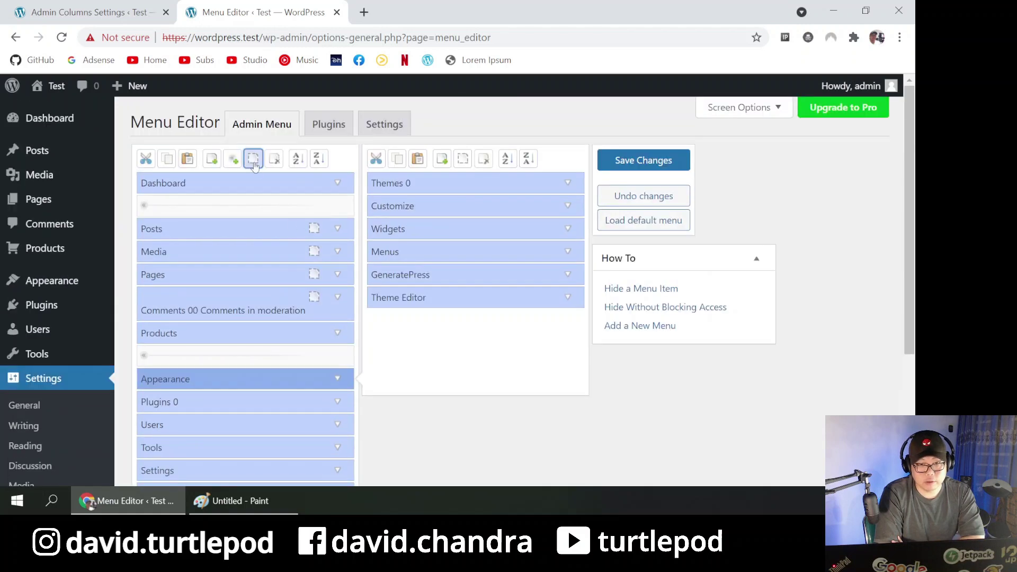
- Hide the Users menu with its submenu items cosmetically, without preventing access
scroll(259, 299, "down", 3)
left_click(195, 256)
scroll(285, 284, "up", 2)
scroll(285, 284, "down", 2)
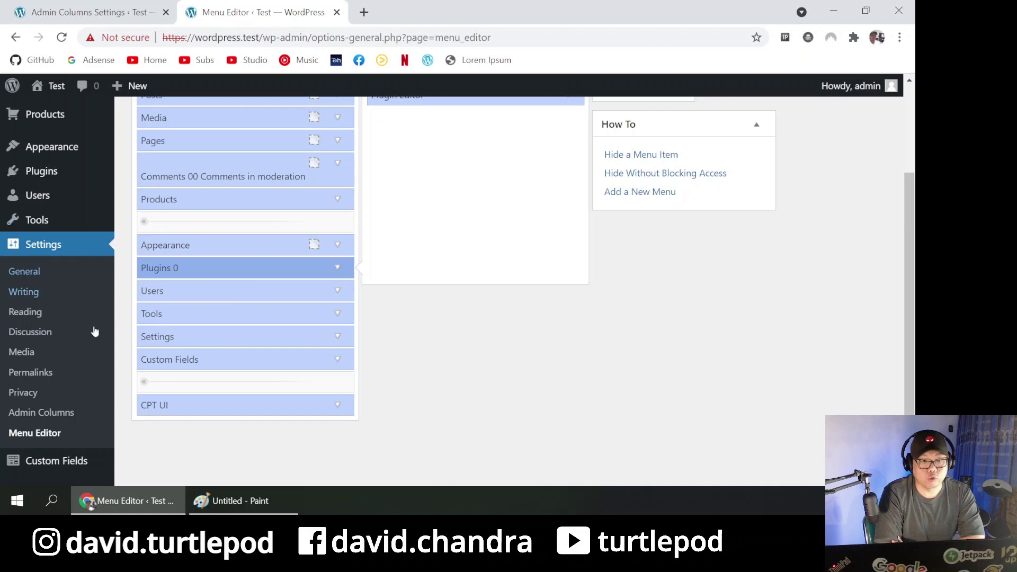
left_click(235, 291)
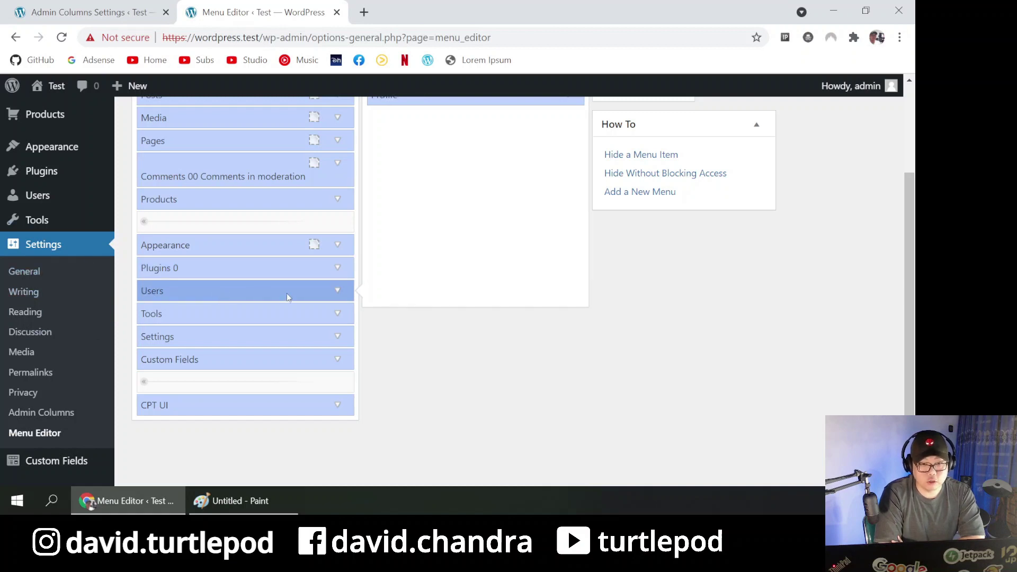
scroll(287, 297, "up", 3)
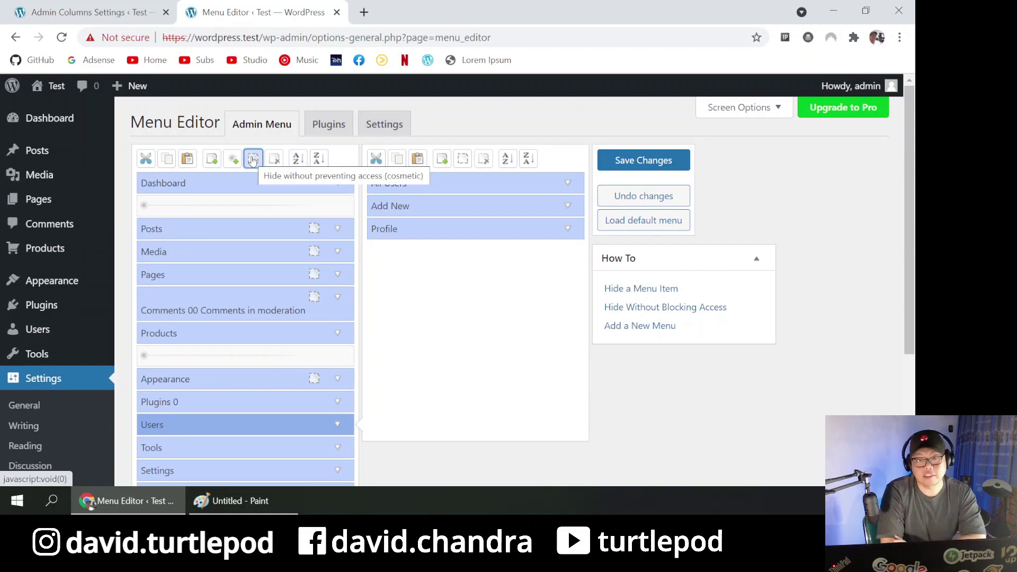
left_click(253, 160)
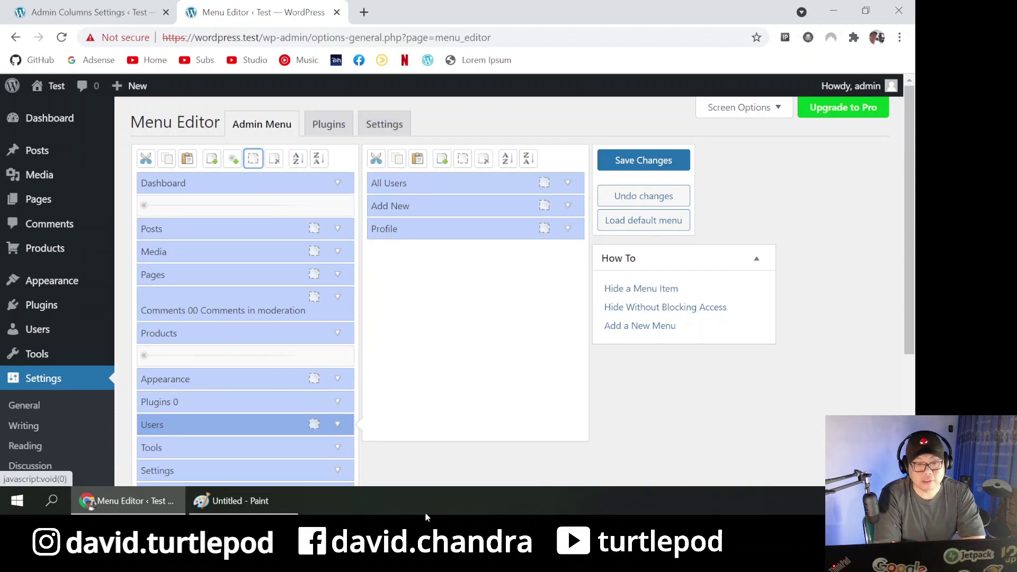
- Hide the Tools menu together with all its submenu items
scroll(404, 369, "down", 2)
scroll(404, 371, "down", 1)
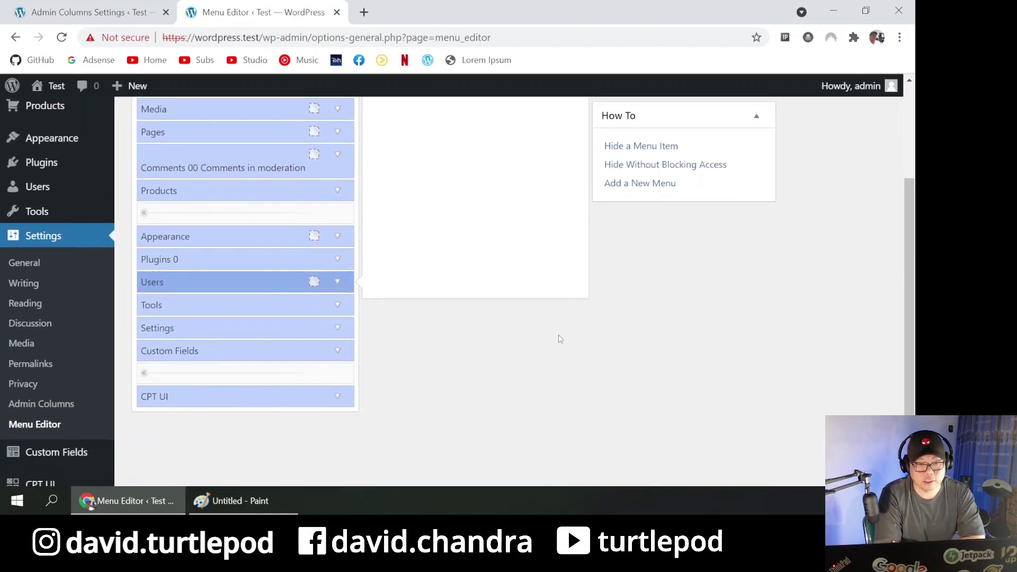
left_click(245, 304)
scroll(484, 342, "up", 3)
left_click(253, 160)
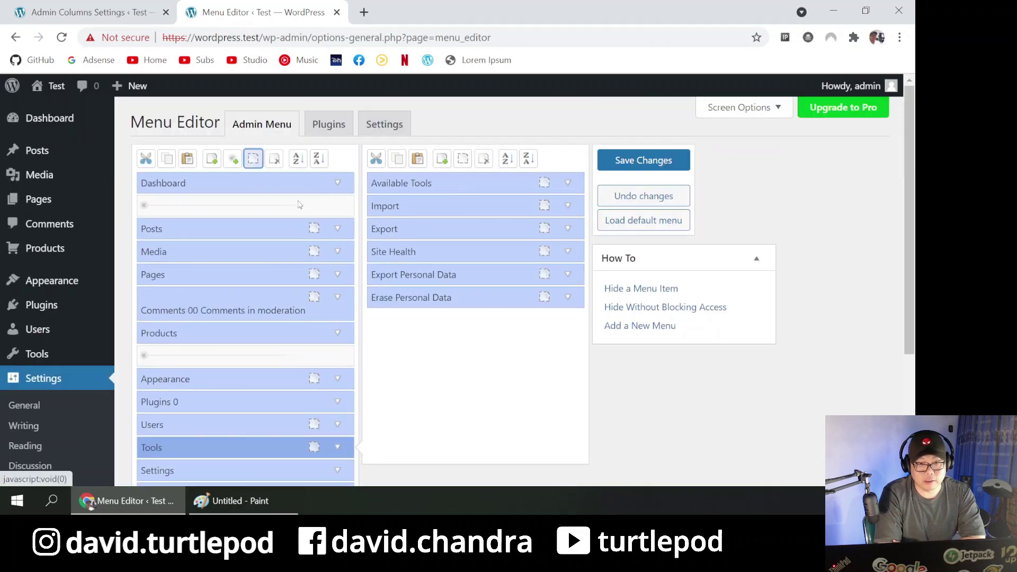
- Hide the Writing, Reading and Discussion submenu items of the Settings menu
scroll(456, 332, "down", 4)
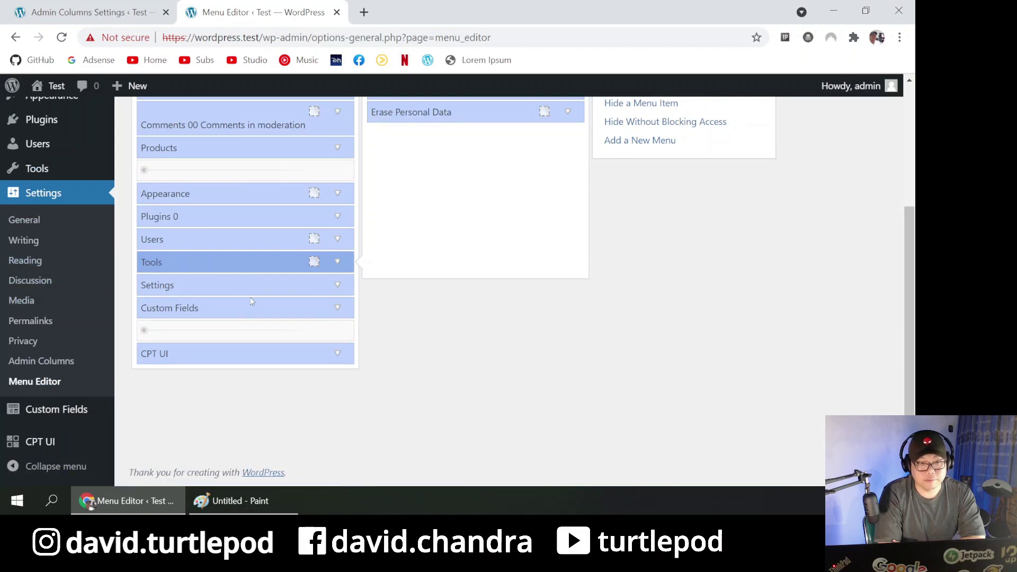
left_click(338, 292)
scroll(450, 307, "down", 3)
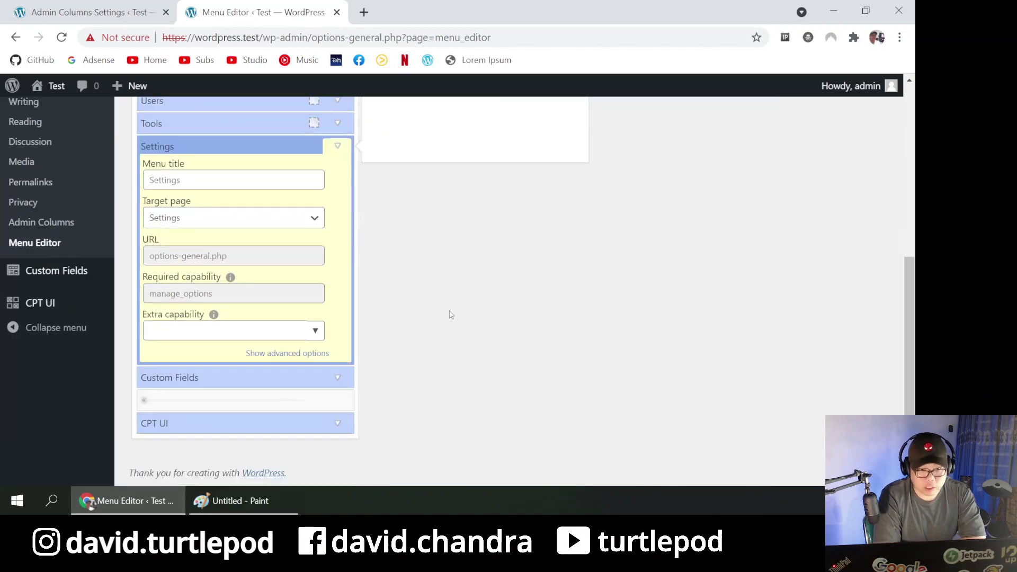
scroll(449, 312, "up", 6)
scroll(444, 312, "down", 1)
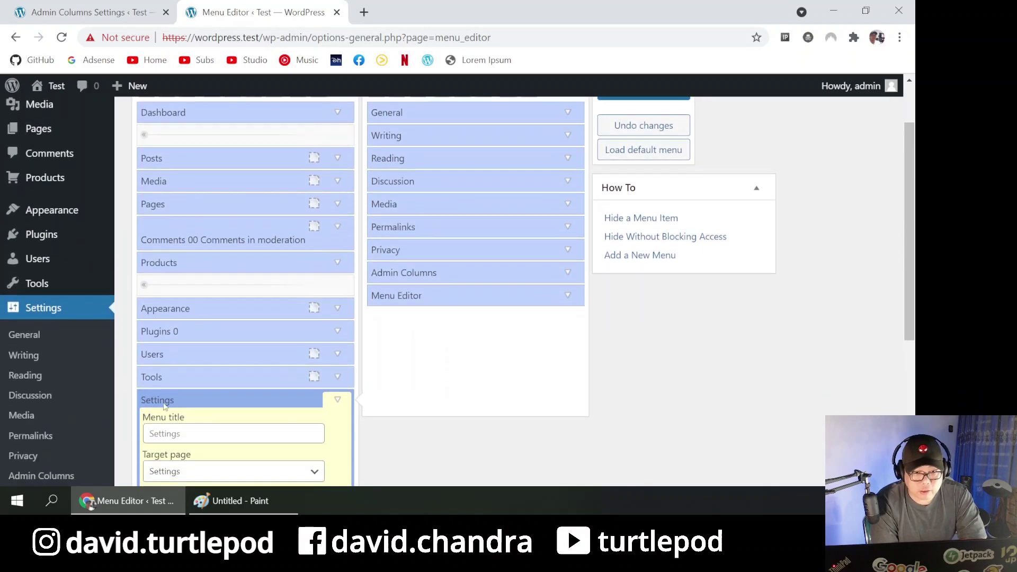
scroll(498, 201, "up", 1)
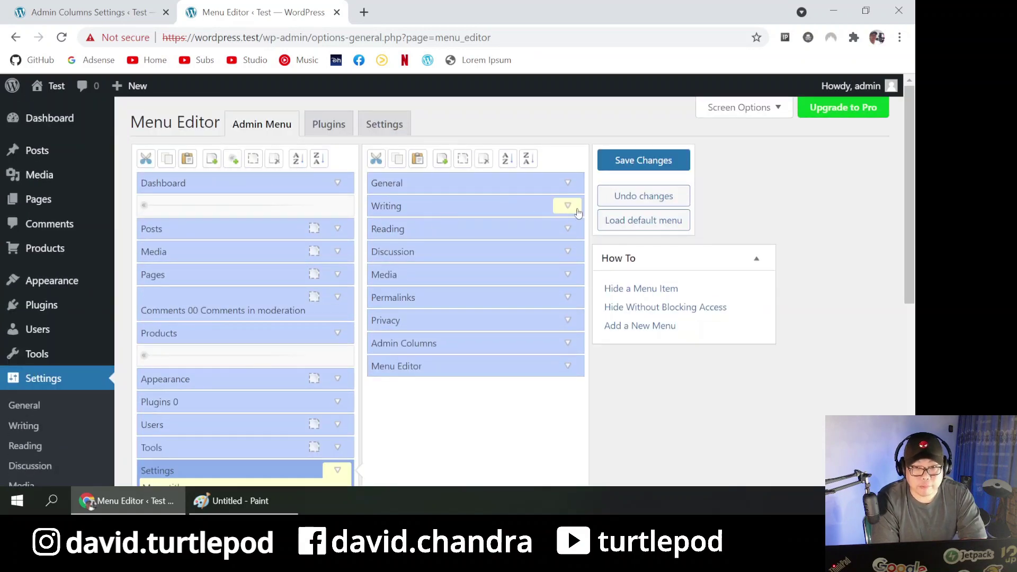
left_click(488, 206)
left_click(463, 158)
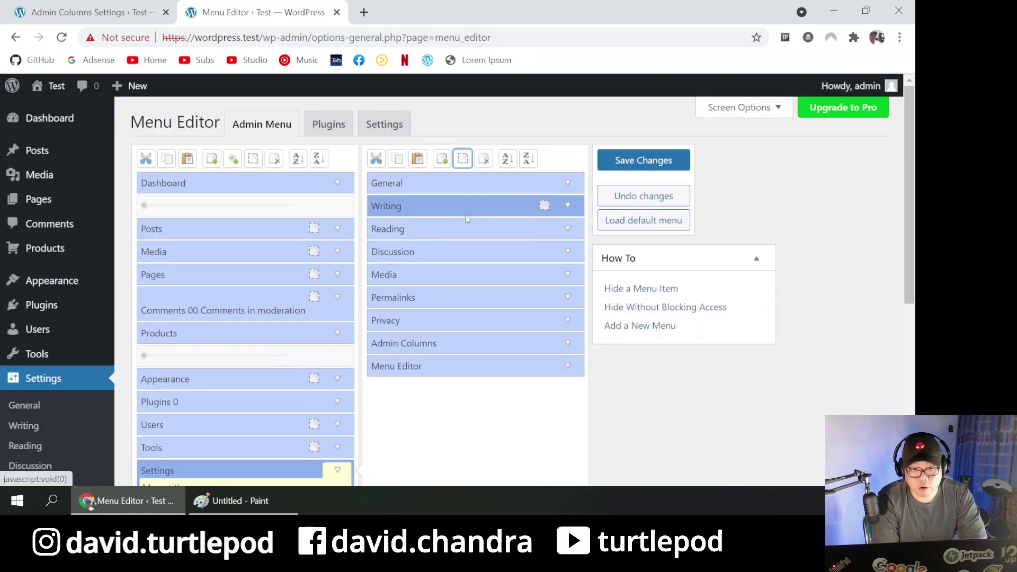
left_click(463, 228)
left_click(463, 159)
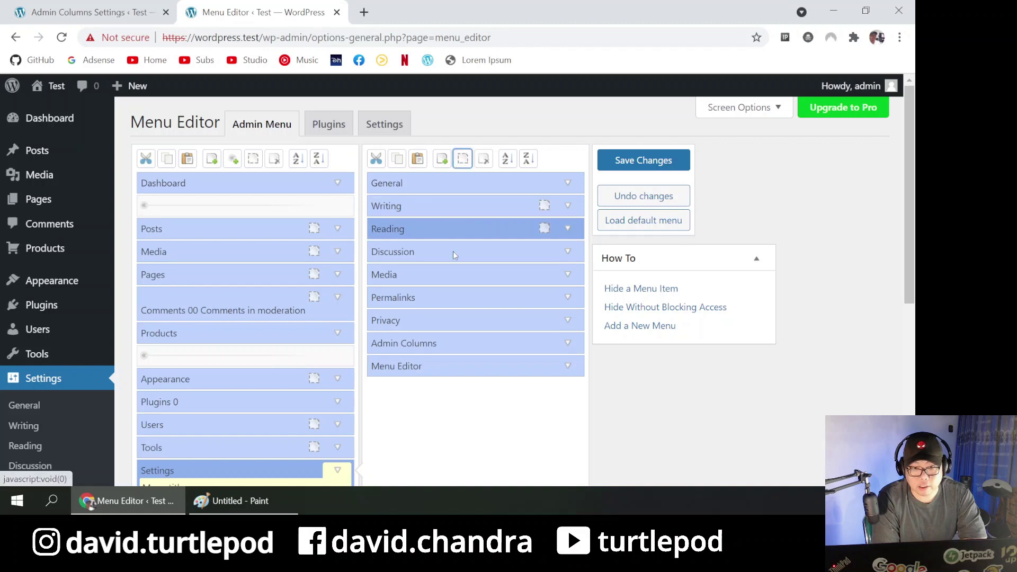
left_click(458, 250)
left_click(462, 160)
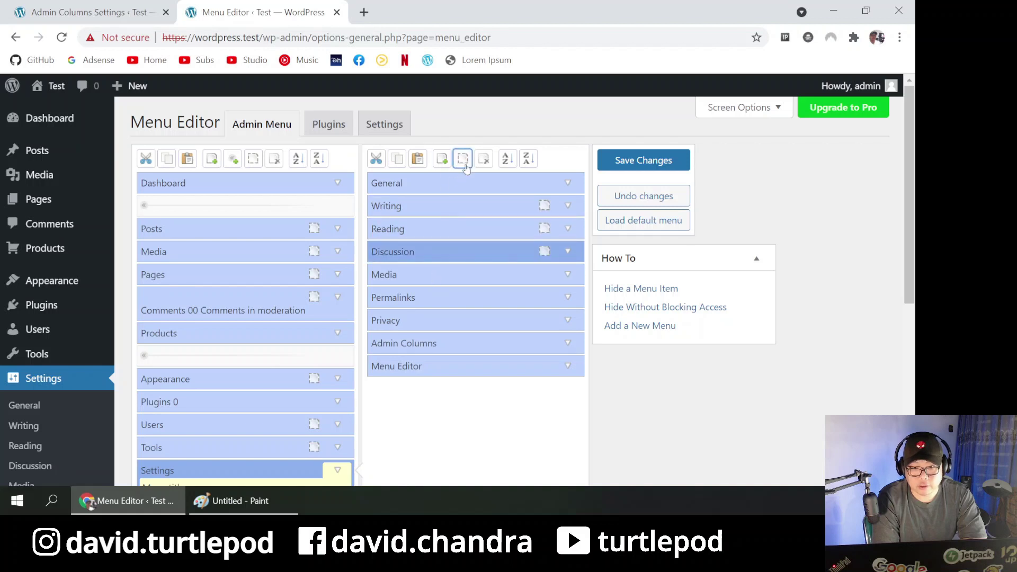
- Hide the Media, Permalinks and Privacy submenu items of the Settings menu
left_click(449, 275)
left_click(464, 159)
left_click(439, 298)
left_click(463, 159)
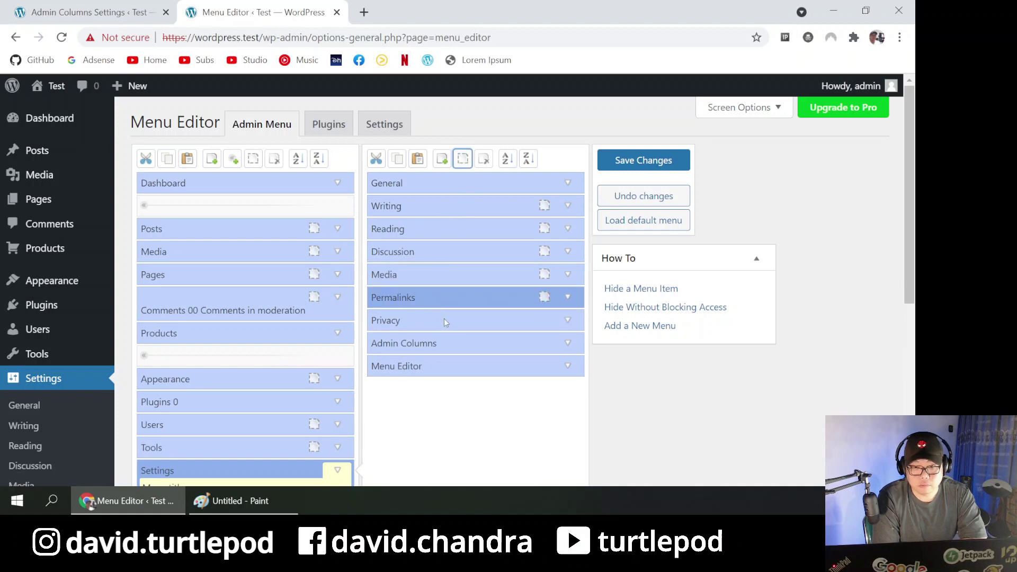
left_click(443, 316)
left_click(468, 162)
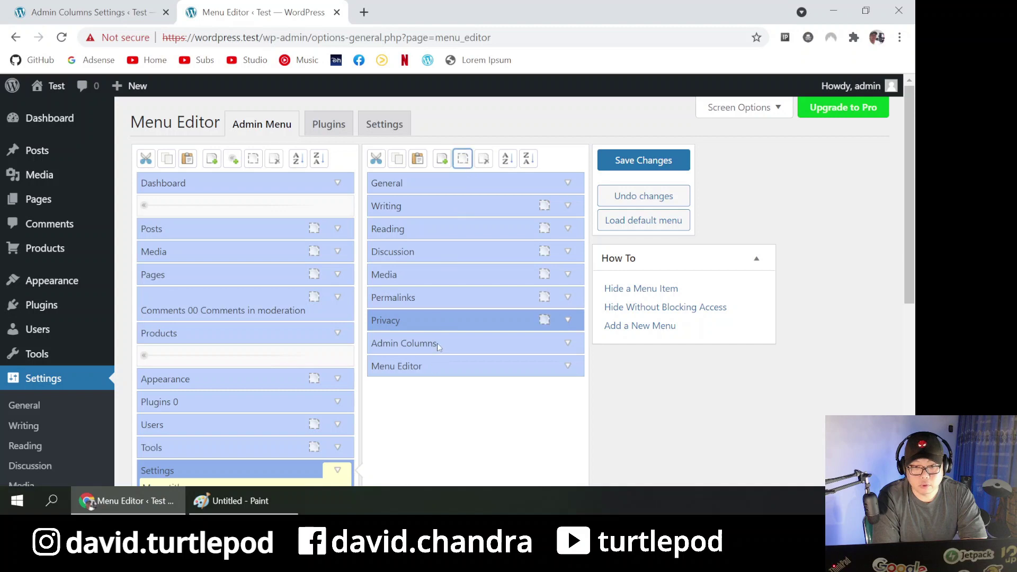
left_click(436, 345)
left_click(429, 365)
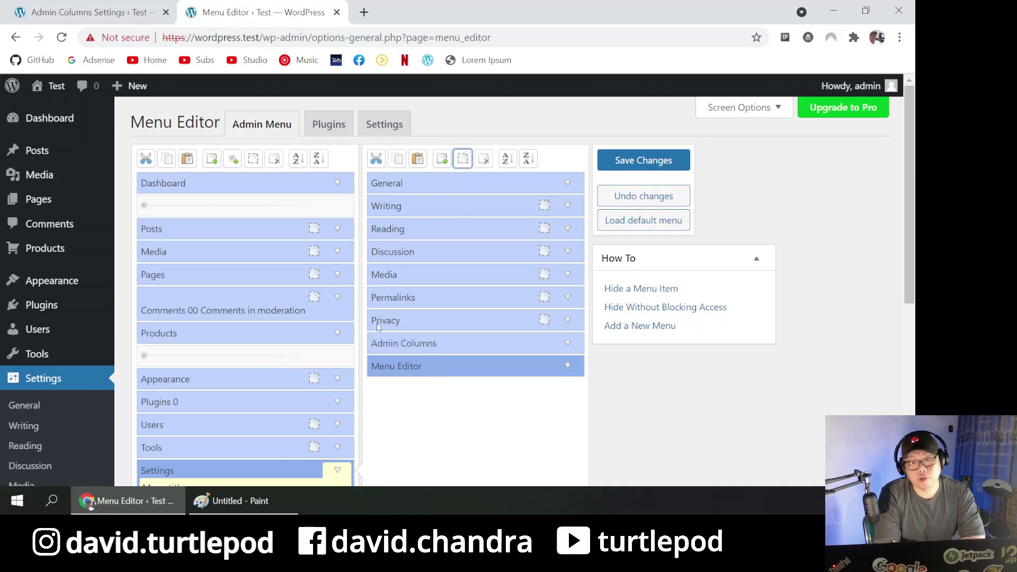
- Collapse the expanded Settings item in the menu list and save the admin menu changes
scroll(233, 336, "down", 5)
scroll(233, 336, "down", 1)
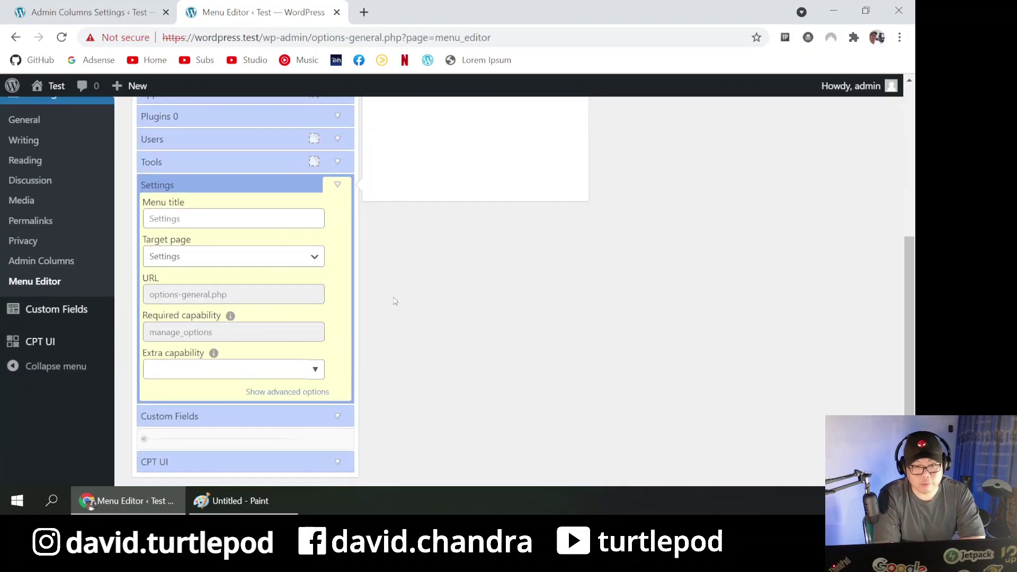
left_click(330, 185)
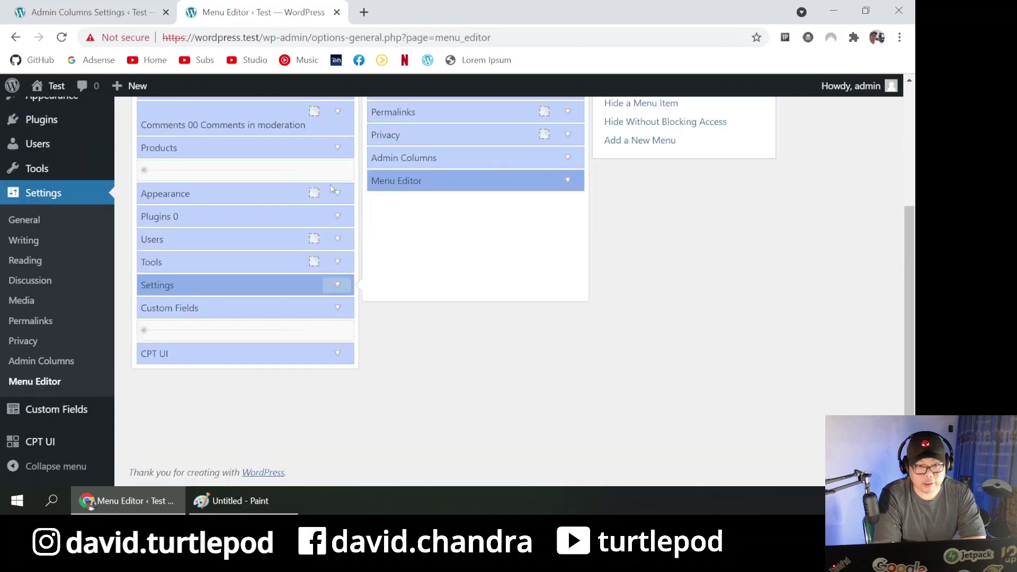
left_click(200, 355)
left_click(208, 310)
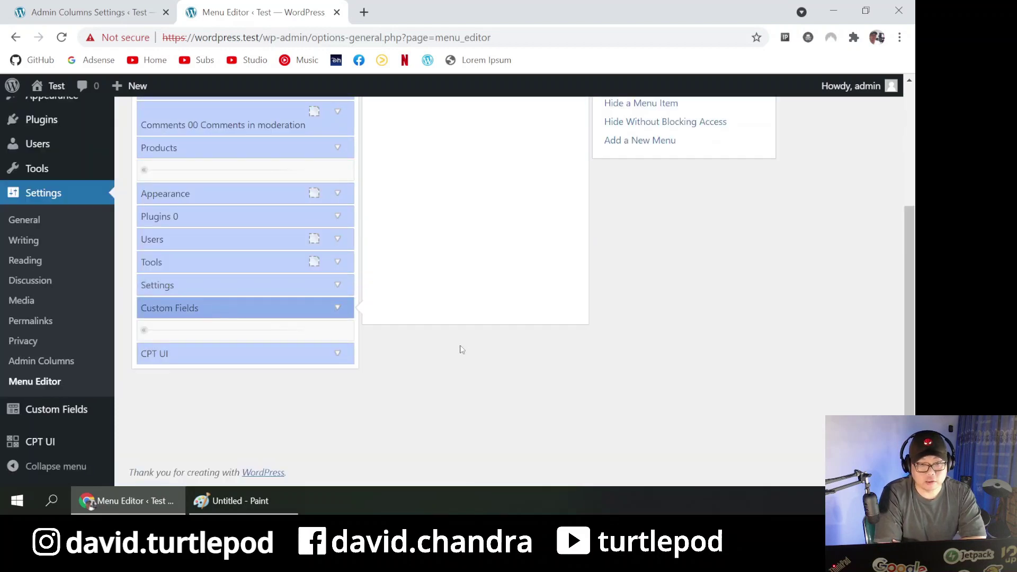
scroll(461, 349, "up", 5)
left_click(656, 160)
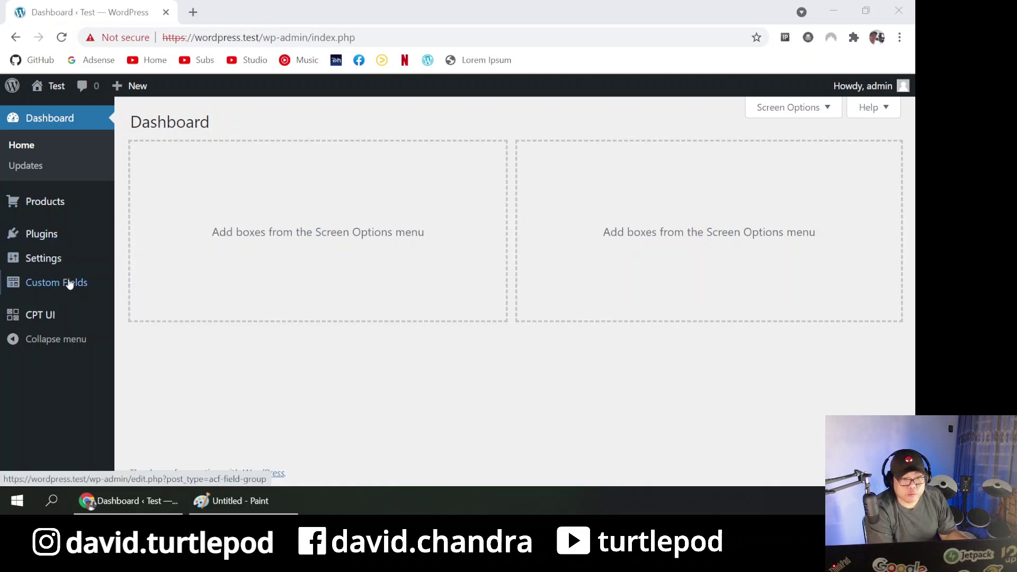
- Reopen the Menu Editor page and hide the Custom Fields menu with its submenu items
left_click(206, 301)
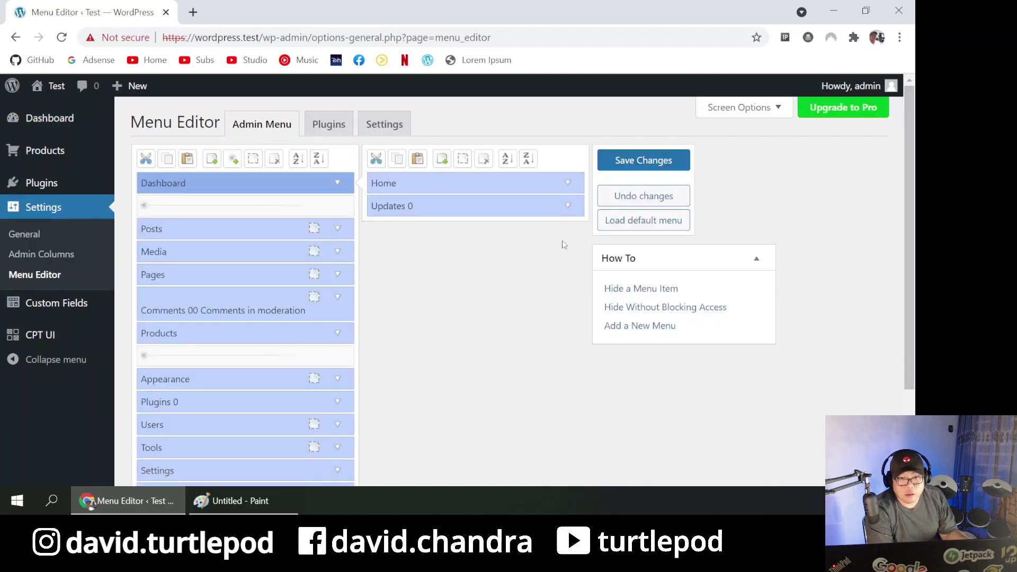
scroll(339, 319, "down", 3)
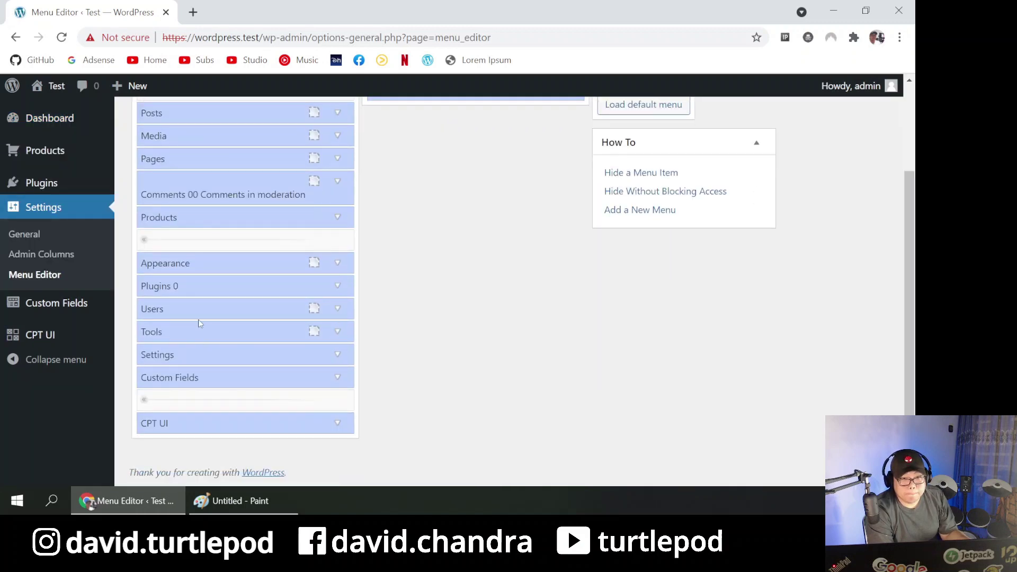
left_click(199, 380)
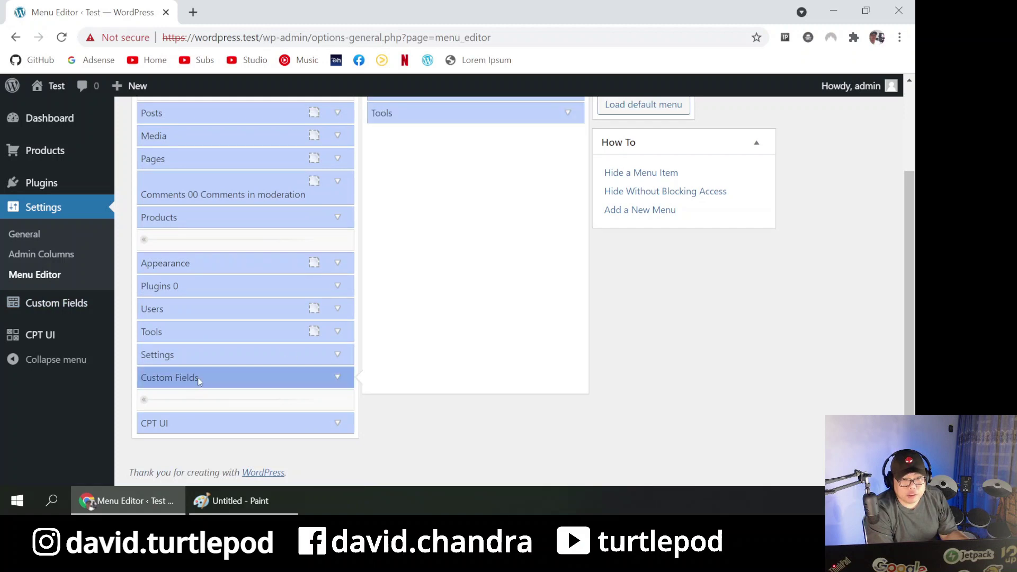
scroll(356, 379, "up", 3)
left_click(252, 159)
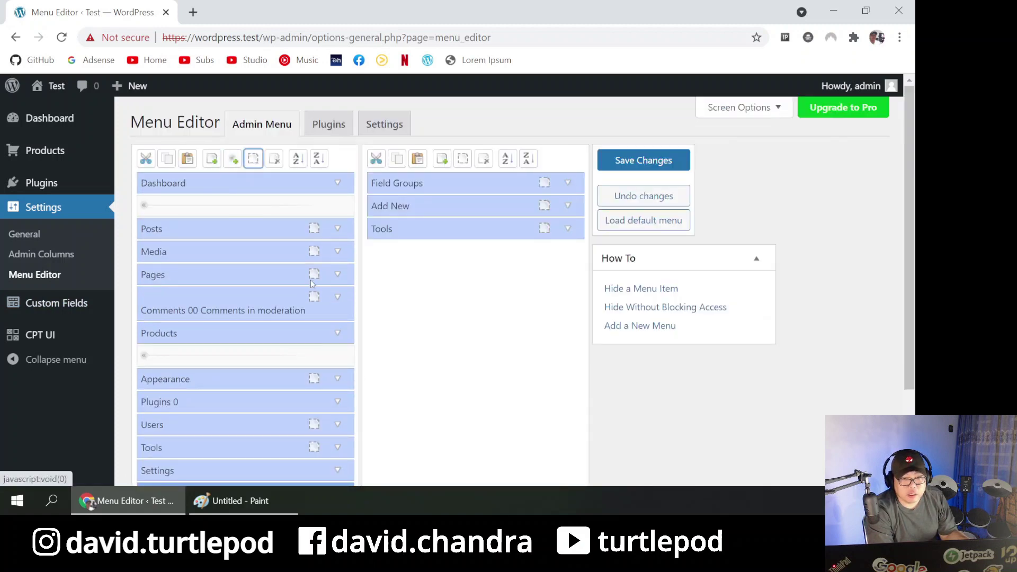
- Hide the CPT UI menu together with all its submenu items
scroll(312, 286, "down", 3)
left_click(244, 427)
scroll(445, 416, "up", 3)
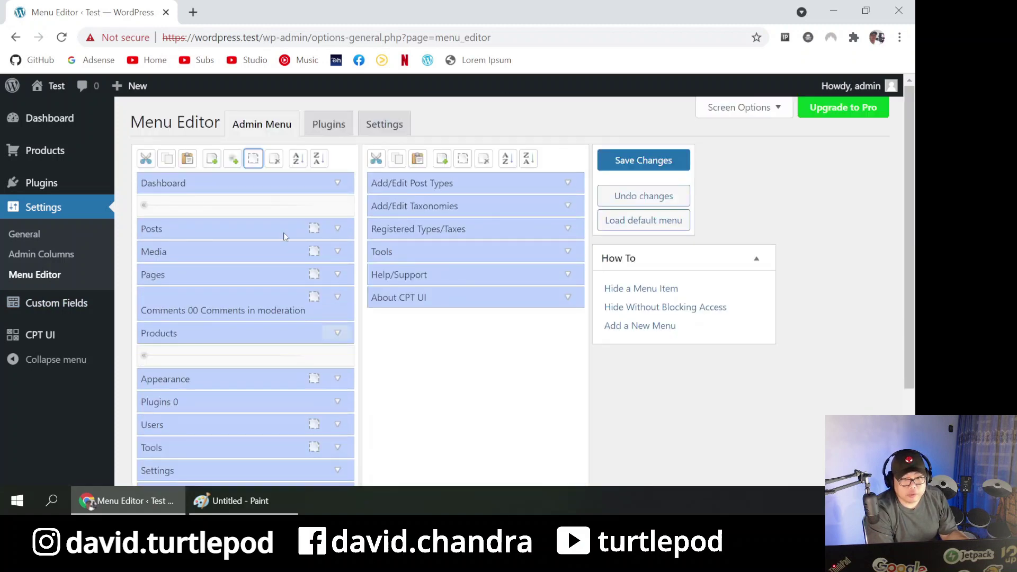
left_click(253, 159)
scroll(454, 363, "down", 2)
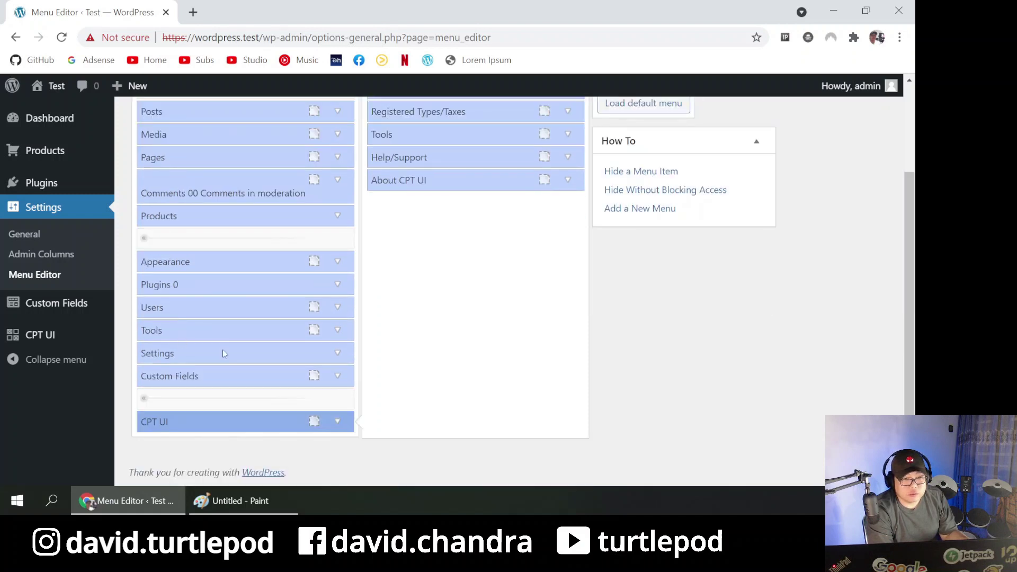
- Hide the Plugins menu with its submenu items and save the admin menu changes
left_click(275, 354)
left_click(337, 353)
left_click(338, 355)
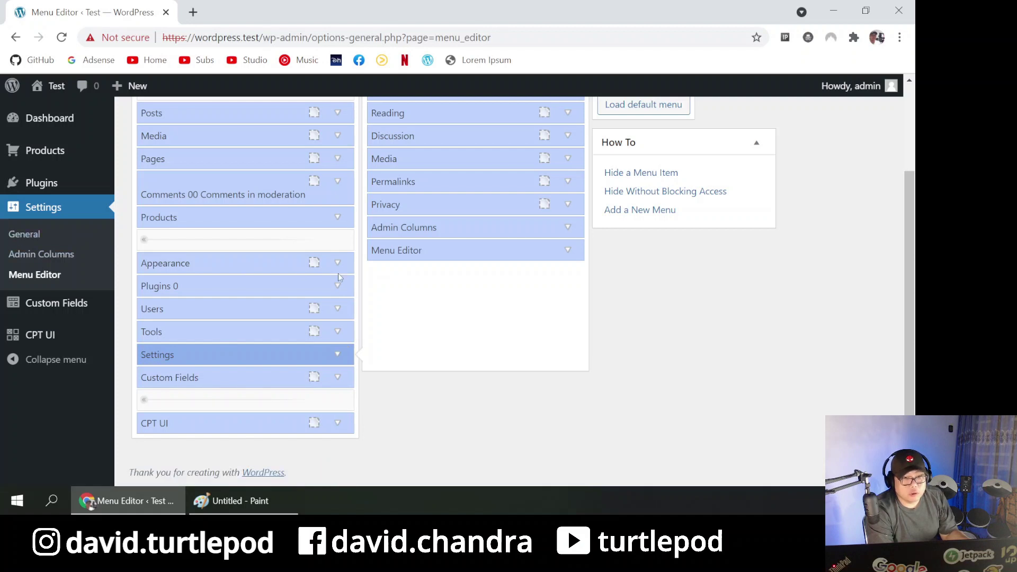
left_click(228, 283)
scroll(329, 301, "up", 2)
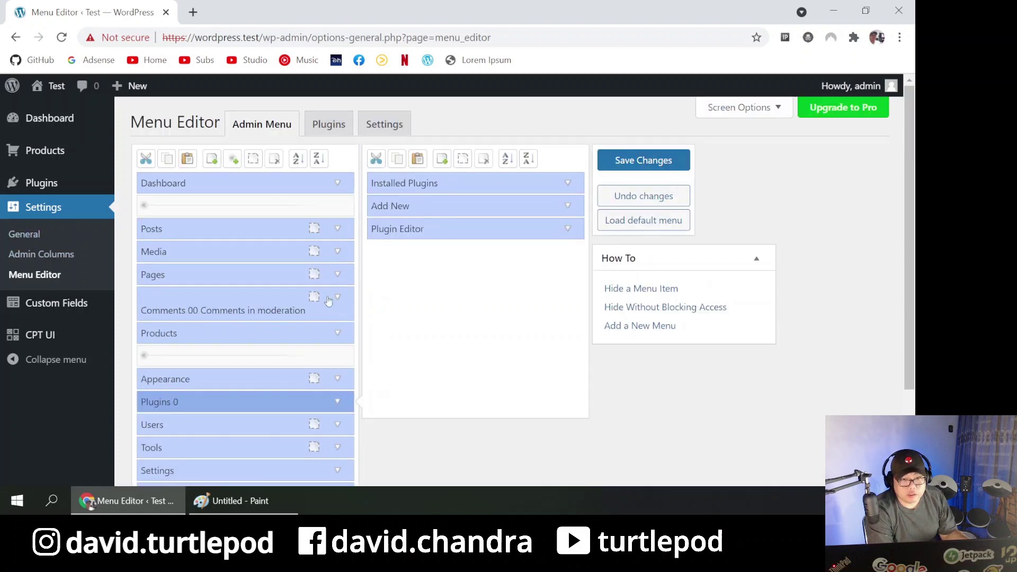
left_click(253, 159)
left_click(643, 160)
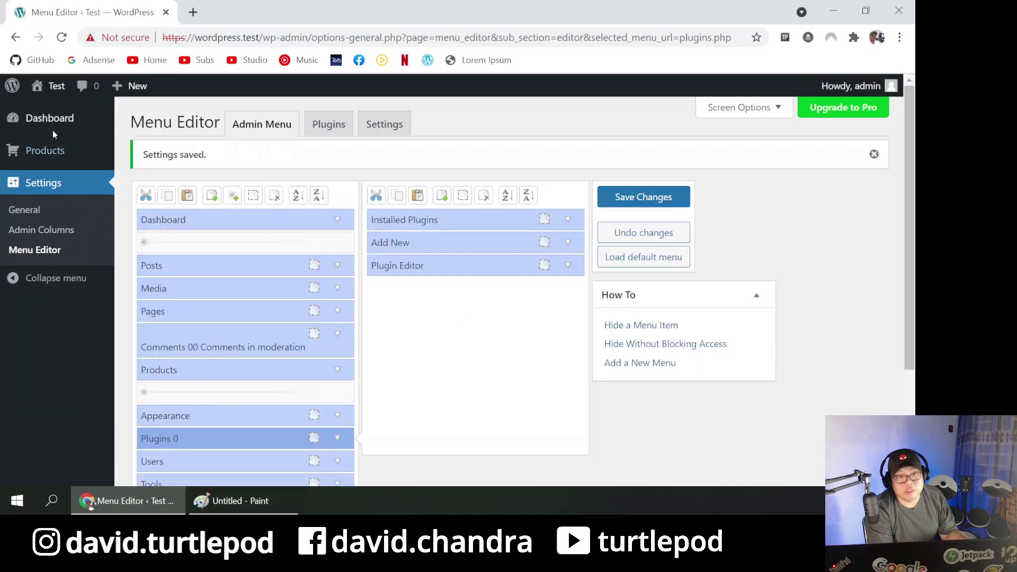
- Open the Products list and examine the Stock and Price values of Topi Spiderman
left_click(55, 151)
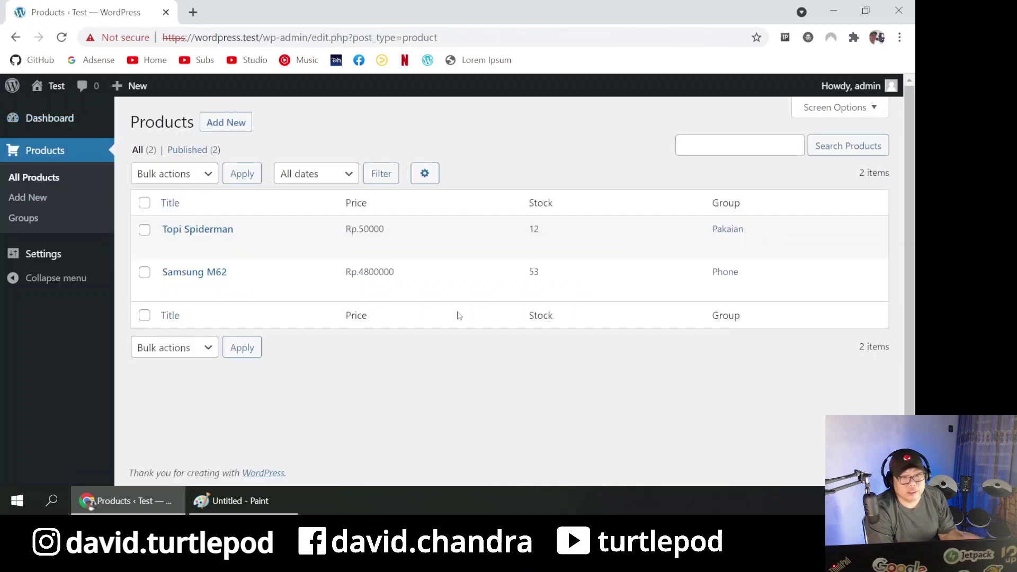
mouse_move(227, 222)
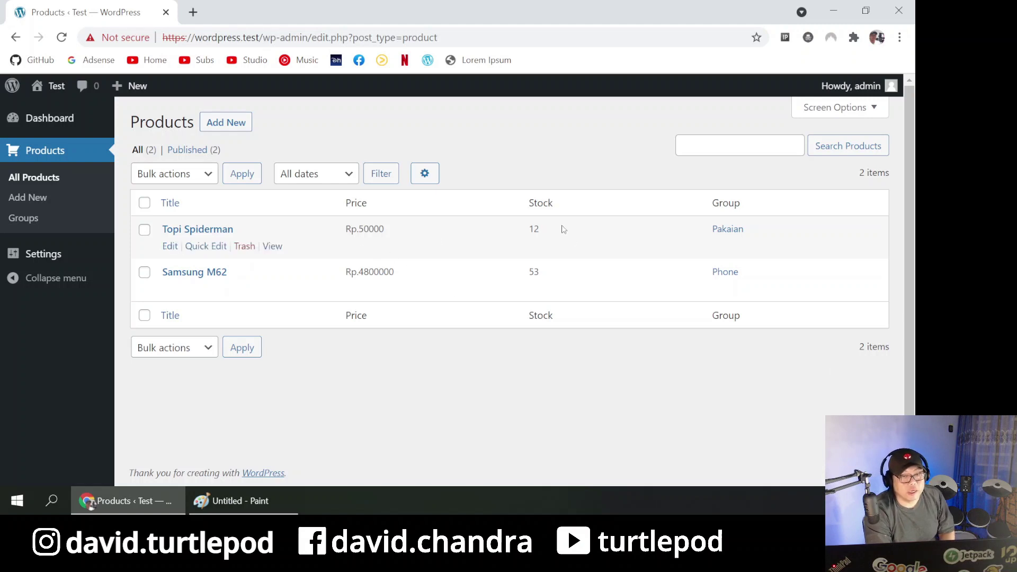
left_click_drag(522, 234, 594, 232)
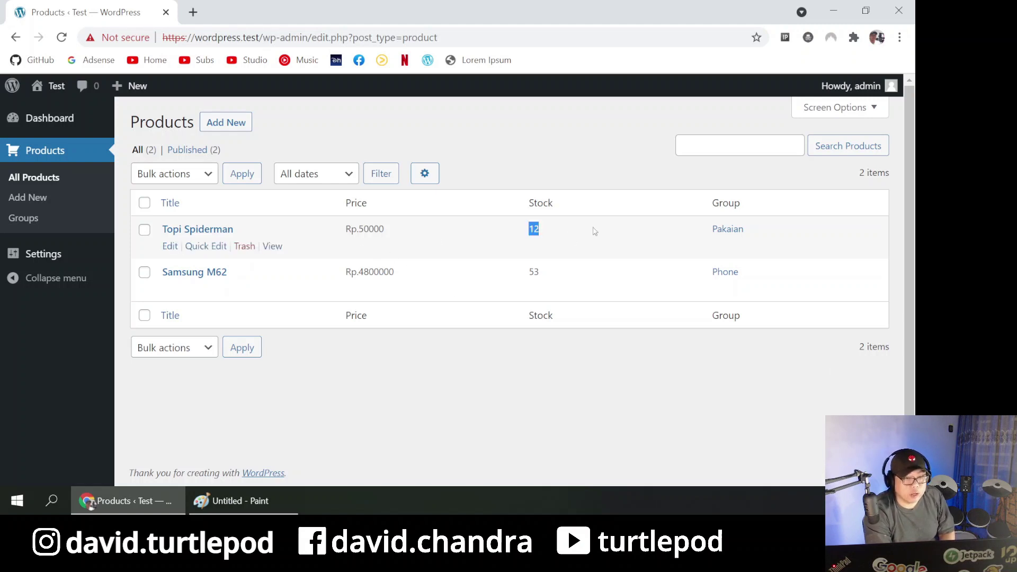
left_click_drag(326, 227, 447, 238)
left_click(446, 240)
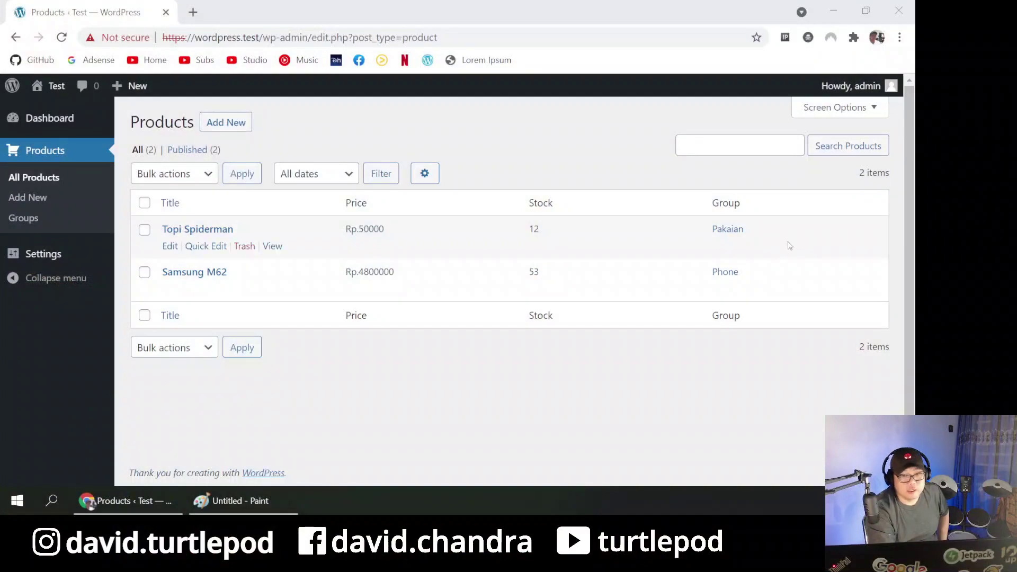
- View the products in the Pakaian group, first from the product list's Group column, then from the group's count on the Groups page
left_click(728, 229)
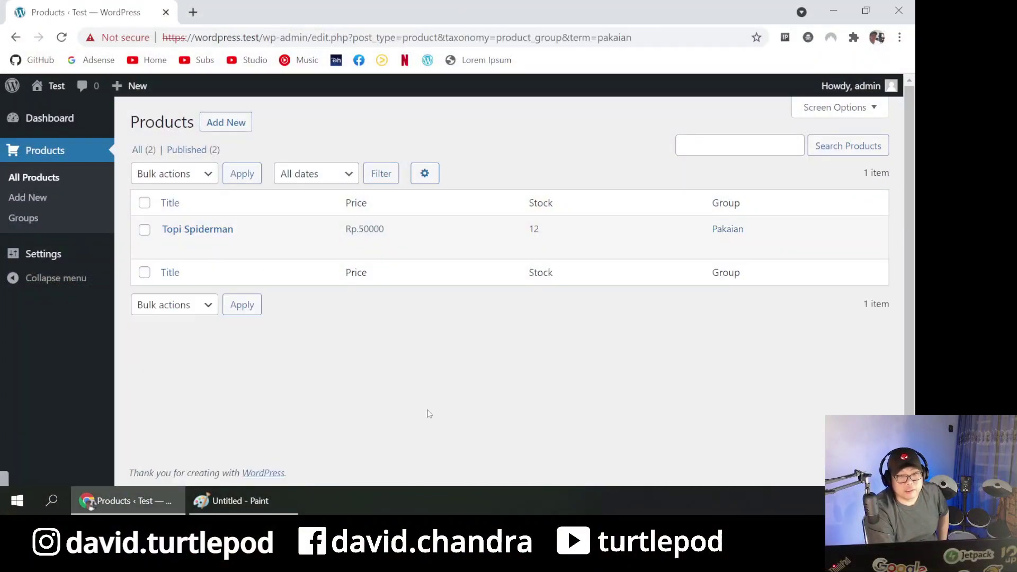
left_click(25, 219)
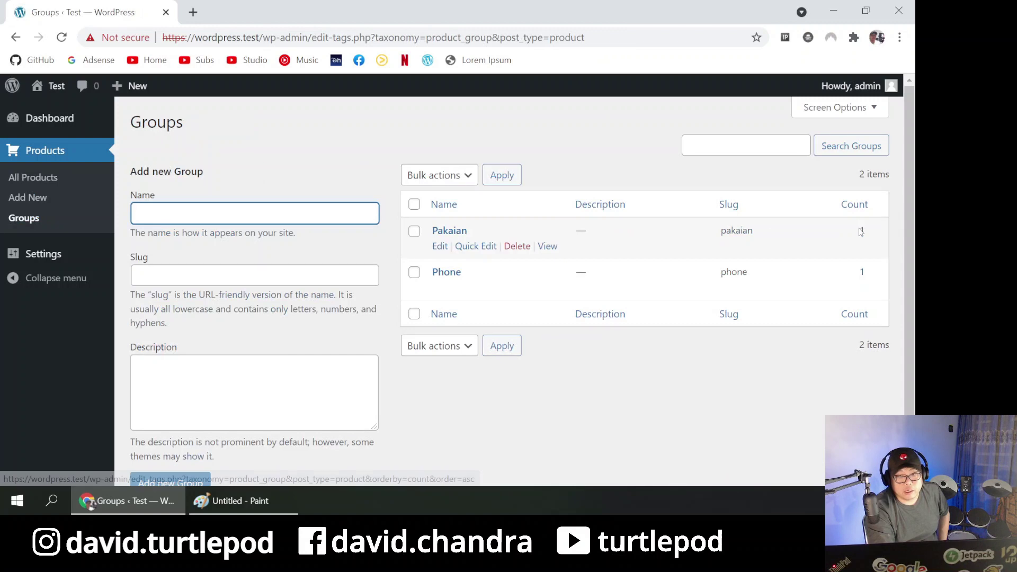
left_click(861, 231)
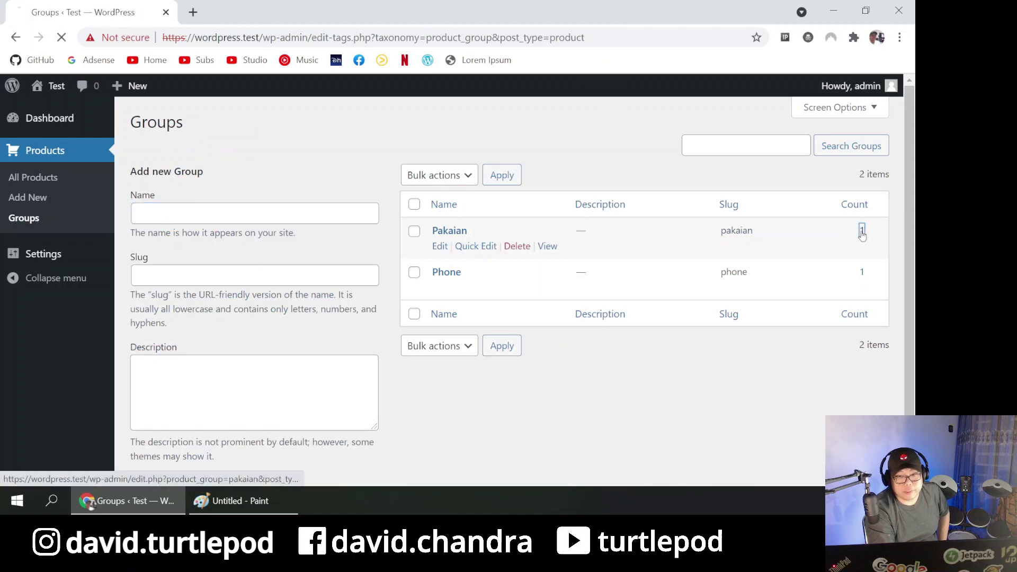